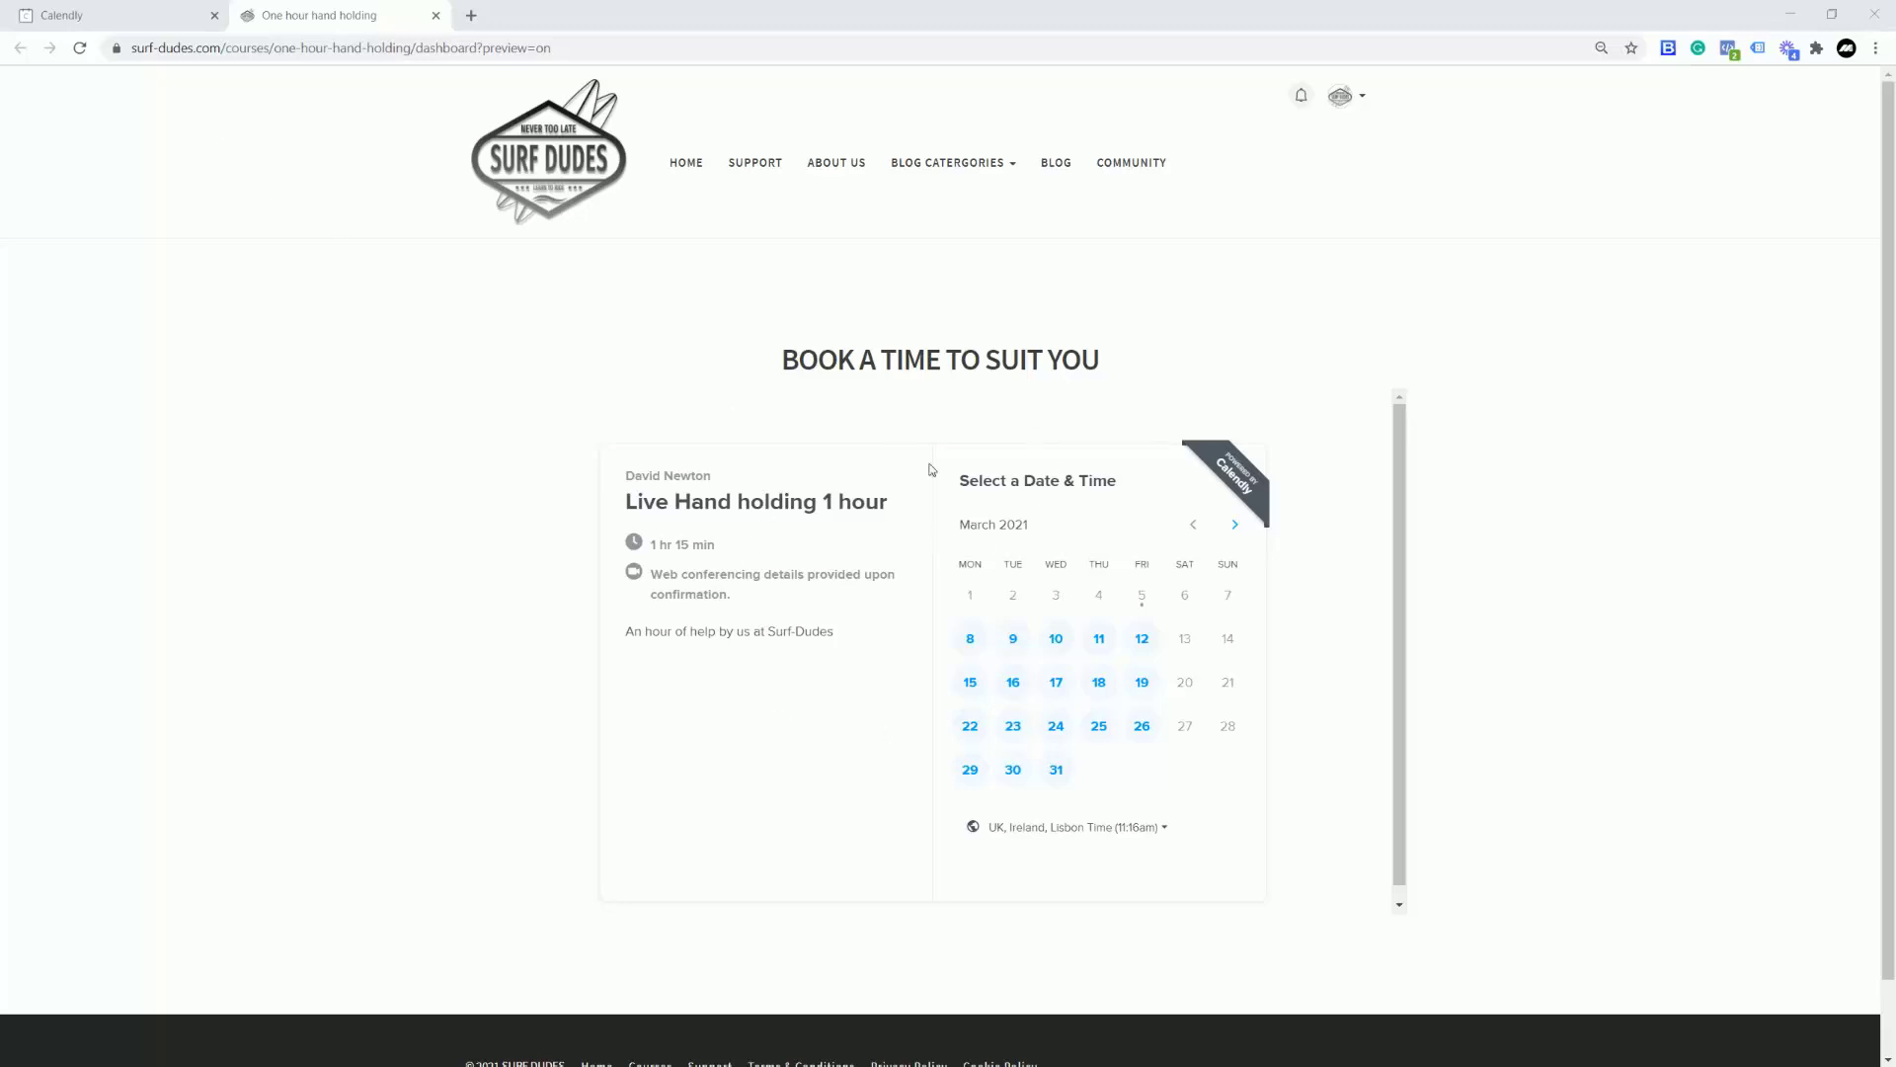
Step: Open the Live Hand holding 1 hour event and expand its Collect Payments section
left_click(131, 17)
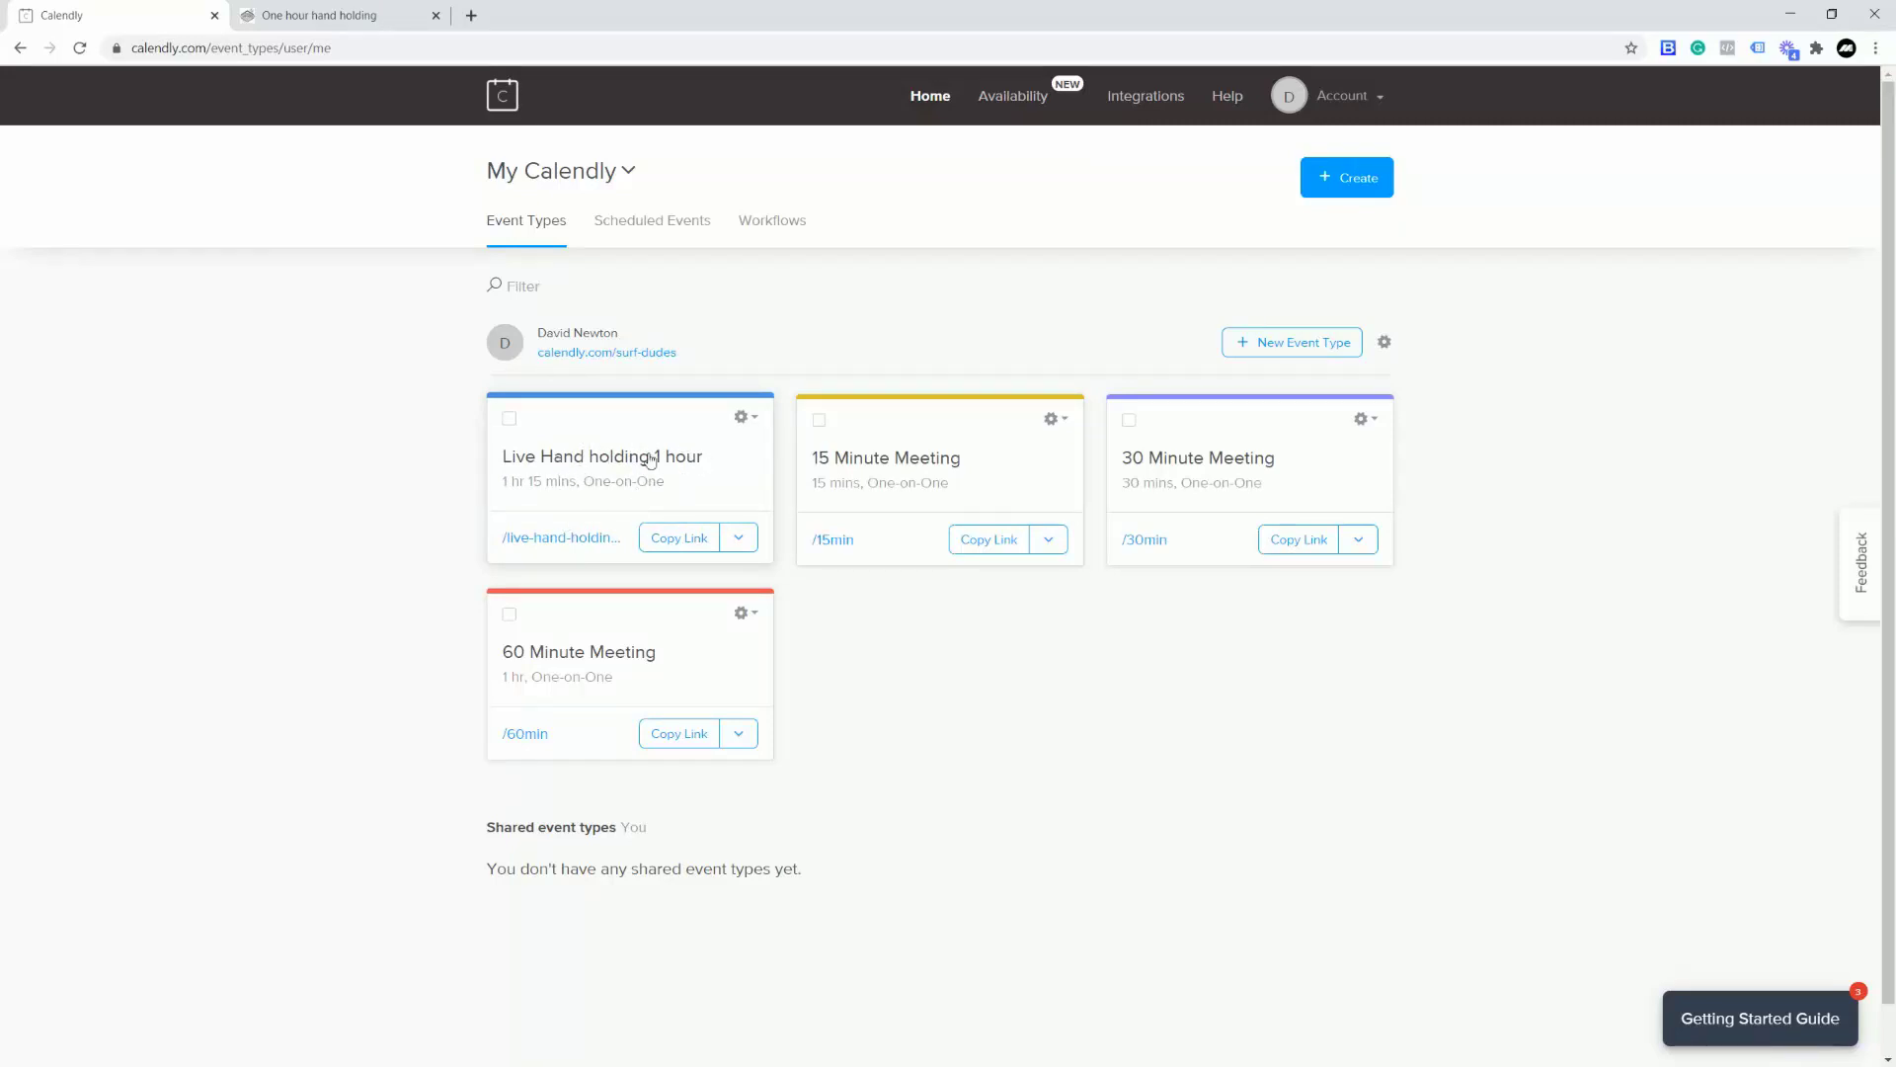
left_click(755, 421)
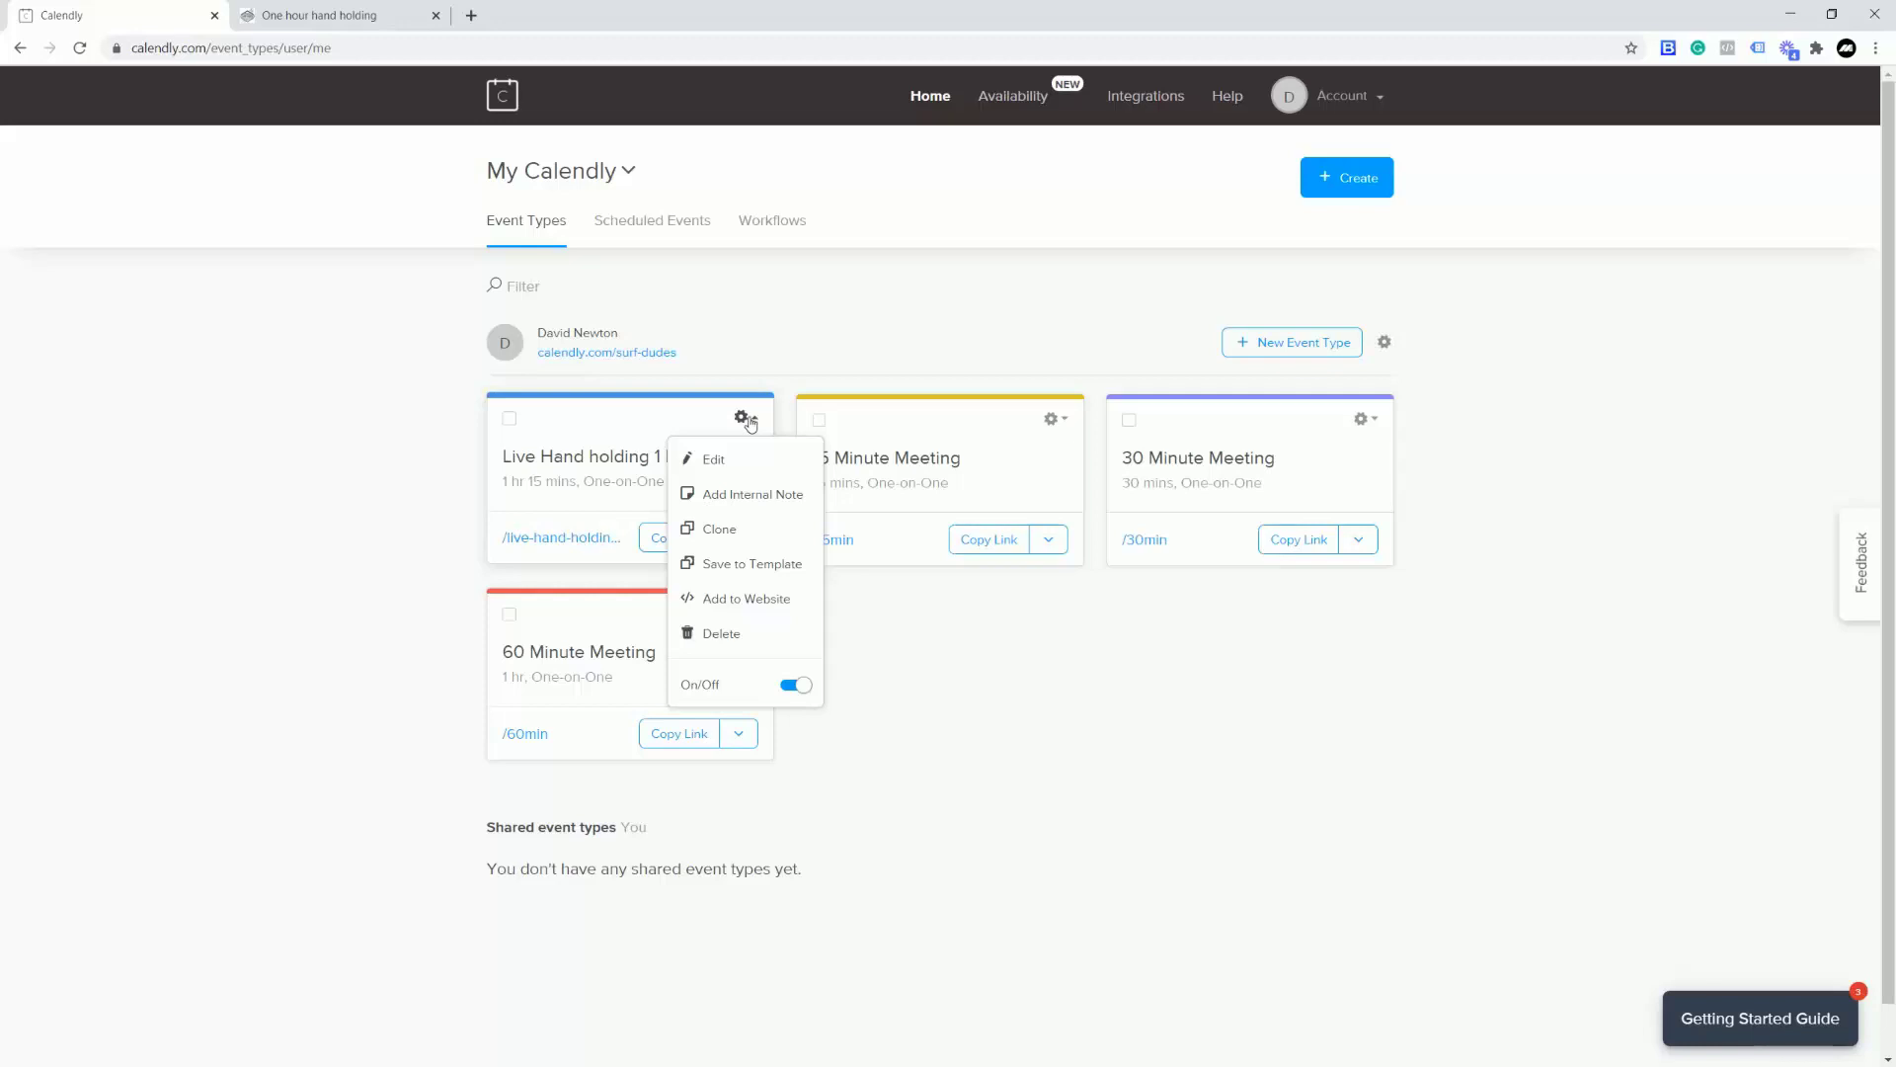
left_click(741, 417)
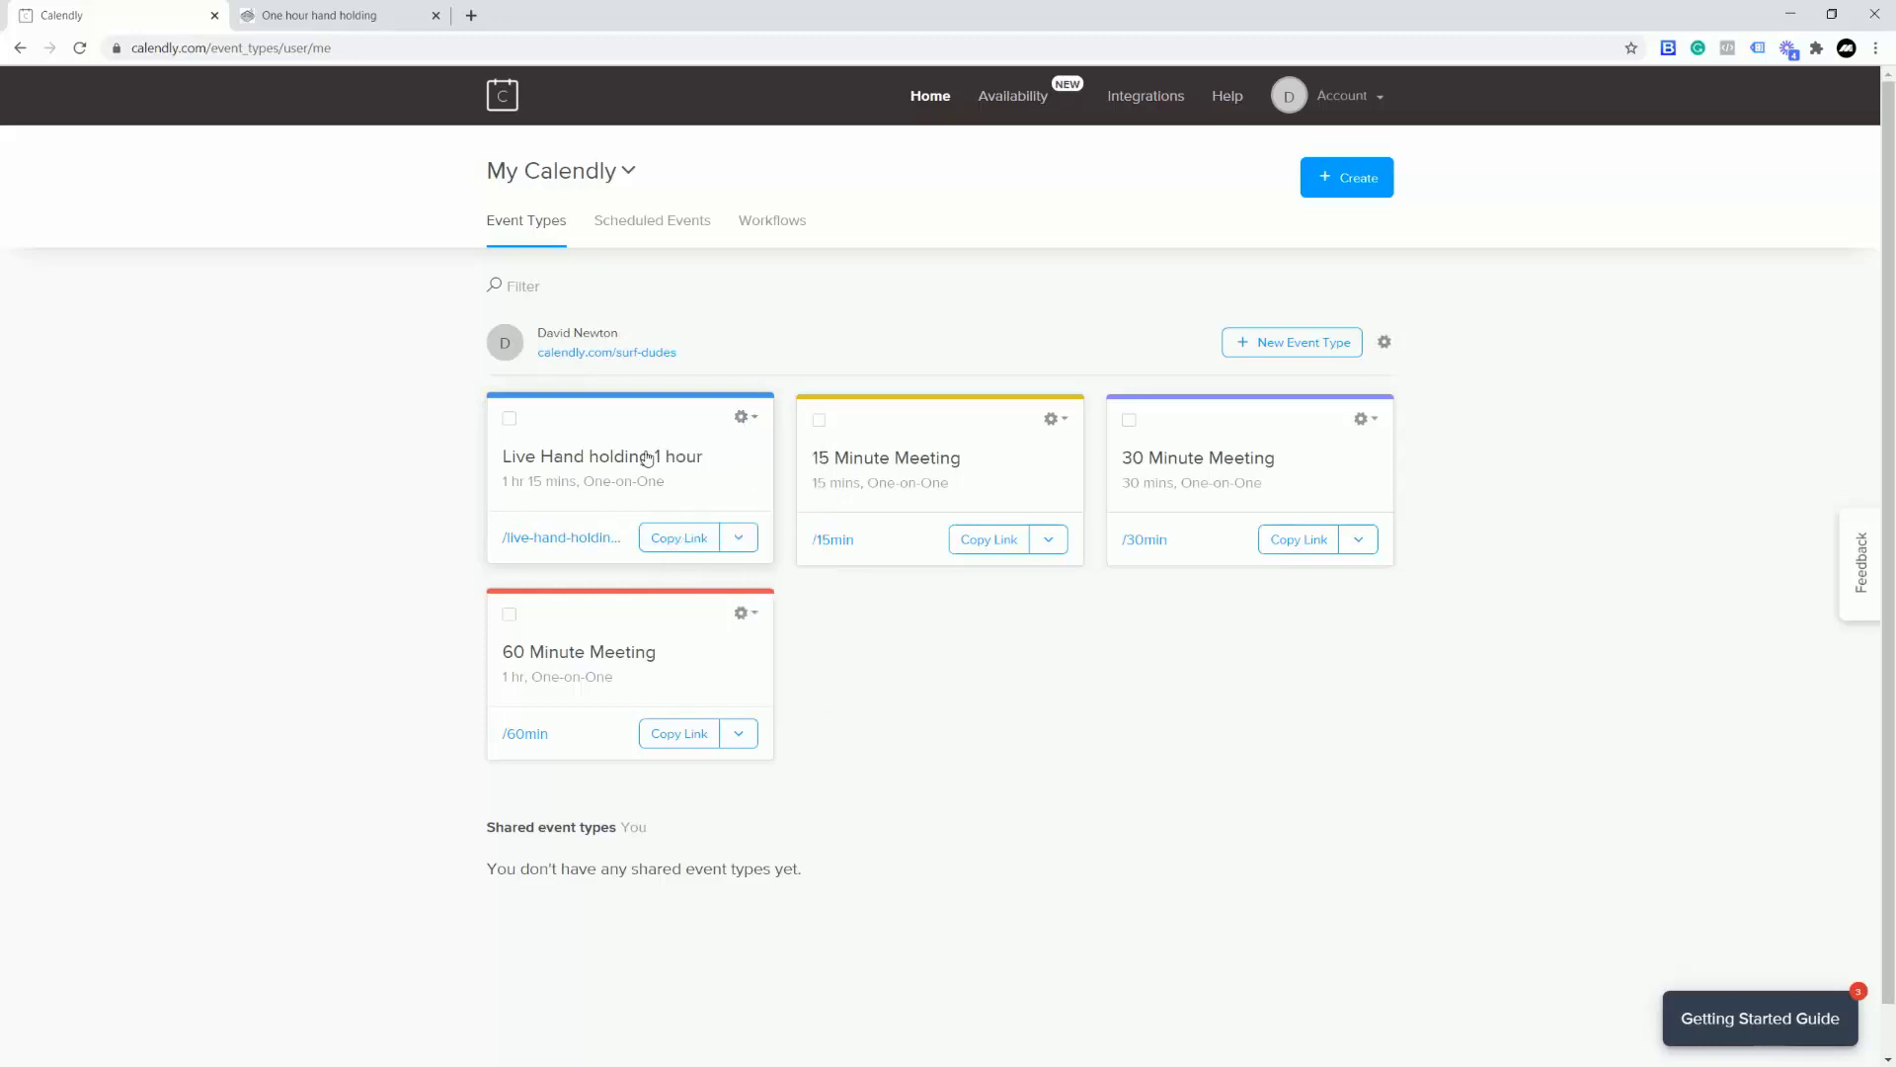
left_click(596, 470)
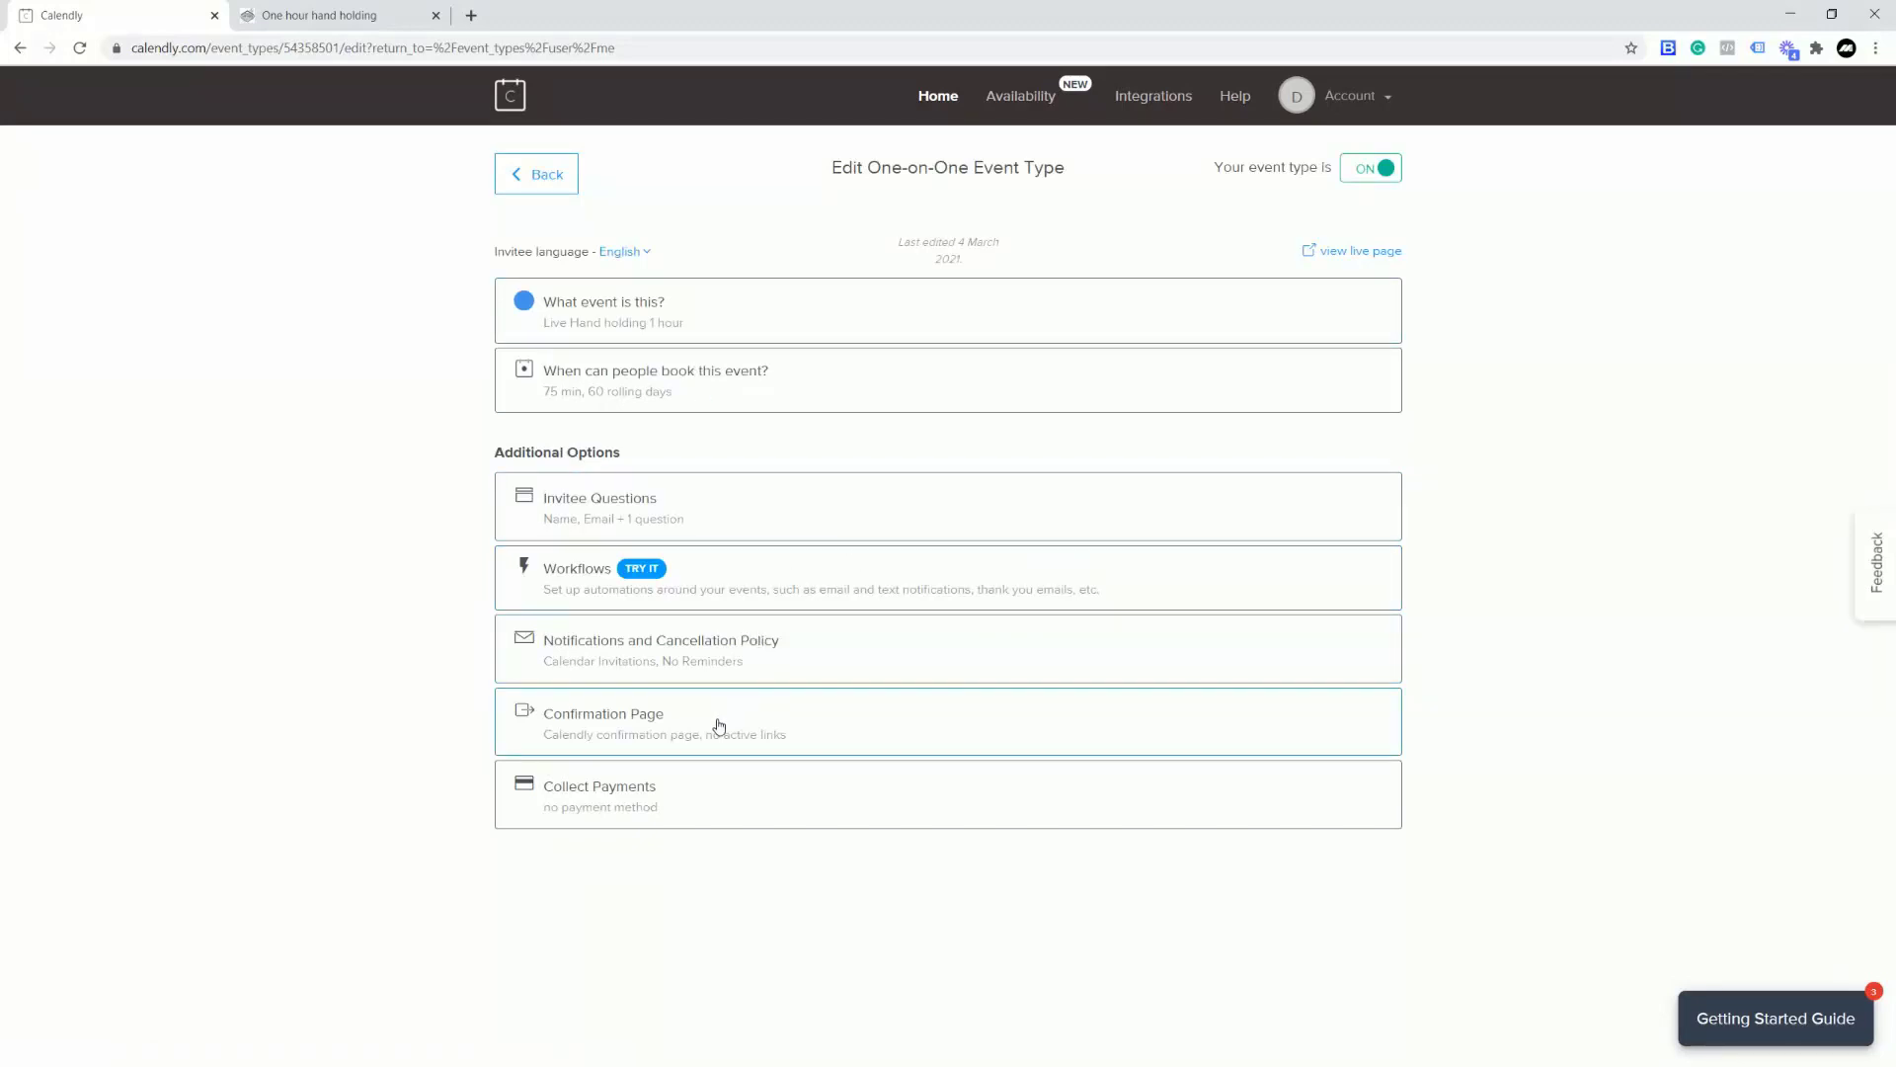
left_click(661, 796)
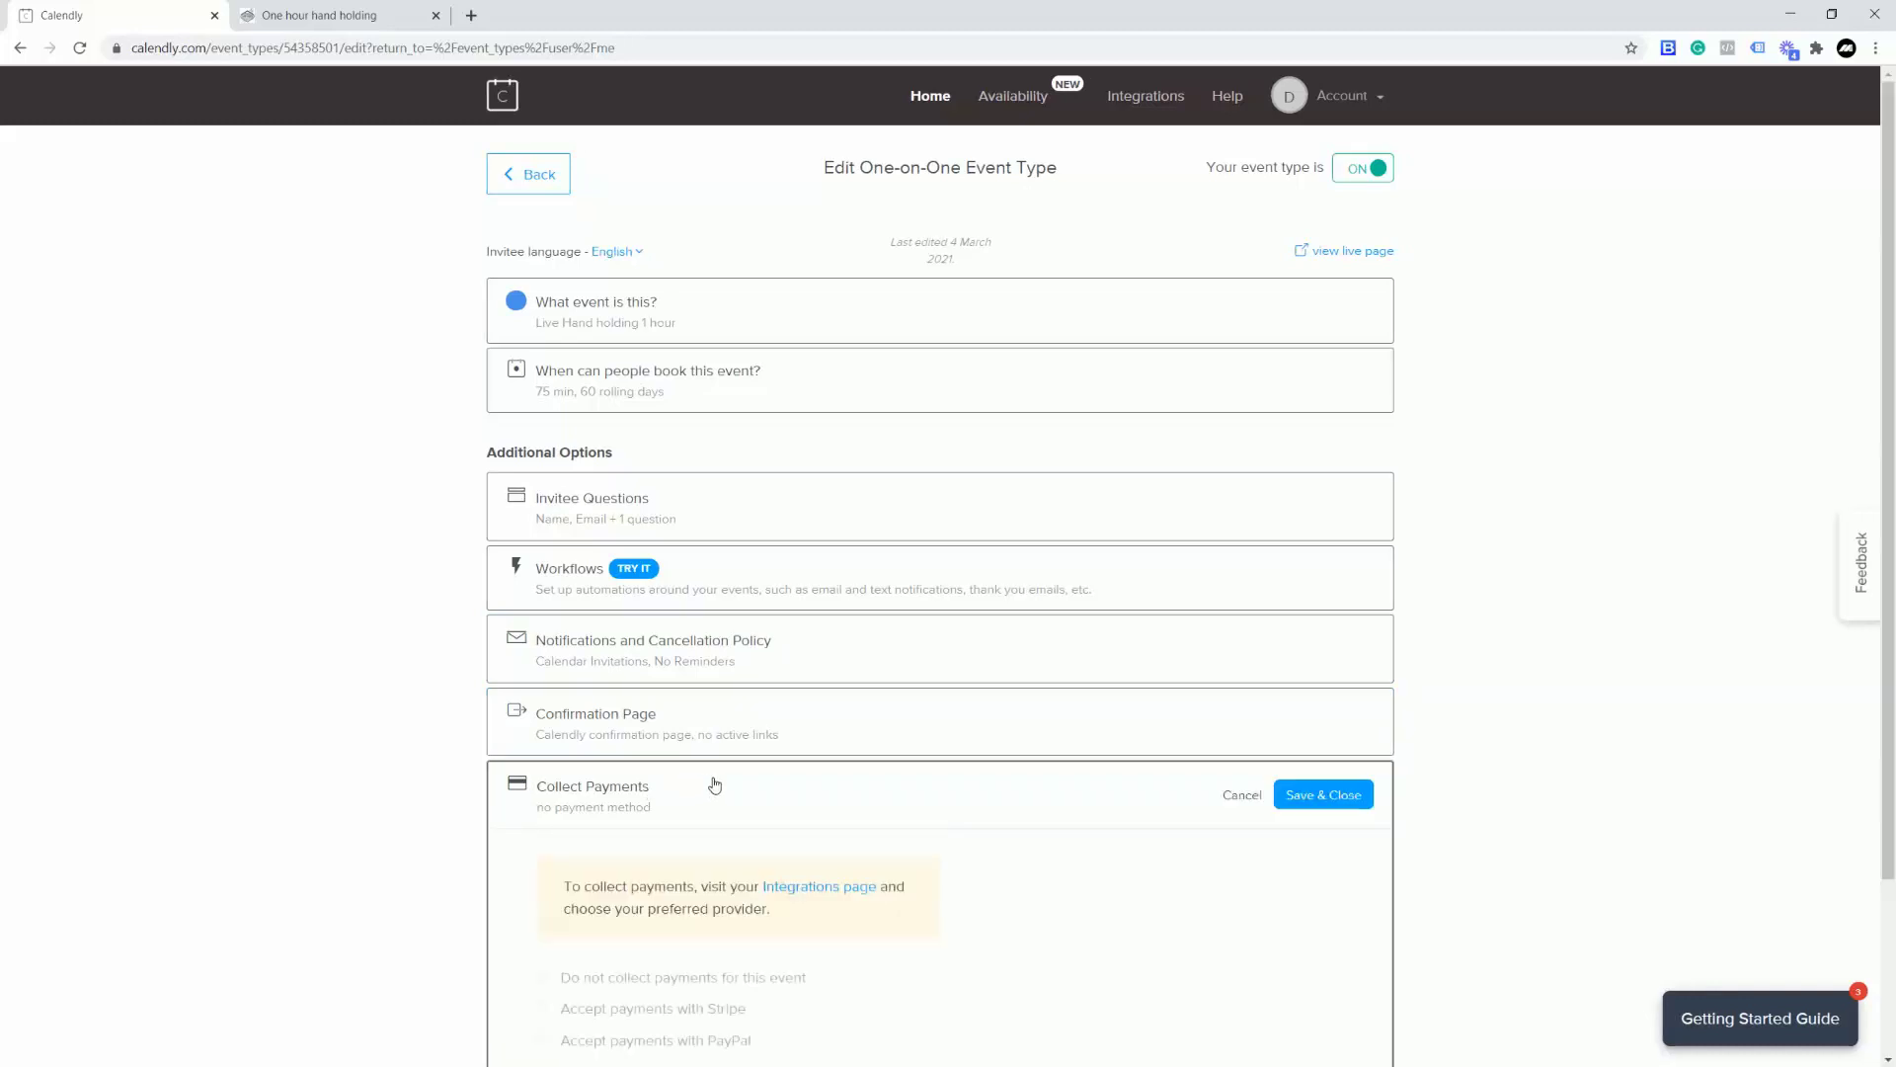
scroll(991, 715, "up", 3)
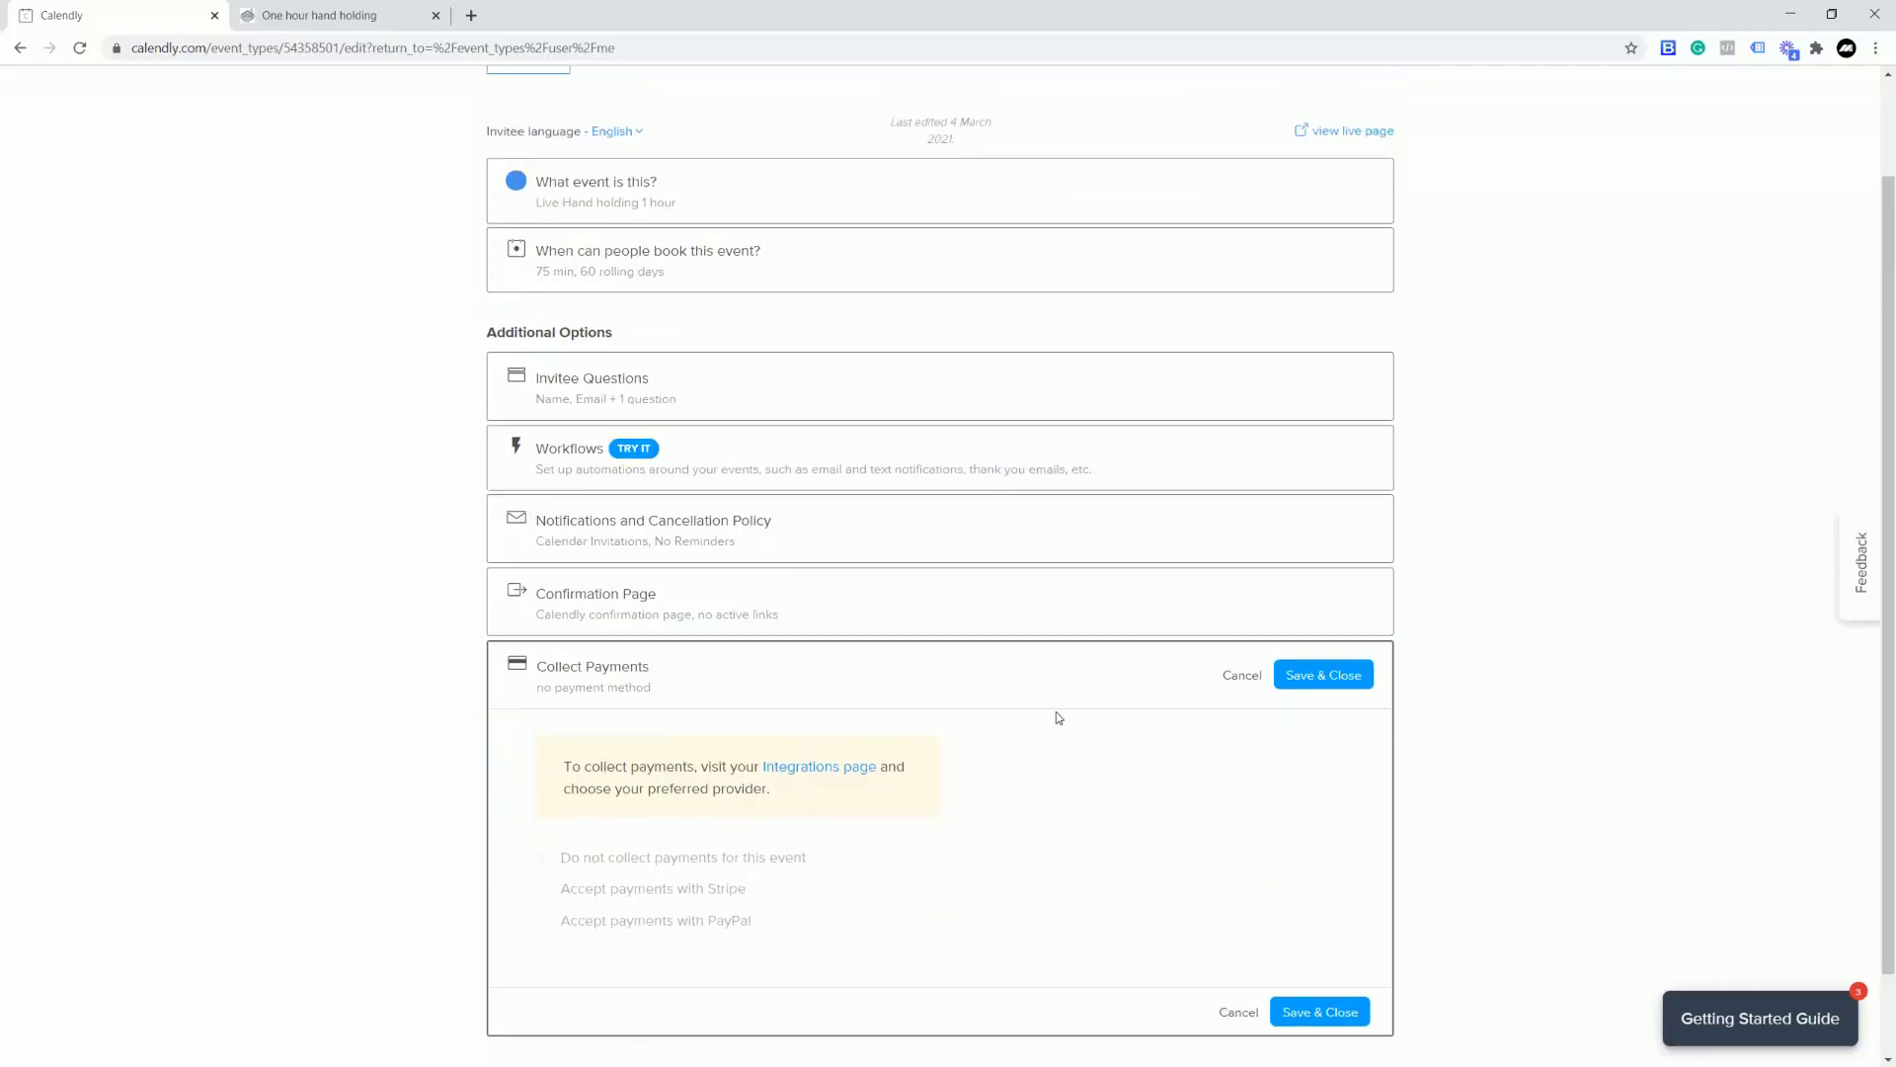
Step: Find the PayPal card in Calendly's Integrations list and open its details
left_click(1138, 99)
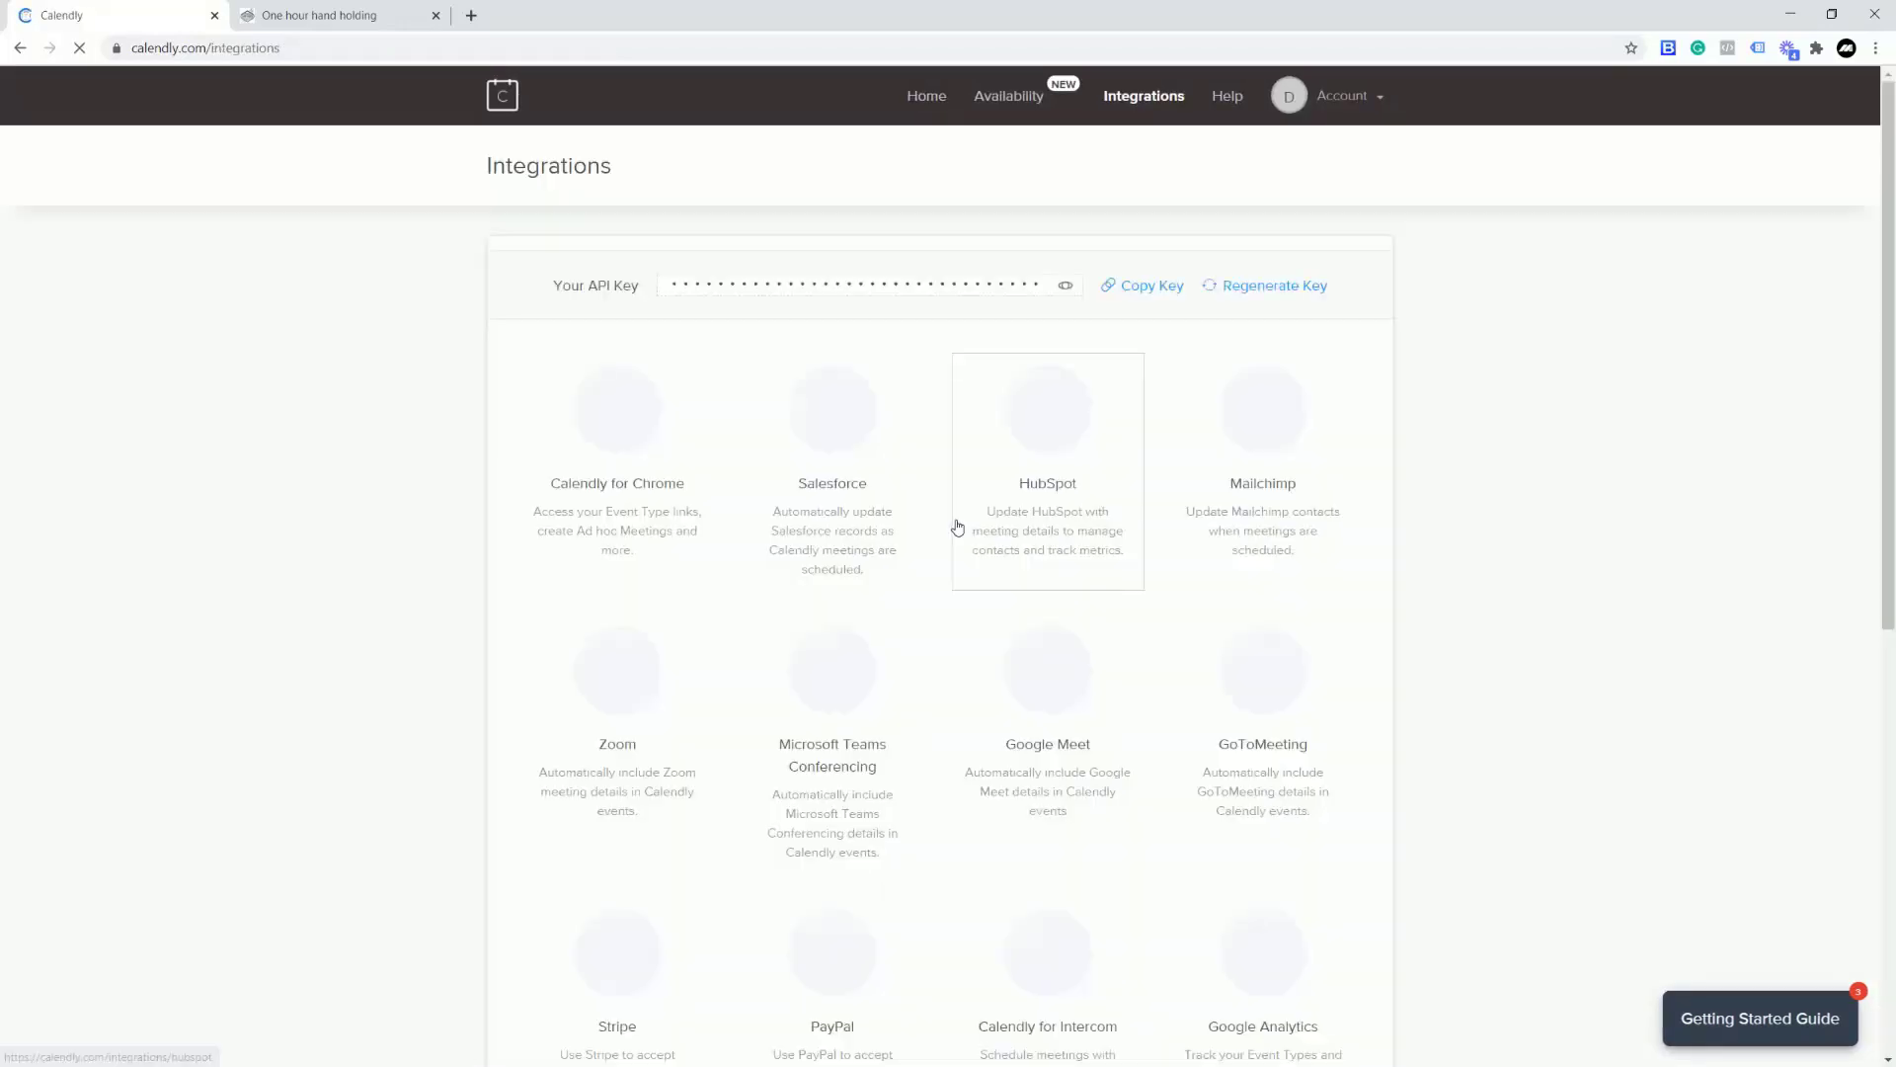
scroll(784, 600, "down", 3)
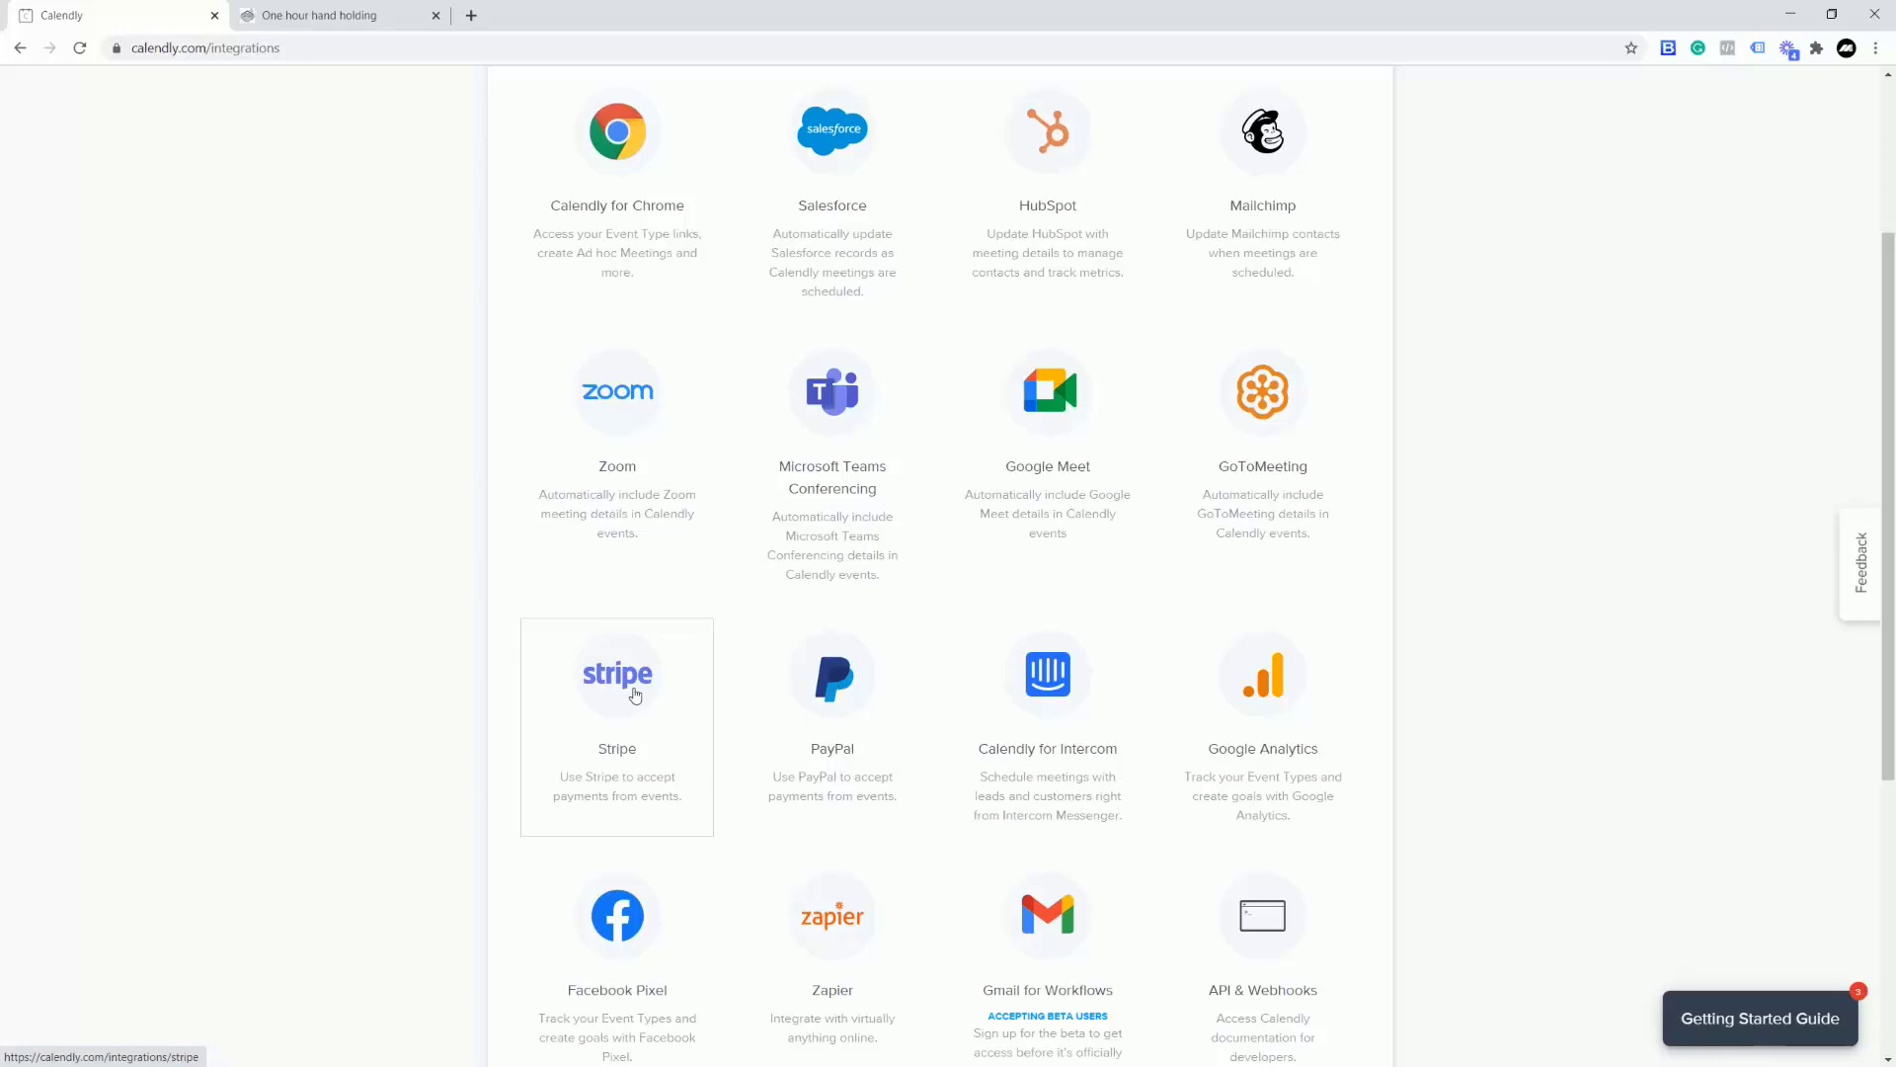
scroll(787, 682, "down", 2)
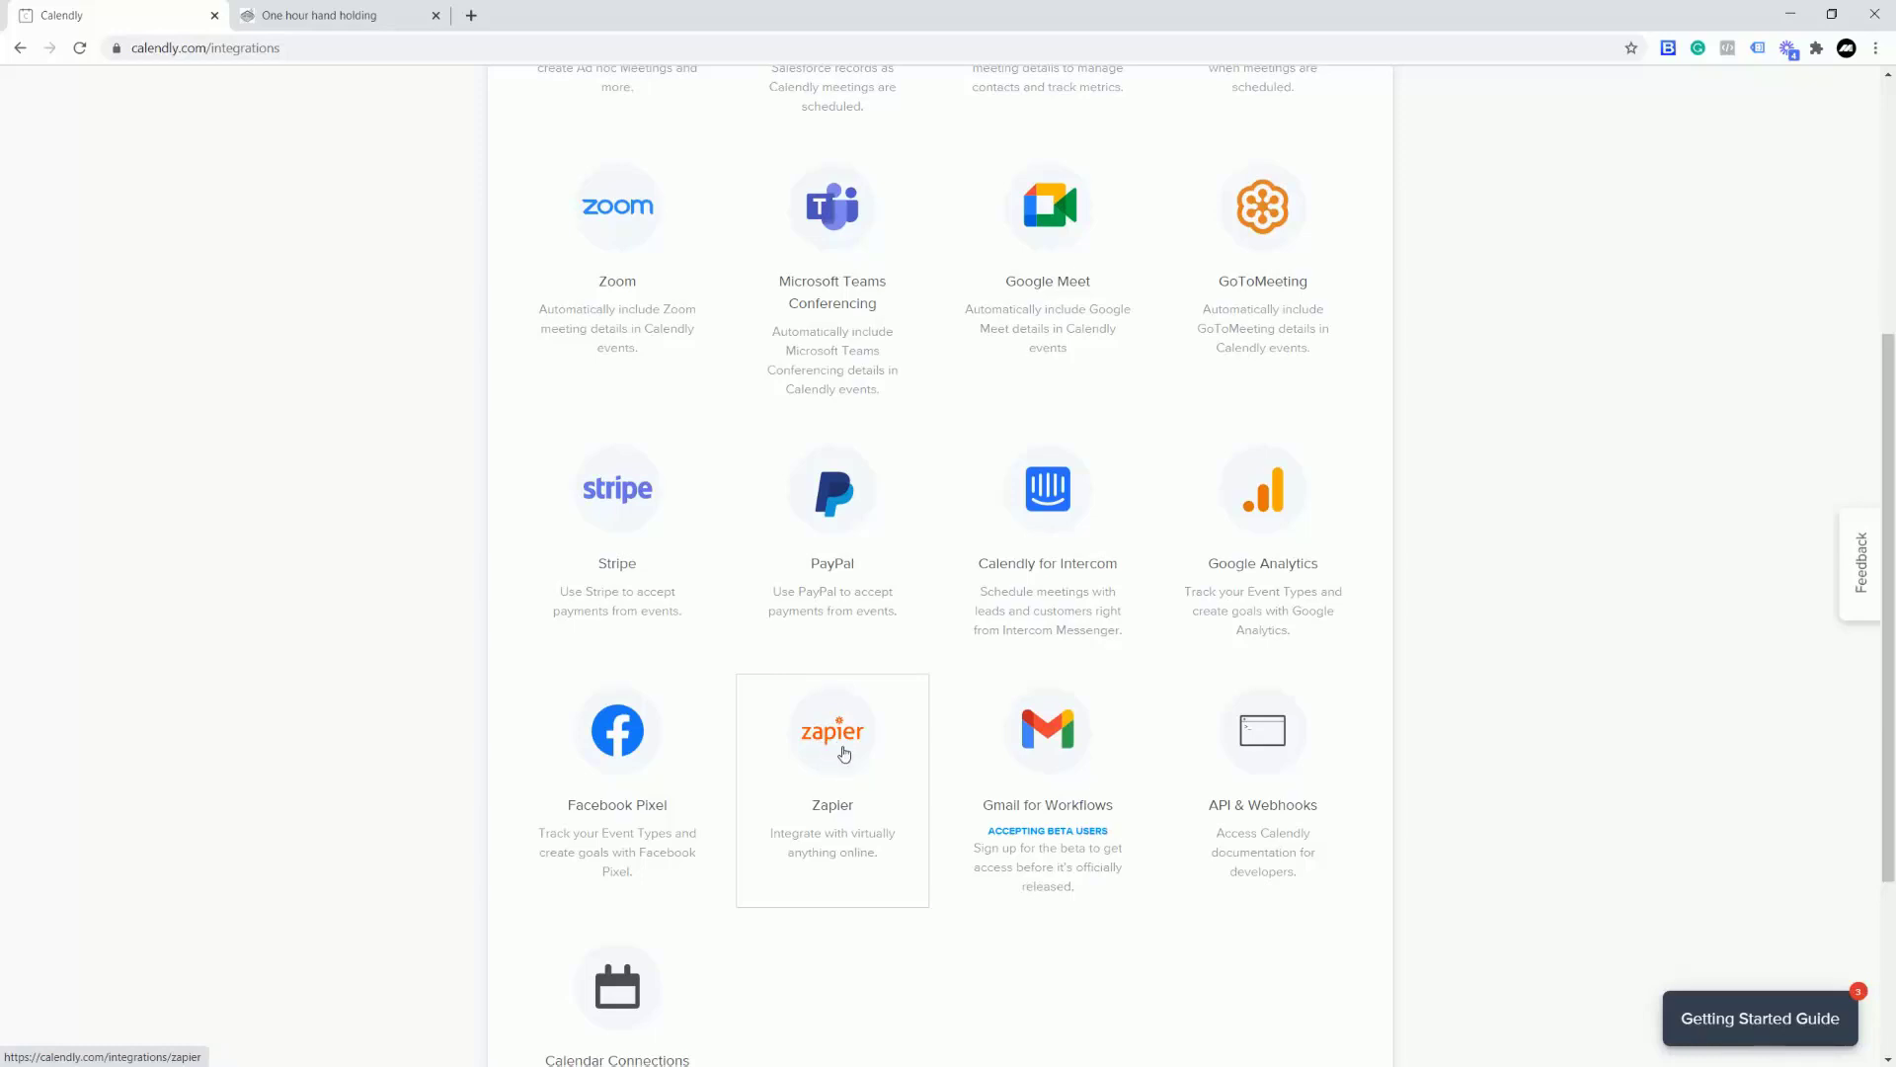
scroll(838, 749, "up", 2)
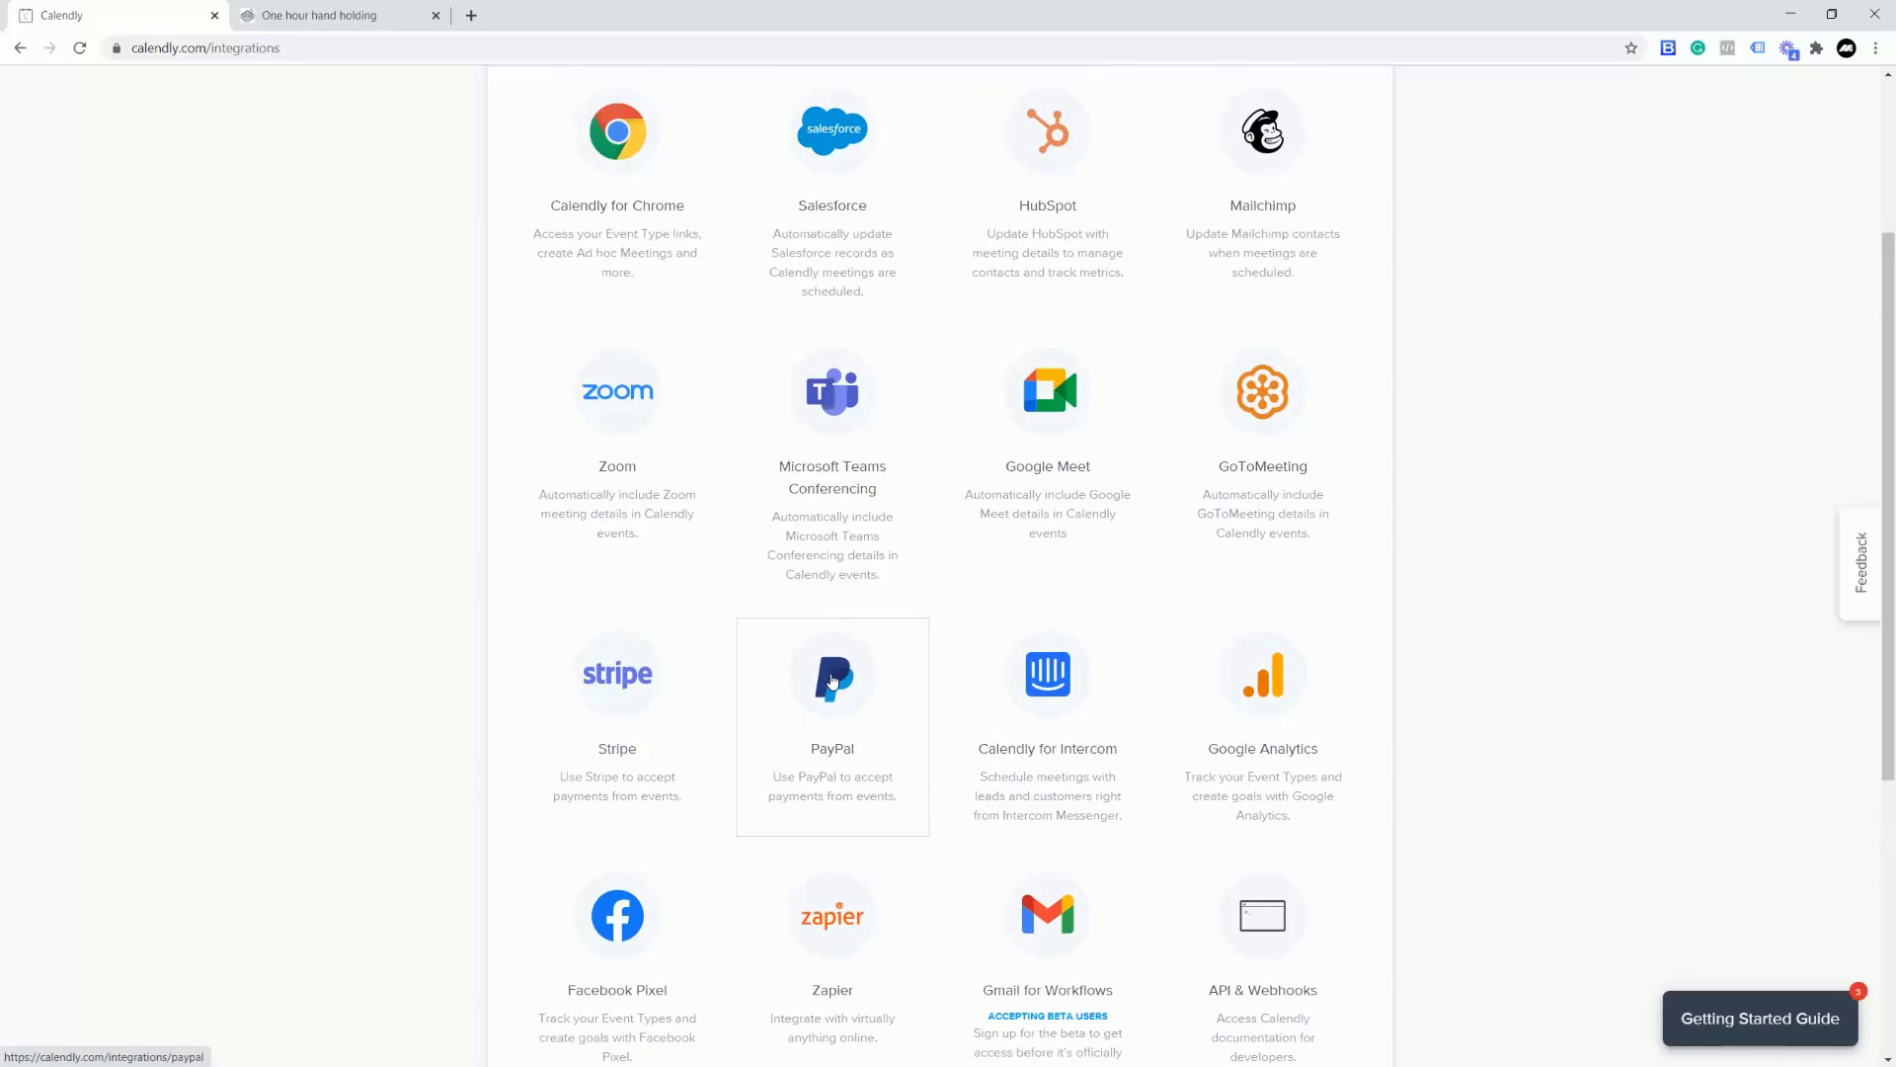
left_click(833, 681)
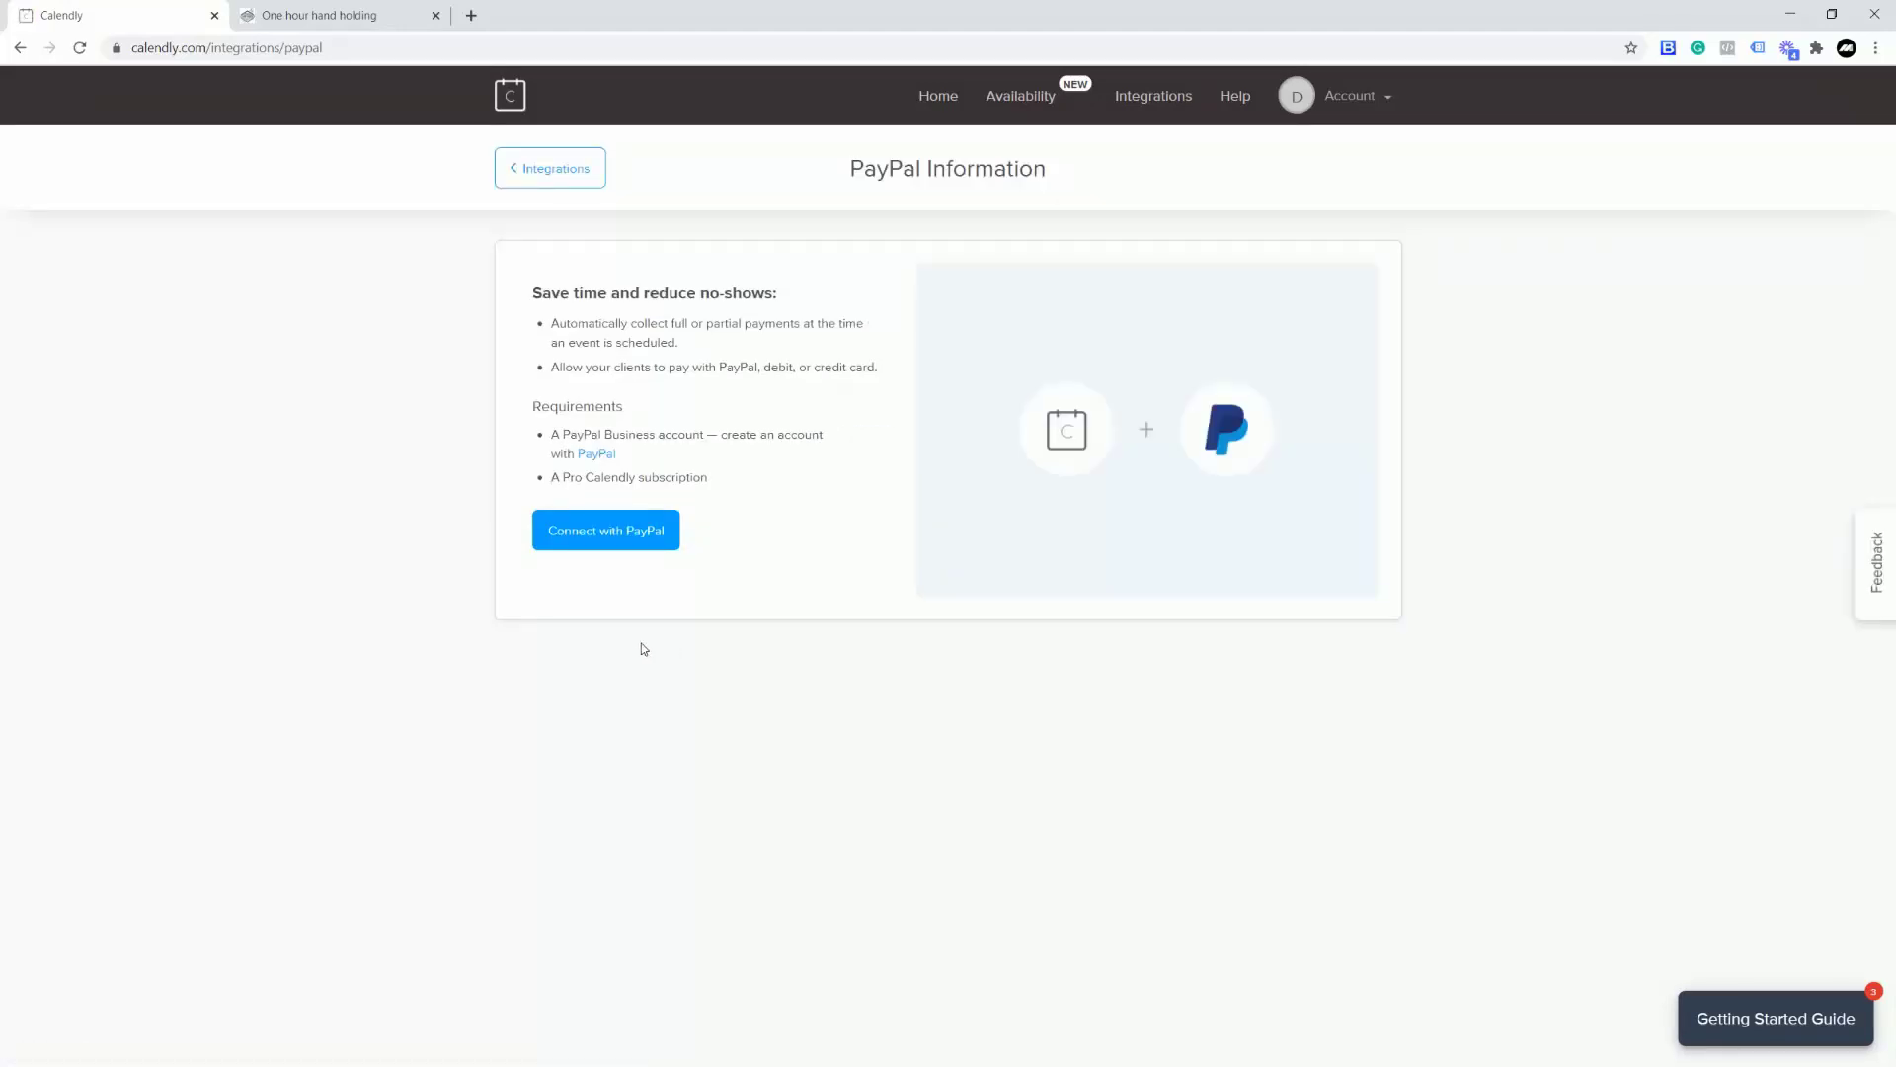
Step: Connect a PayPal account by logging in, entering the verification code and agreeing, then return to Calendly
left_click(605, 538)
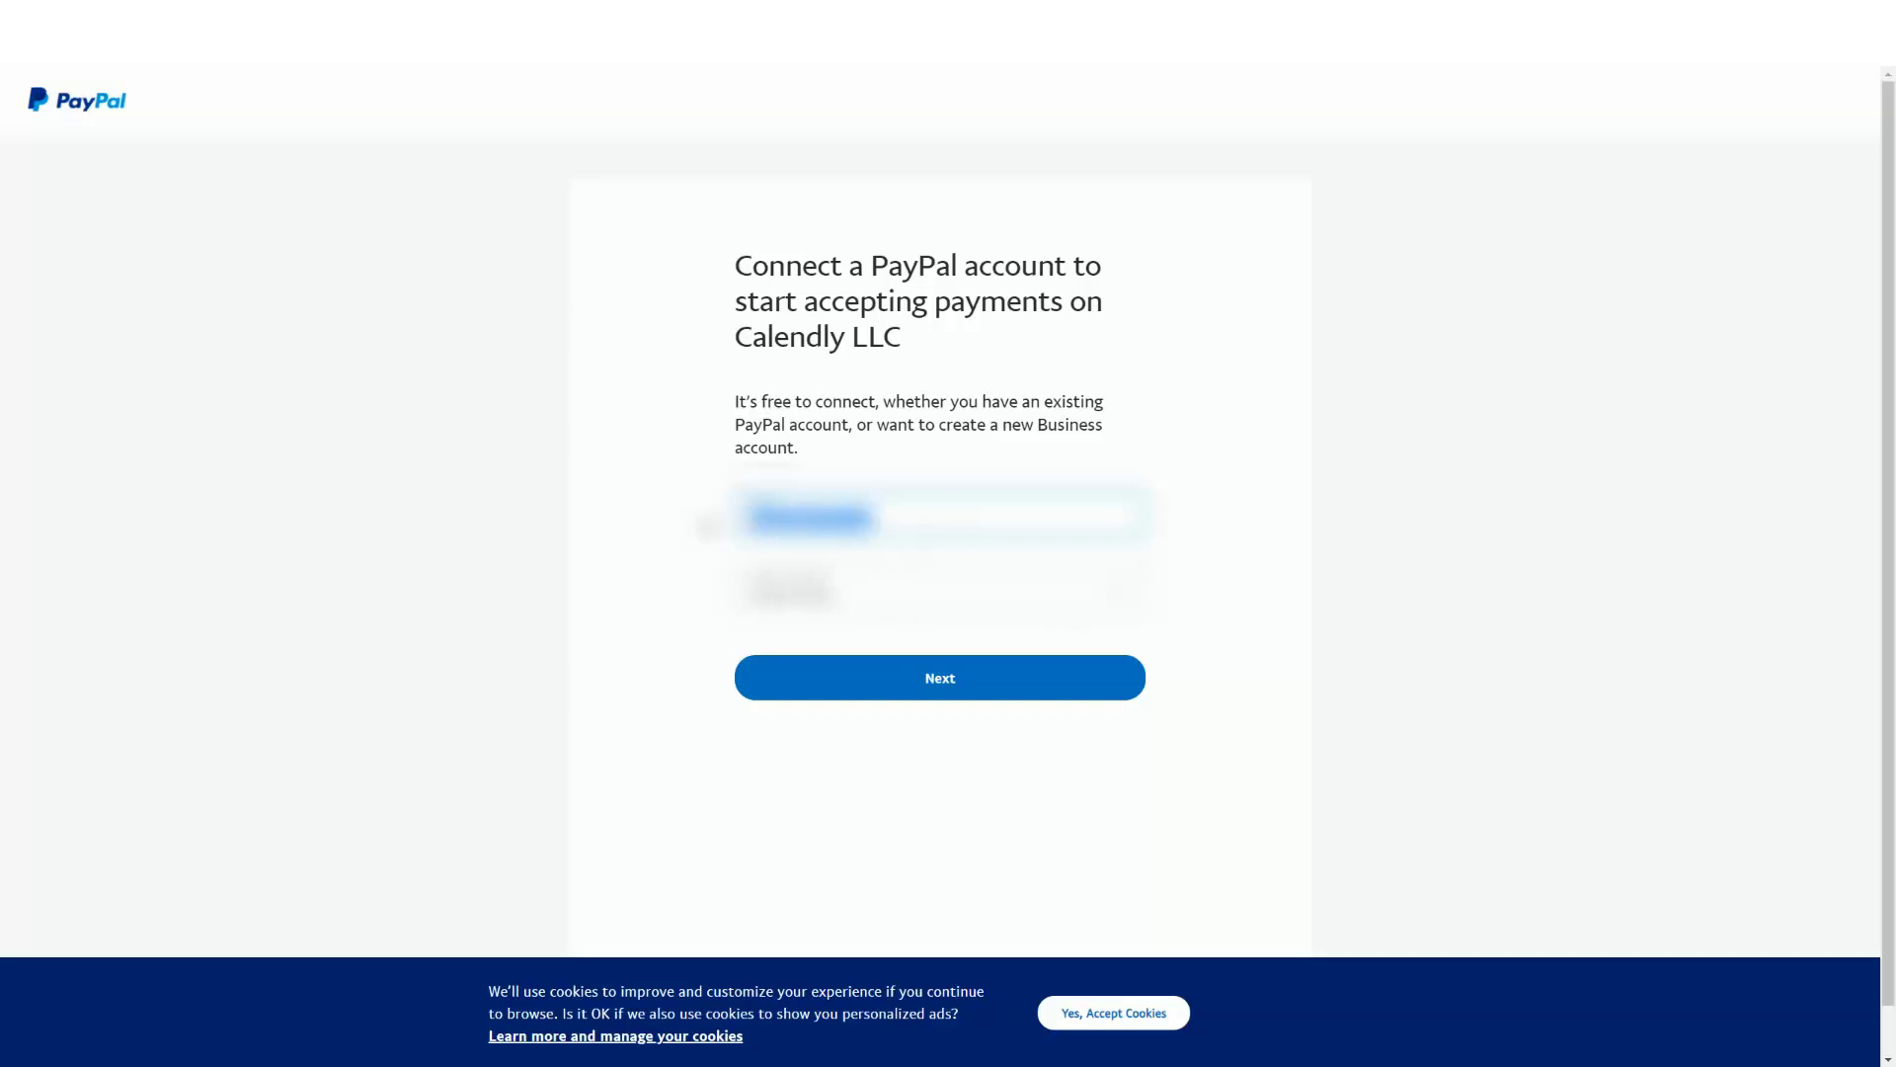
key("Return")
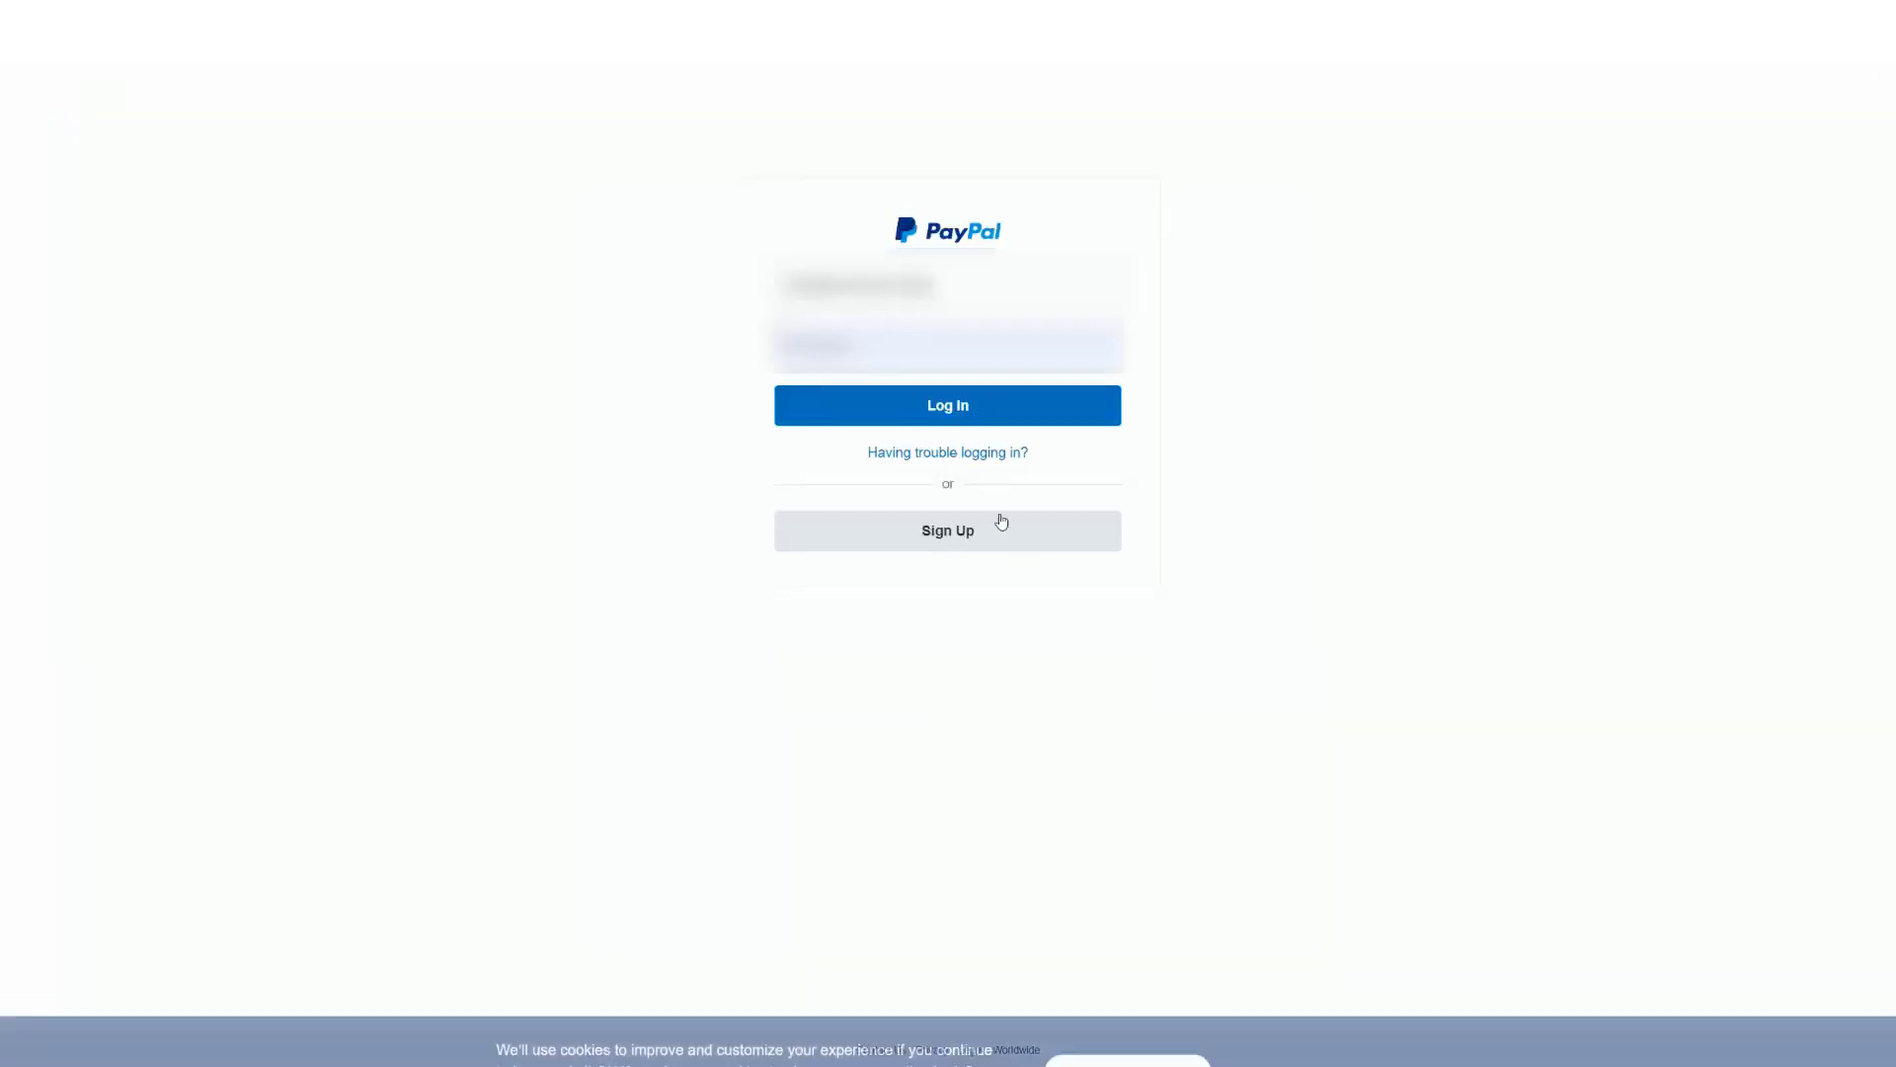
left_click(956, 411)
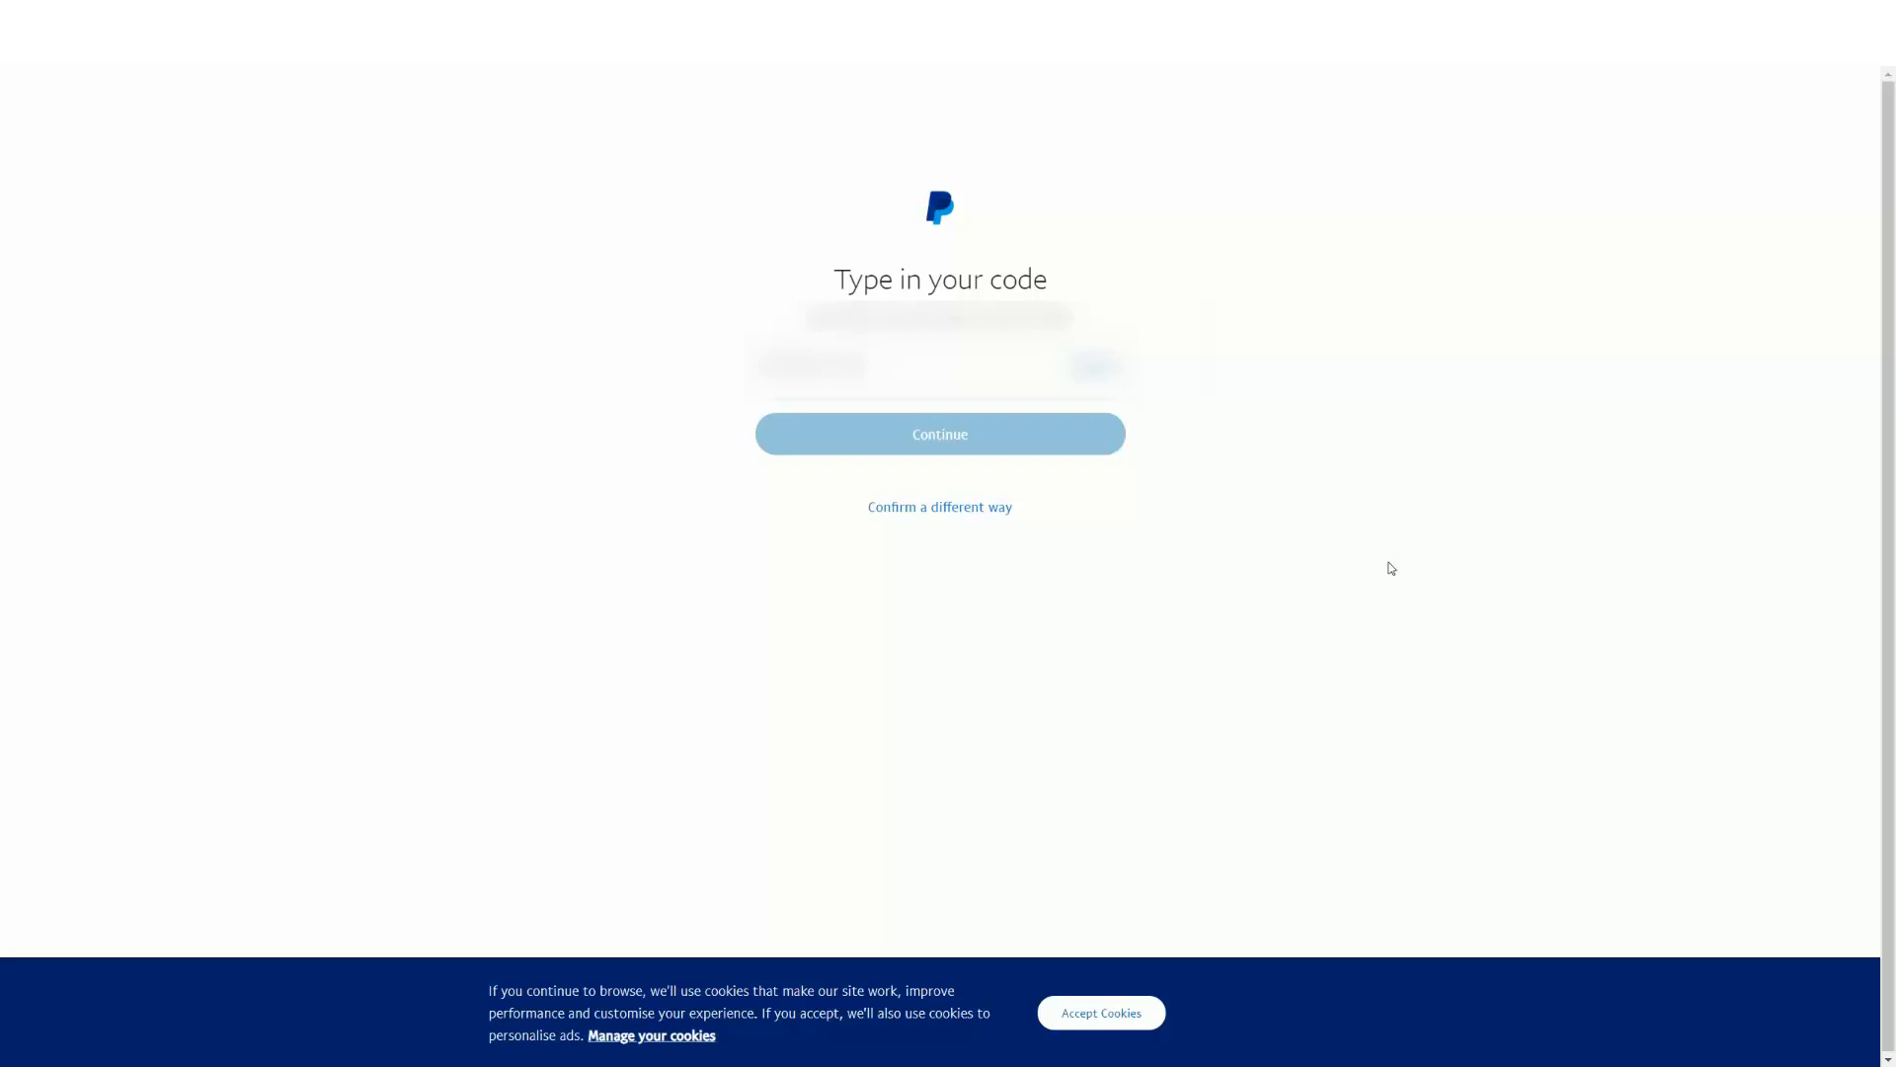
left_click(987, 366)
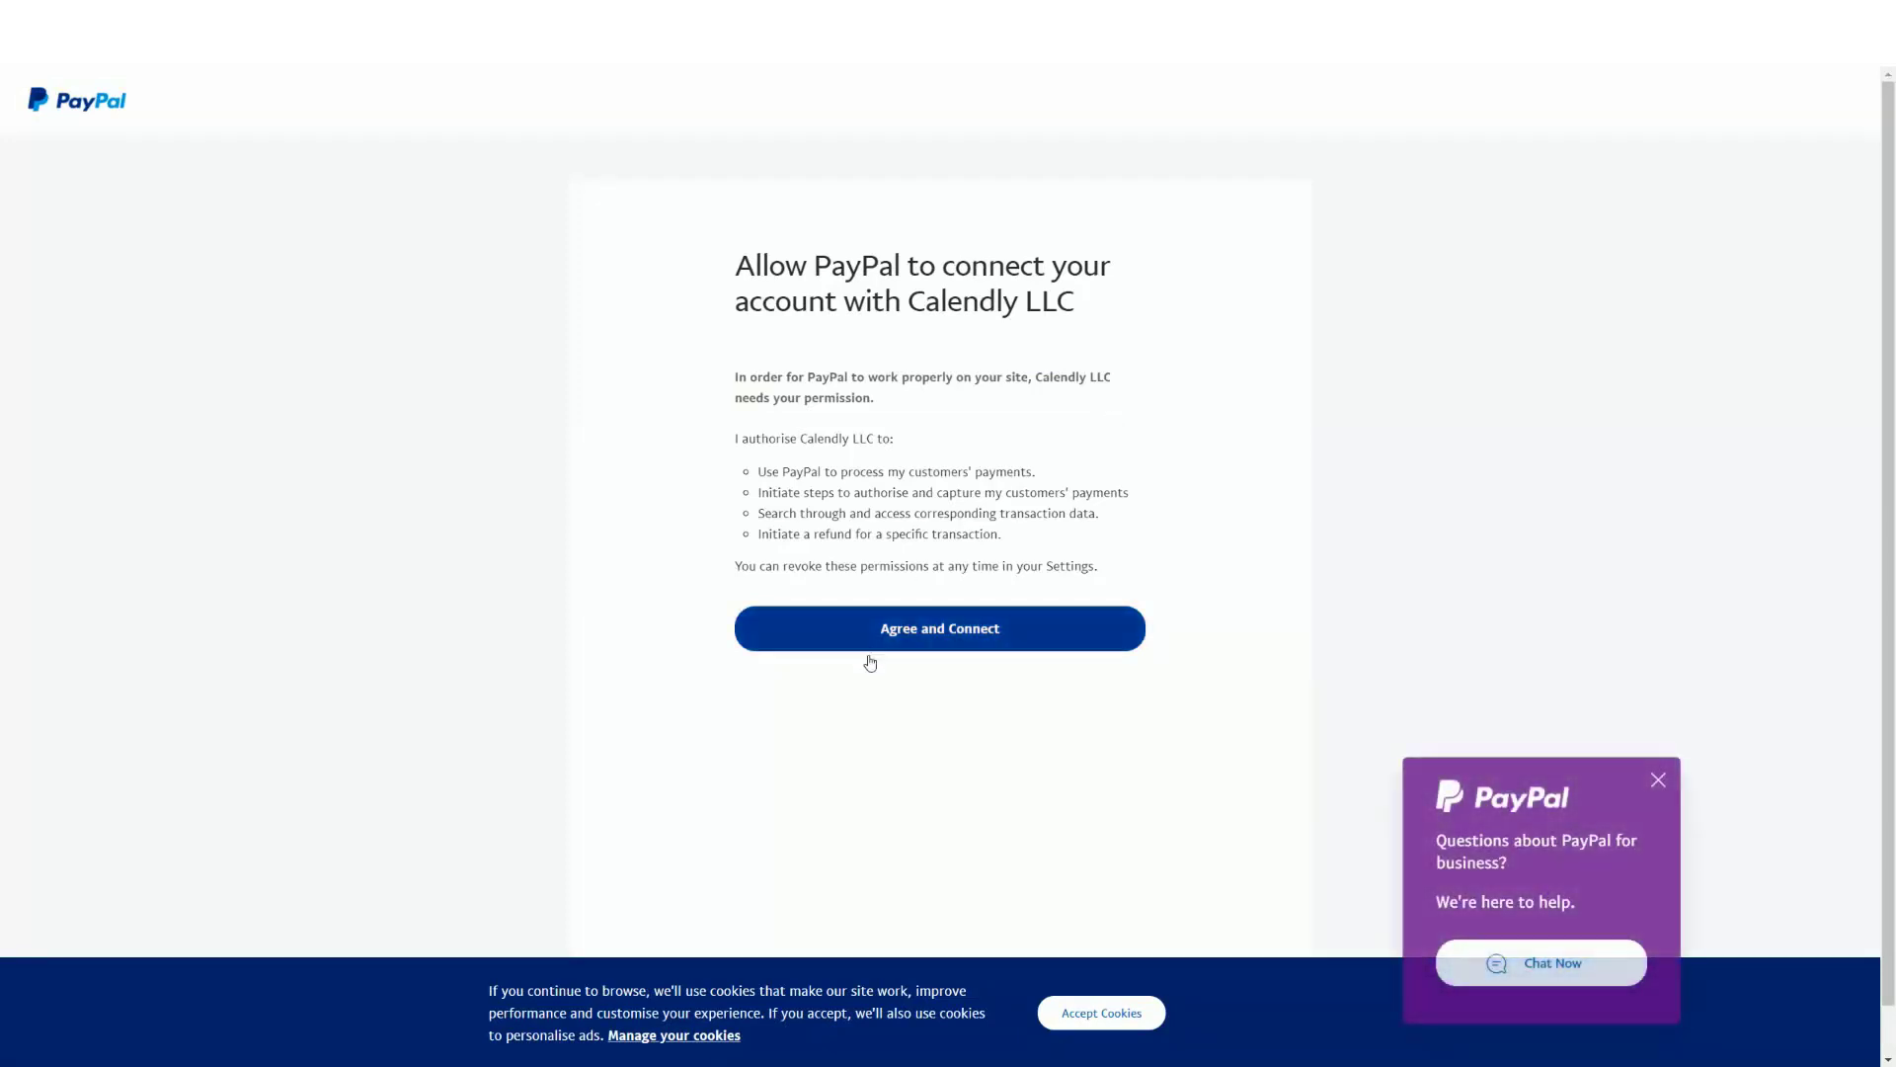
left_click(937, 639)
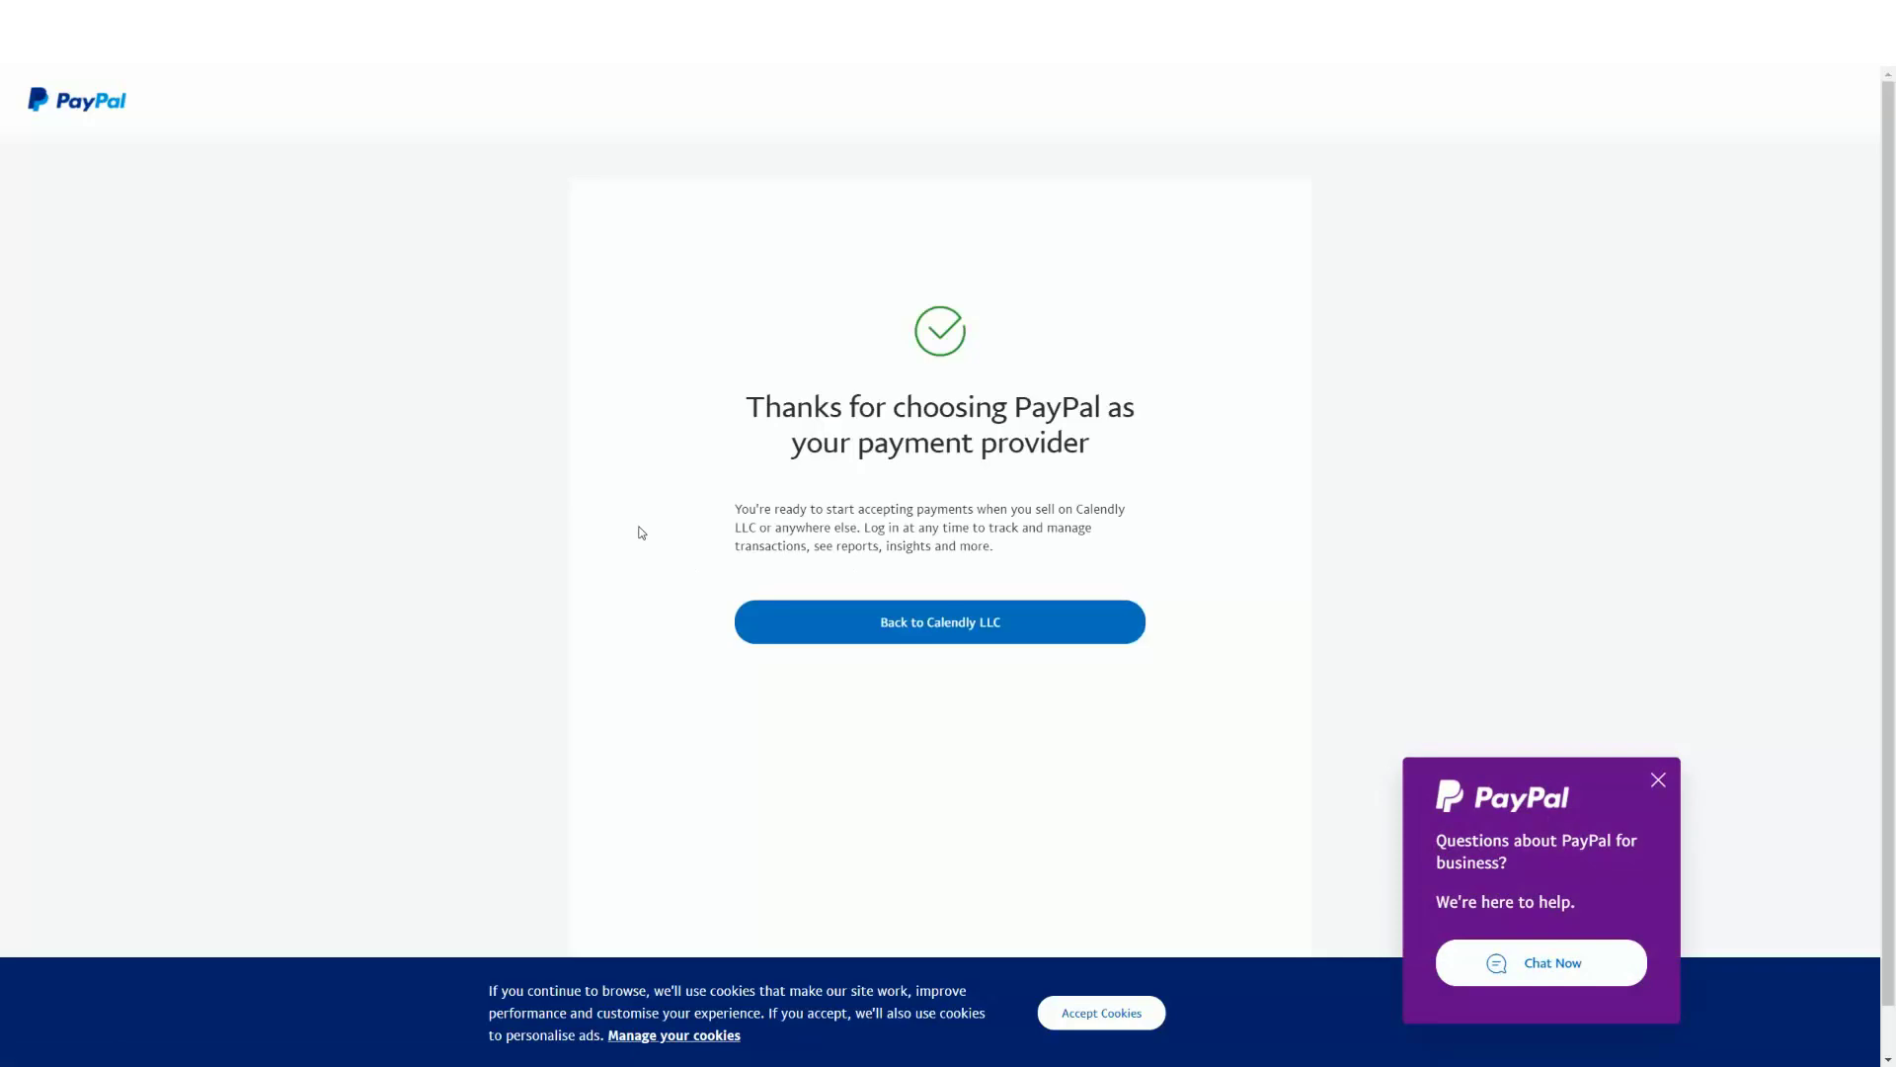
left_click(943, 626)
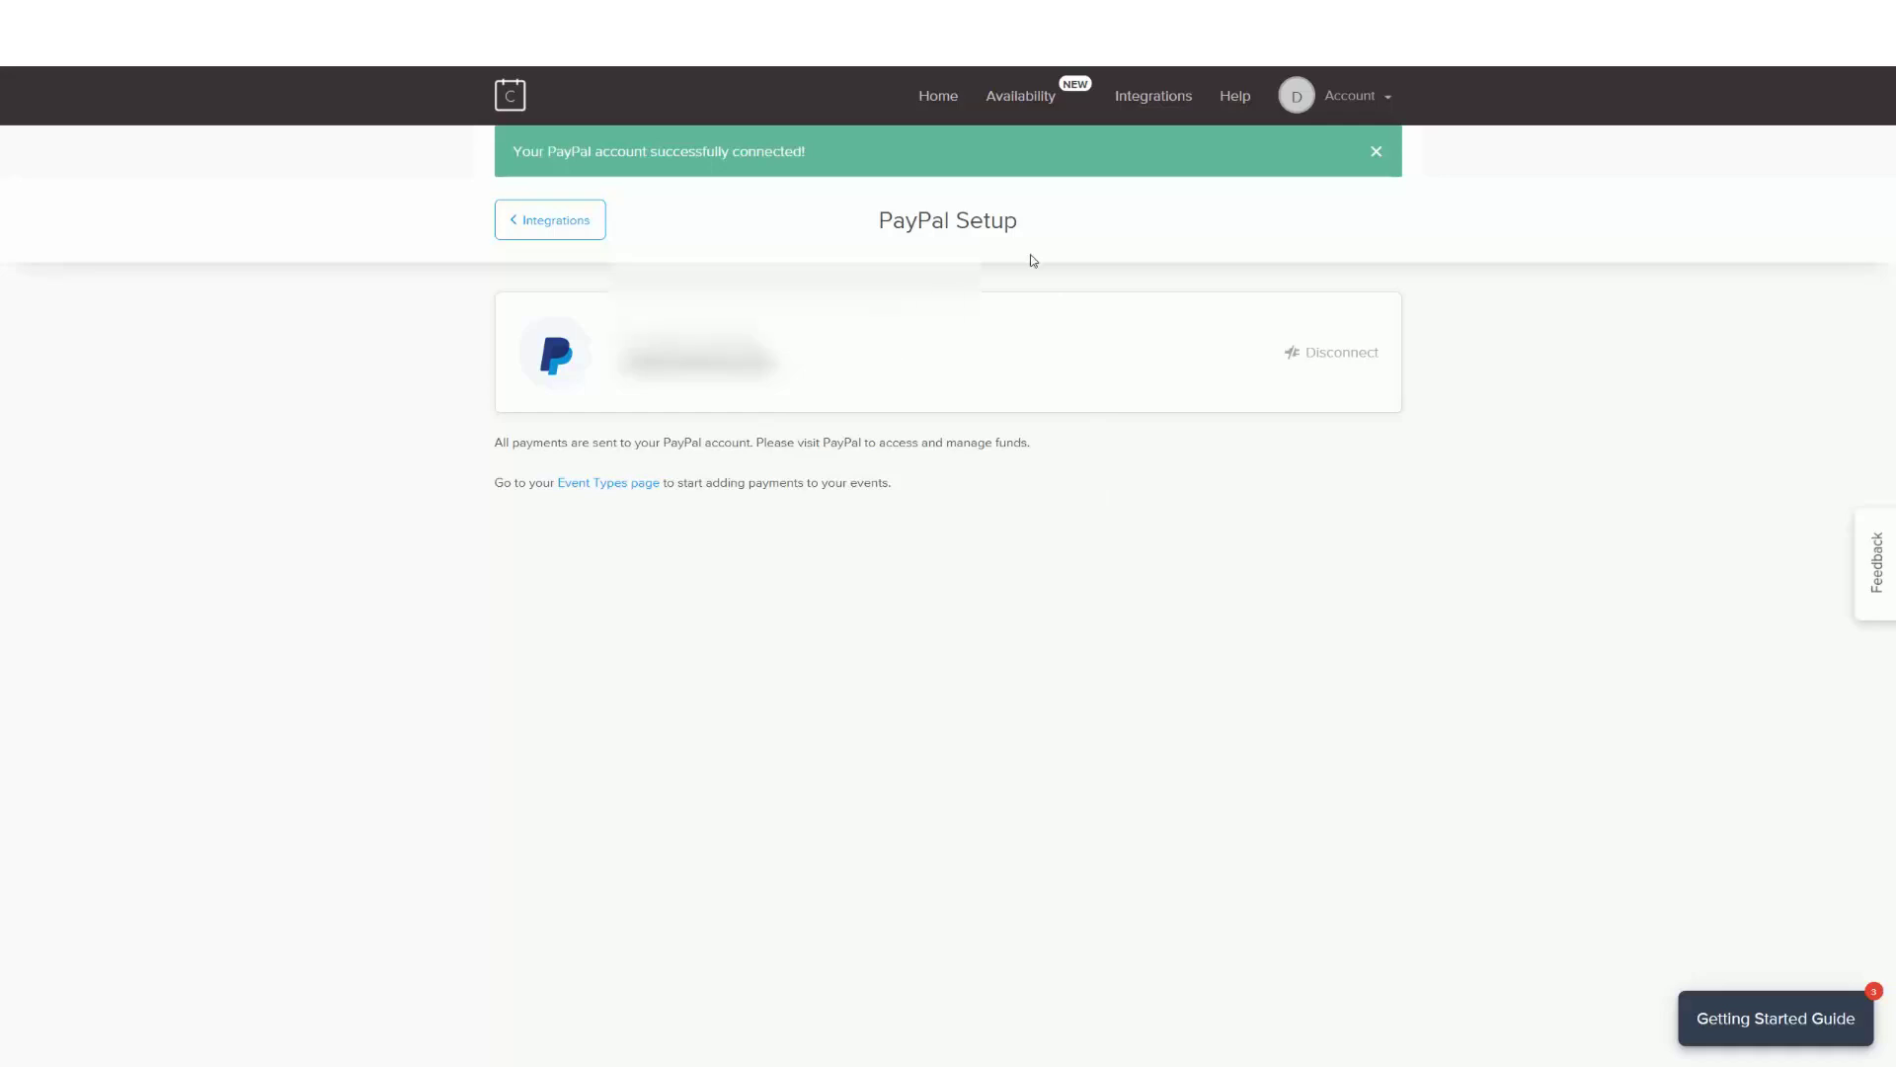
Step: Set the Live Hand holding 1 hour event to collect £1 GBP through PayPal
left_click(941, 98)
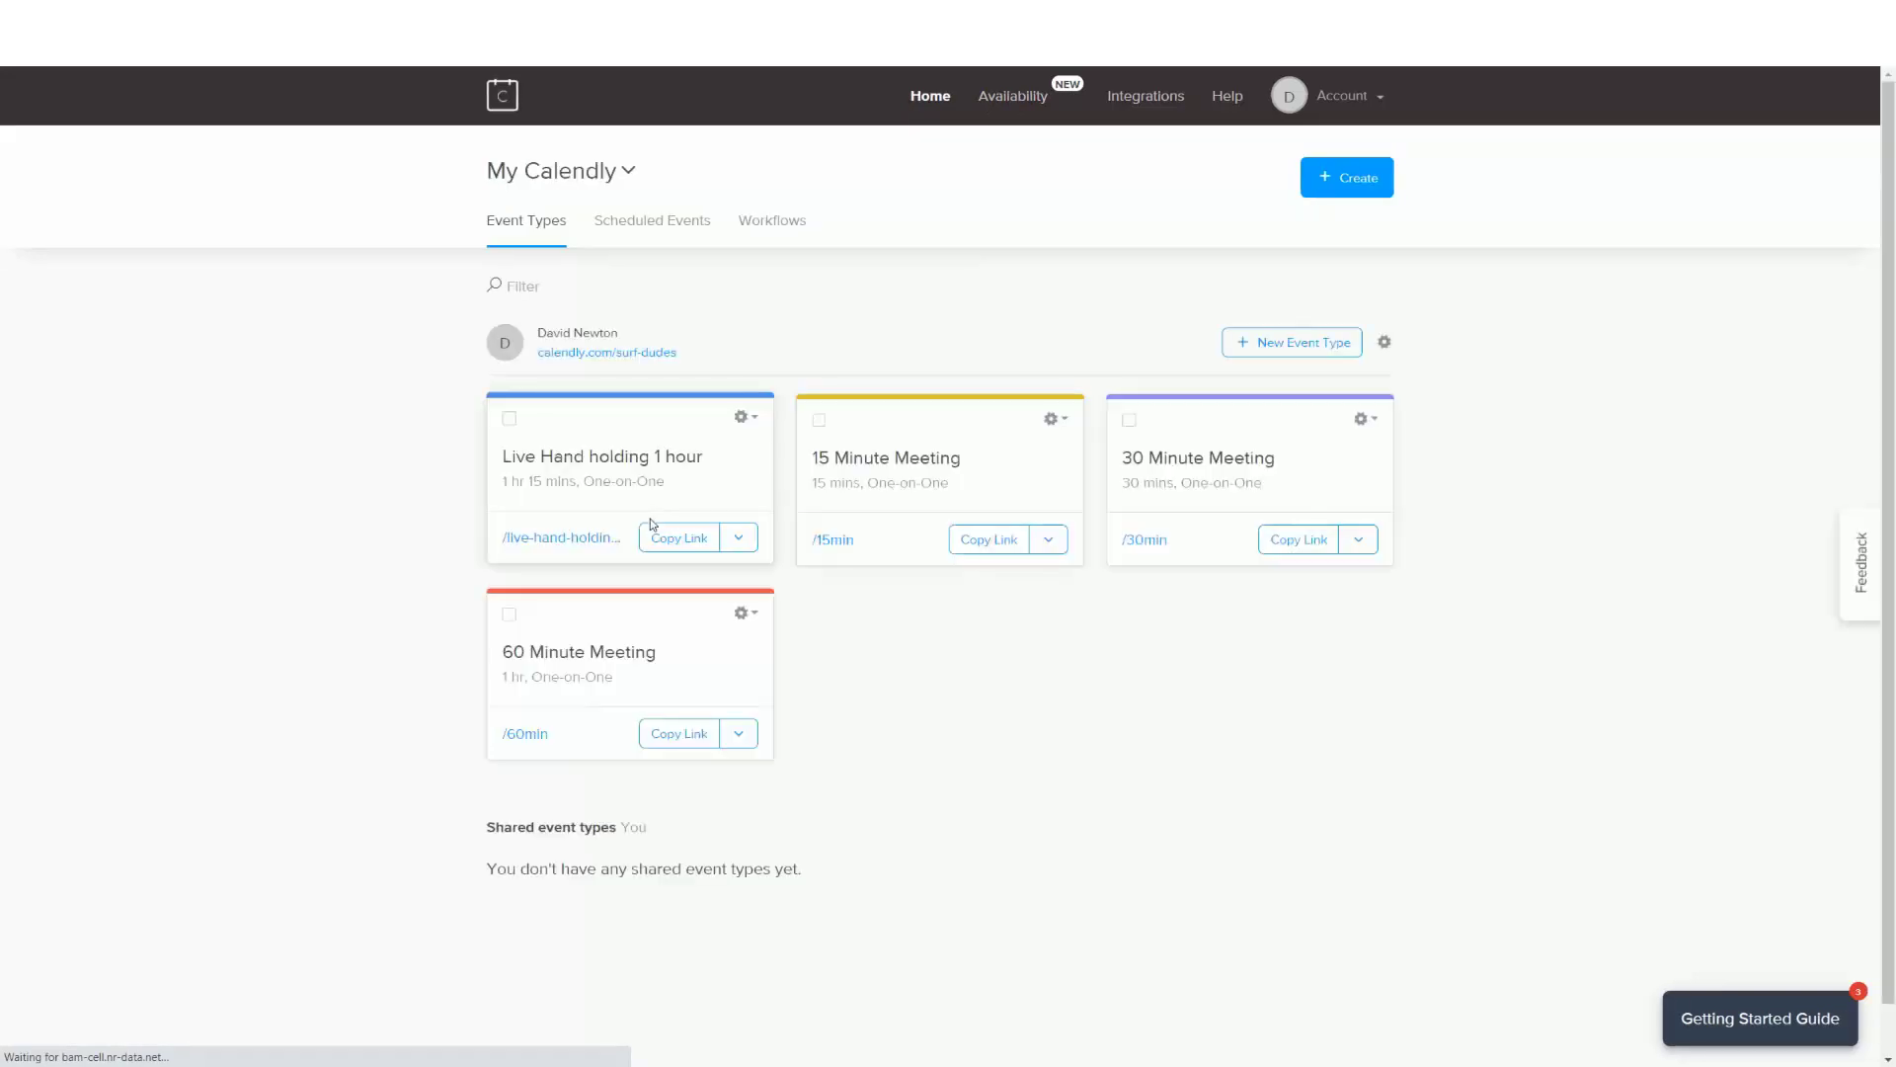
left_click(577, 473)
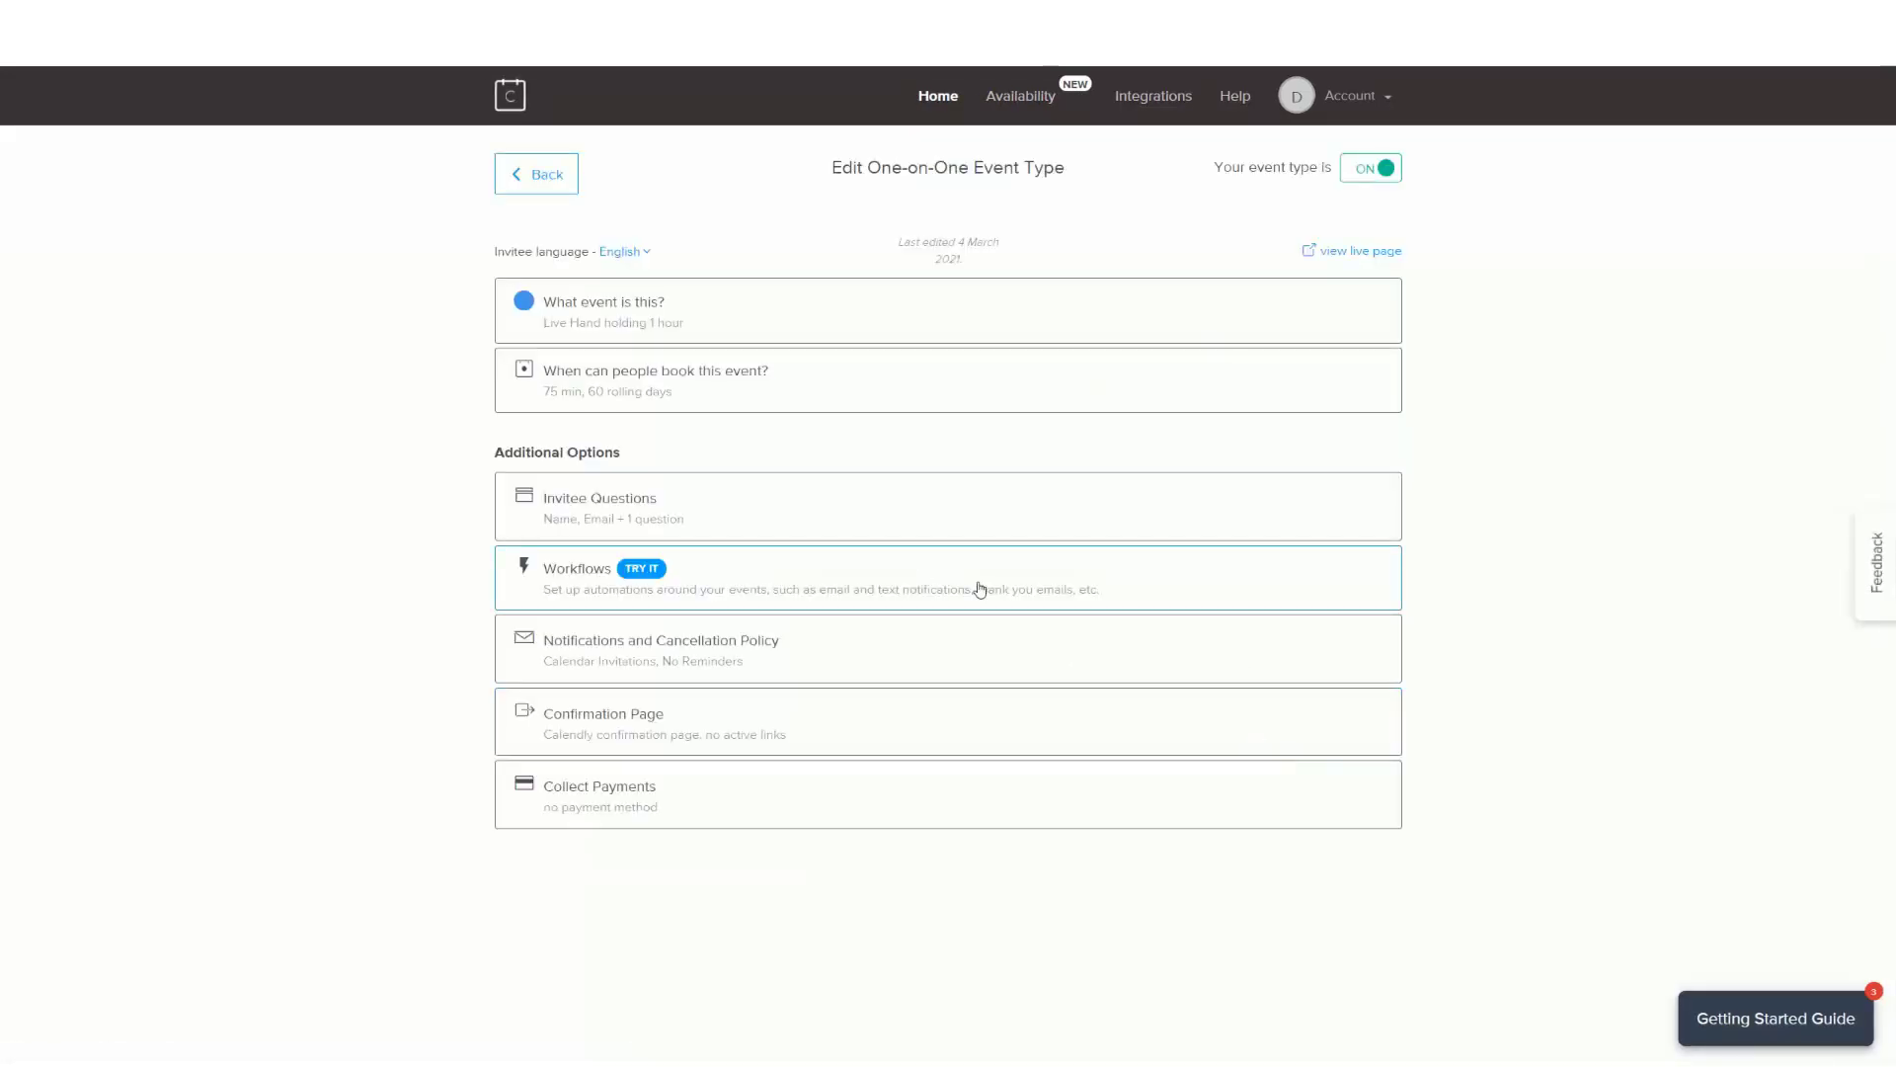
left_click(755, 810)
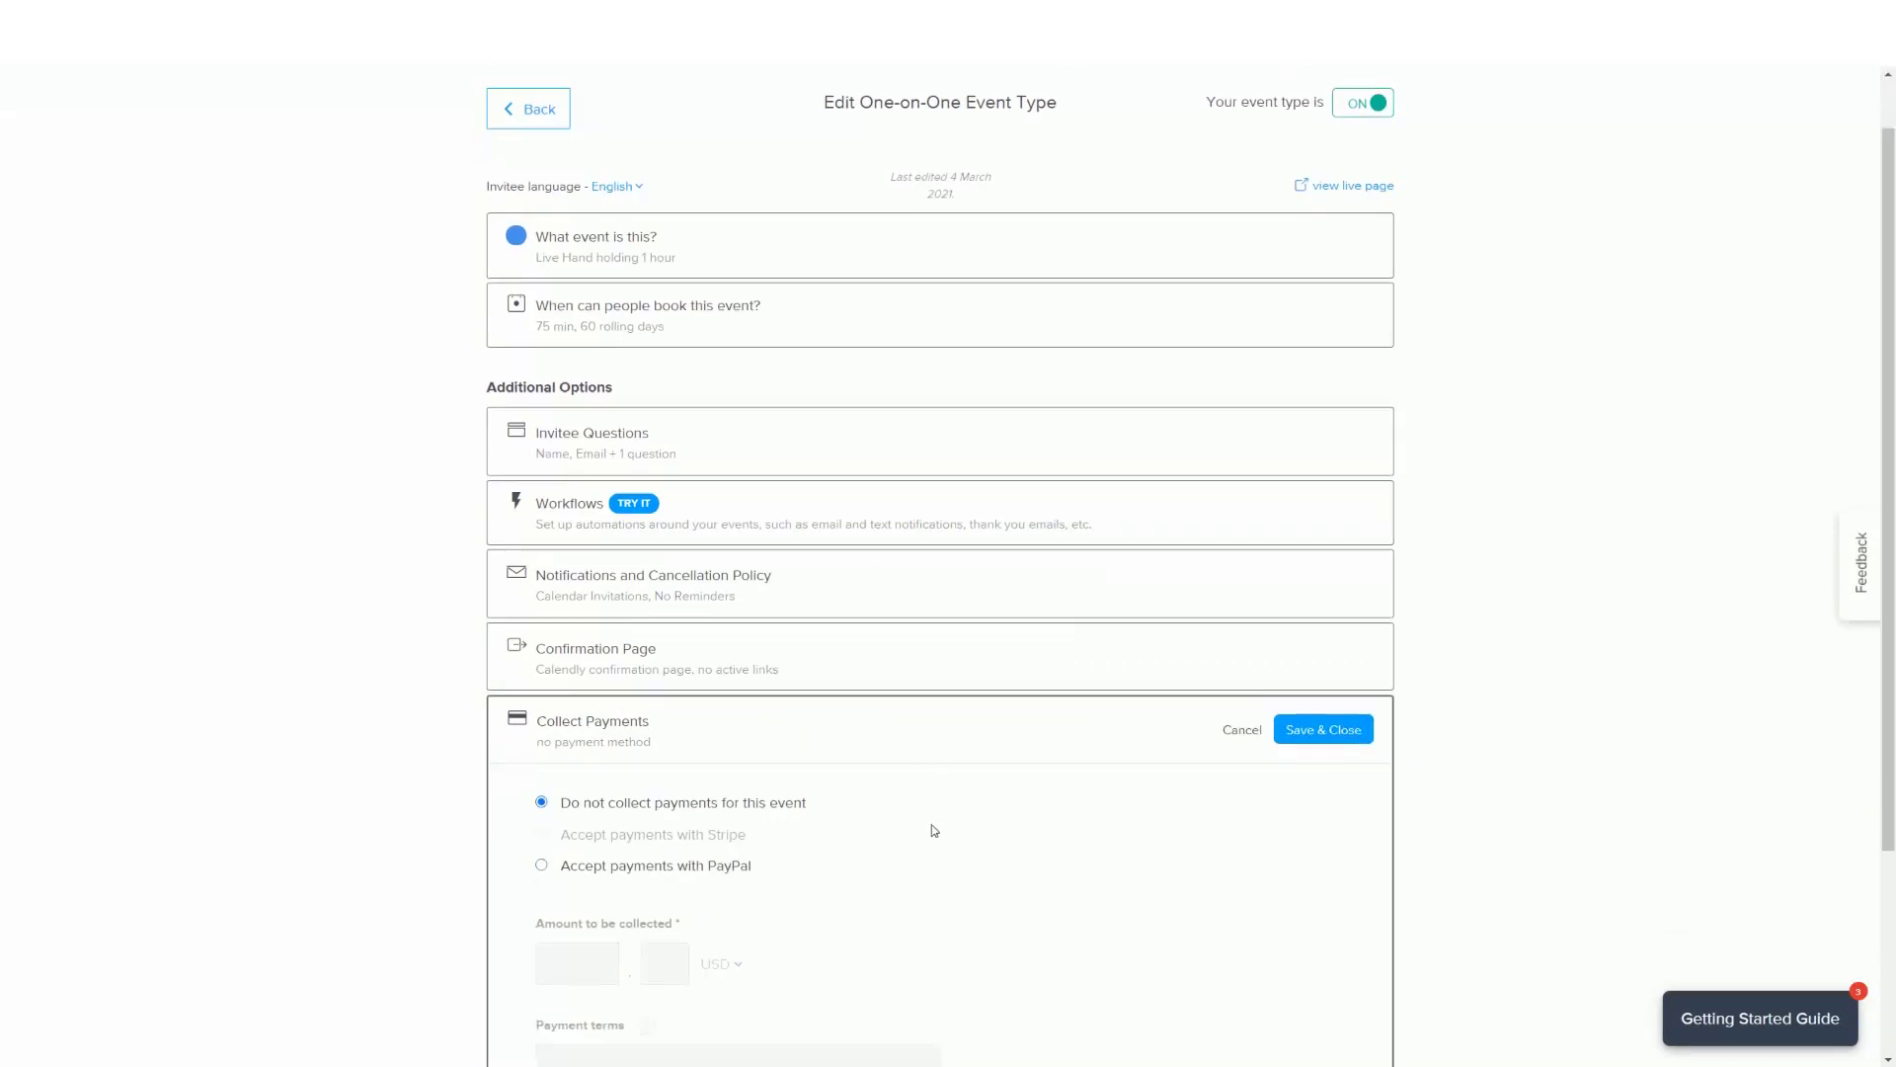
left_click(542, 654)
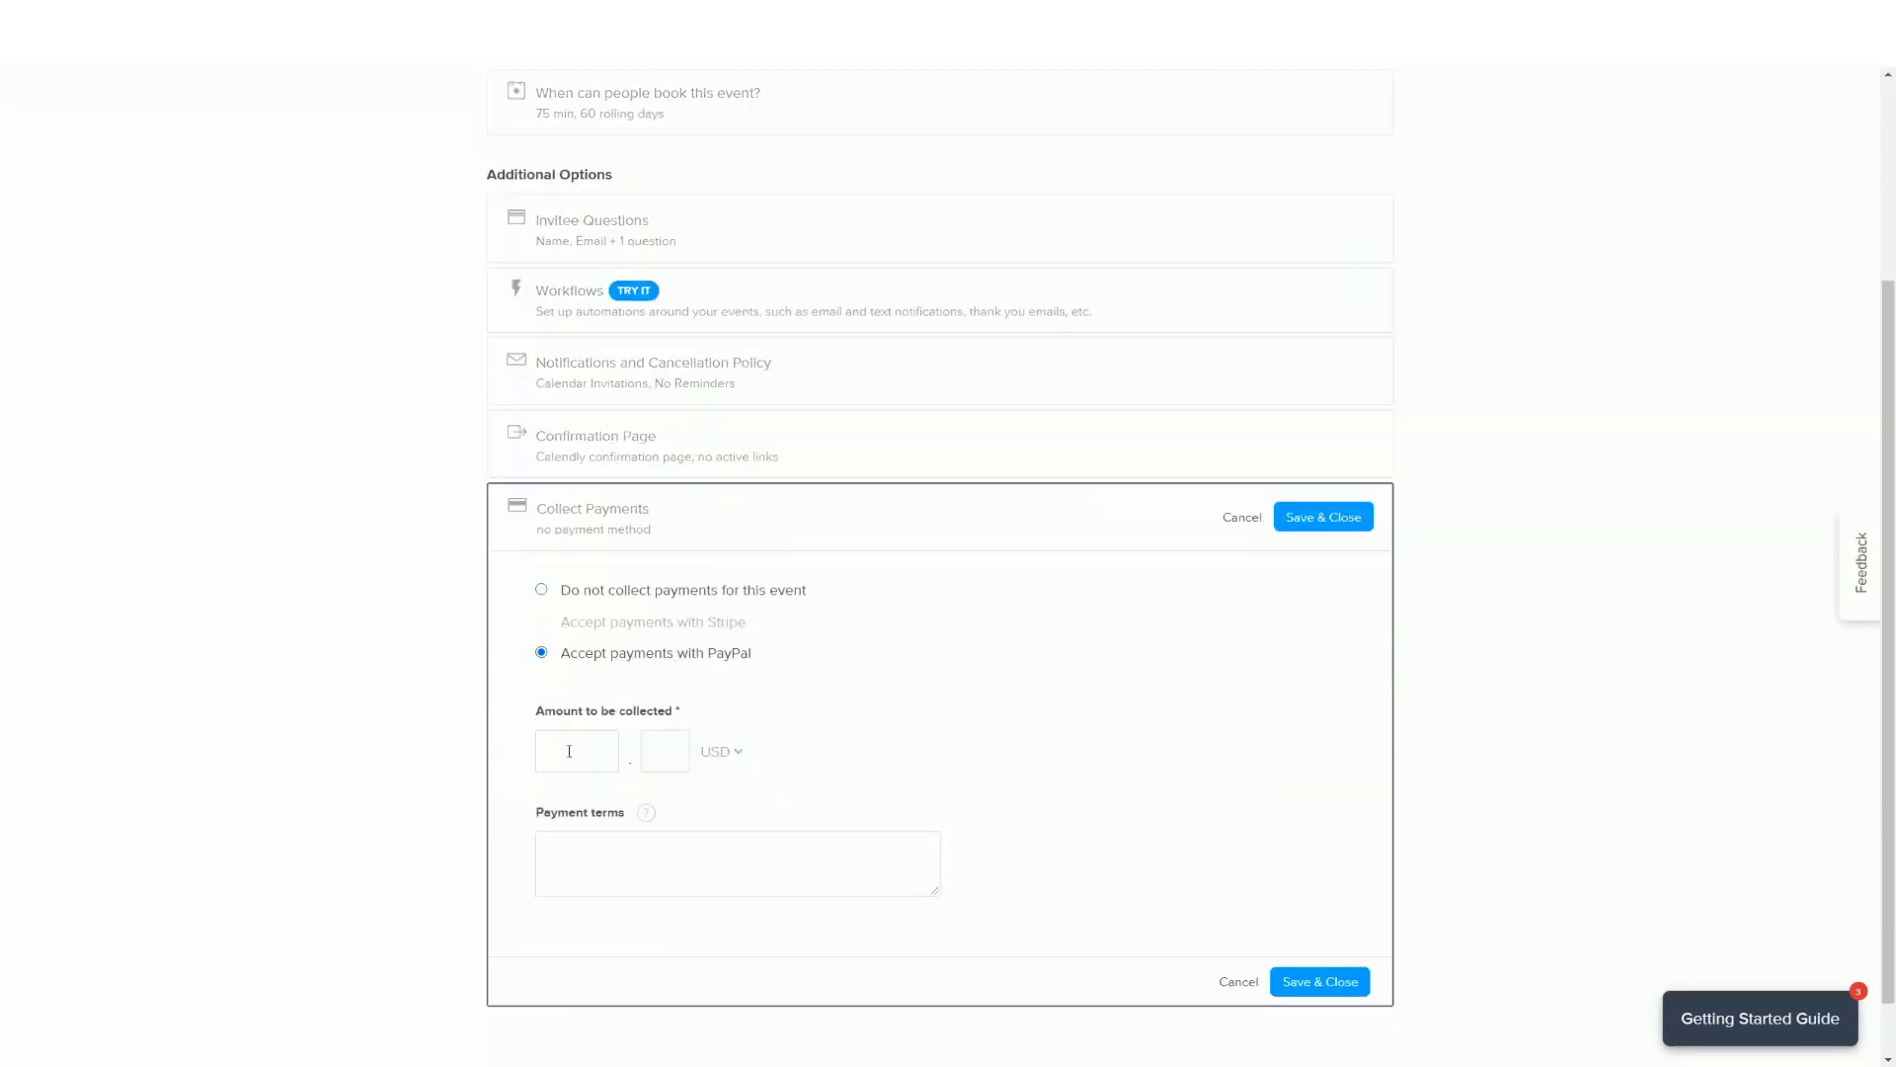
left_click(737, 755)
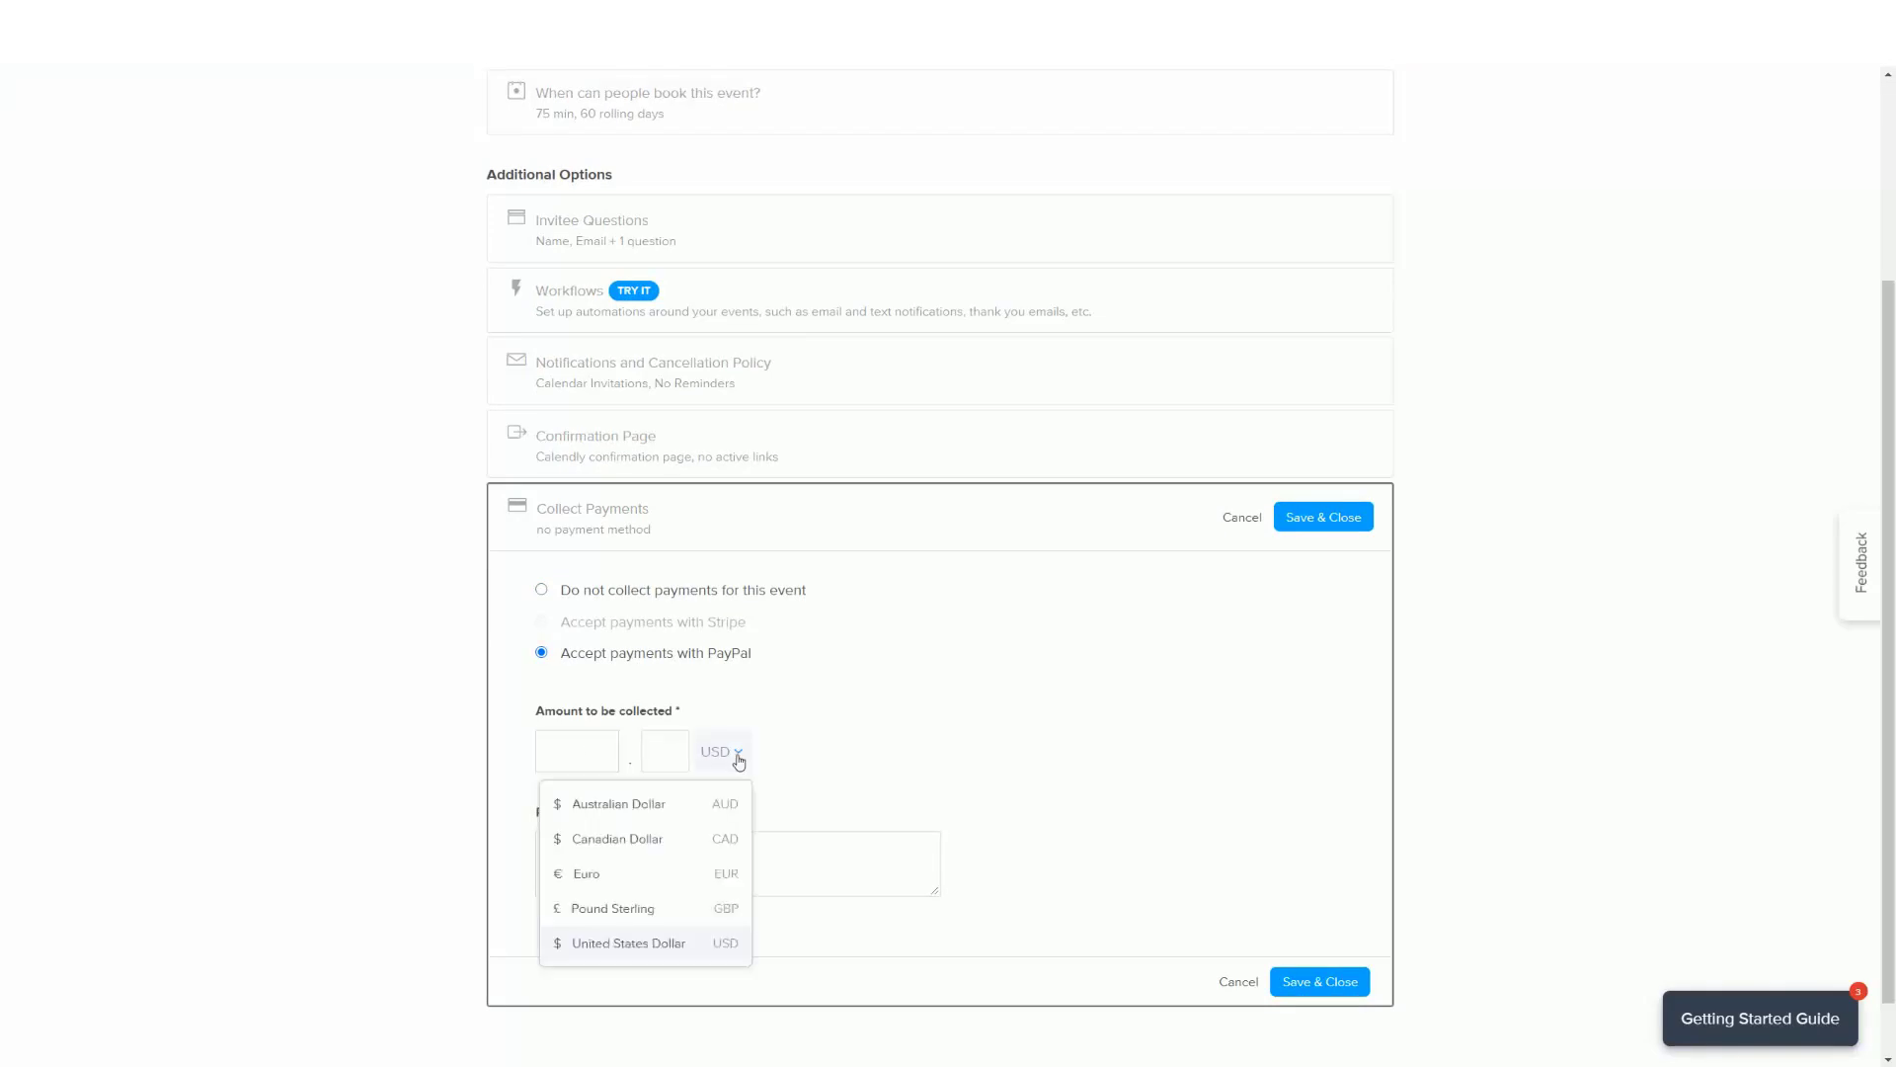
left_click(621, 907)
left_click(559, 751)
type("120")
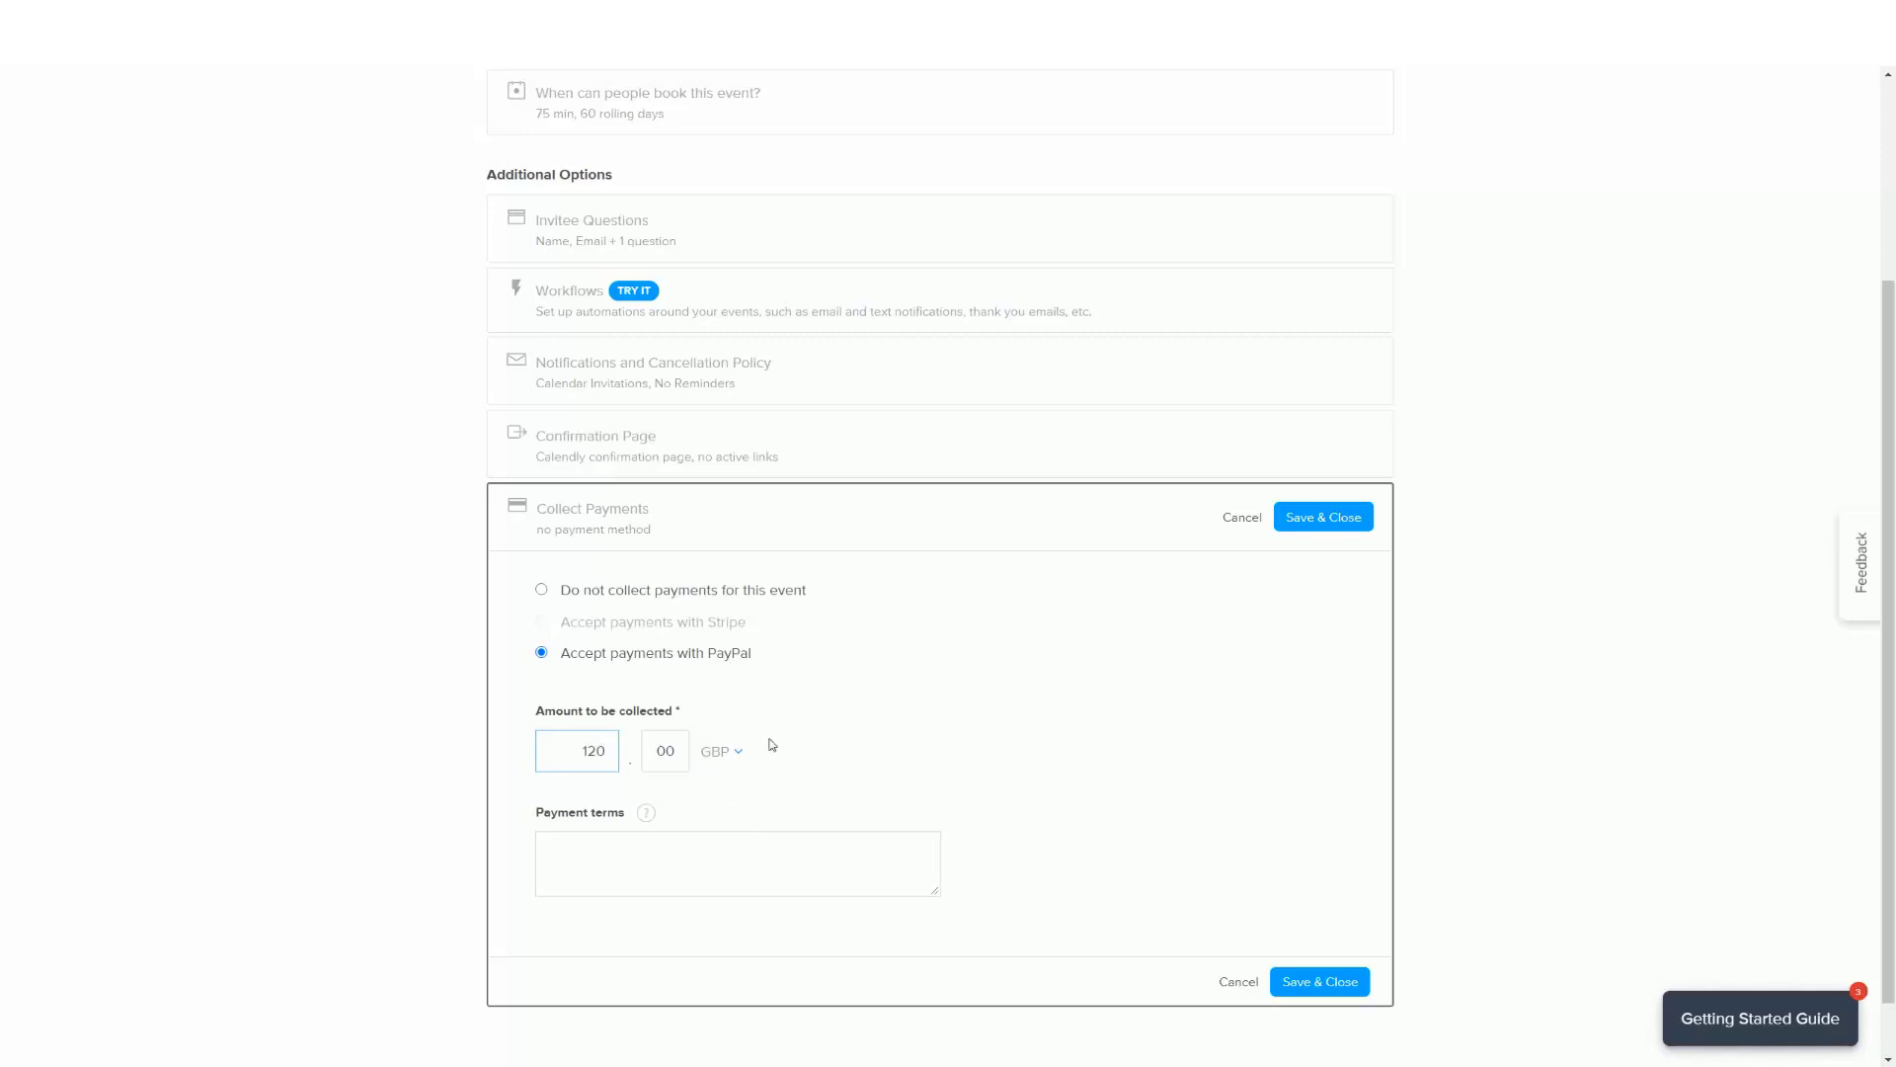
double_click(602, 751)
type("1")
left_click(906, 724)
Step: Add payment terms 'No Refunds on Live Sessions which are booked in and no cancellation unless agreed' and save
left_click(644, 838)
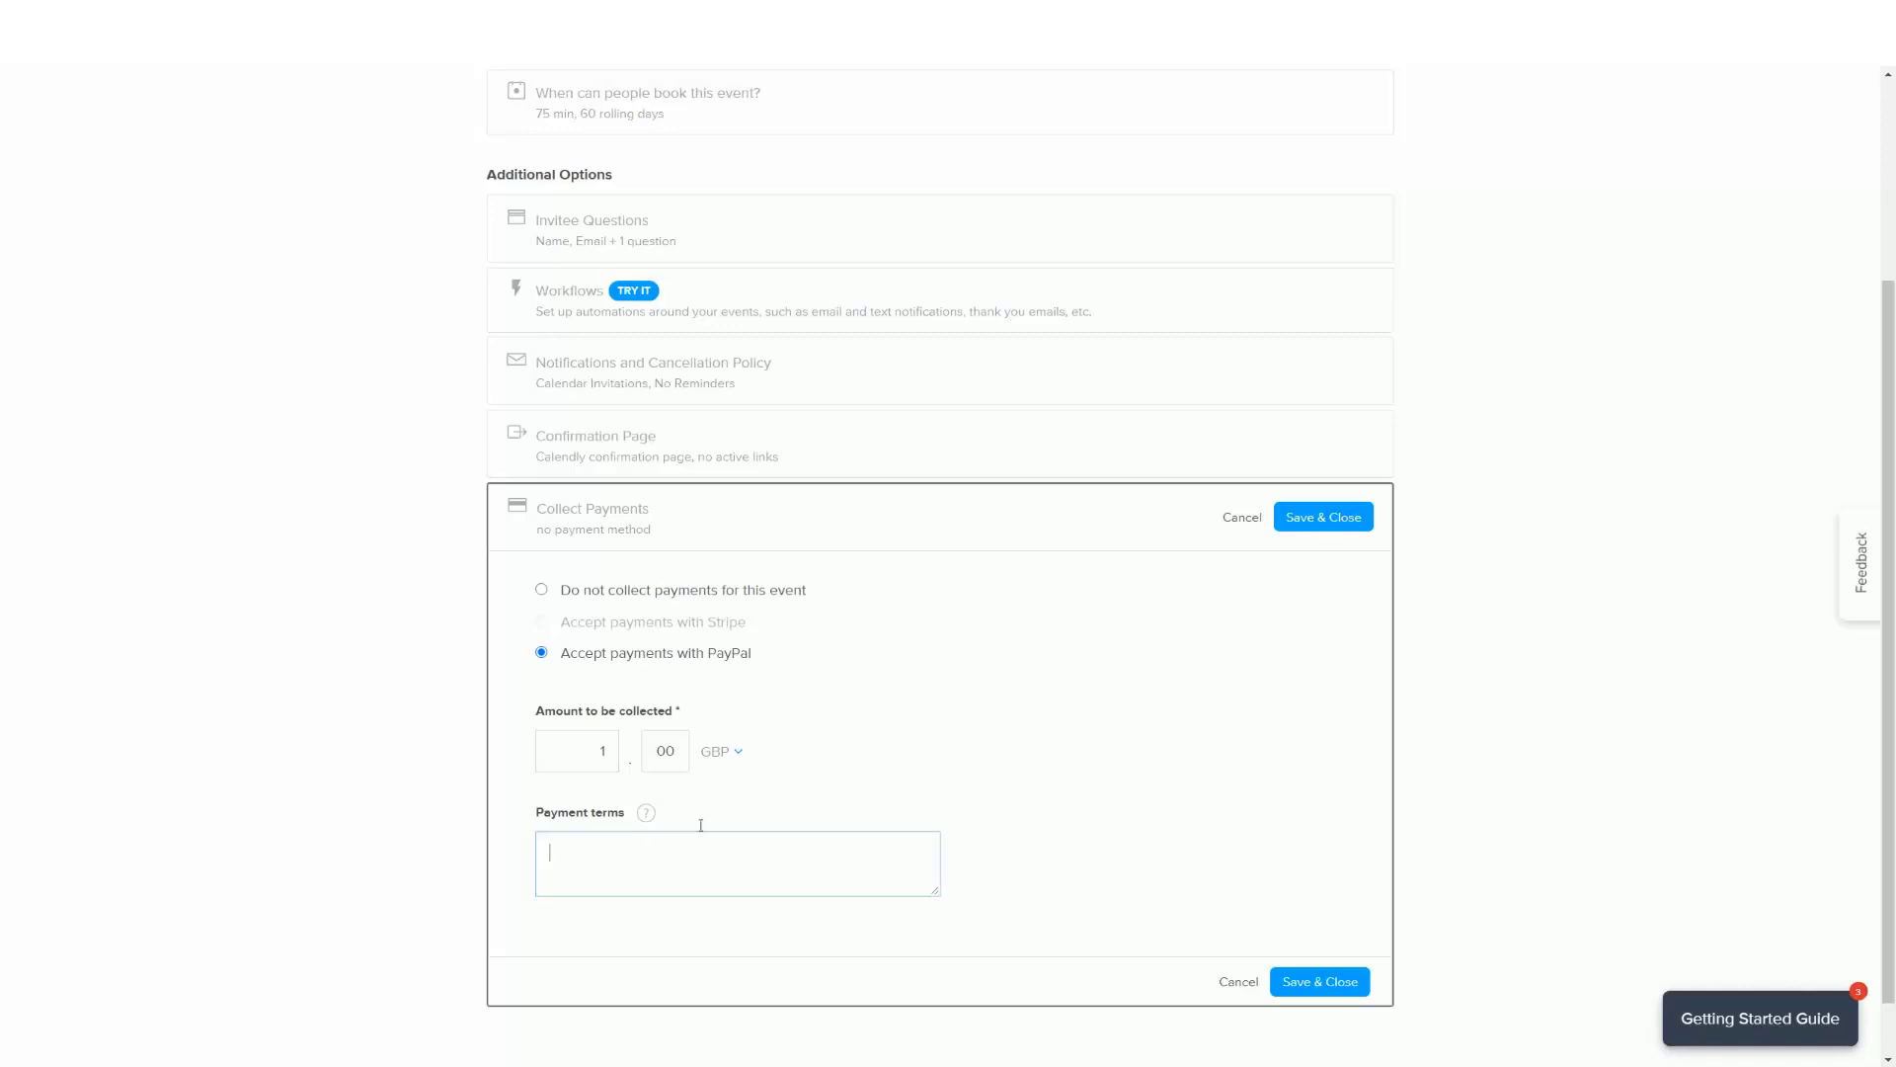
type("No Refunds on")
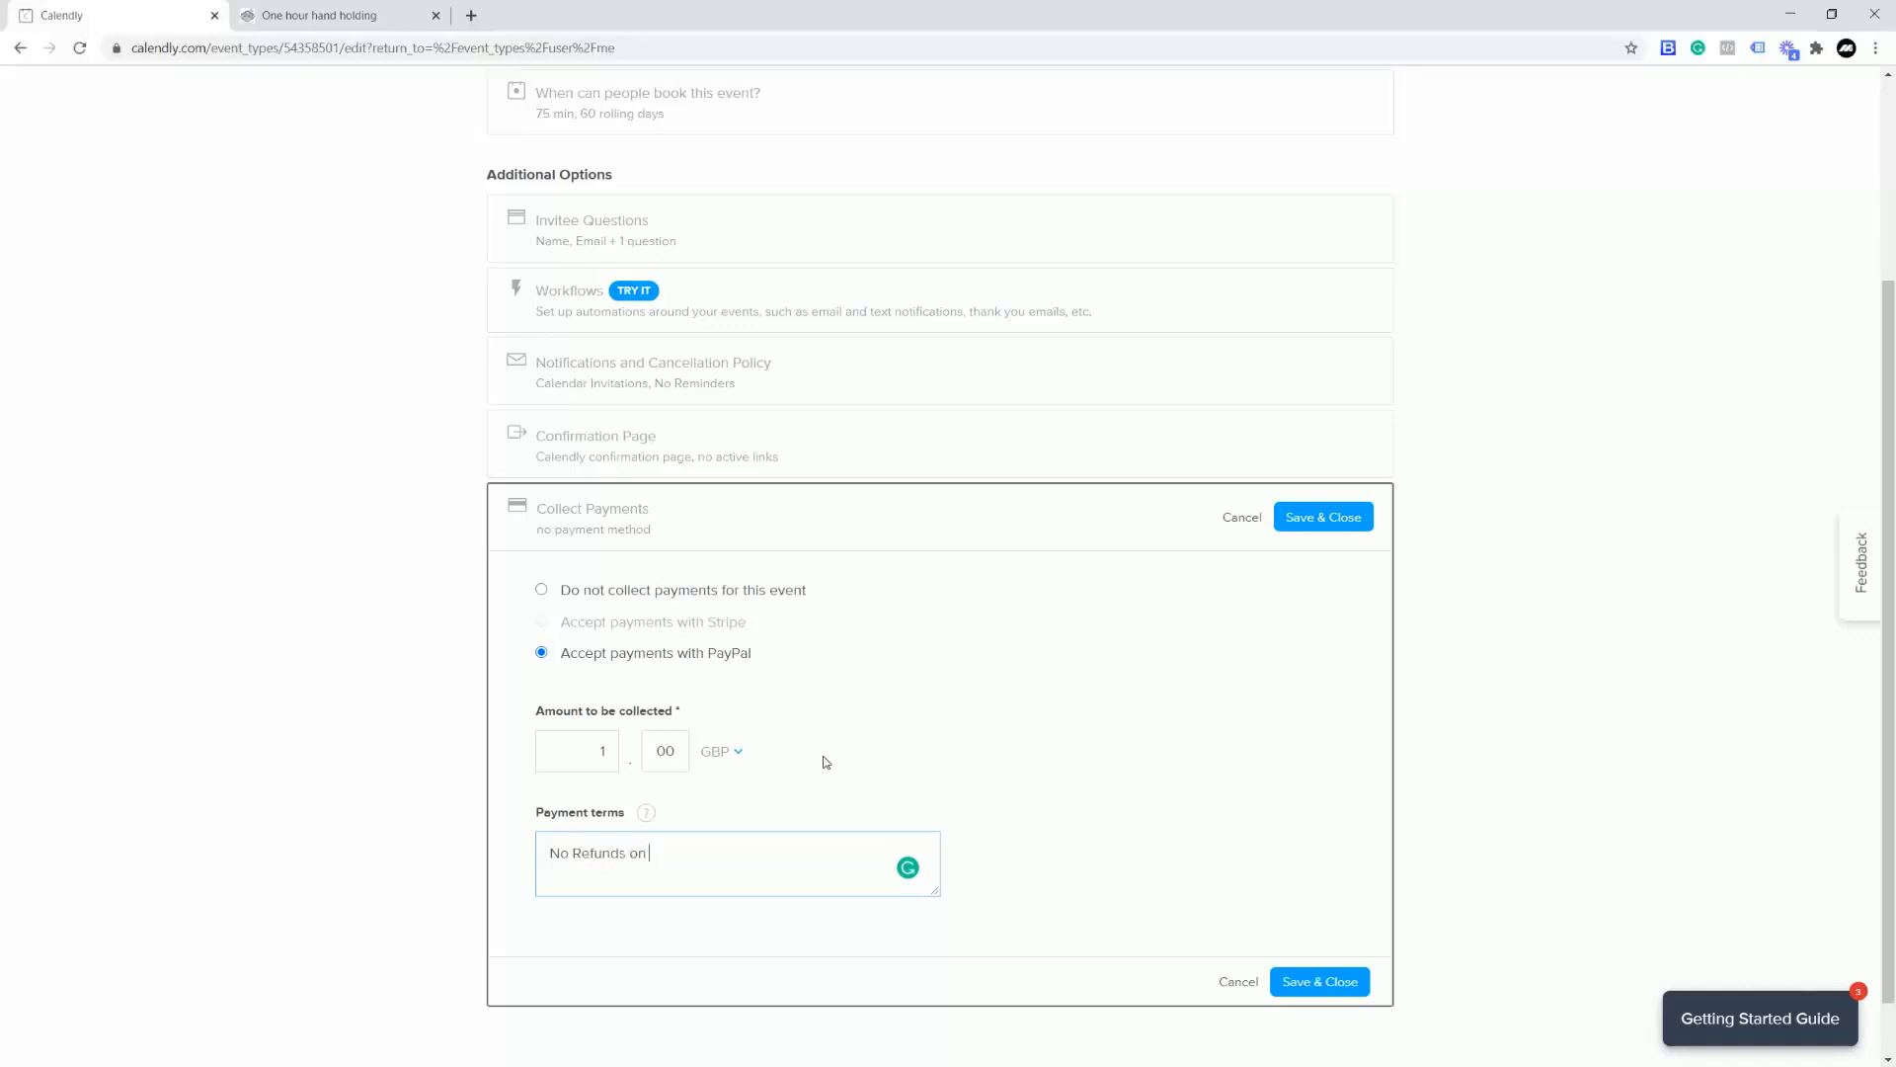
type(" Live Sessions which are booked in and")
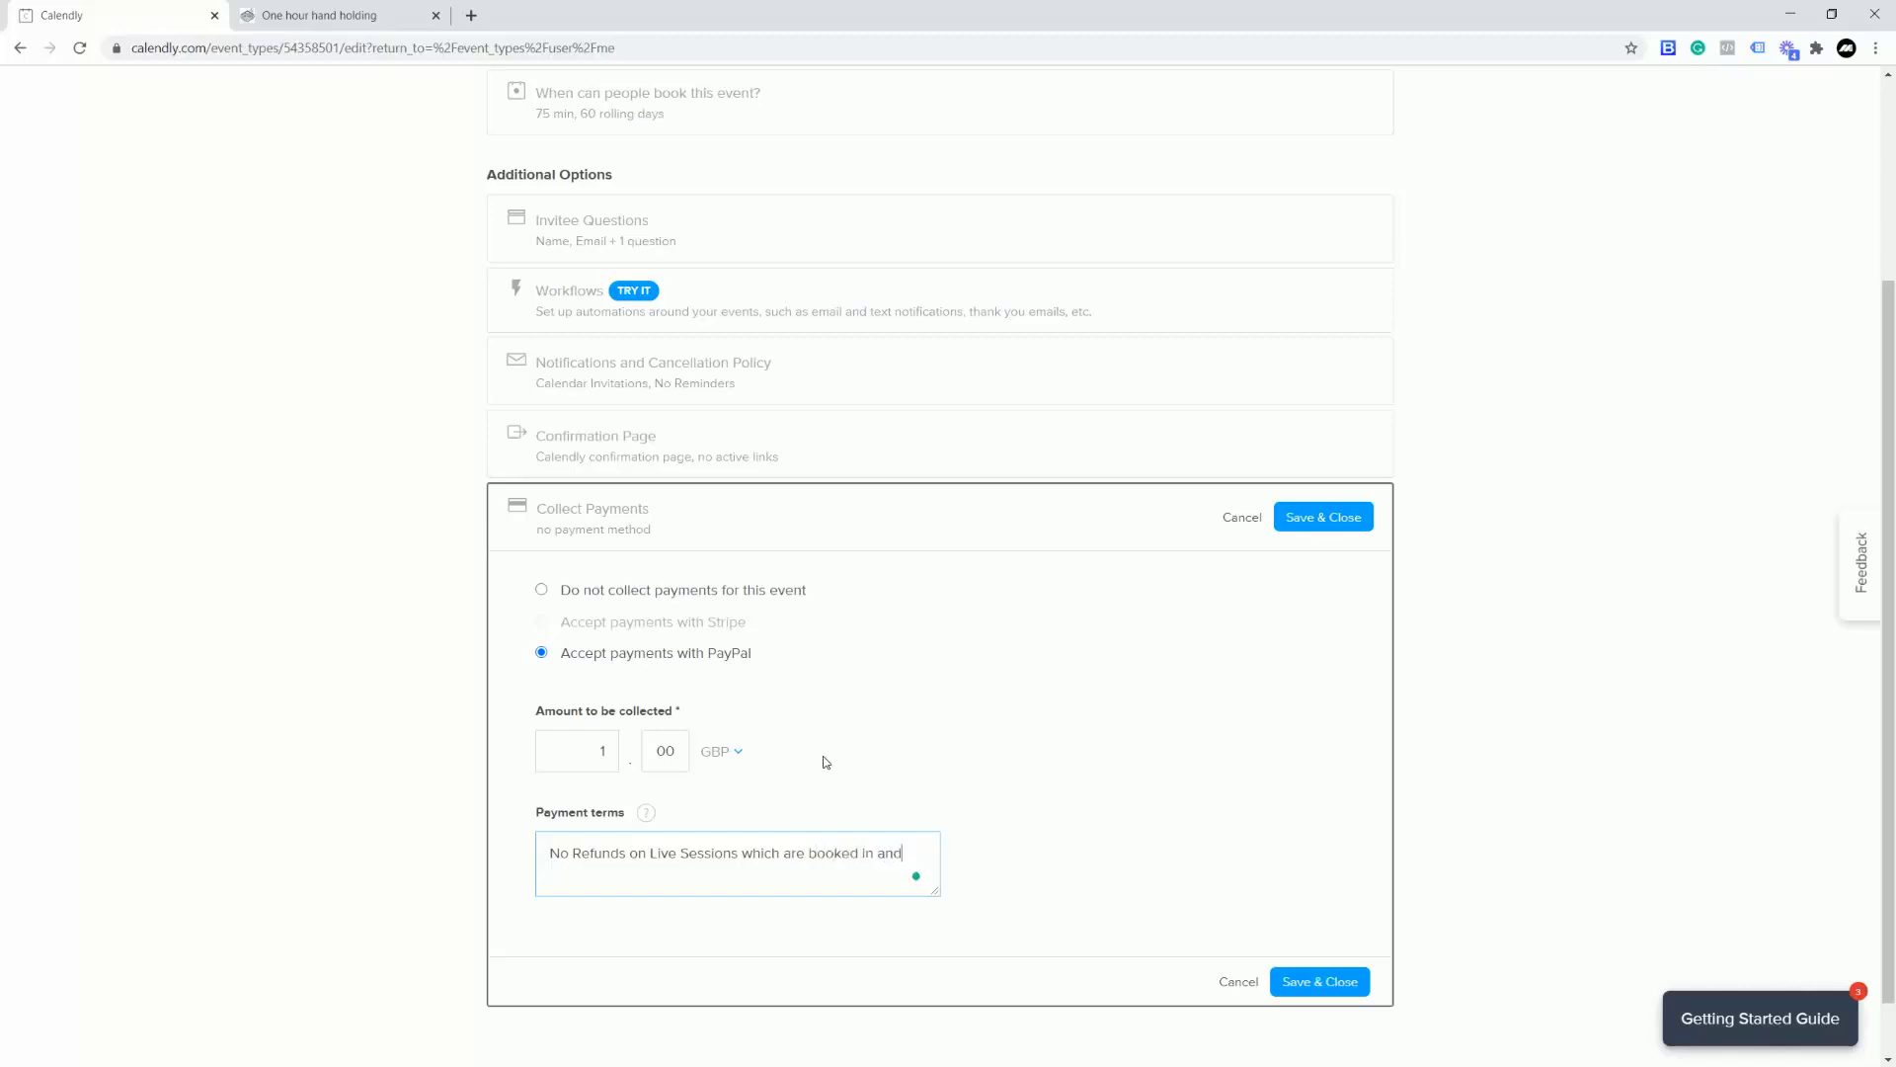
type(" no cancellation unless agreed.")
left_click(1310, 987)
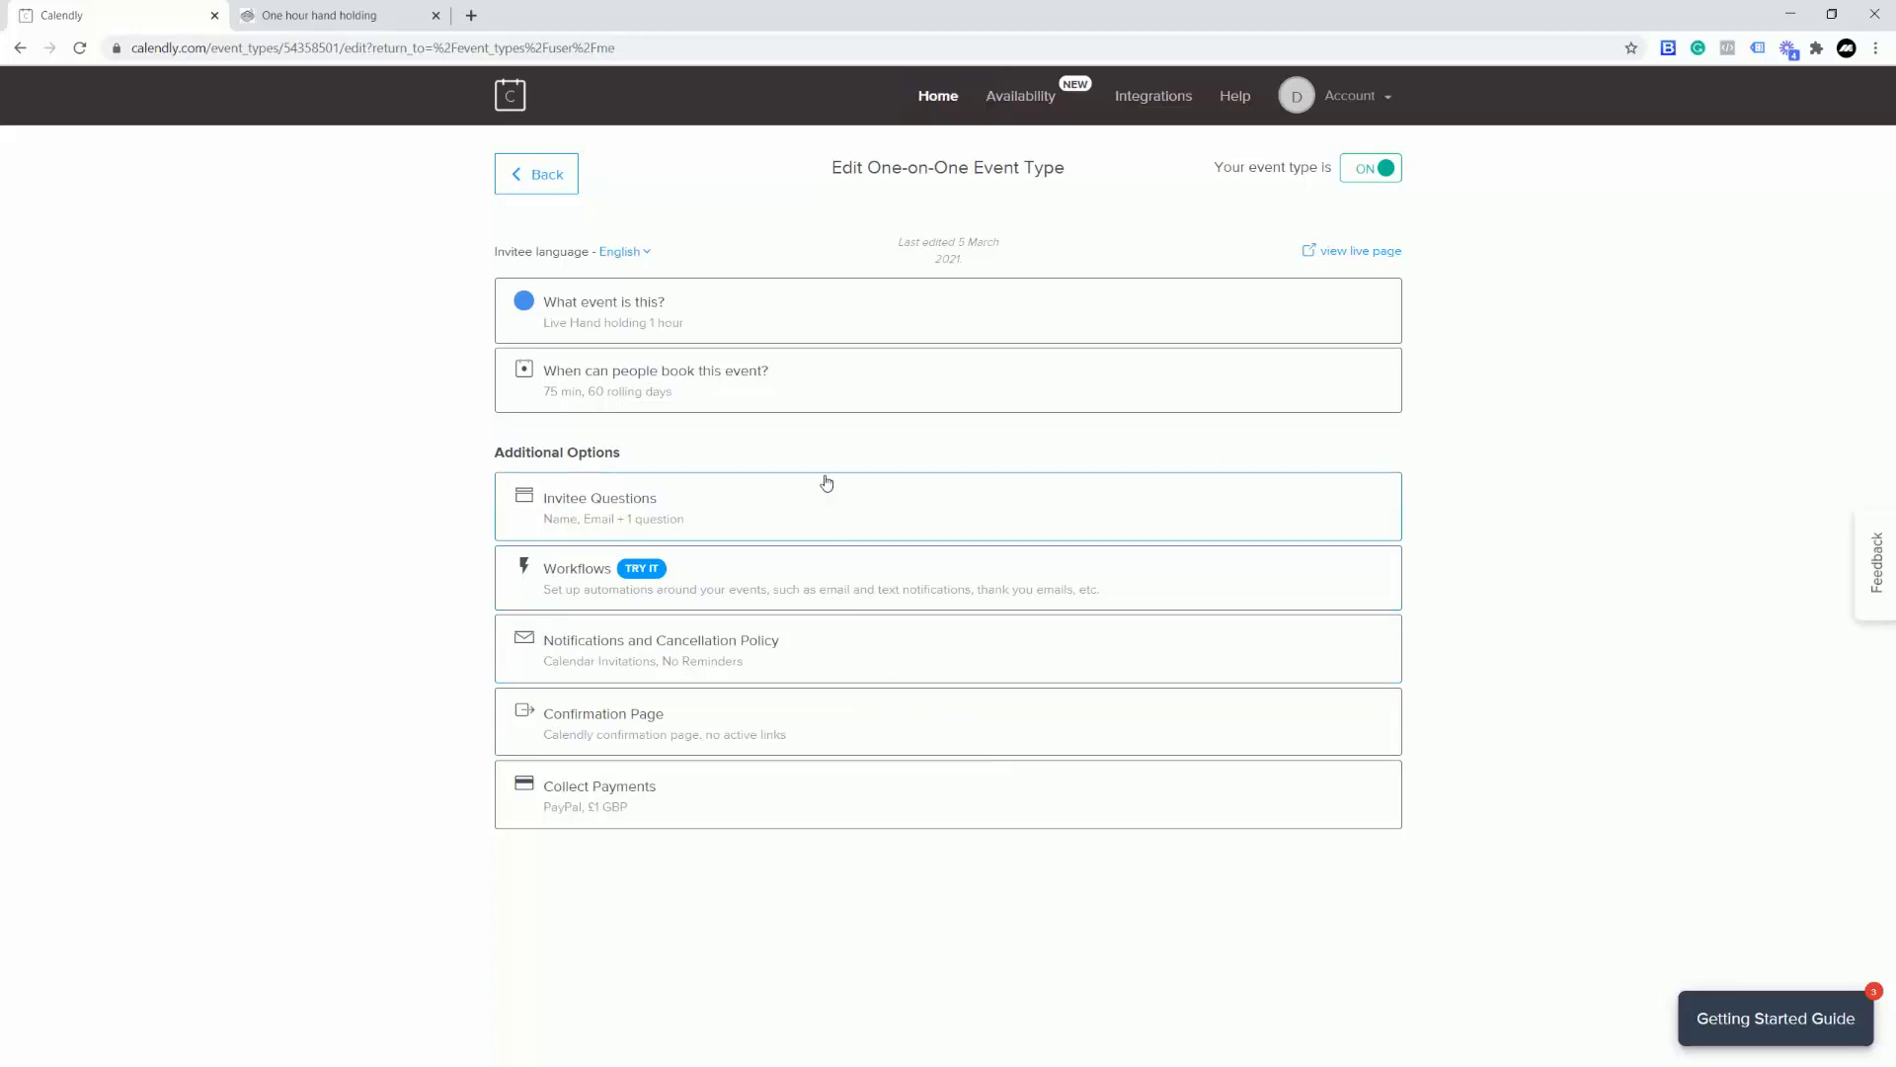
left_click(337, 15)
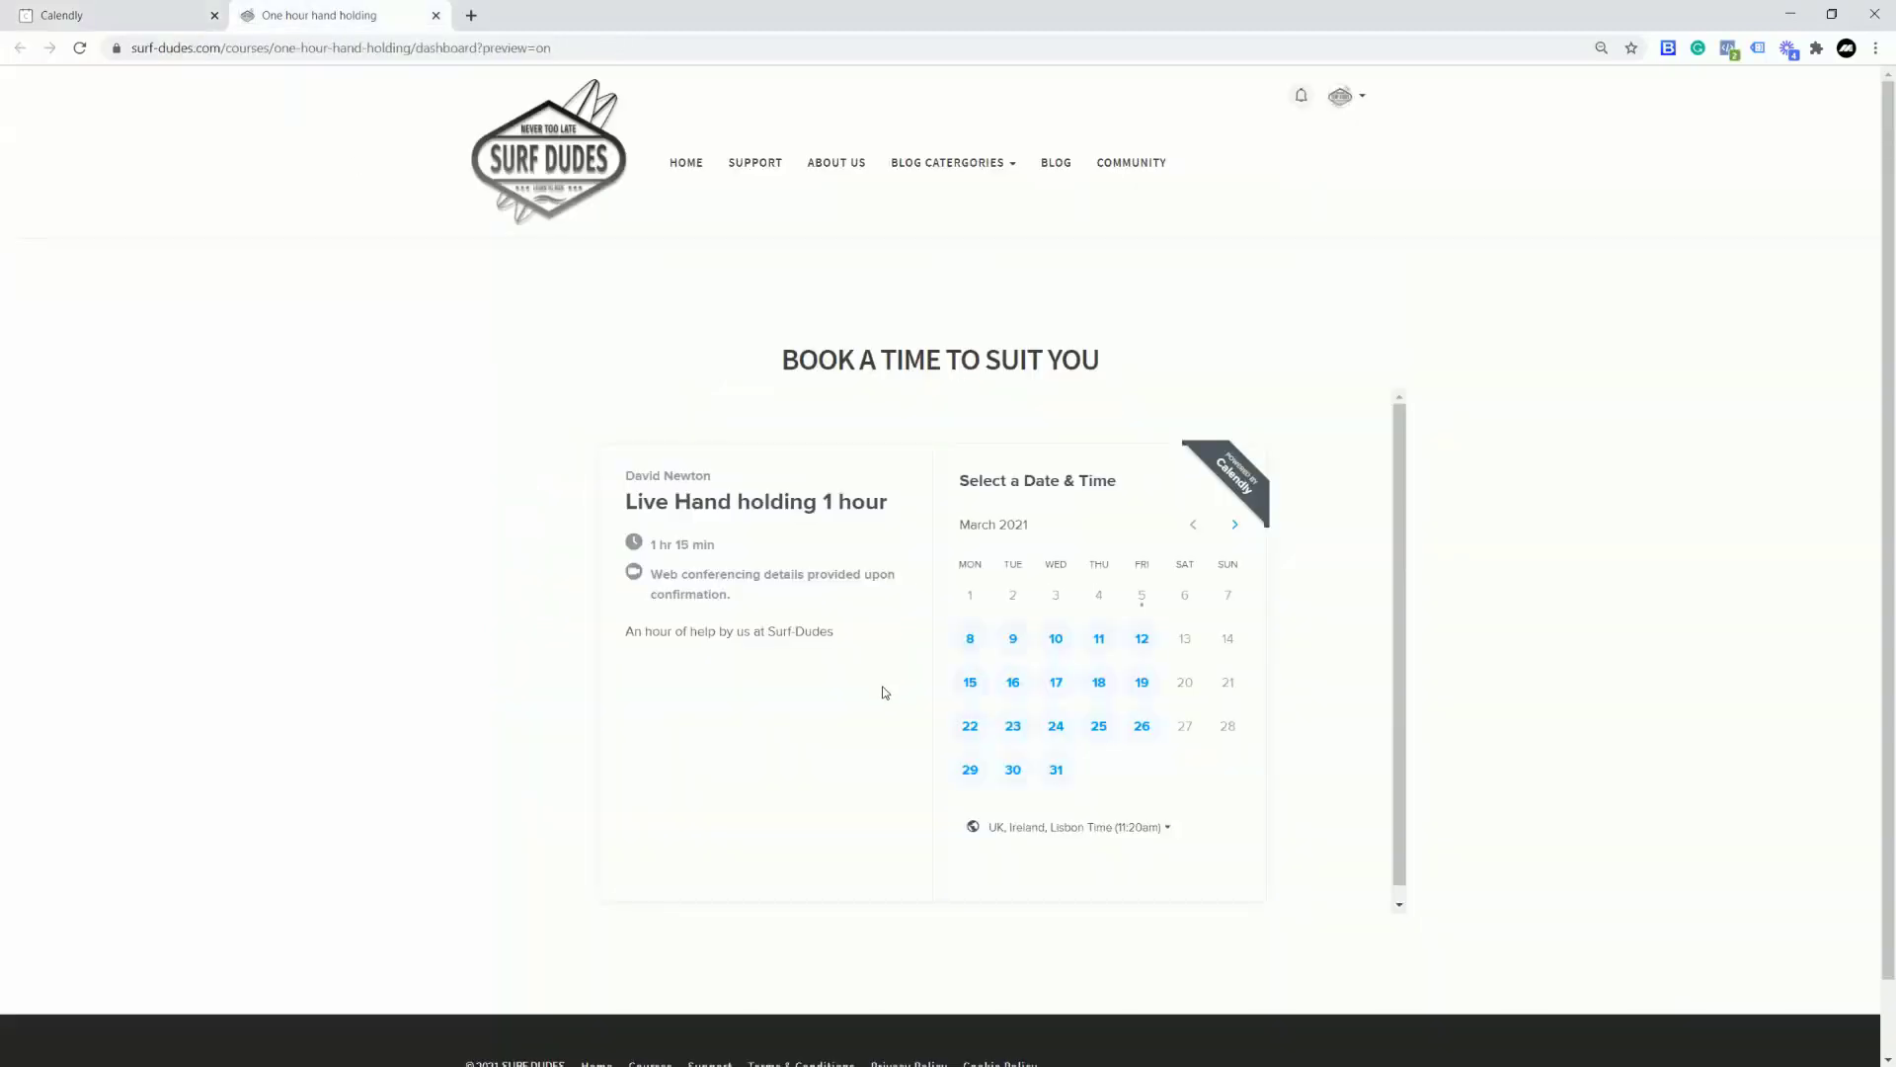
Step: Reload the Surf Dudes booking page and check that the widget shows £1 GBP
left_click(81, 48)
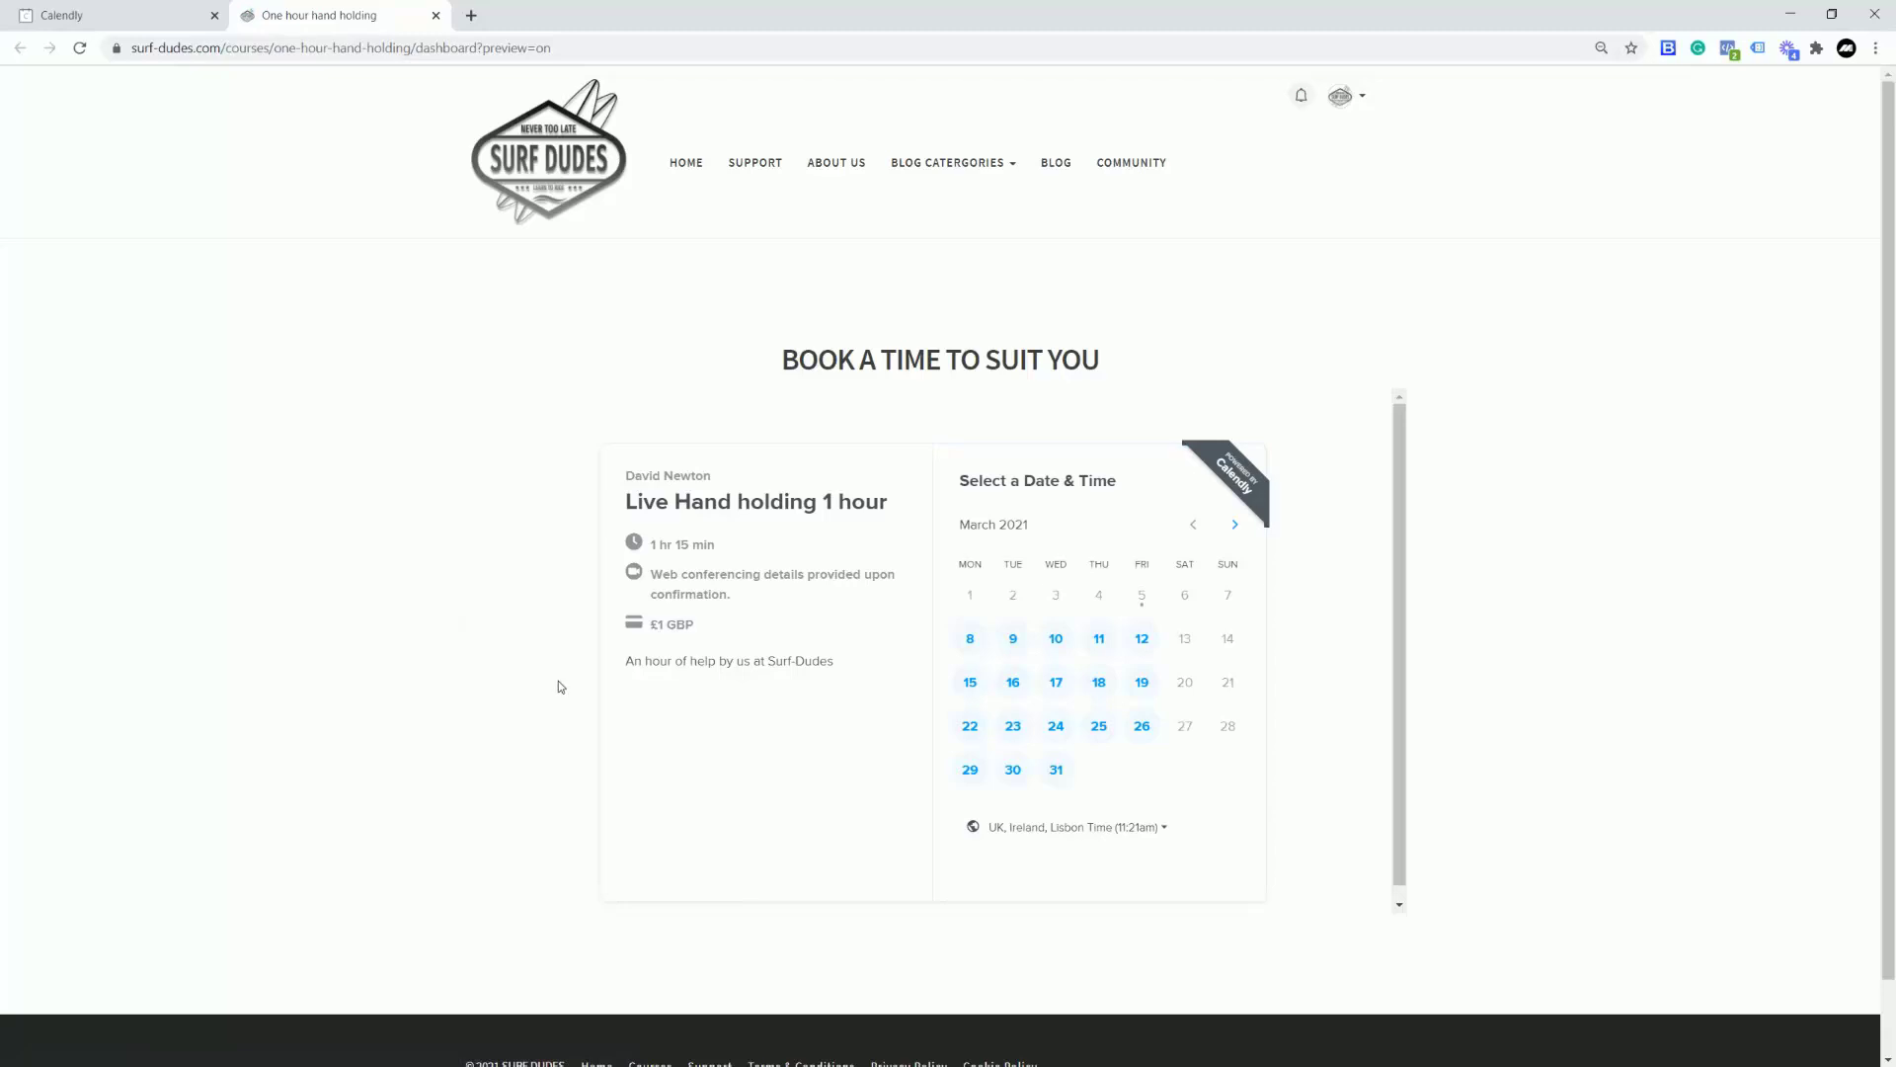
left_click_drag(648, 624, 707, 630)
left_click(499, 561)
Step: Turn on Email Reminders in the event's Notifications and Cancellation Policy settings
left_click(130, 16)
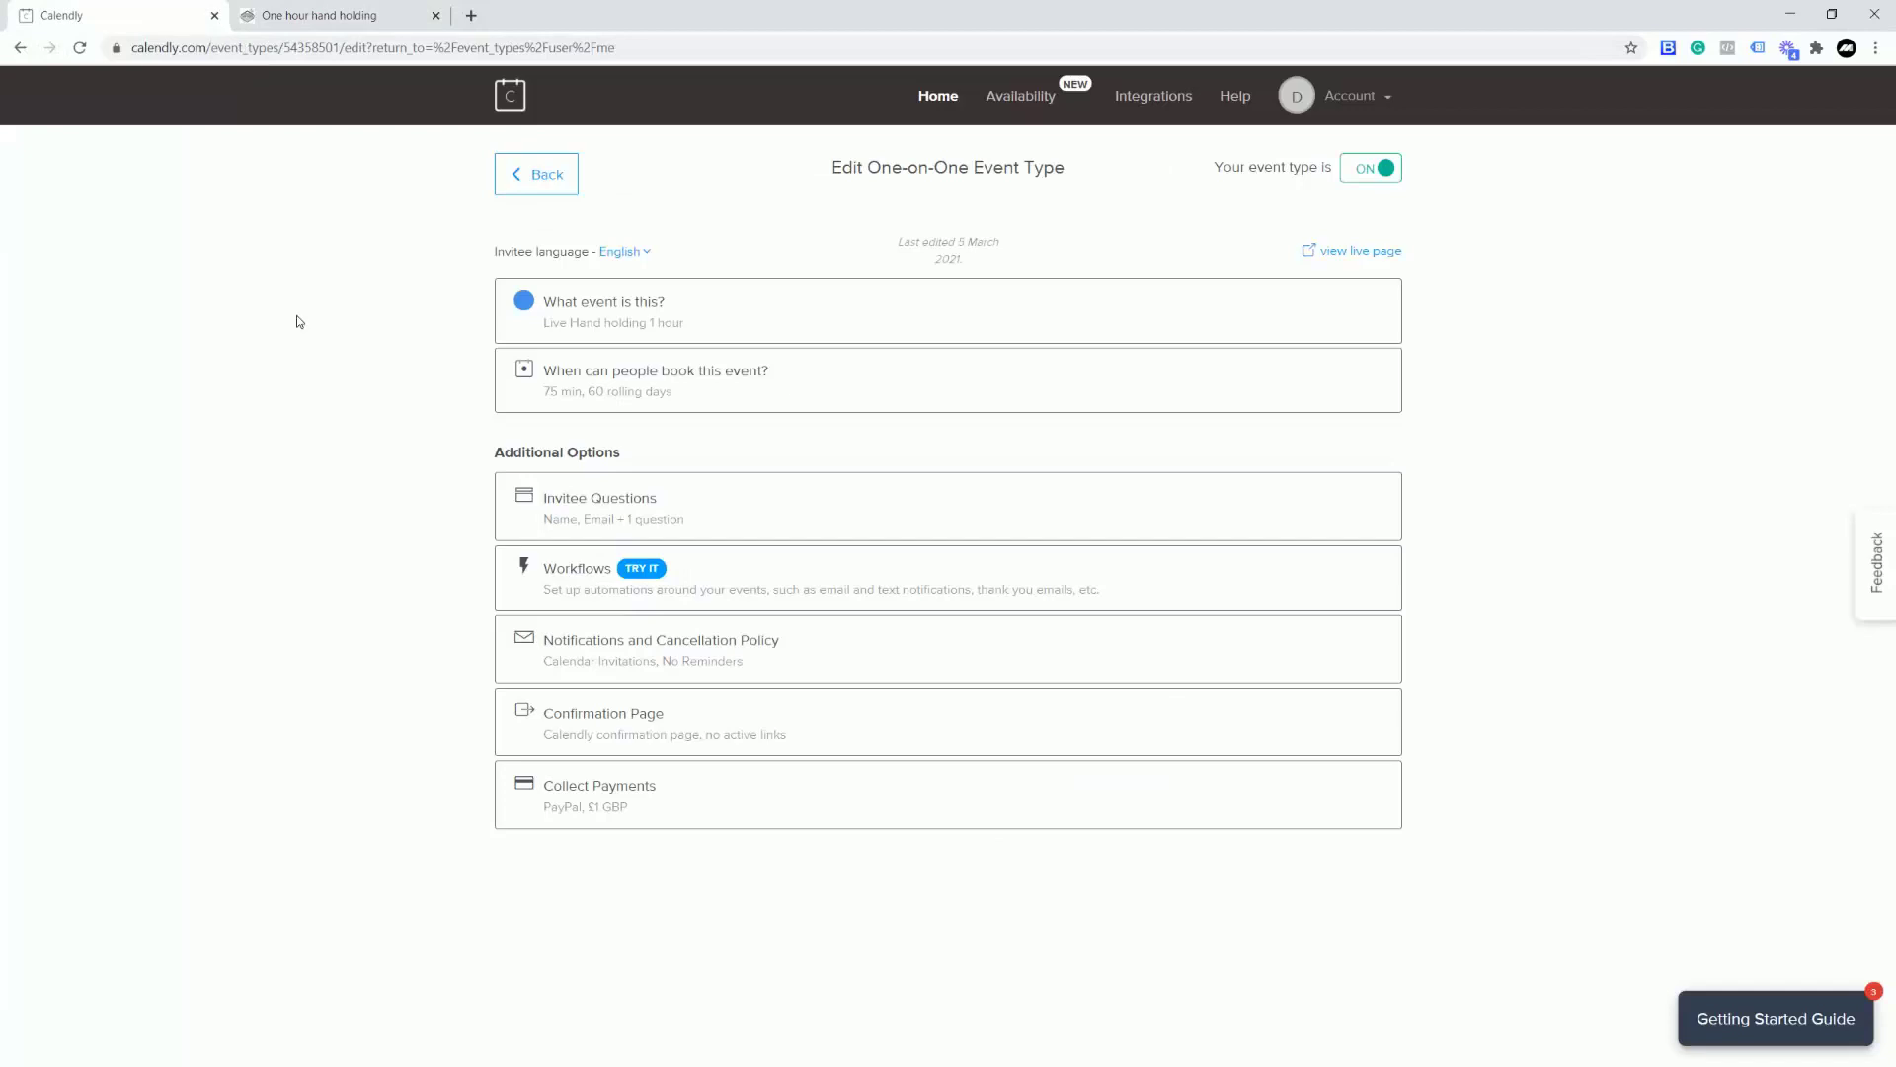
left_click(730, 645)
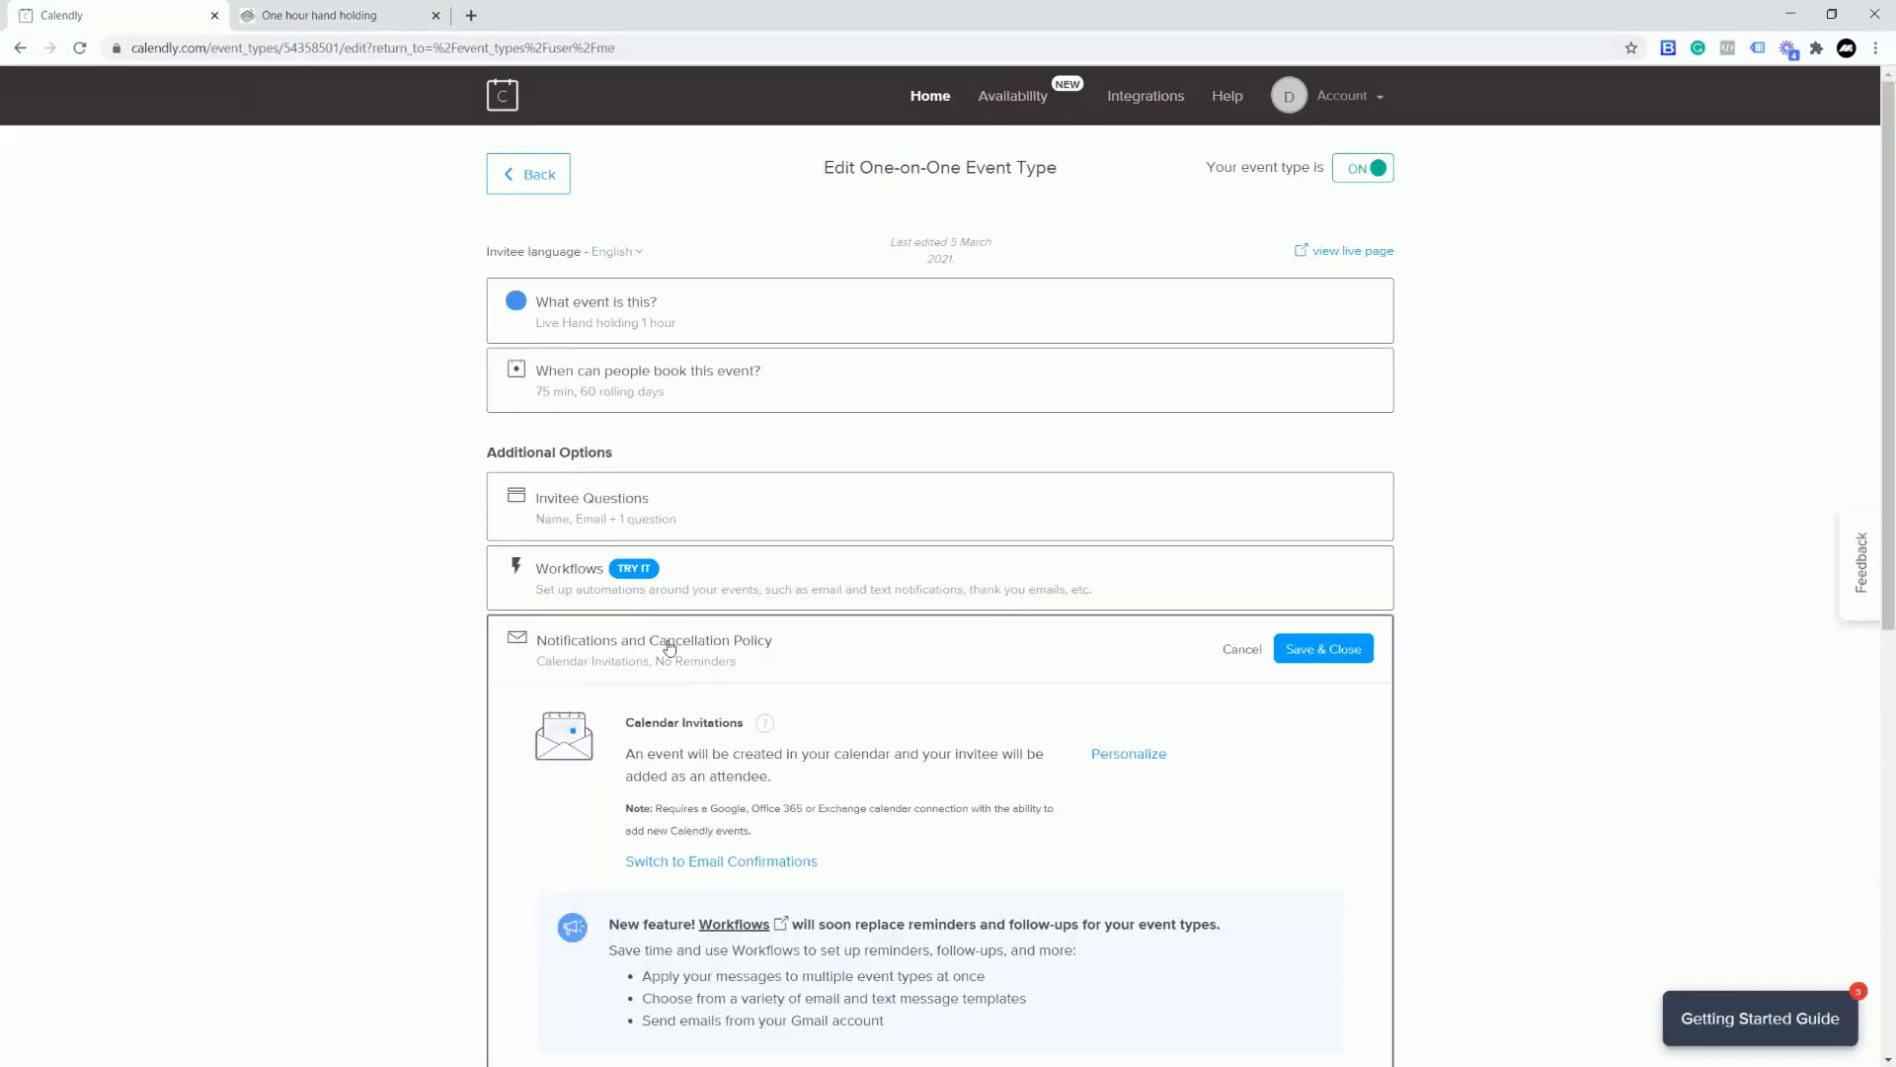
scroll(856, 656, "down", 2)
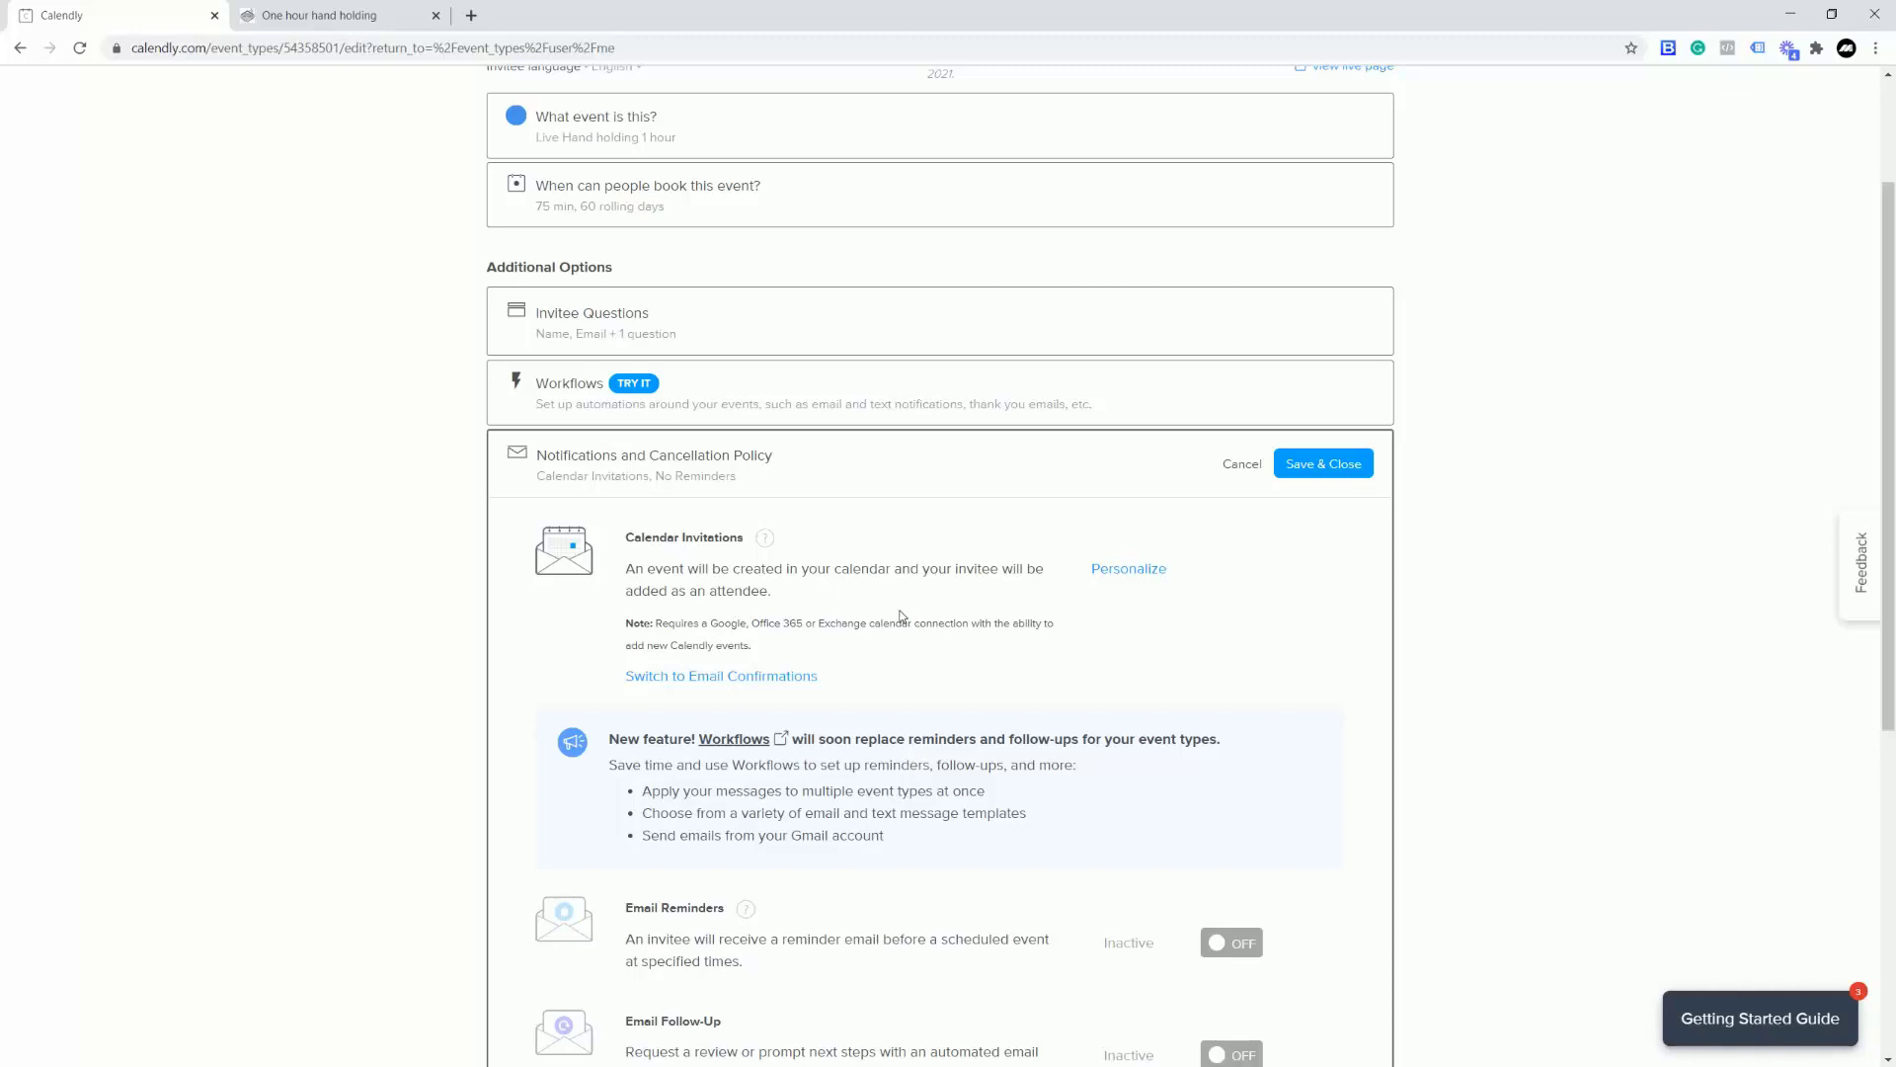
scroll(1143, 632, "down", 2)
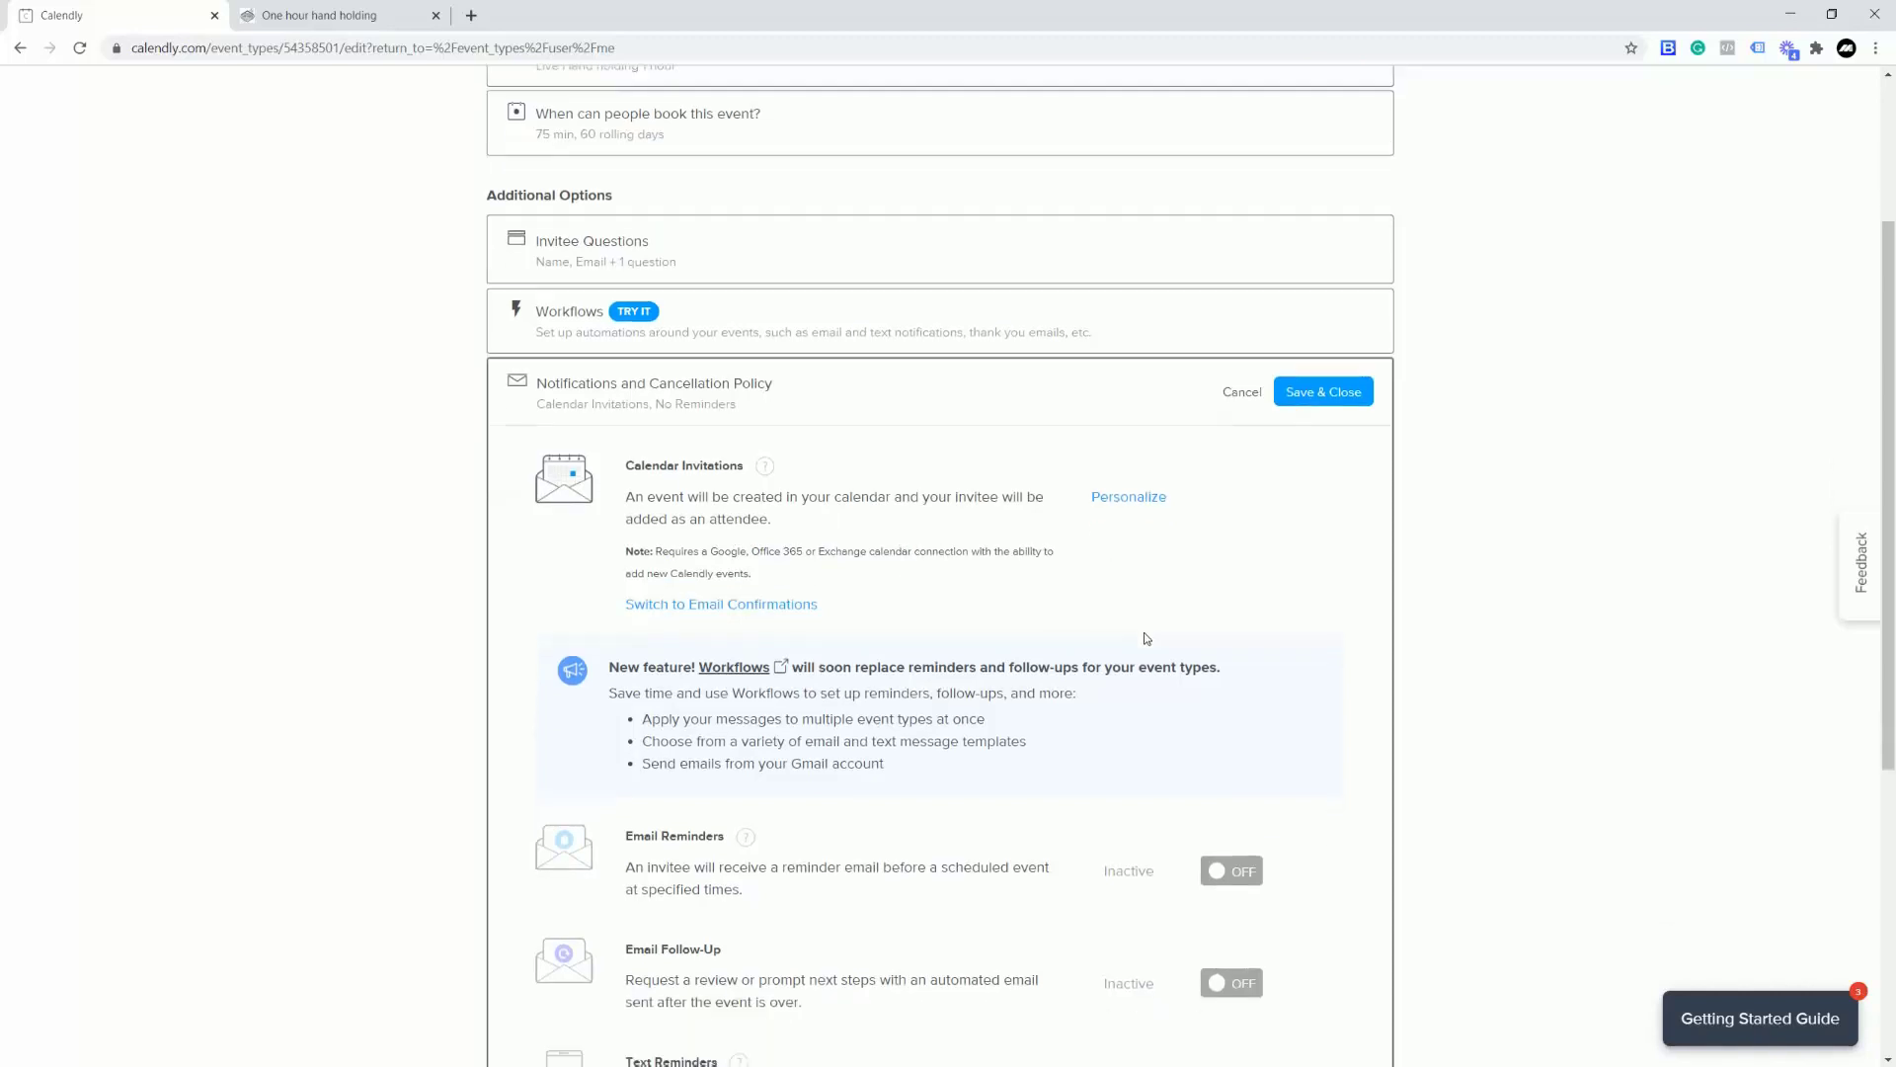
left_click(1199, 757)
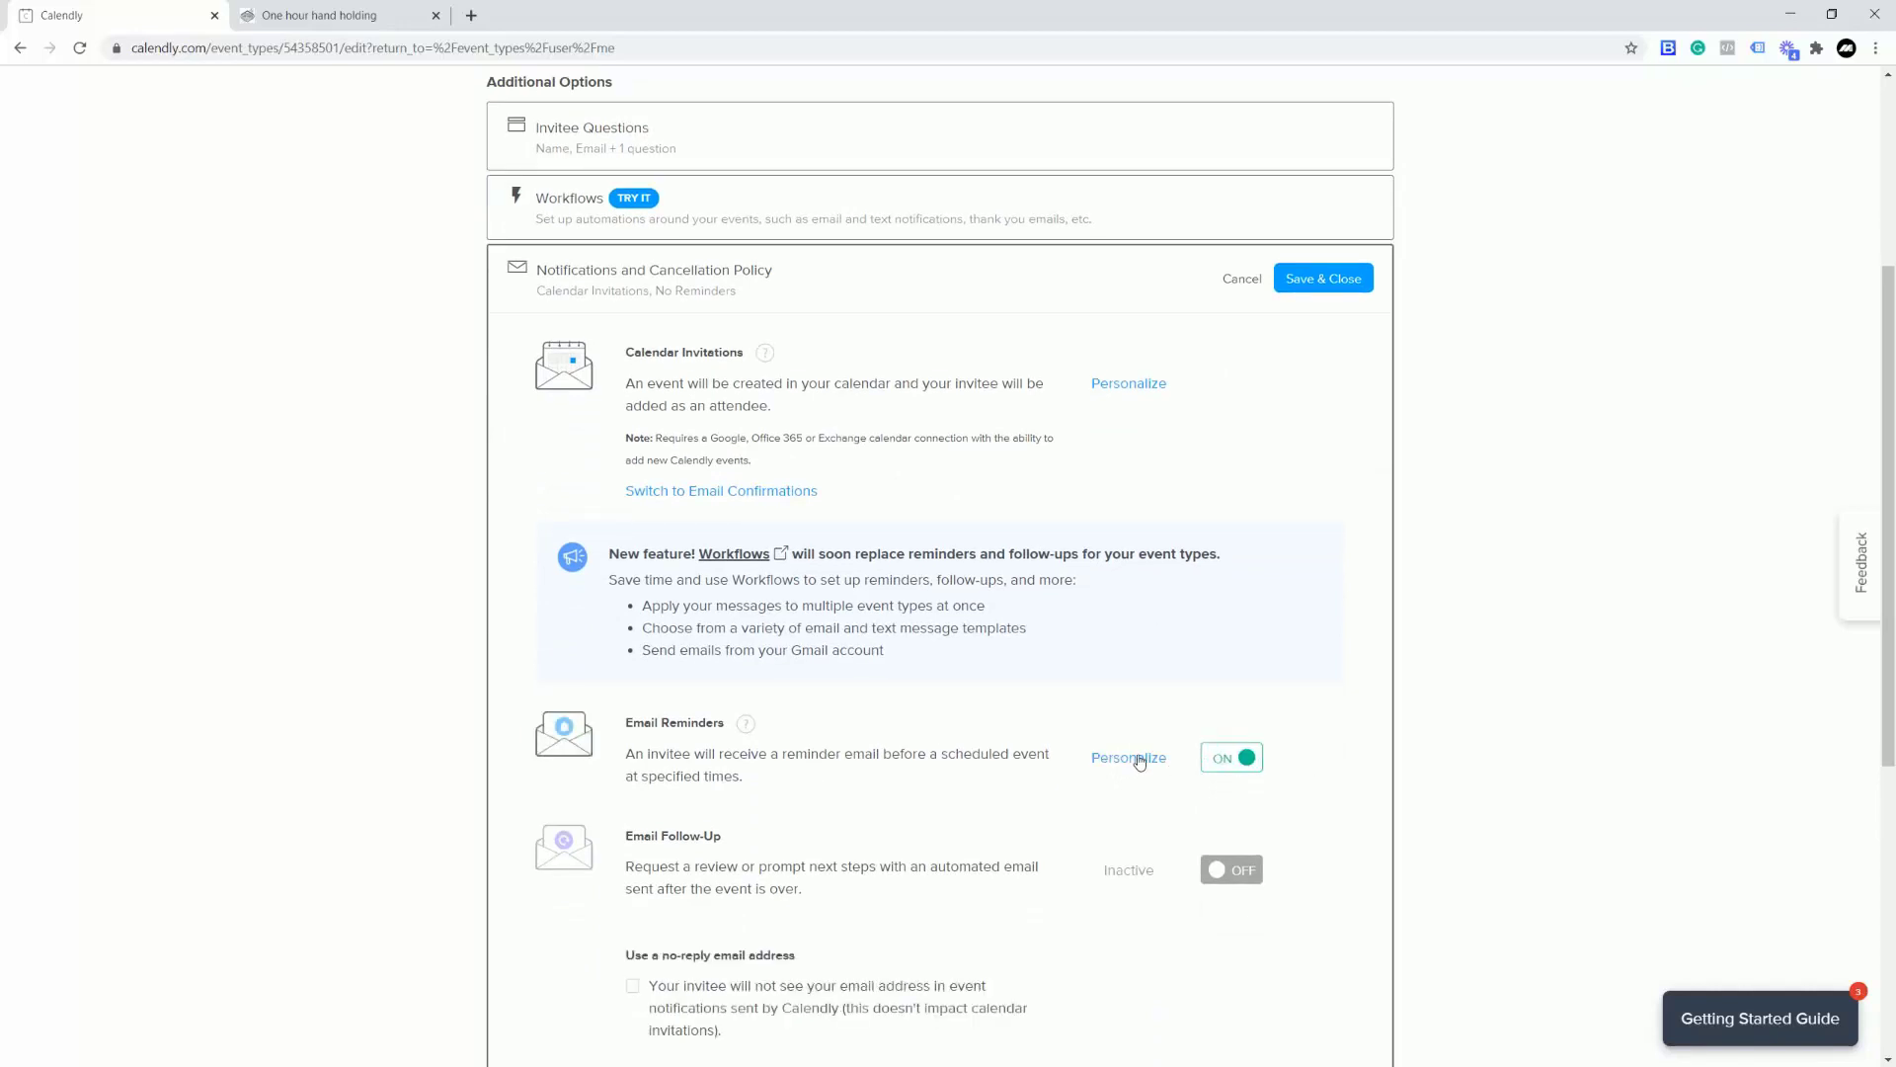
left_click(746, 726)
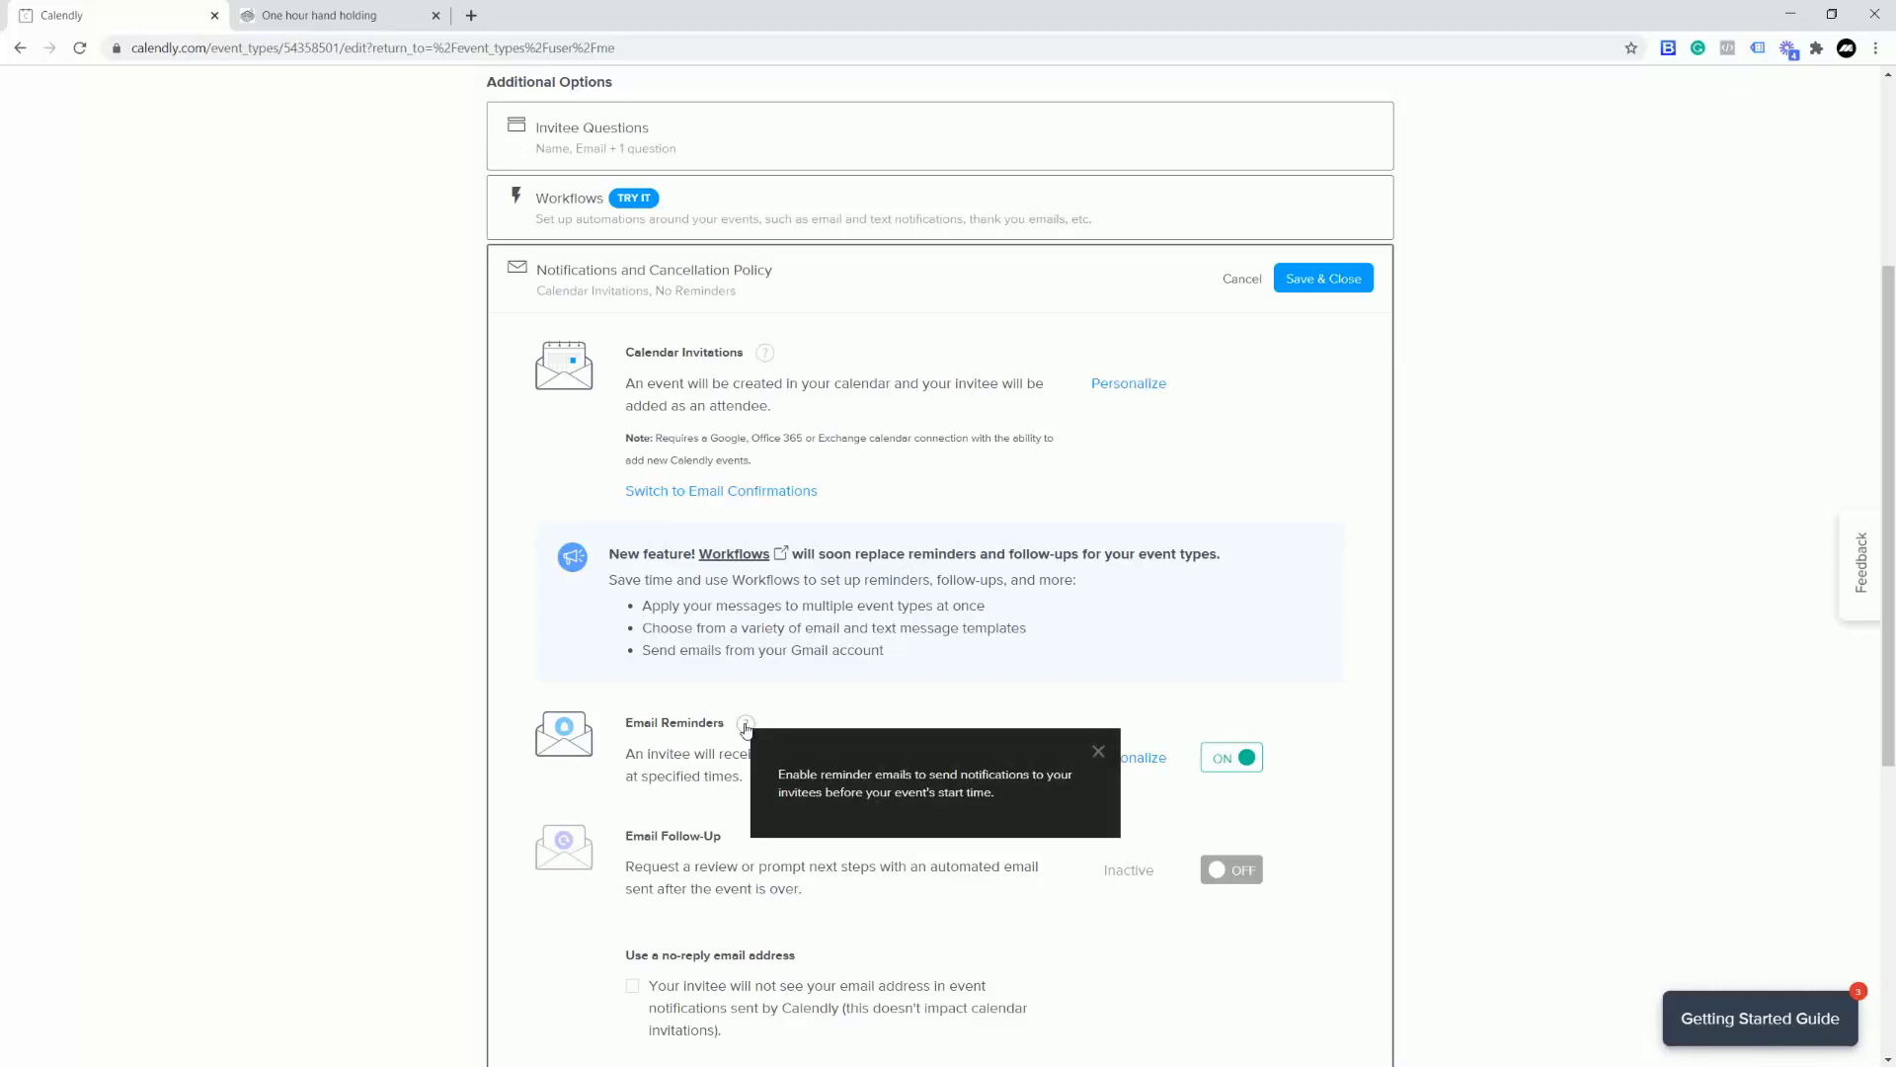
left_click(1375, 717)
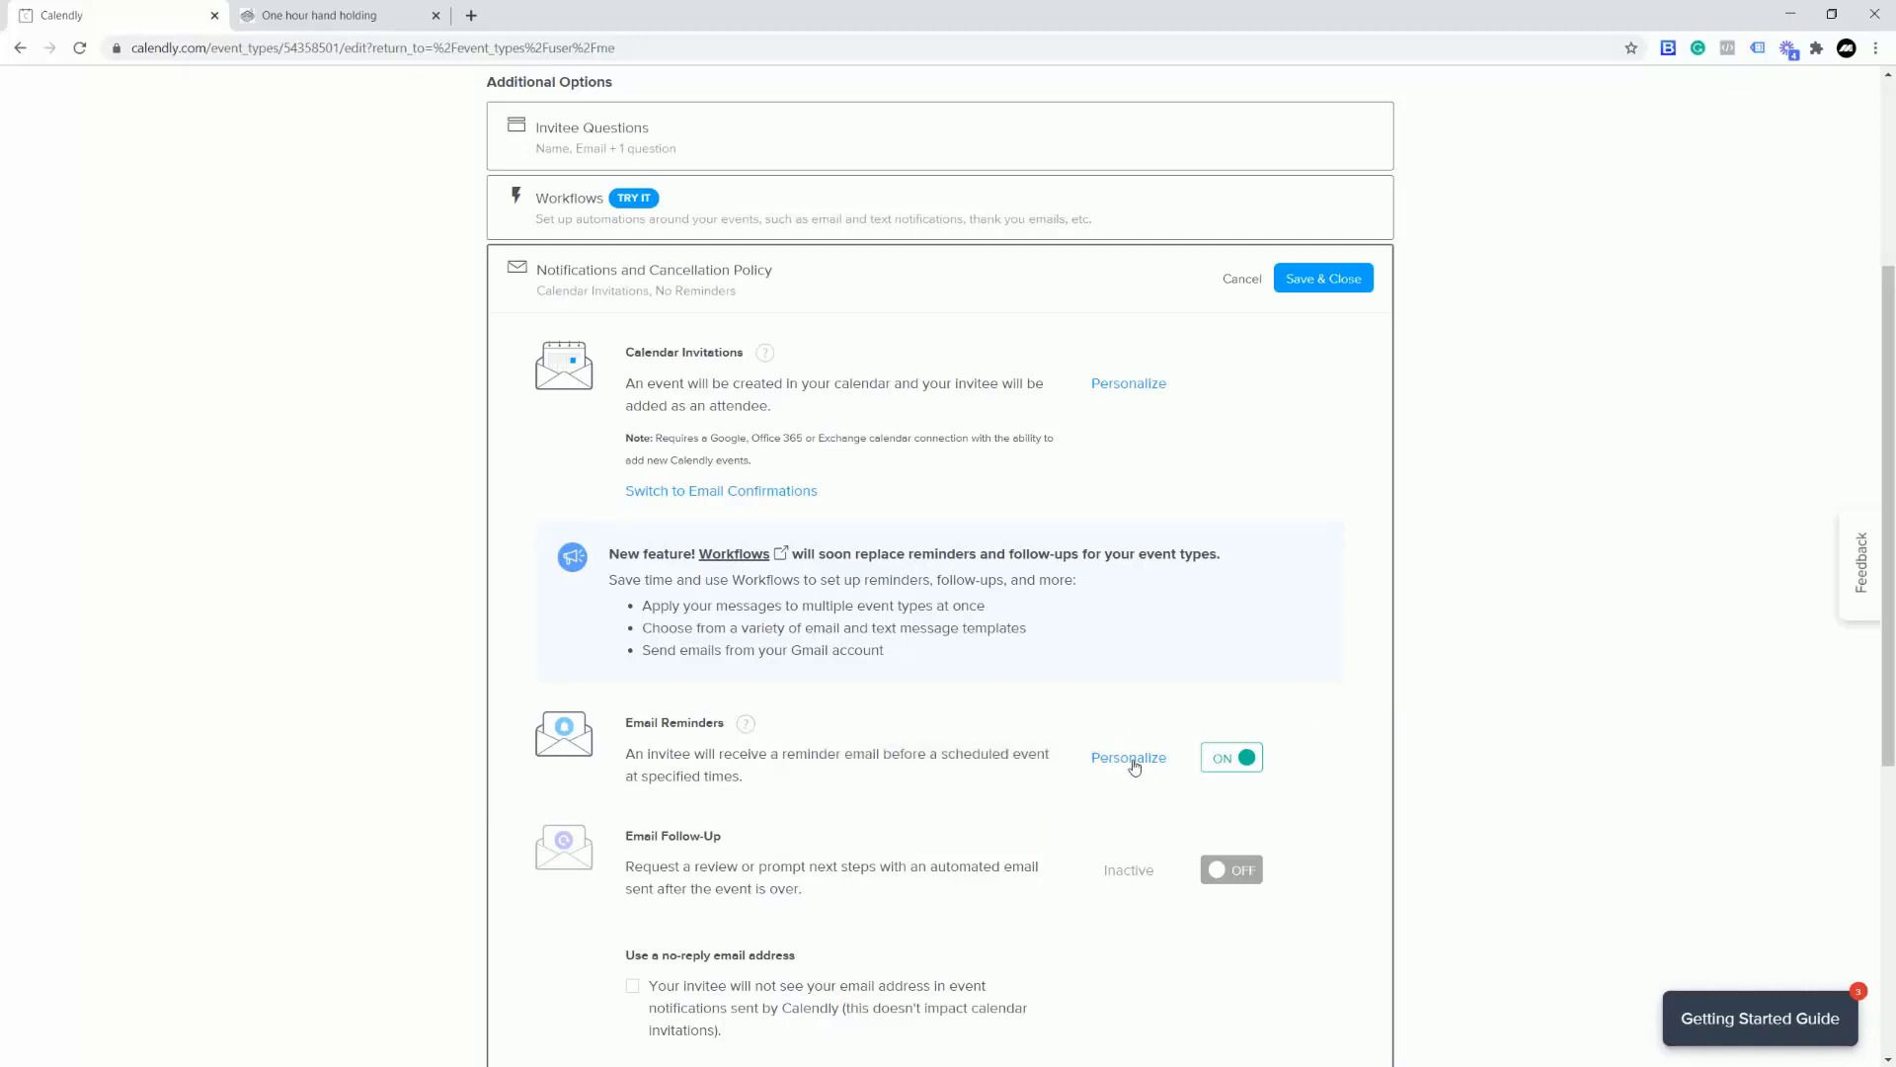
Step: Personalize the reminder so it is sent 1 hour before the event
left_click(1134, 765)
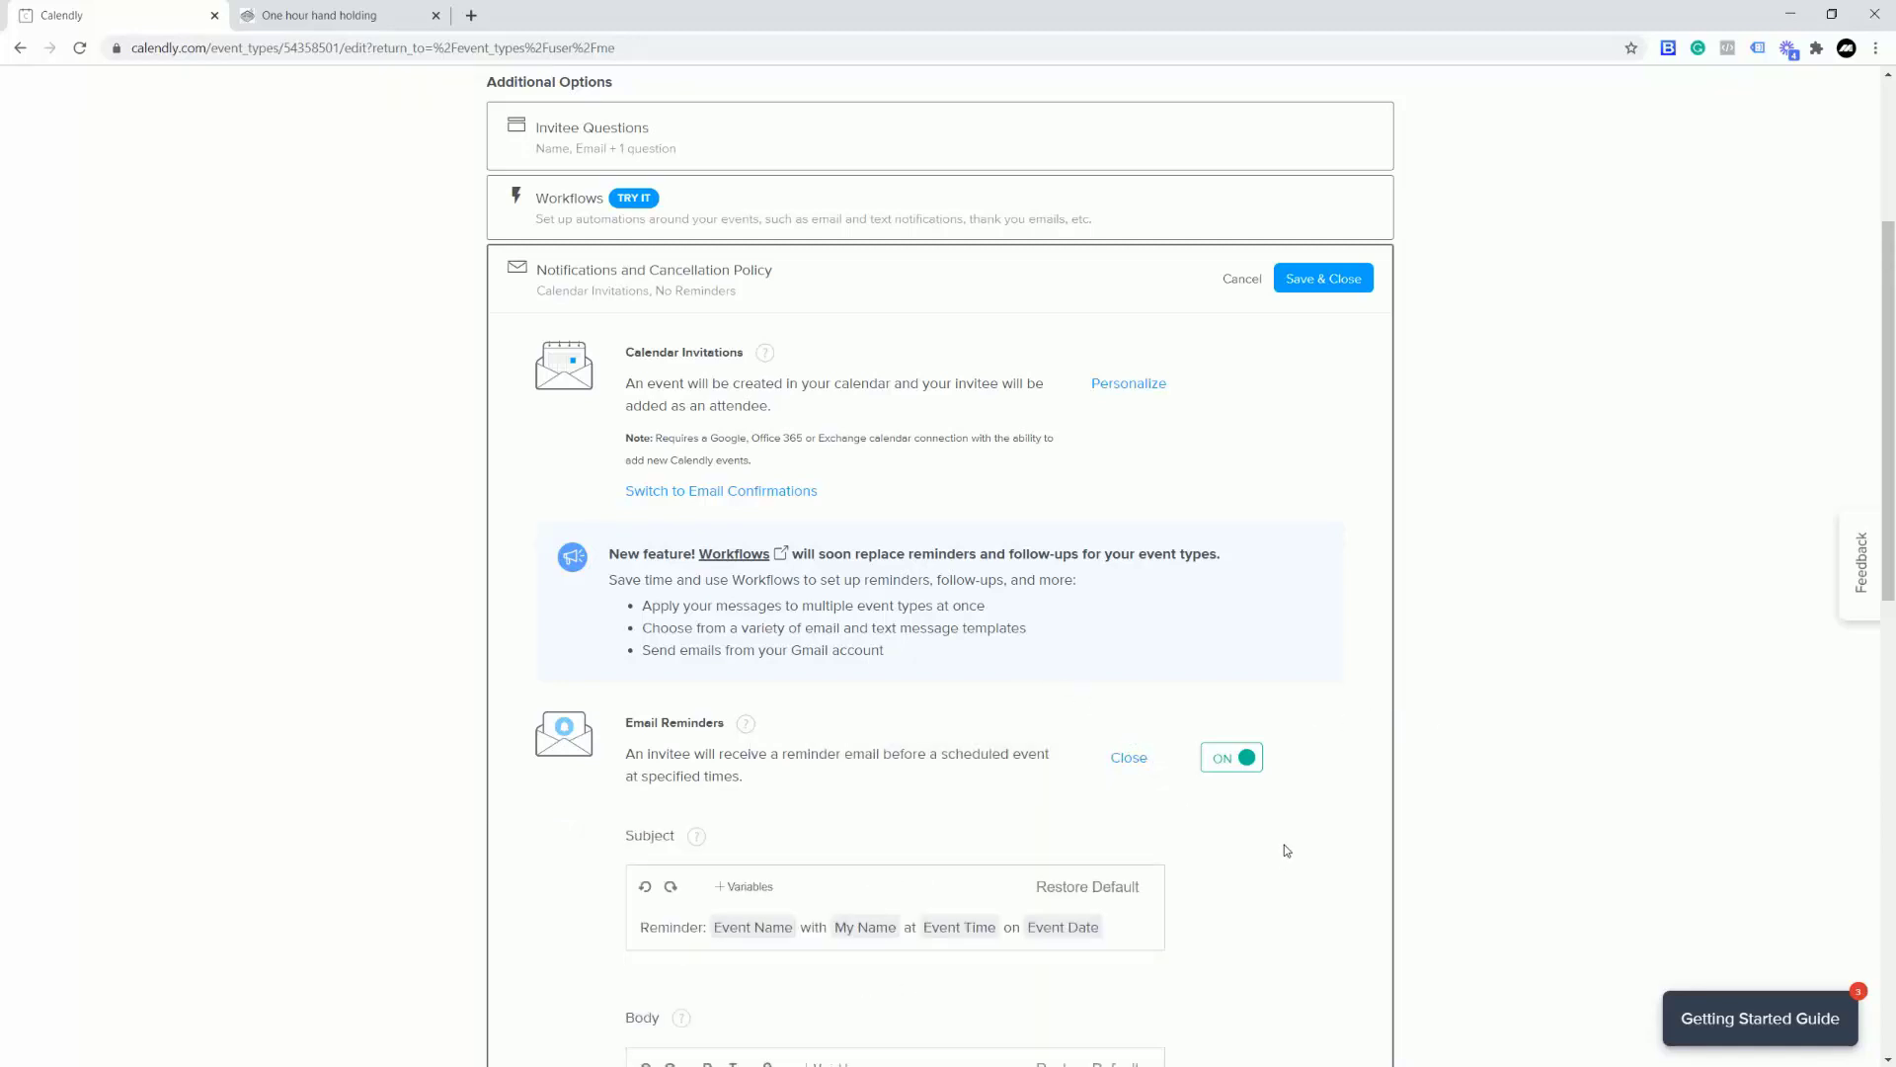
scroll(1283, 844, "down", 2)
scroll(1257, 766, "down", 3)
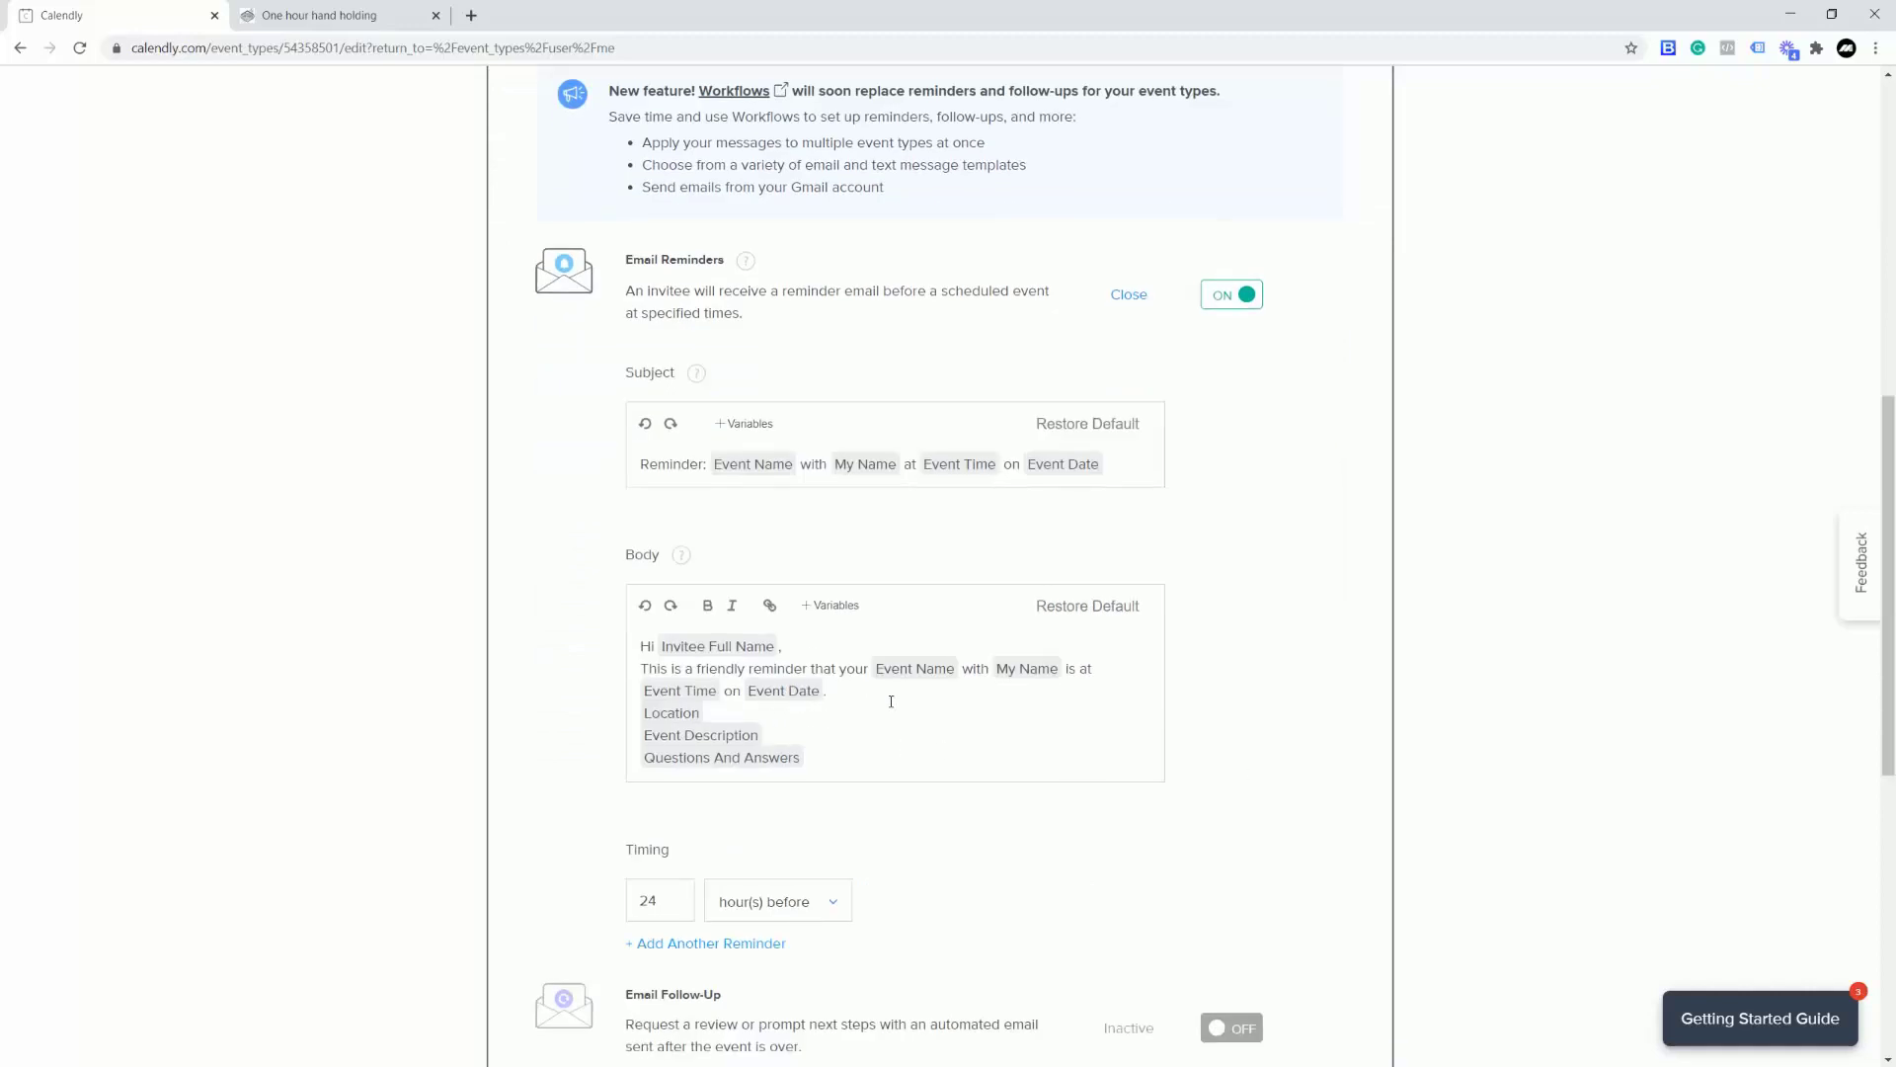
scroll(1181, 731, "down", 2)
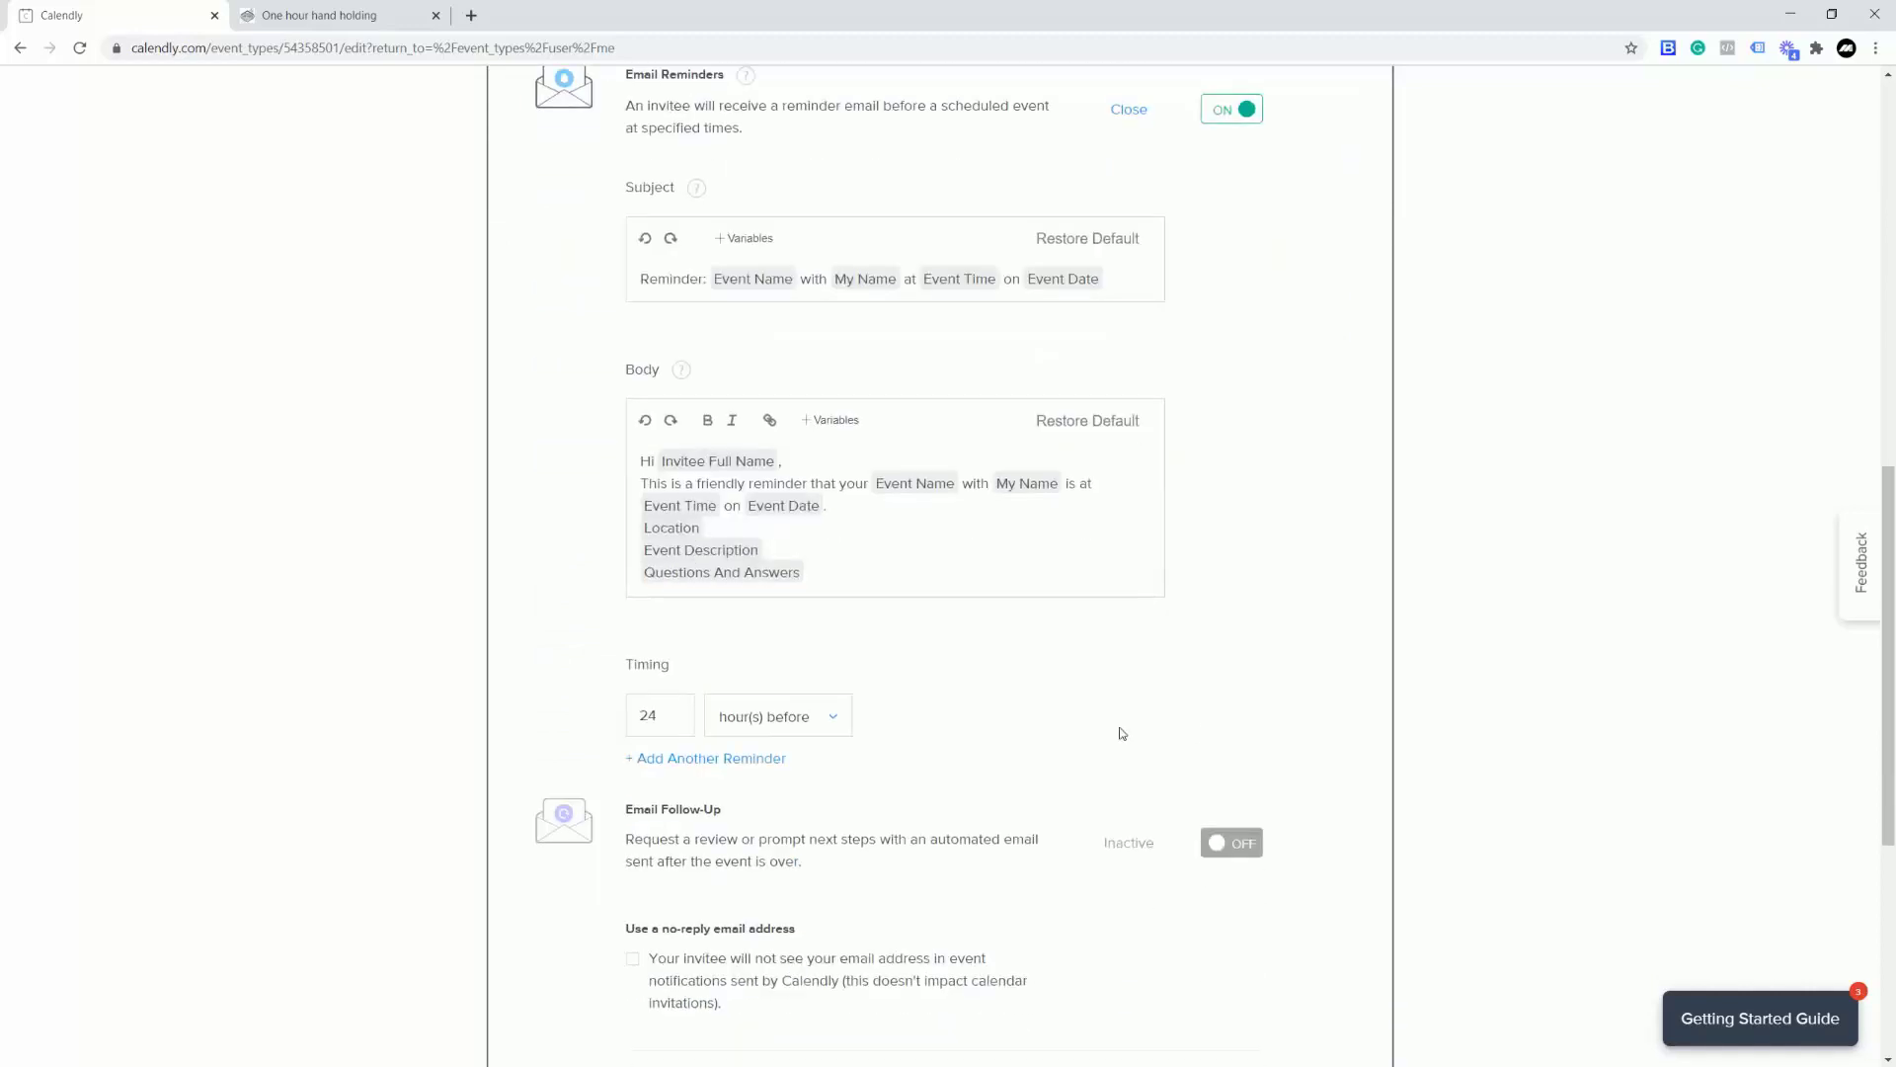
left_click(666, 720)
key("ctrl+a")
type("1")
left_click(982, 692)
Step: Add a second reminder at 24 hours before and save the reminder settings
left_click(709, 760)
double_click(668, 766)
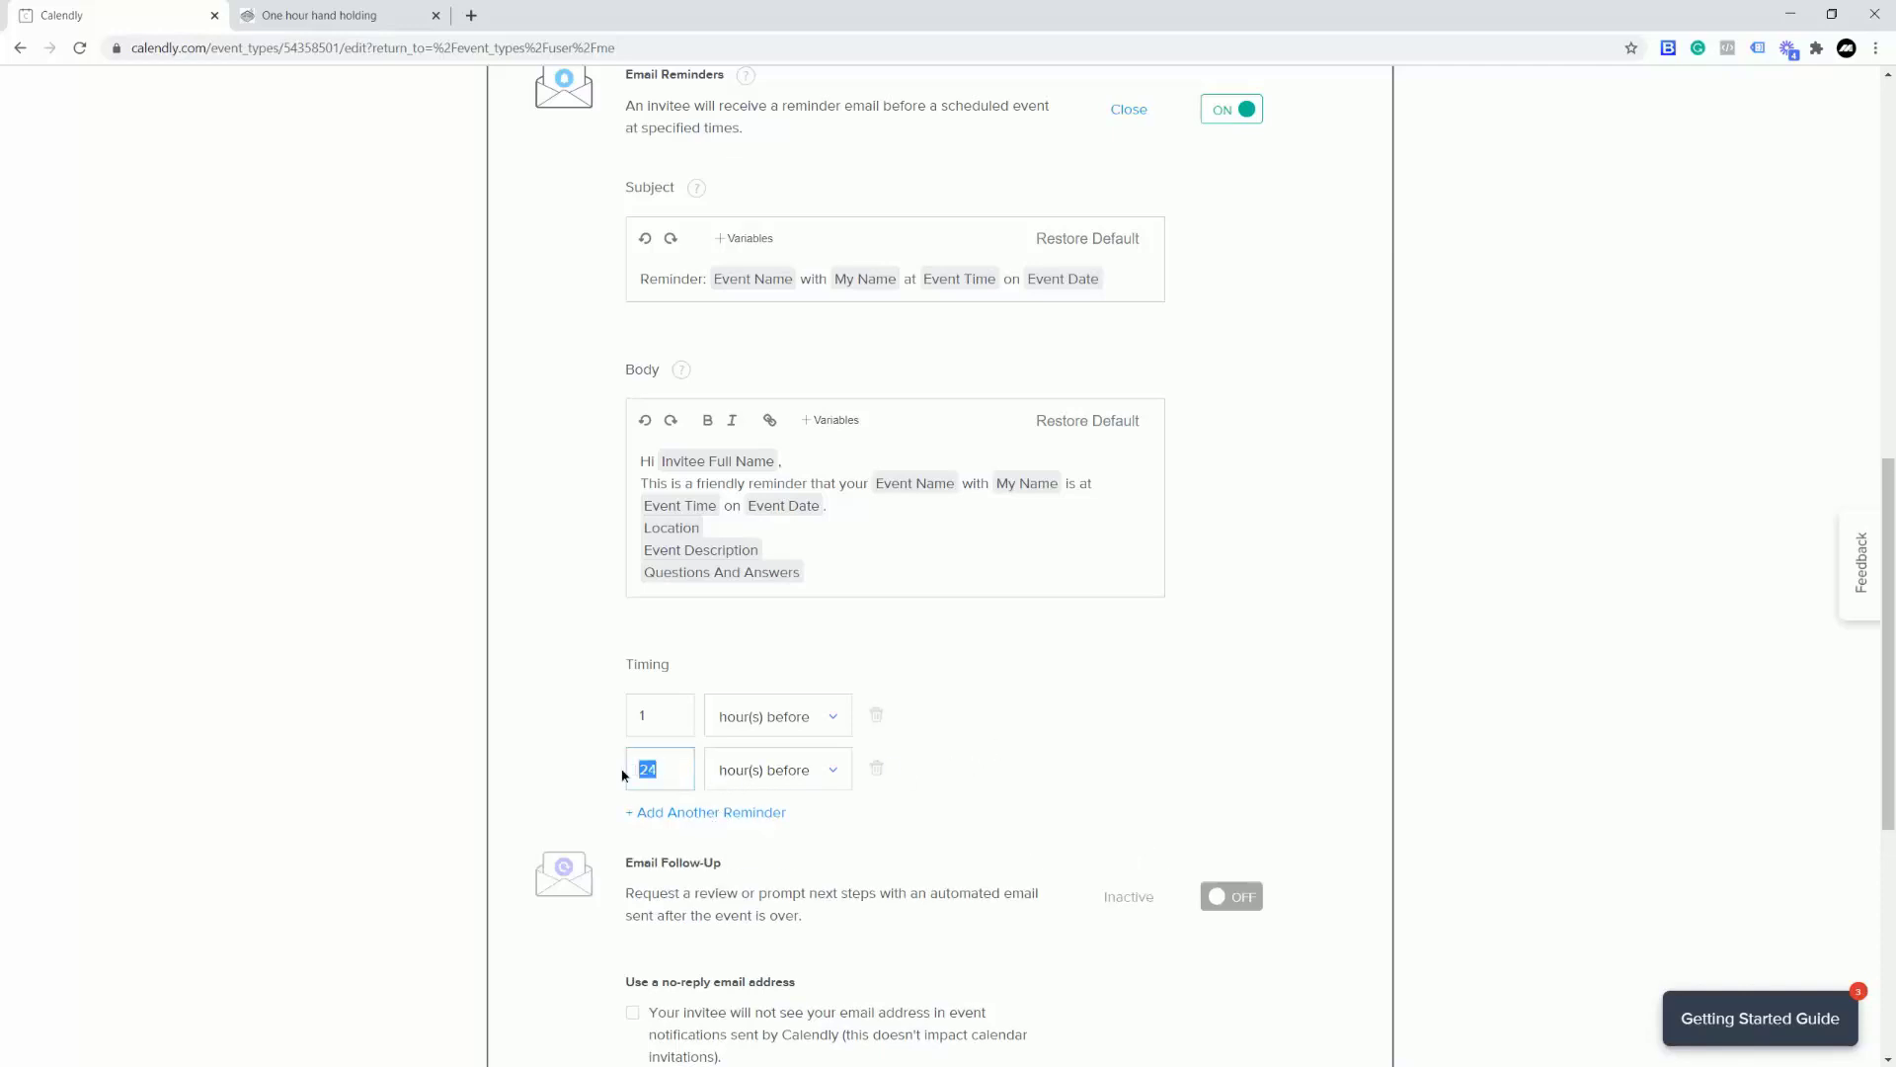
left_click(1031, 742)
scroll(1090, 733, "up", 6)
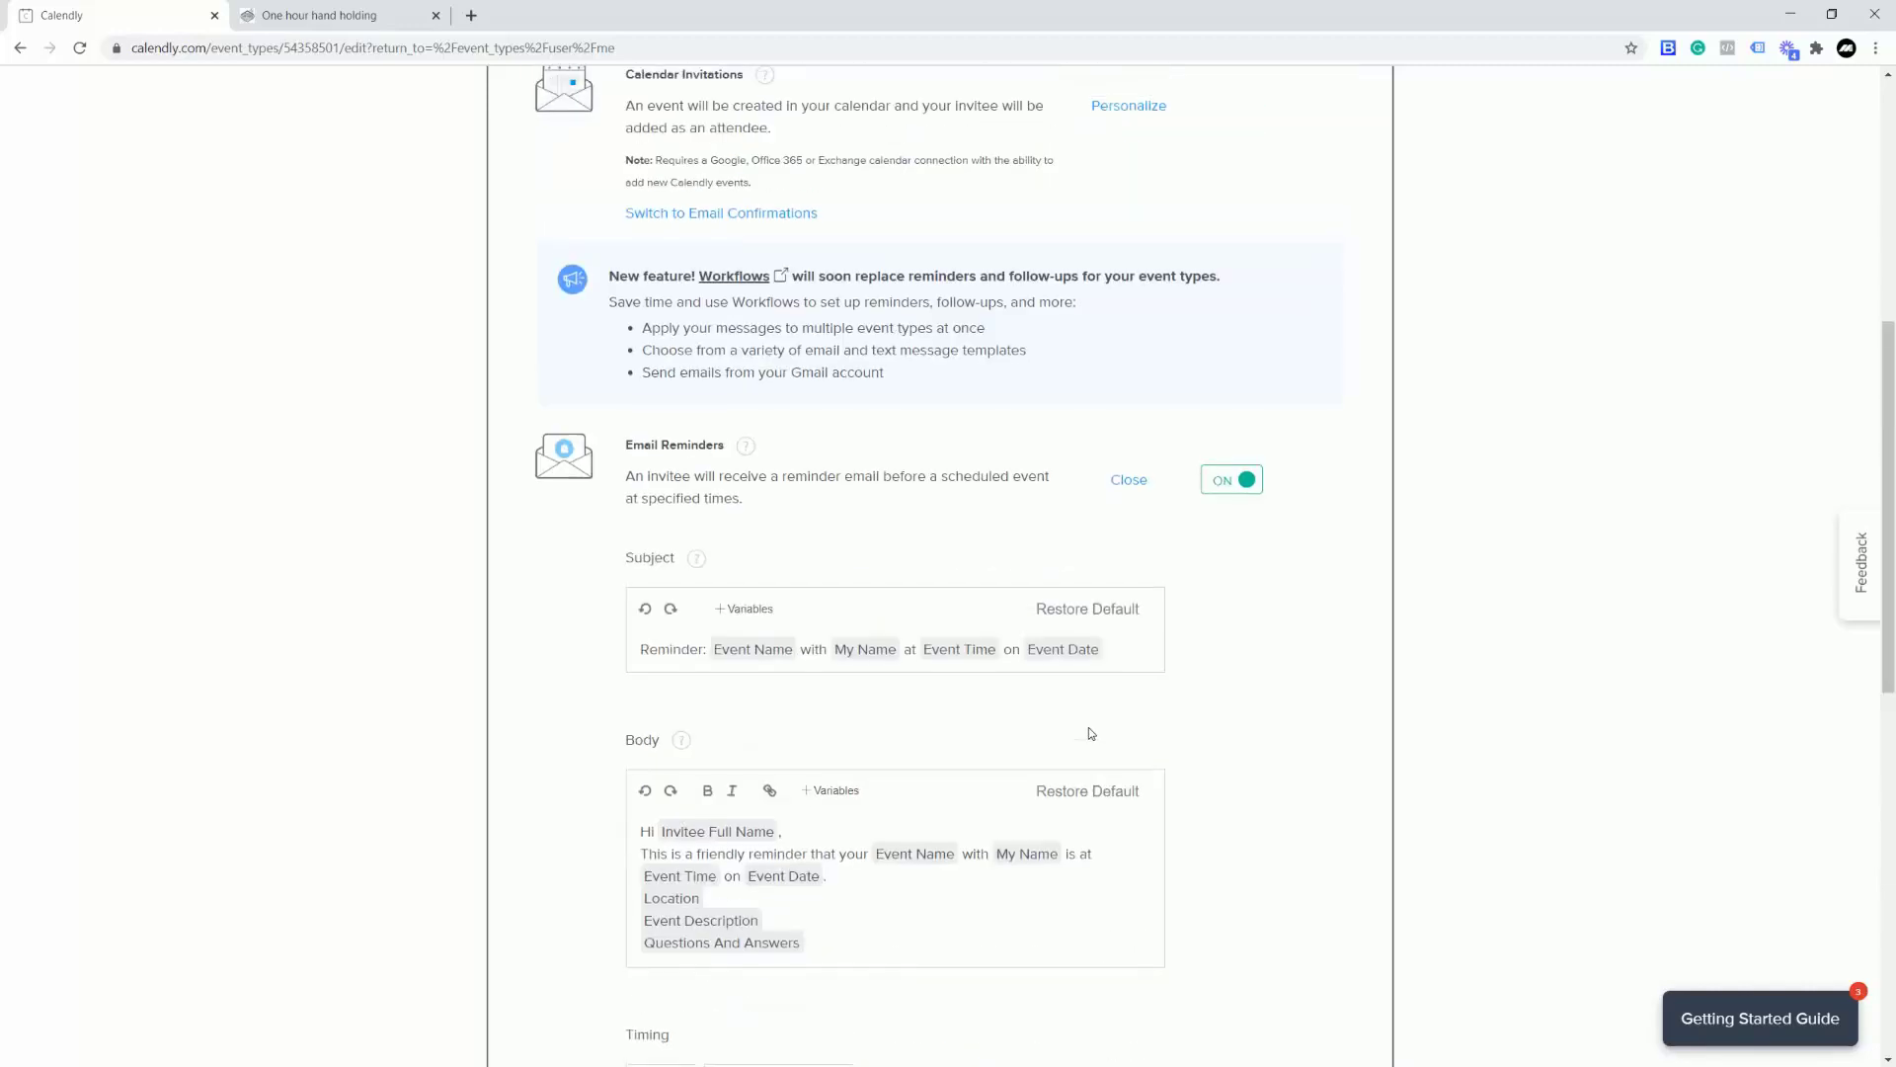
scroll(1092, 733, "down", 4)
scroll(1116, 706, "up", 4)
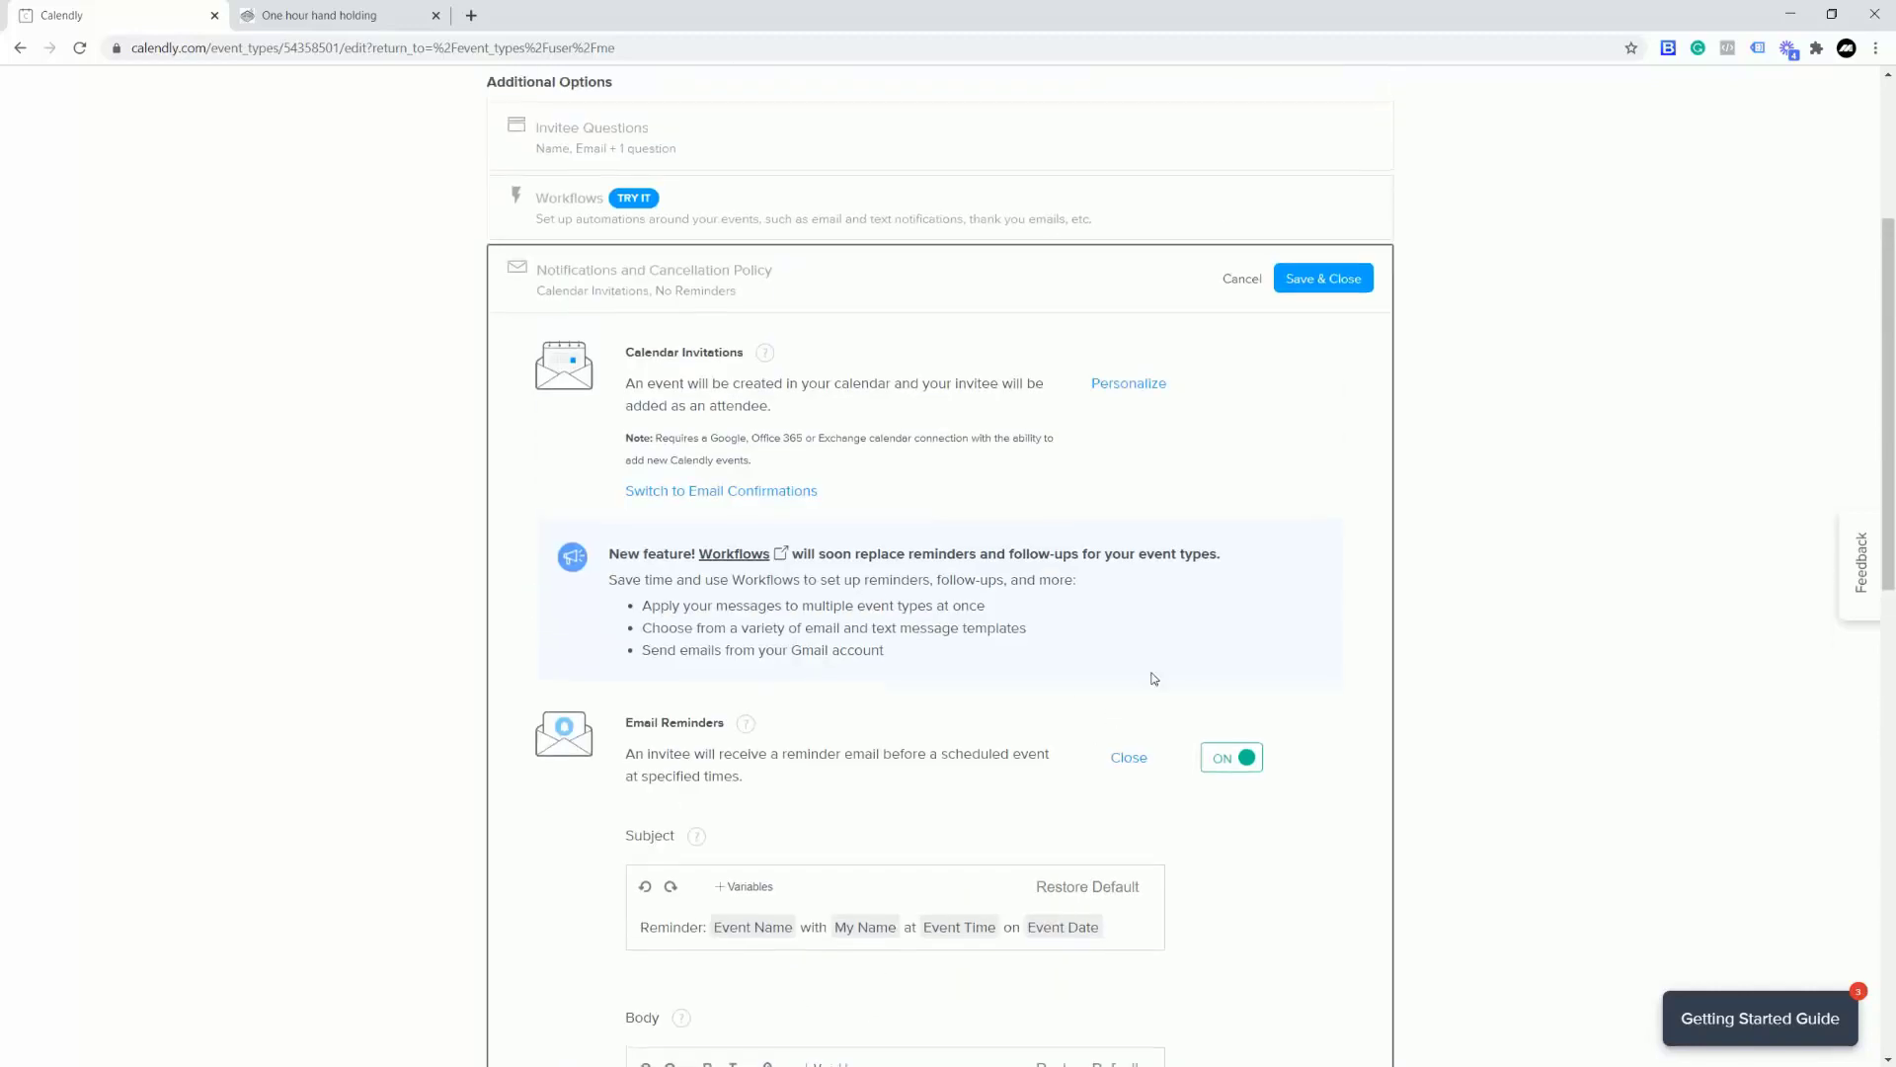
left_click(1307, 288)
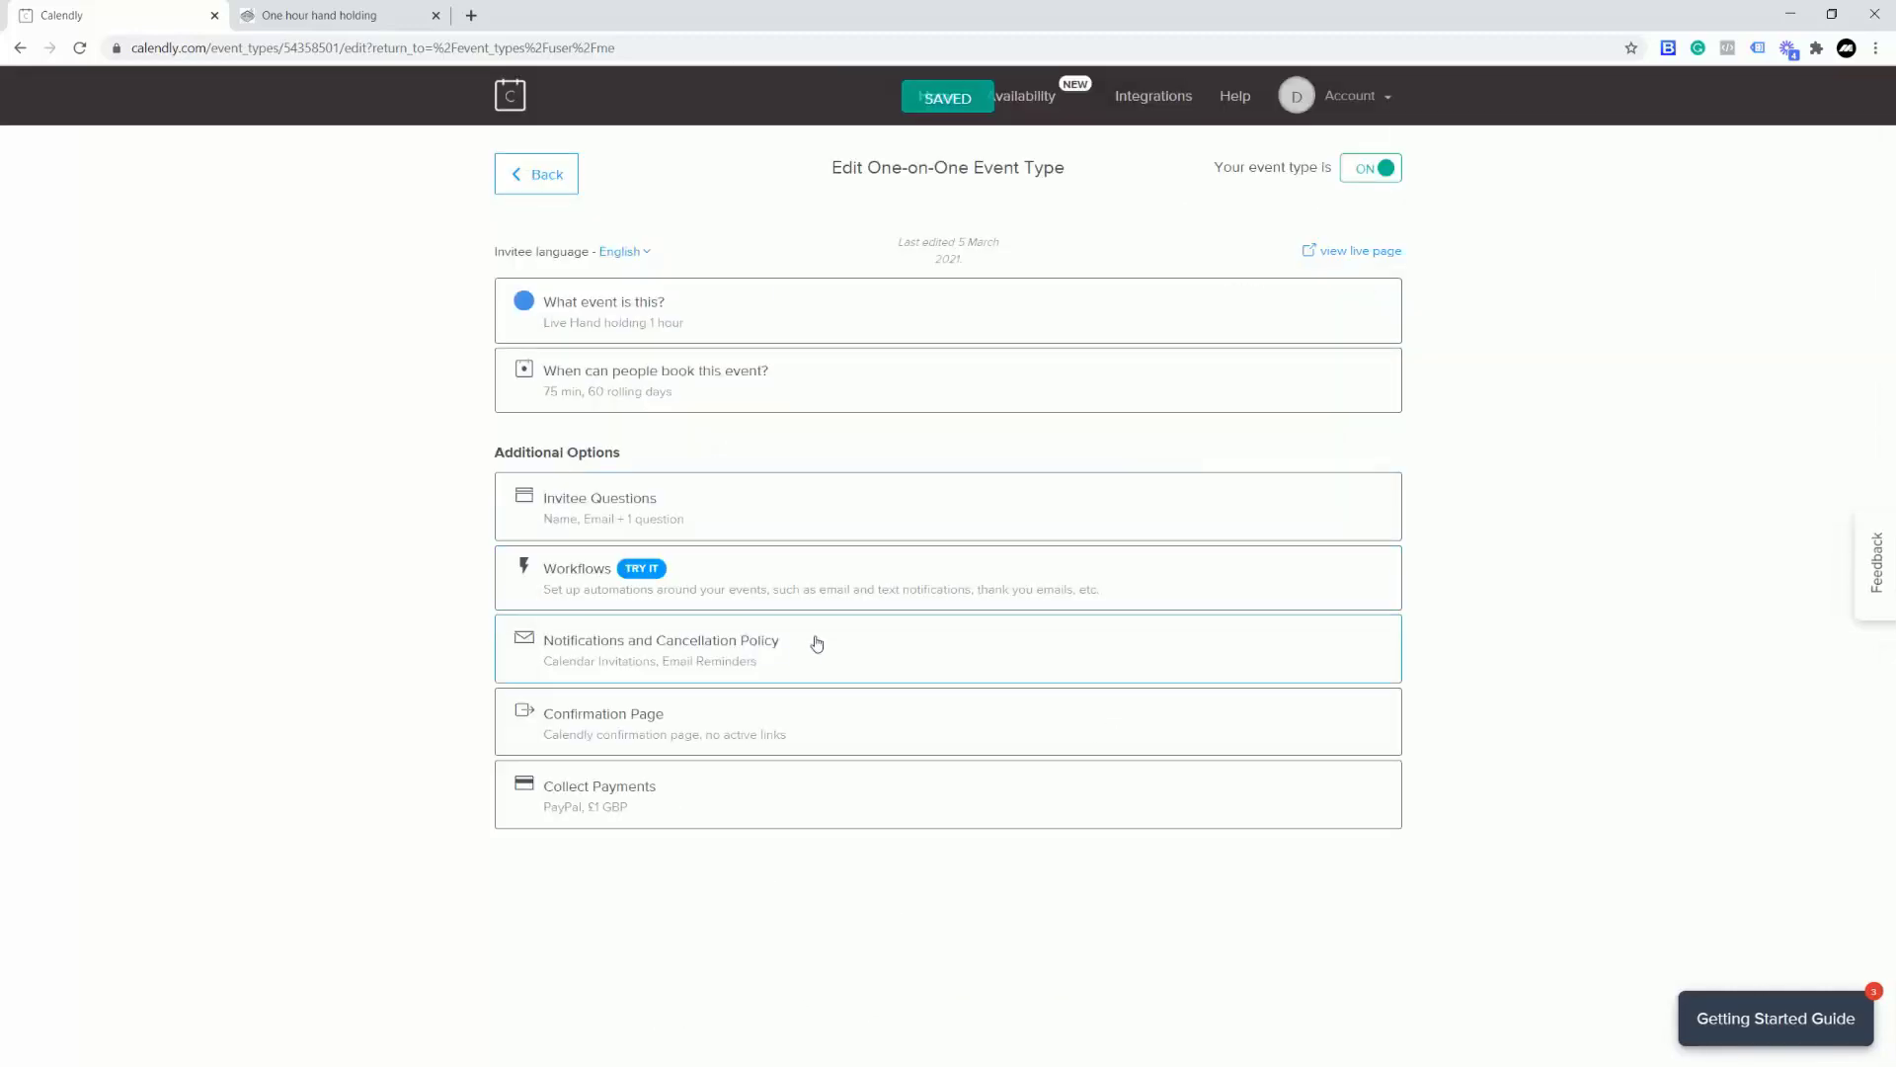
Step: Review the calendar invitation and Email Follow-Up settings in Notifications and Cancellation Policy
left_click(847, 658)
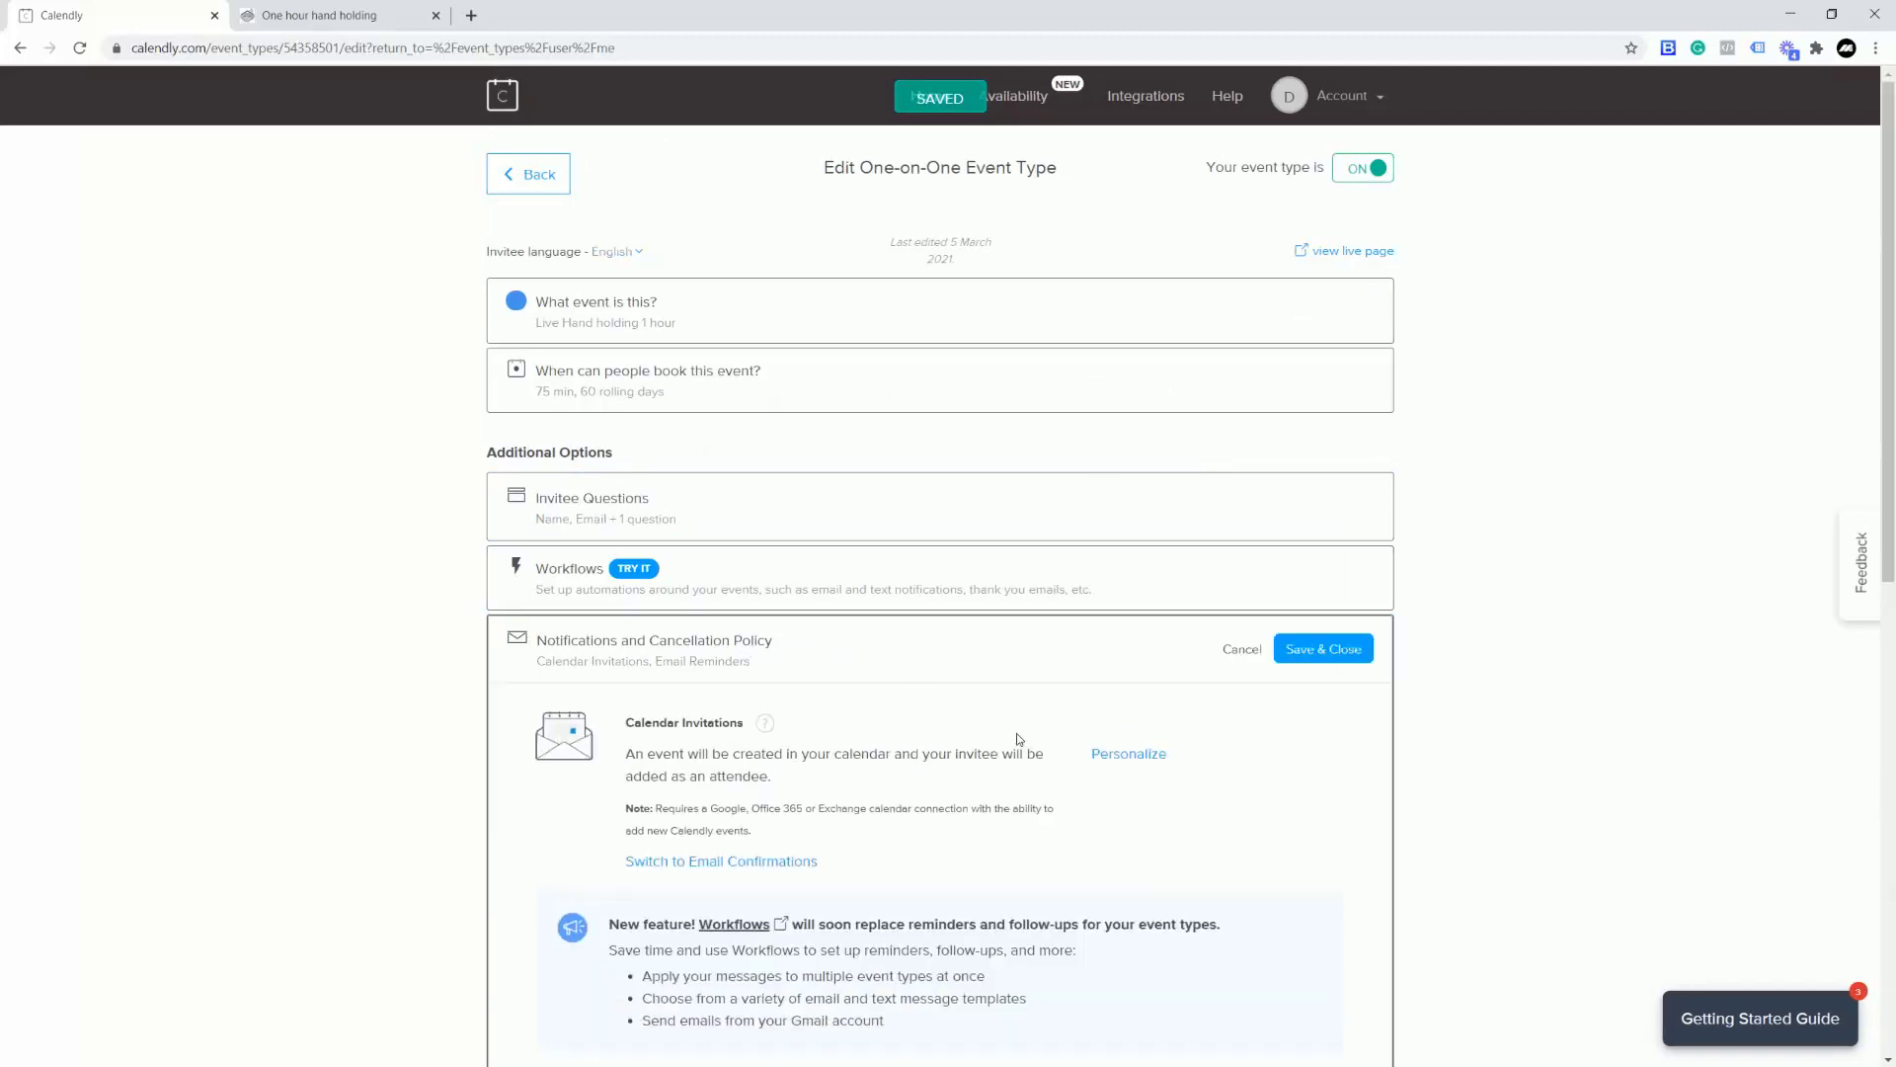
scroll(1017, 733, "down", 5)
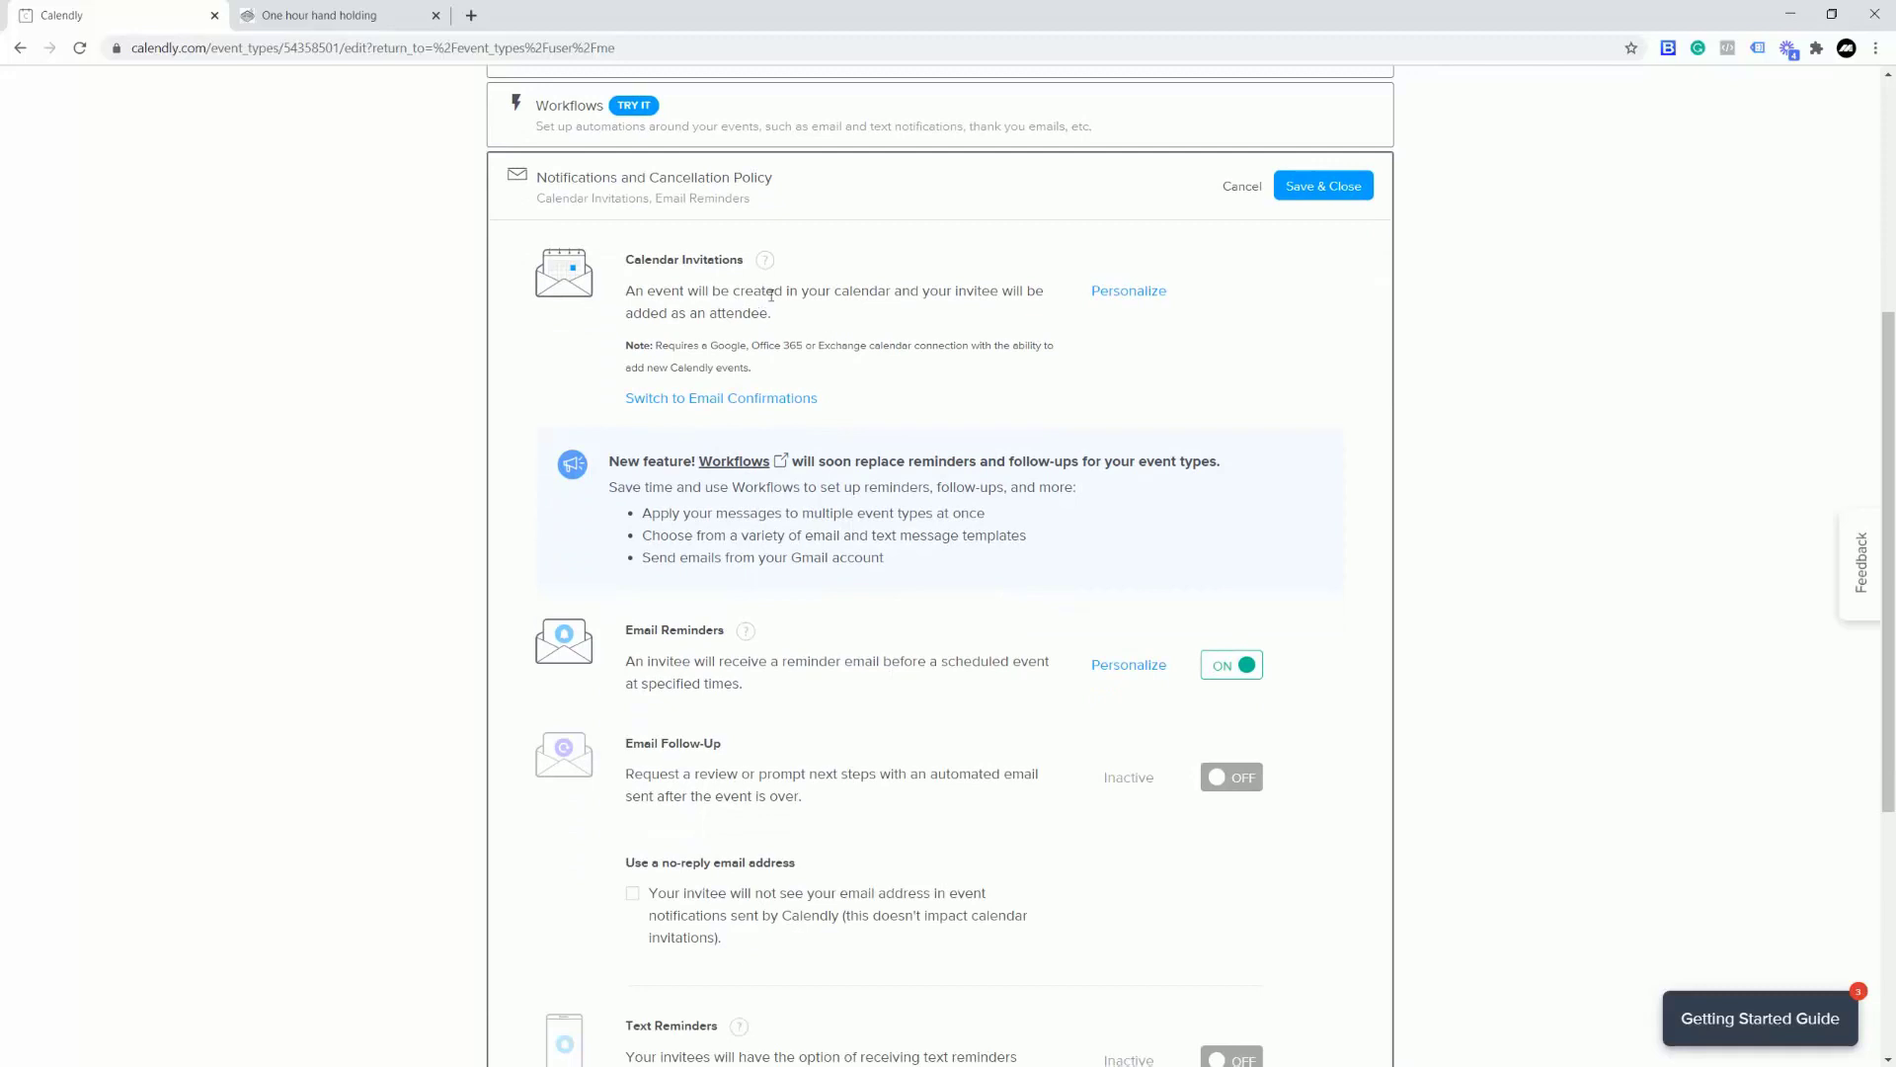
left_click(1144, 292)
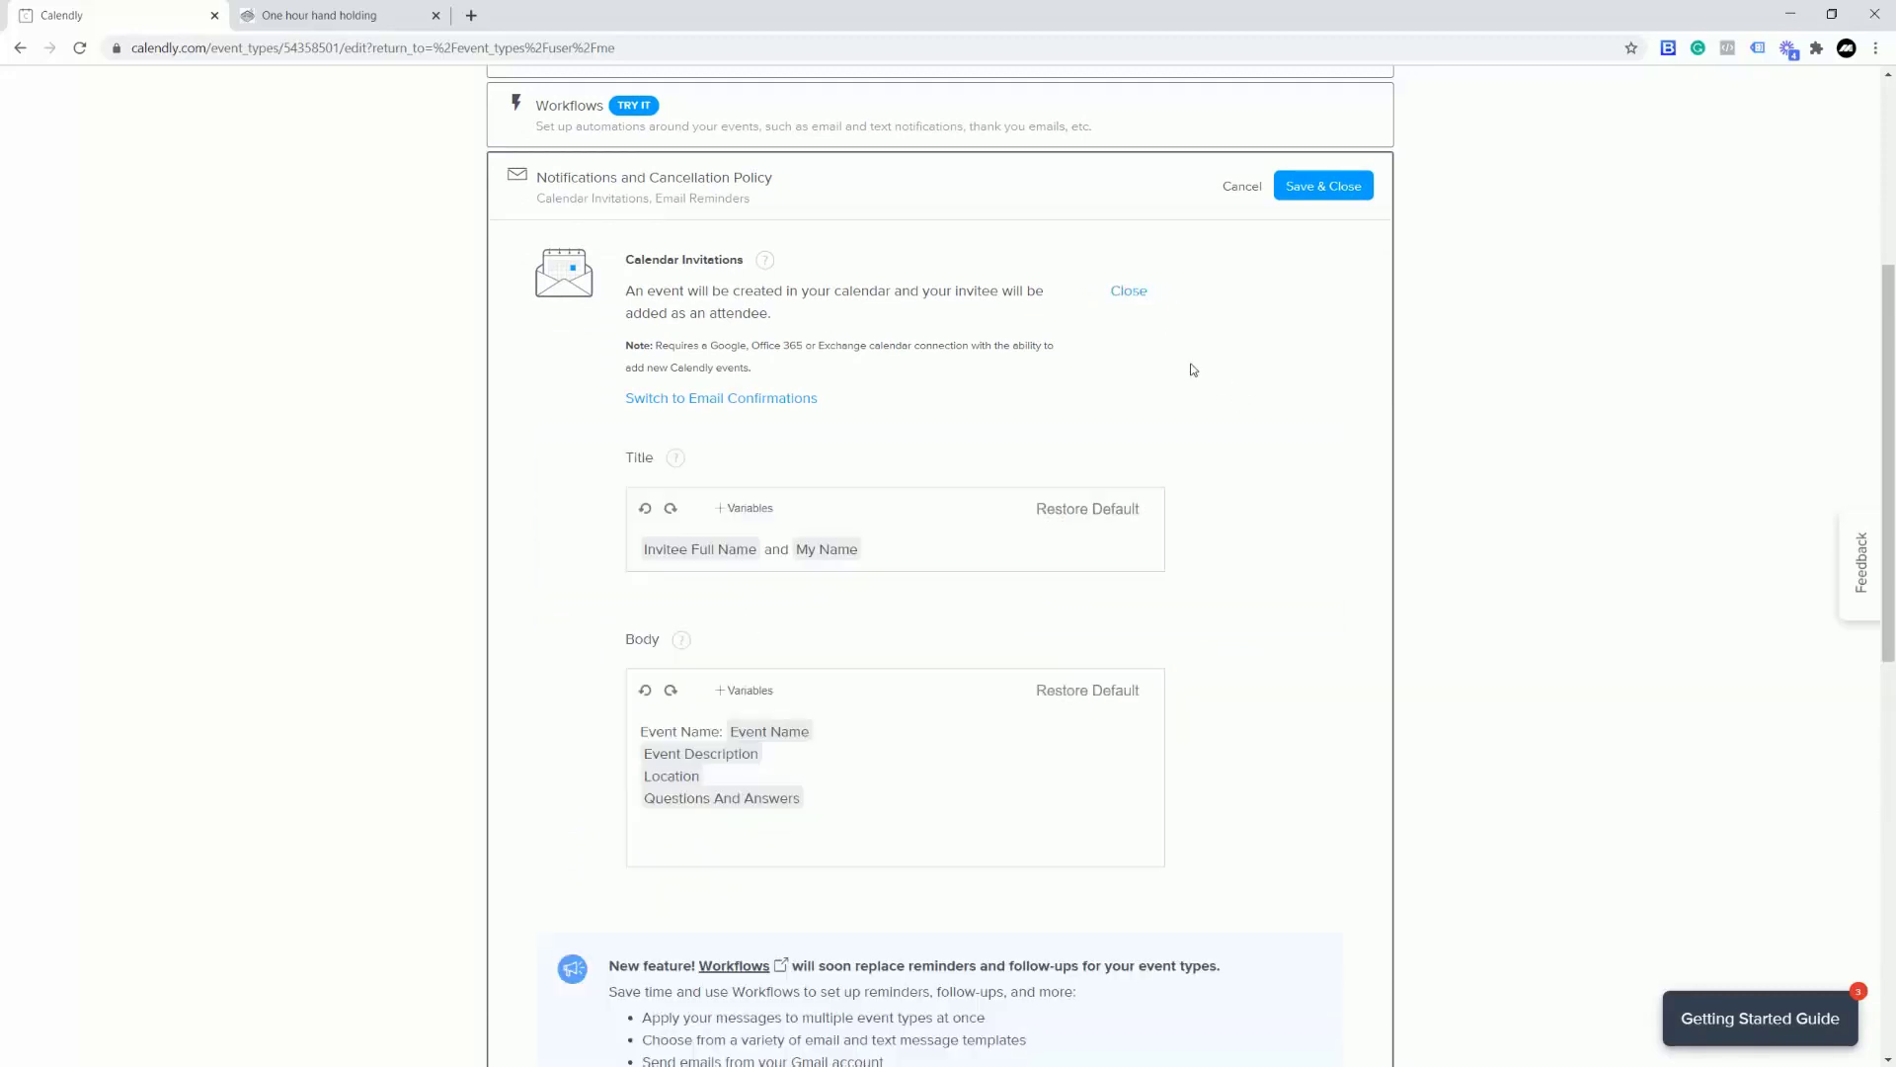
left_click(1134, 294)
scroll(1185, 479, "down", 3)
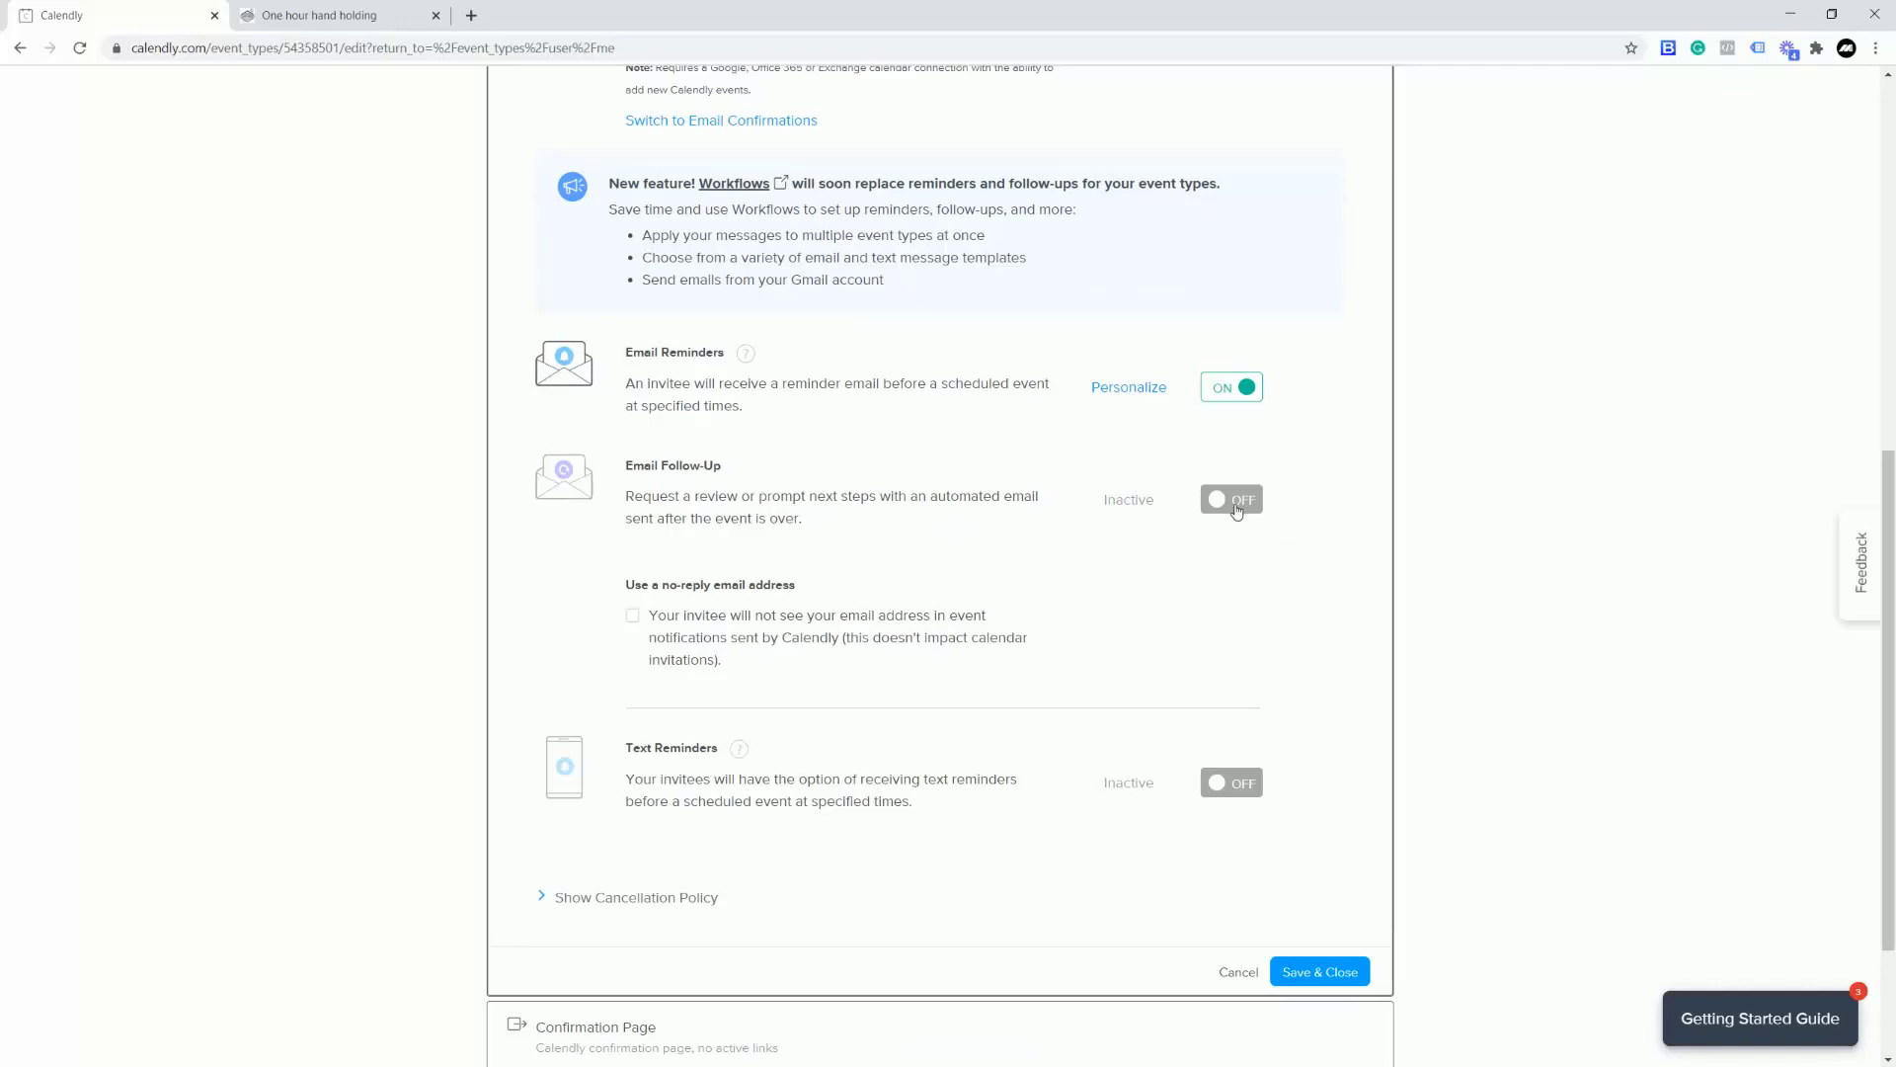
left_click_drag(646, 521, 811, 531)
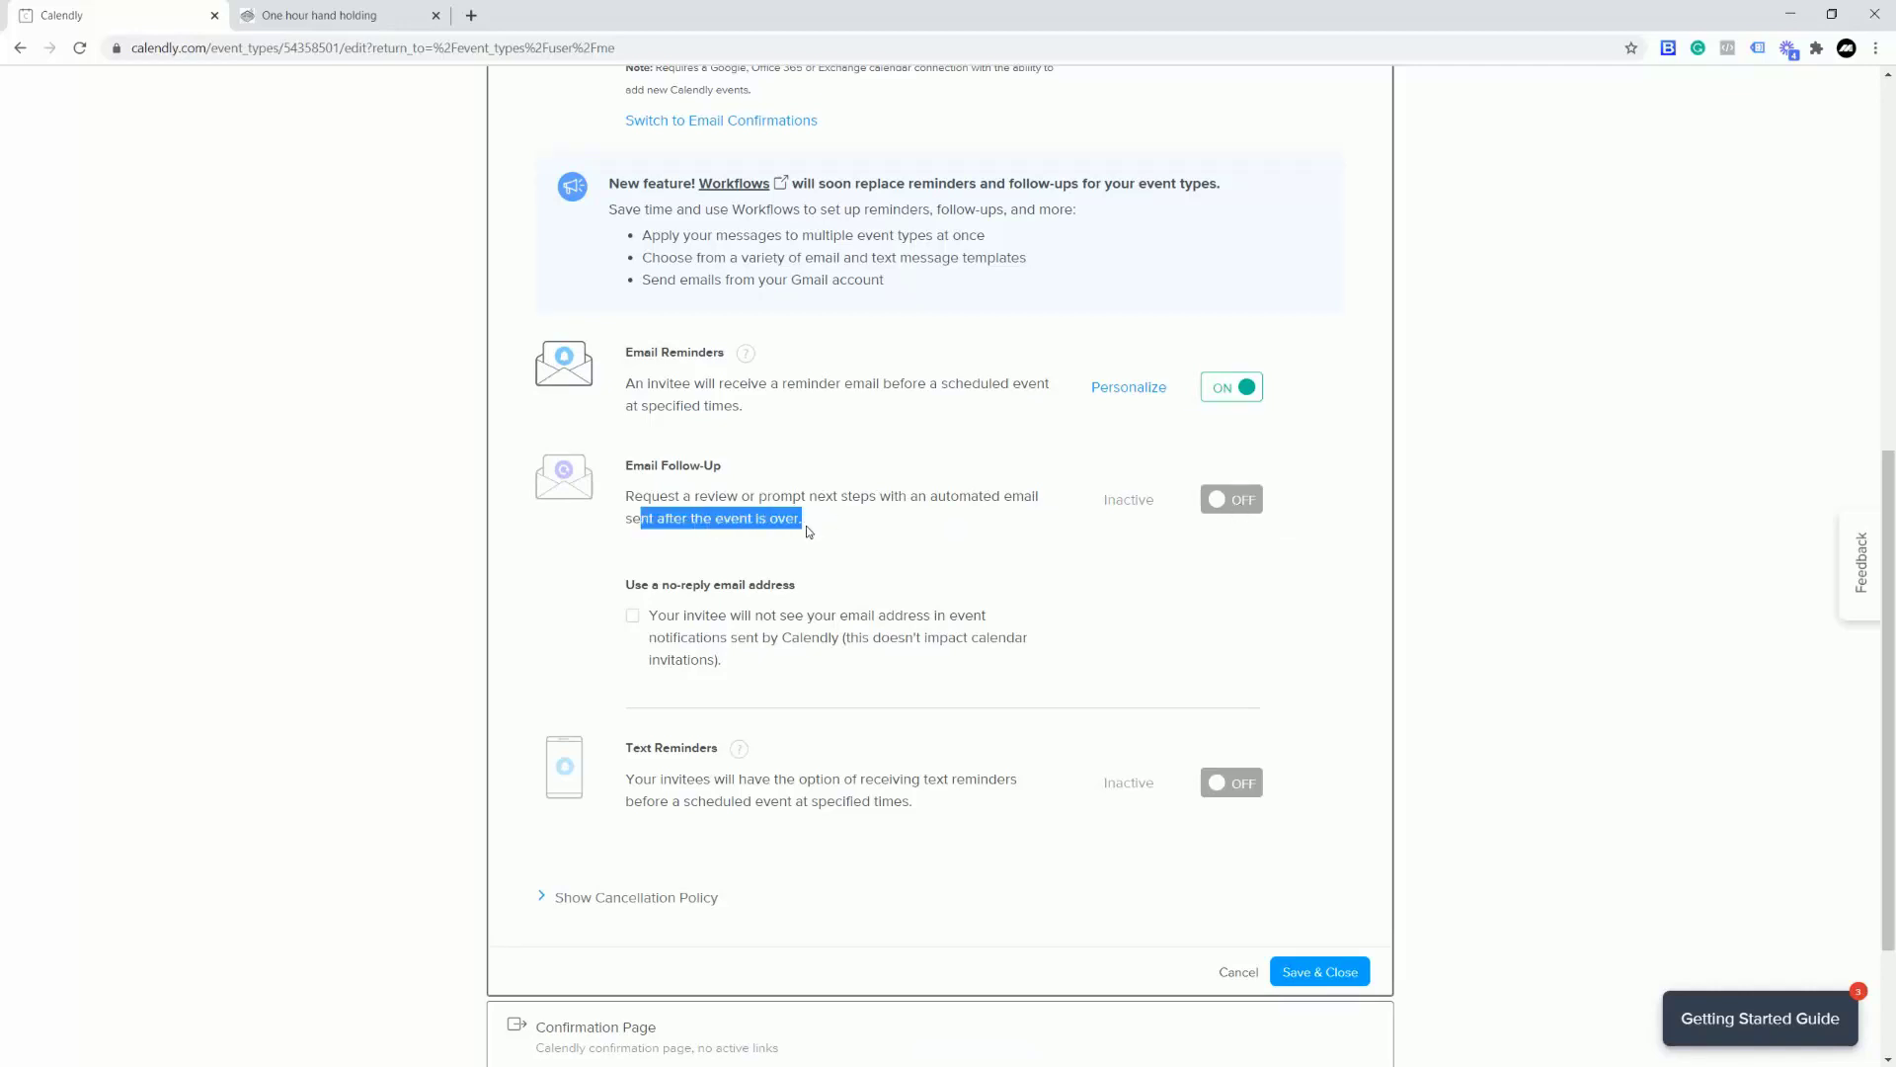
left_click(873, 533)
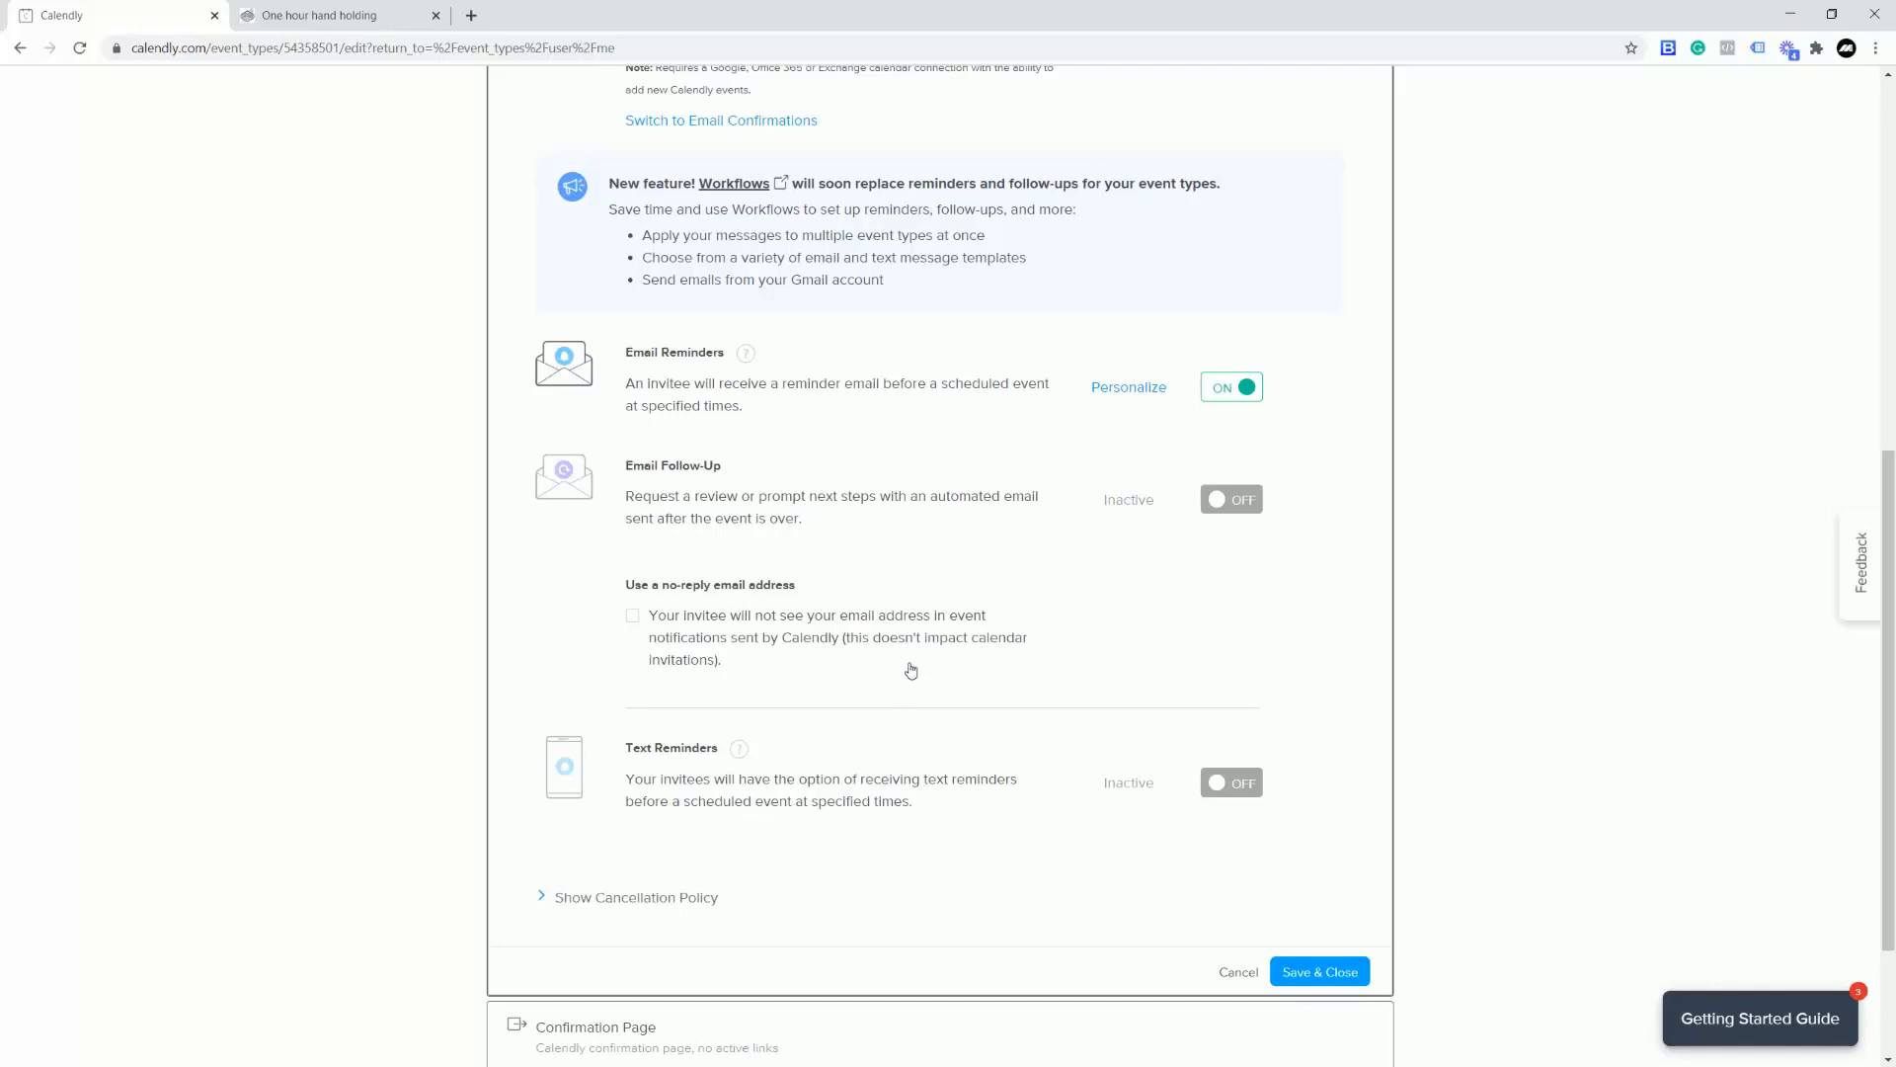
scroll(911, 670, "up", 5)
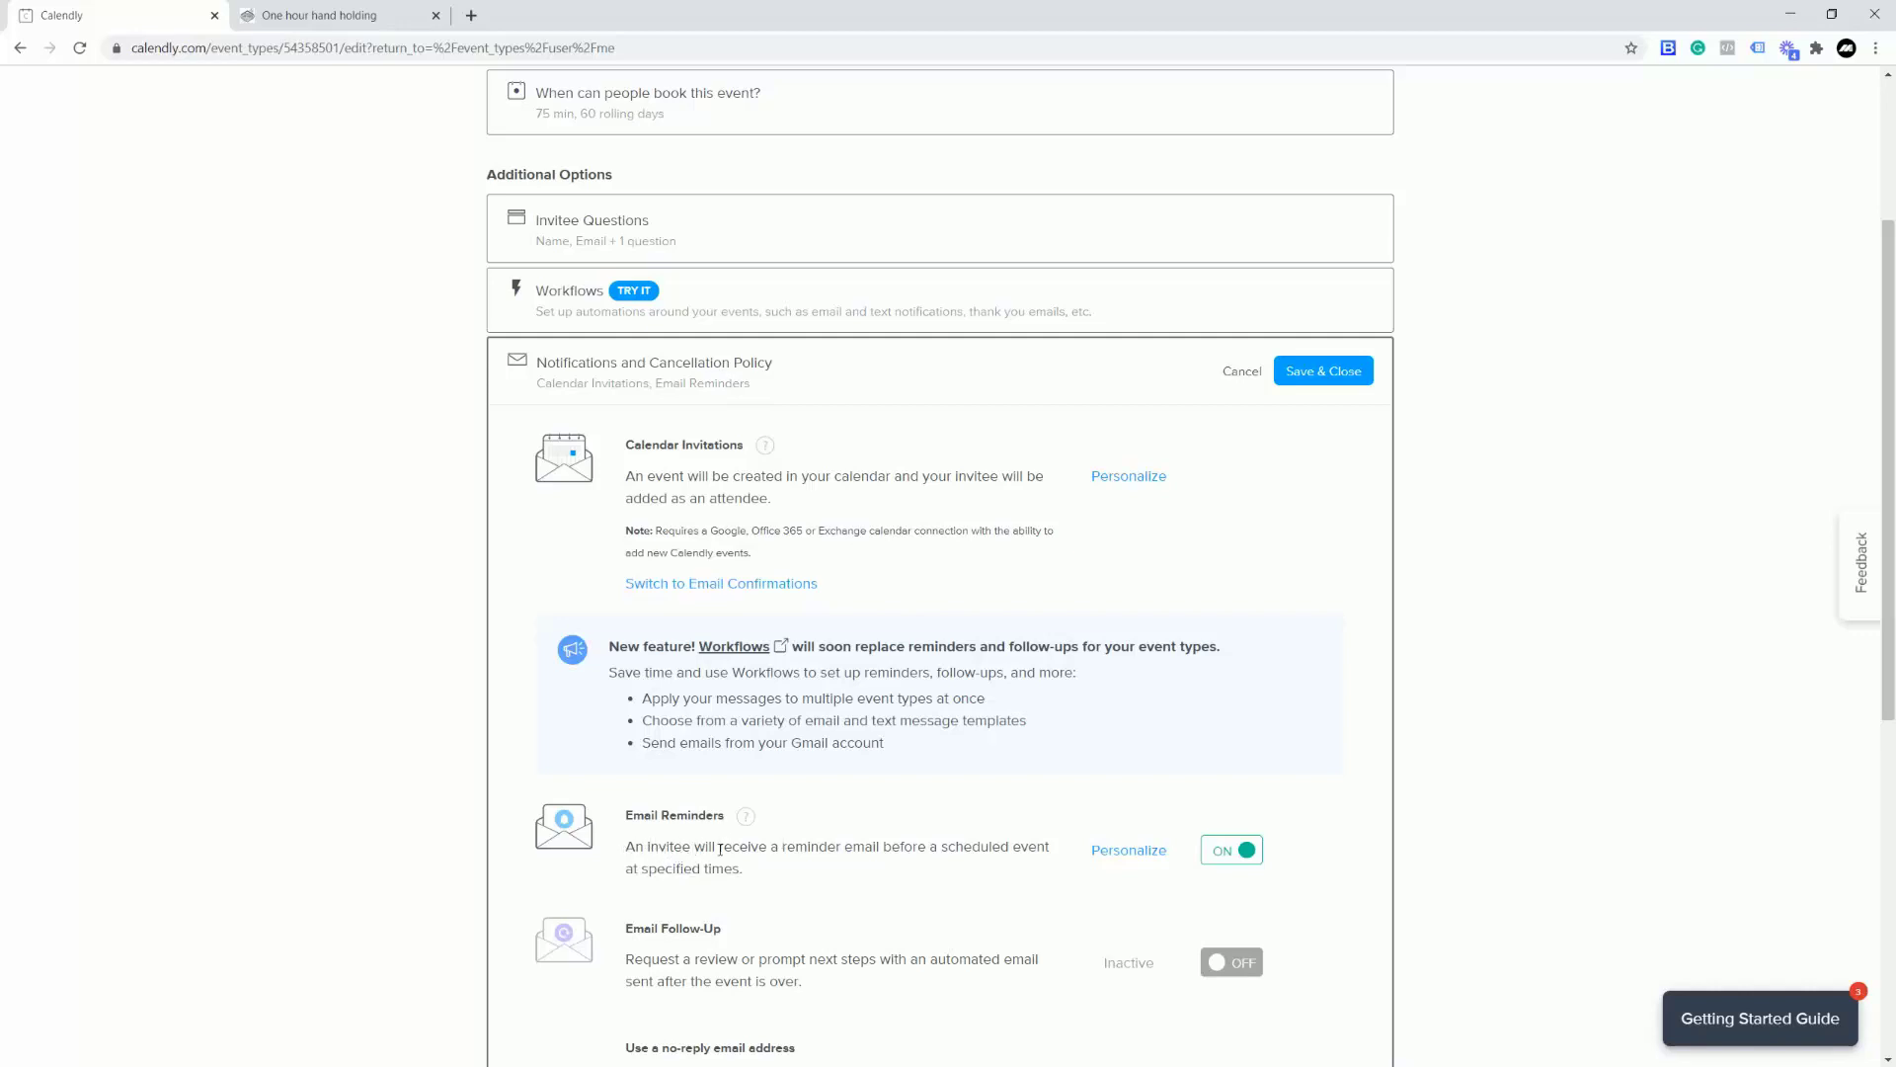
scroll(1021, 571, "up", 3)
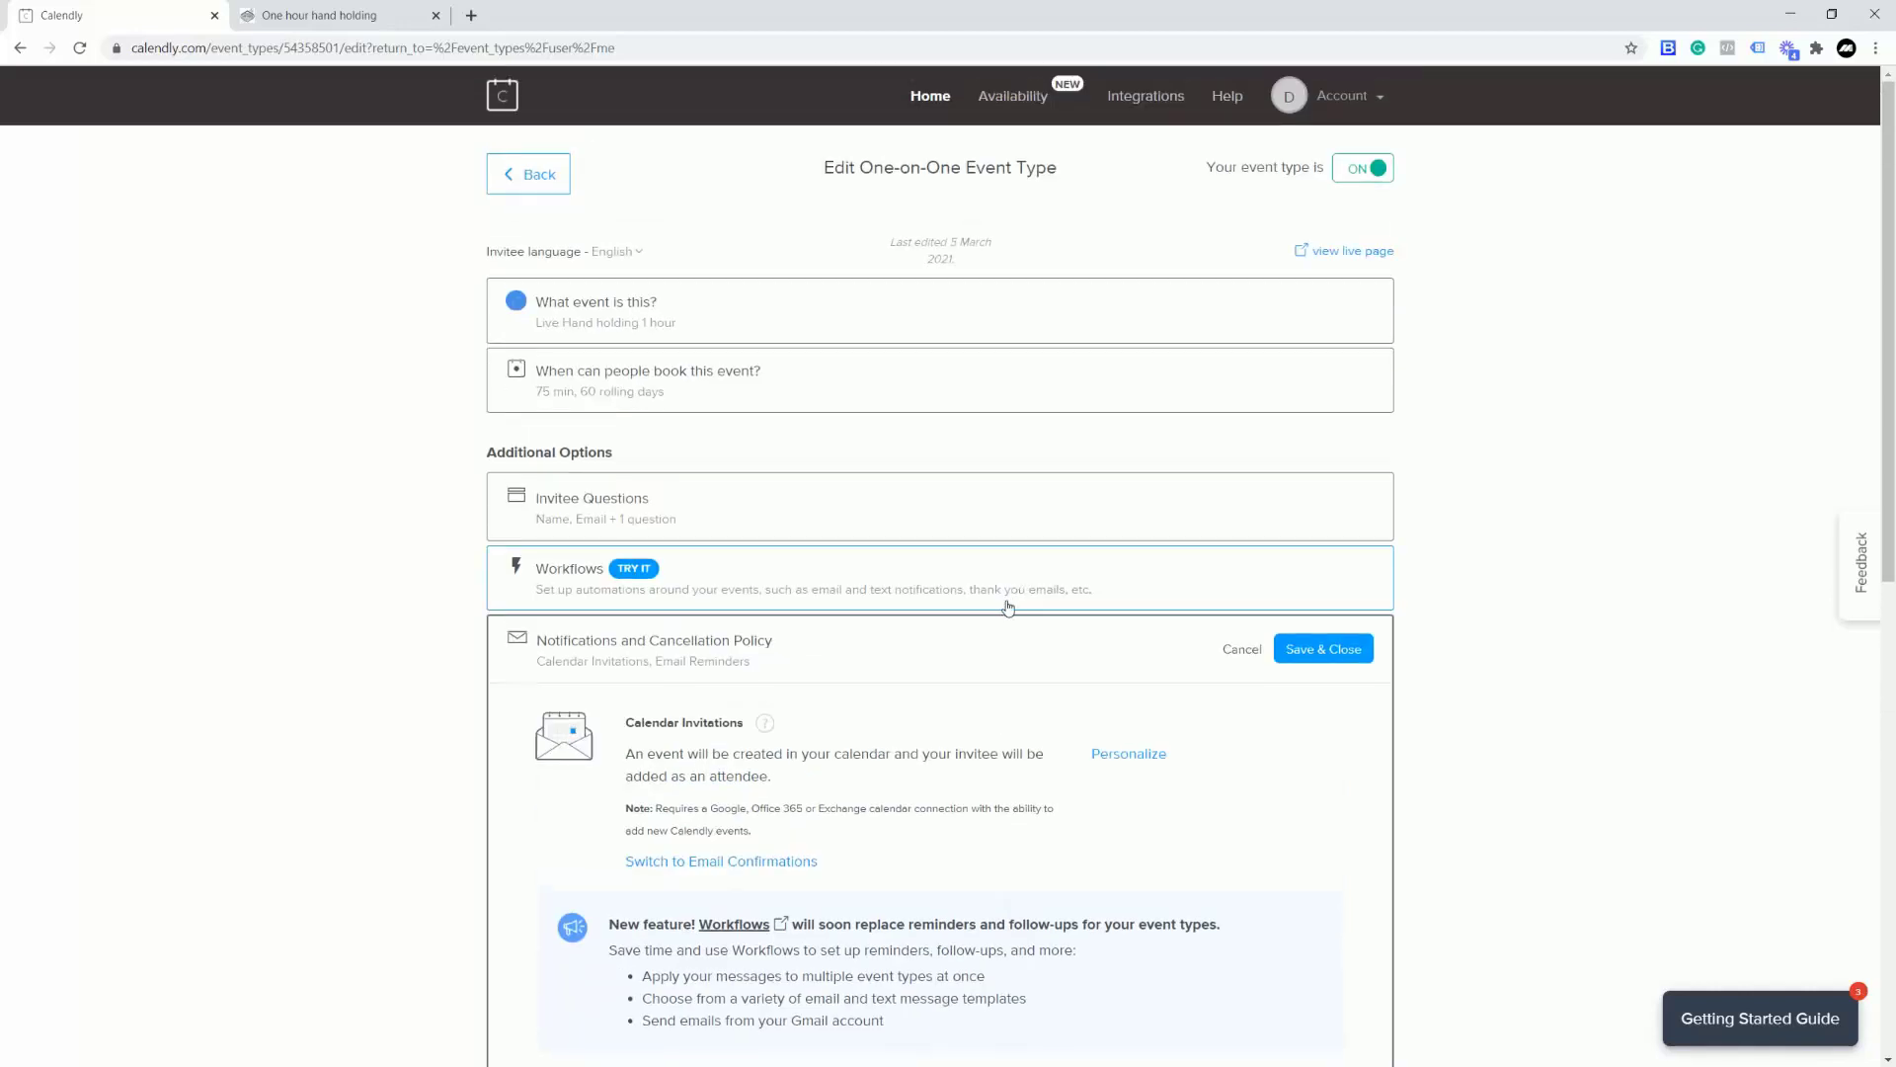
left_click(1327, 652)
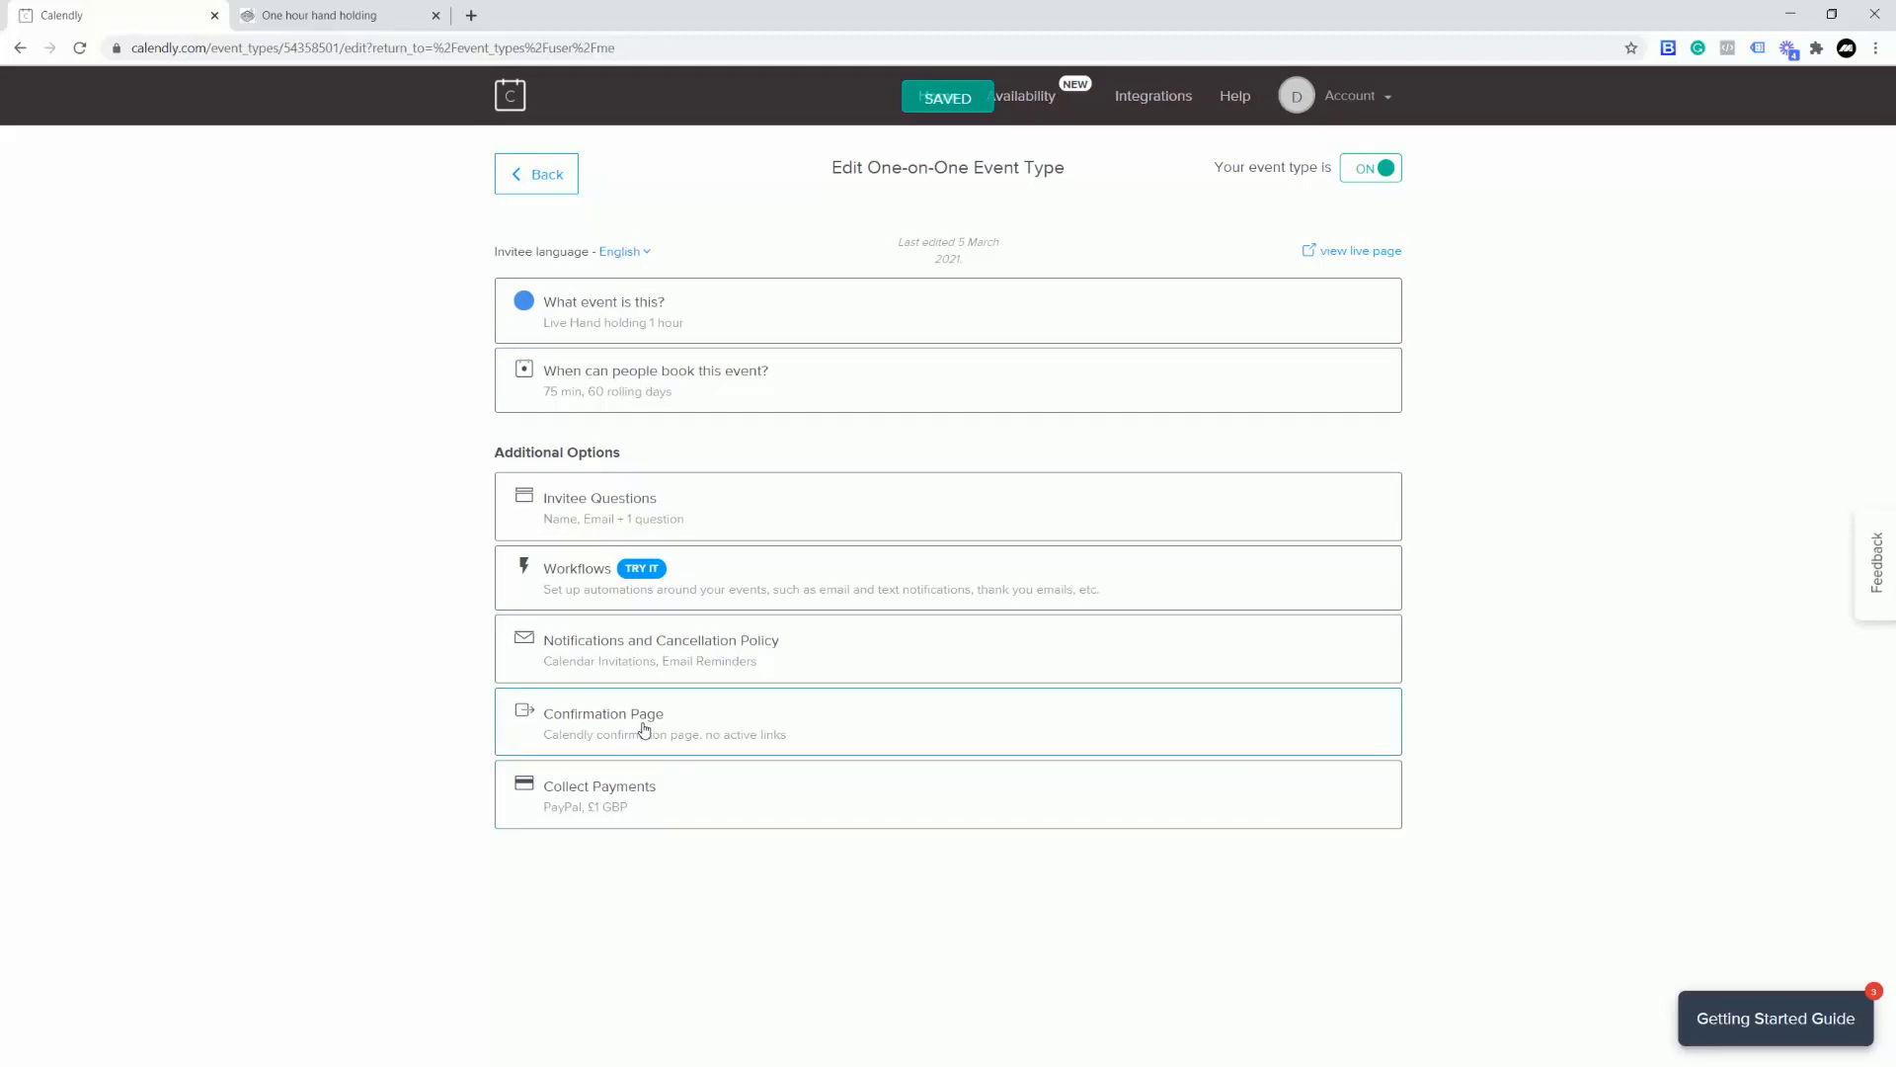
left_click(851, 732)
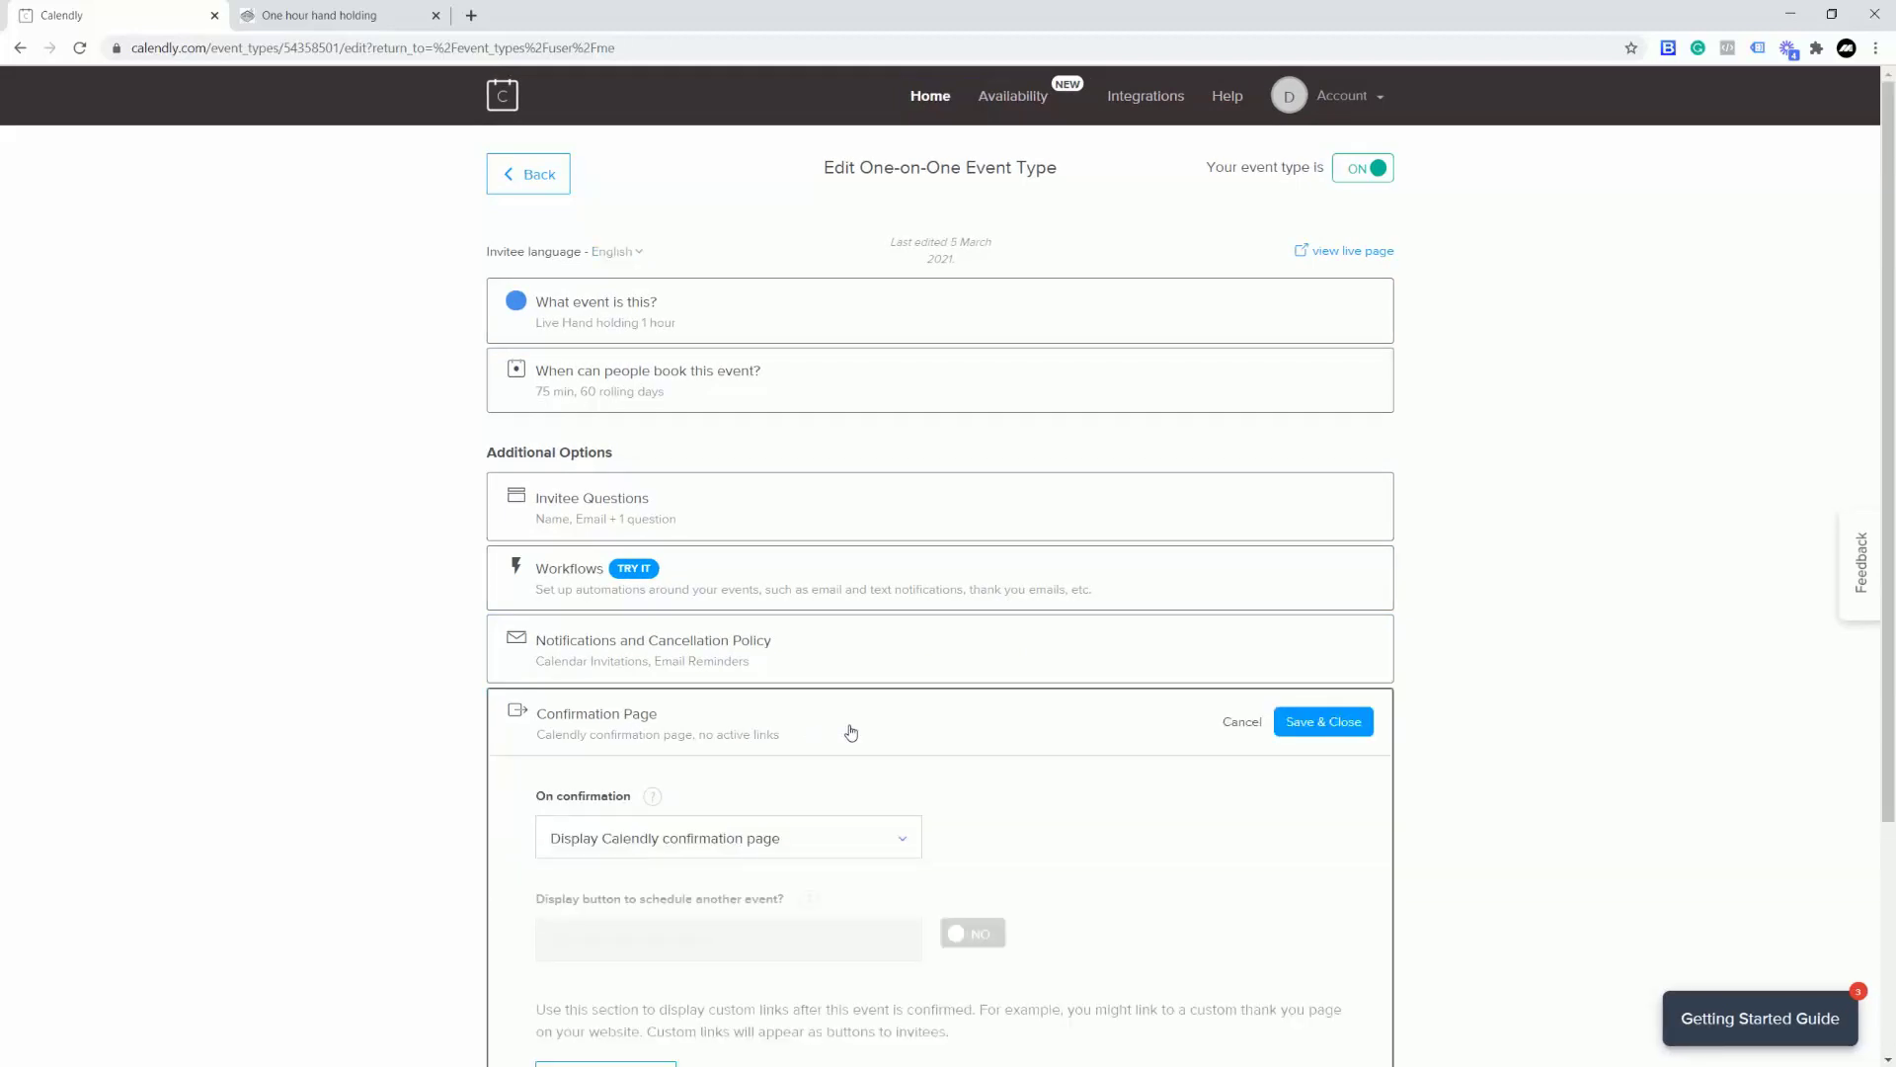
left_click(802, 727)
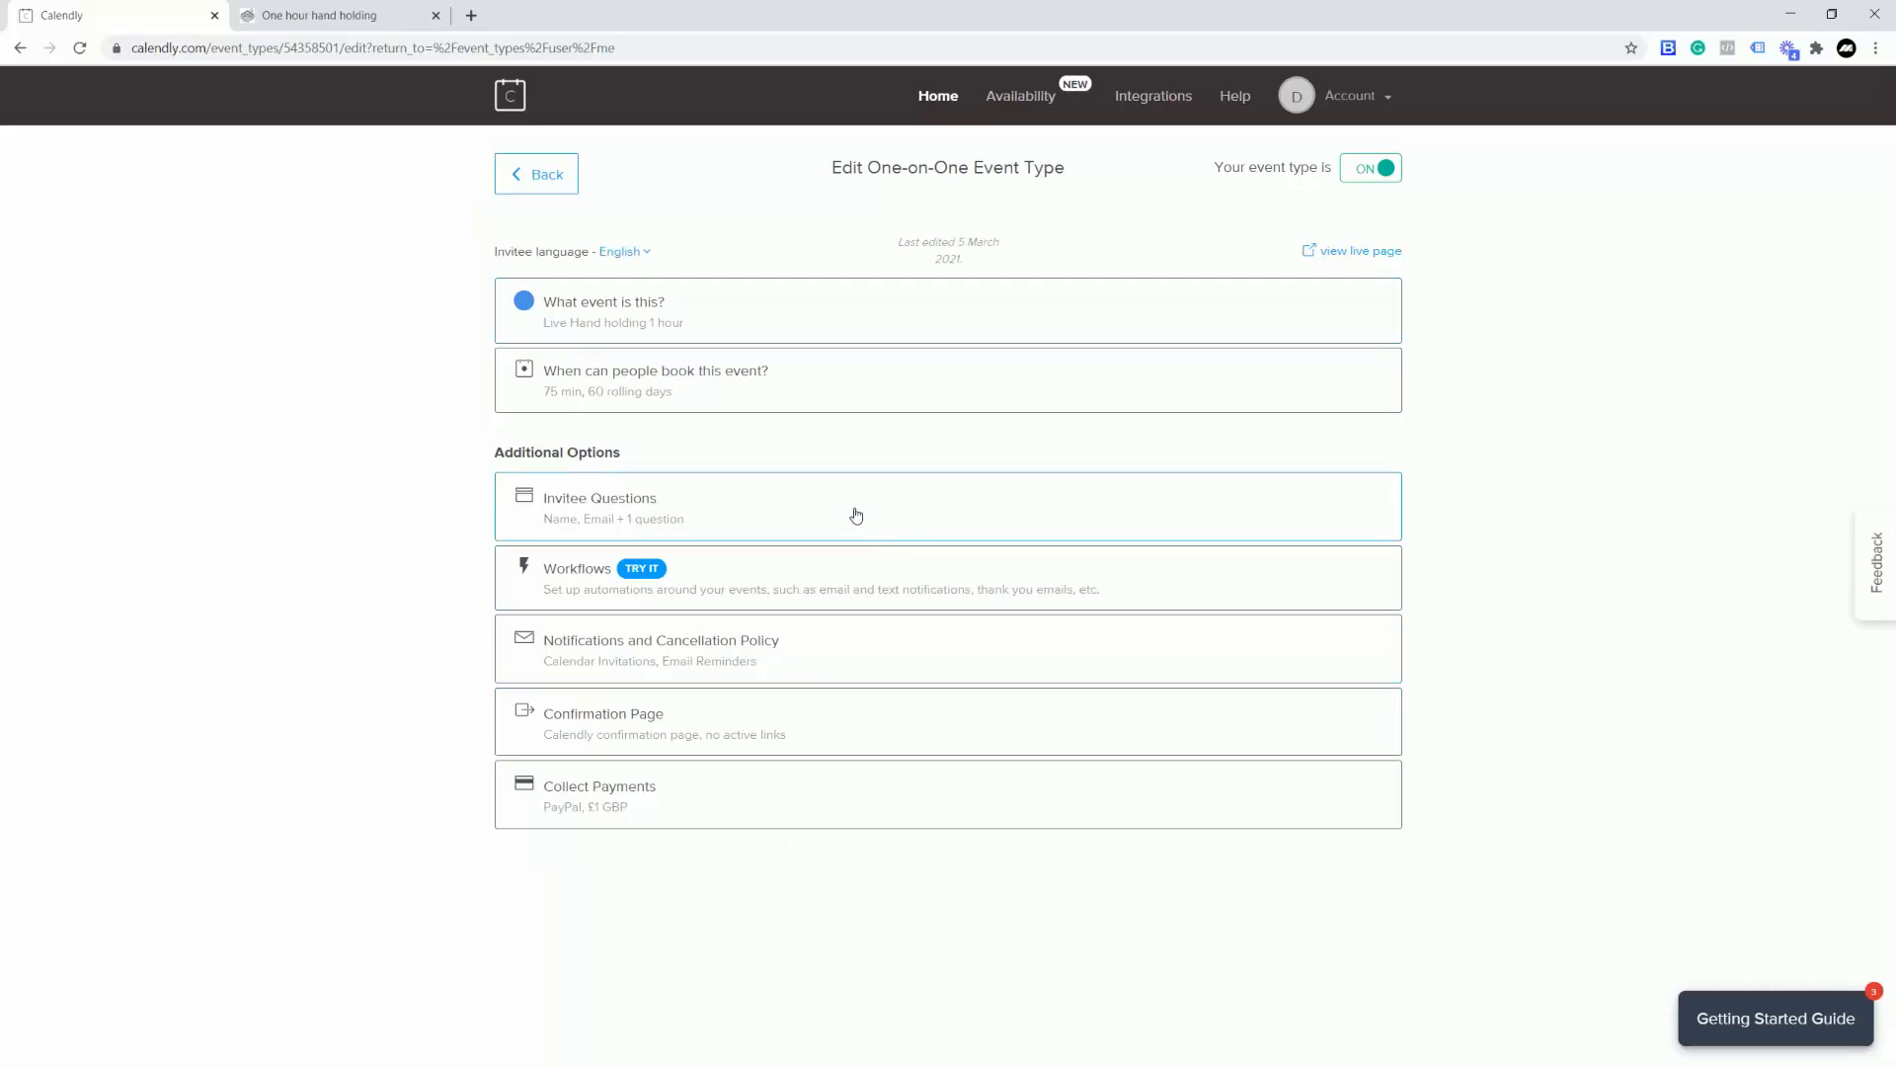
Step: Go to the Zenler admin dashboard's Site > Pages list
left_click(311, 19)
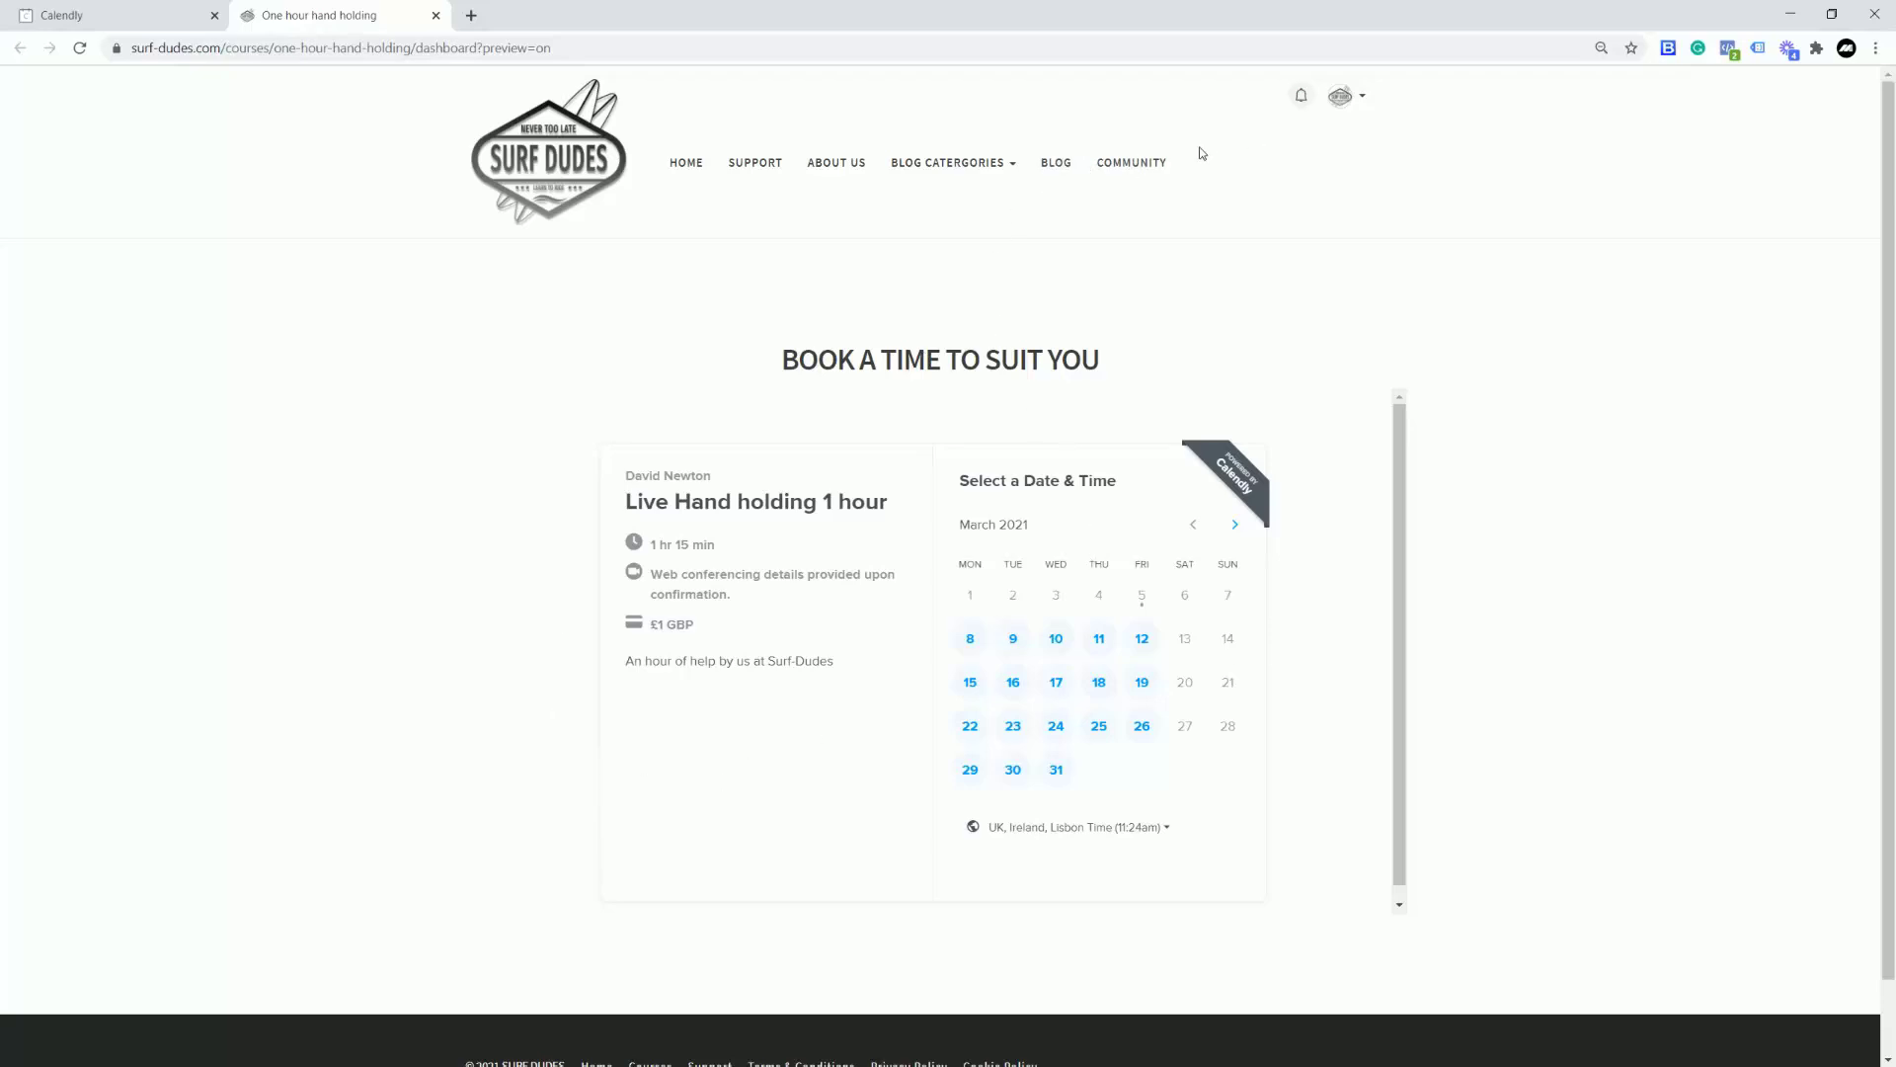
left_click(1366, 102)
left_click(1231, 270)
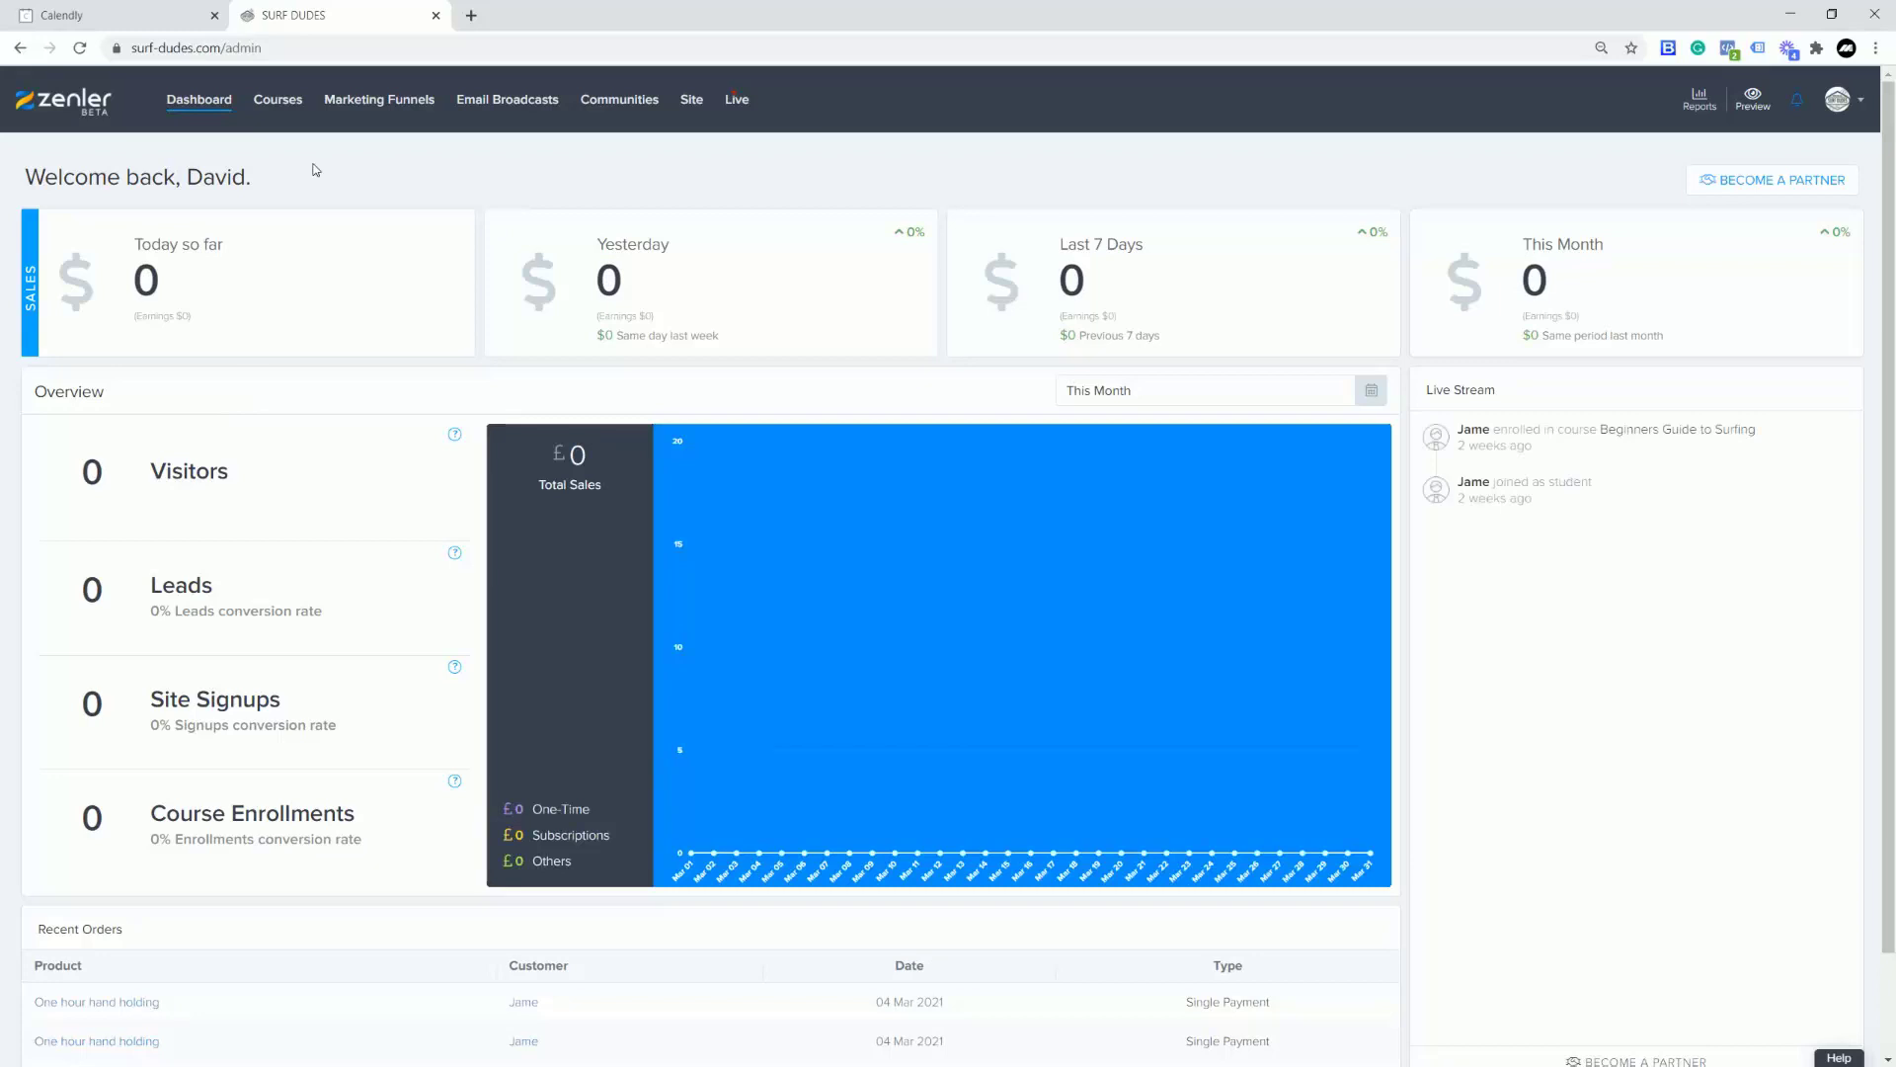
left_click(691, 100)
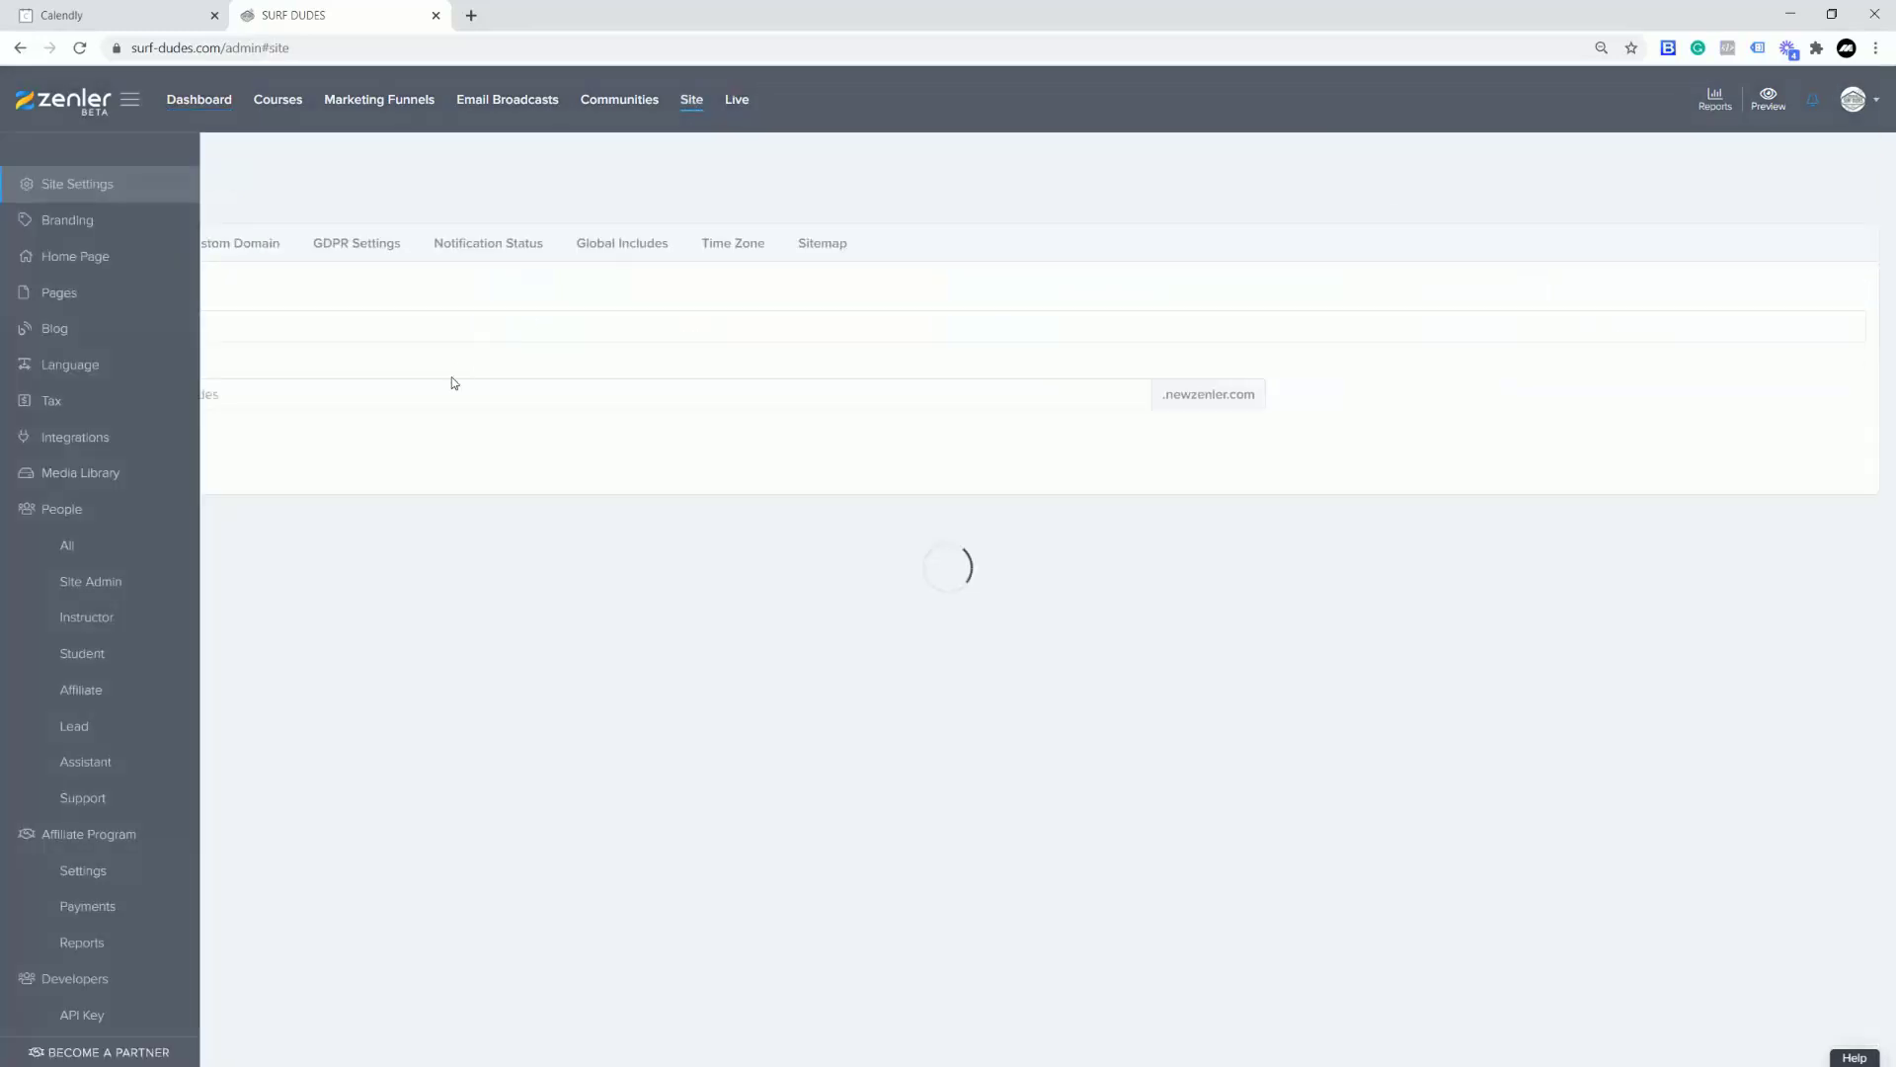
left_click(69, 292)
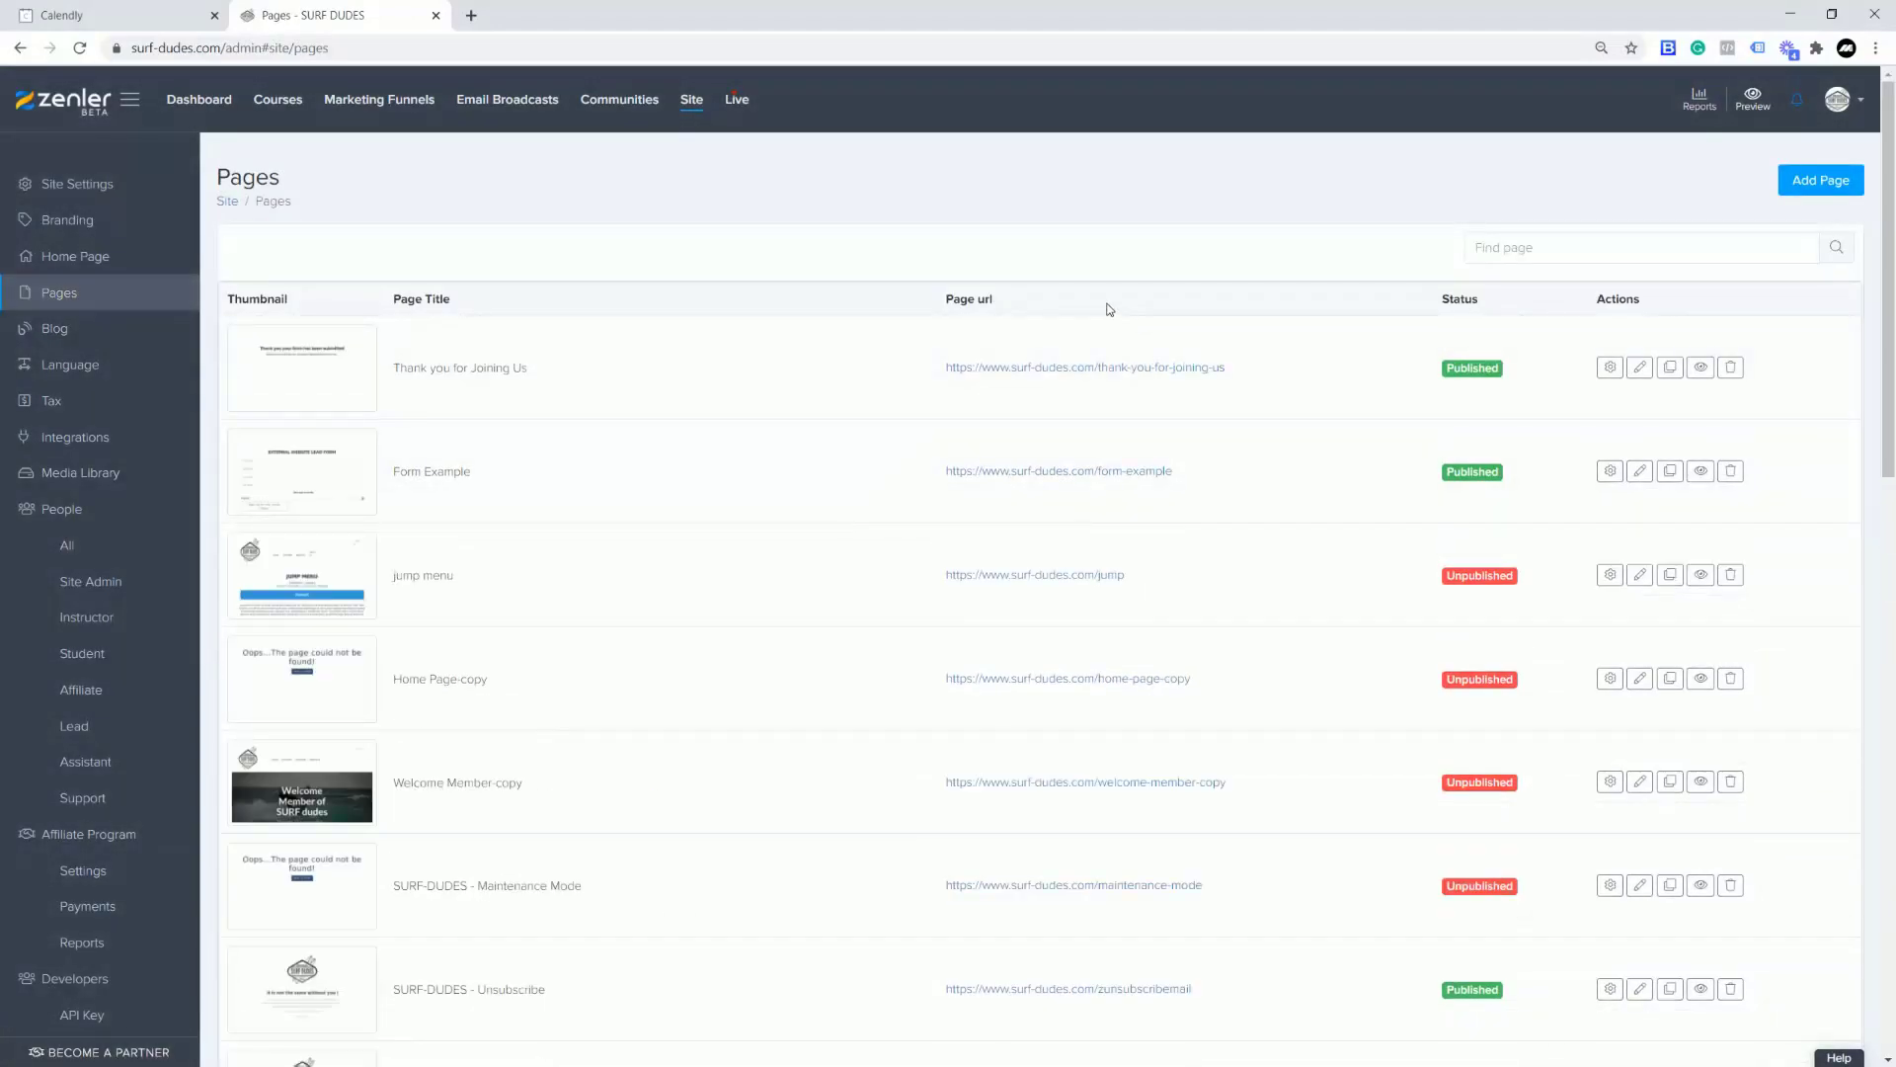
Step: Add a published page titled Personal 1 2 1 with a matching url
left_click(1798, 180)
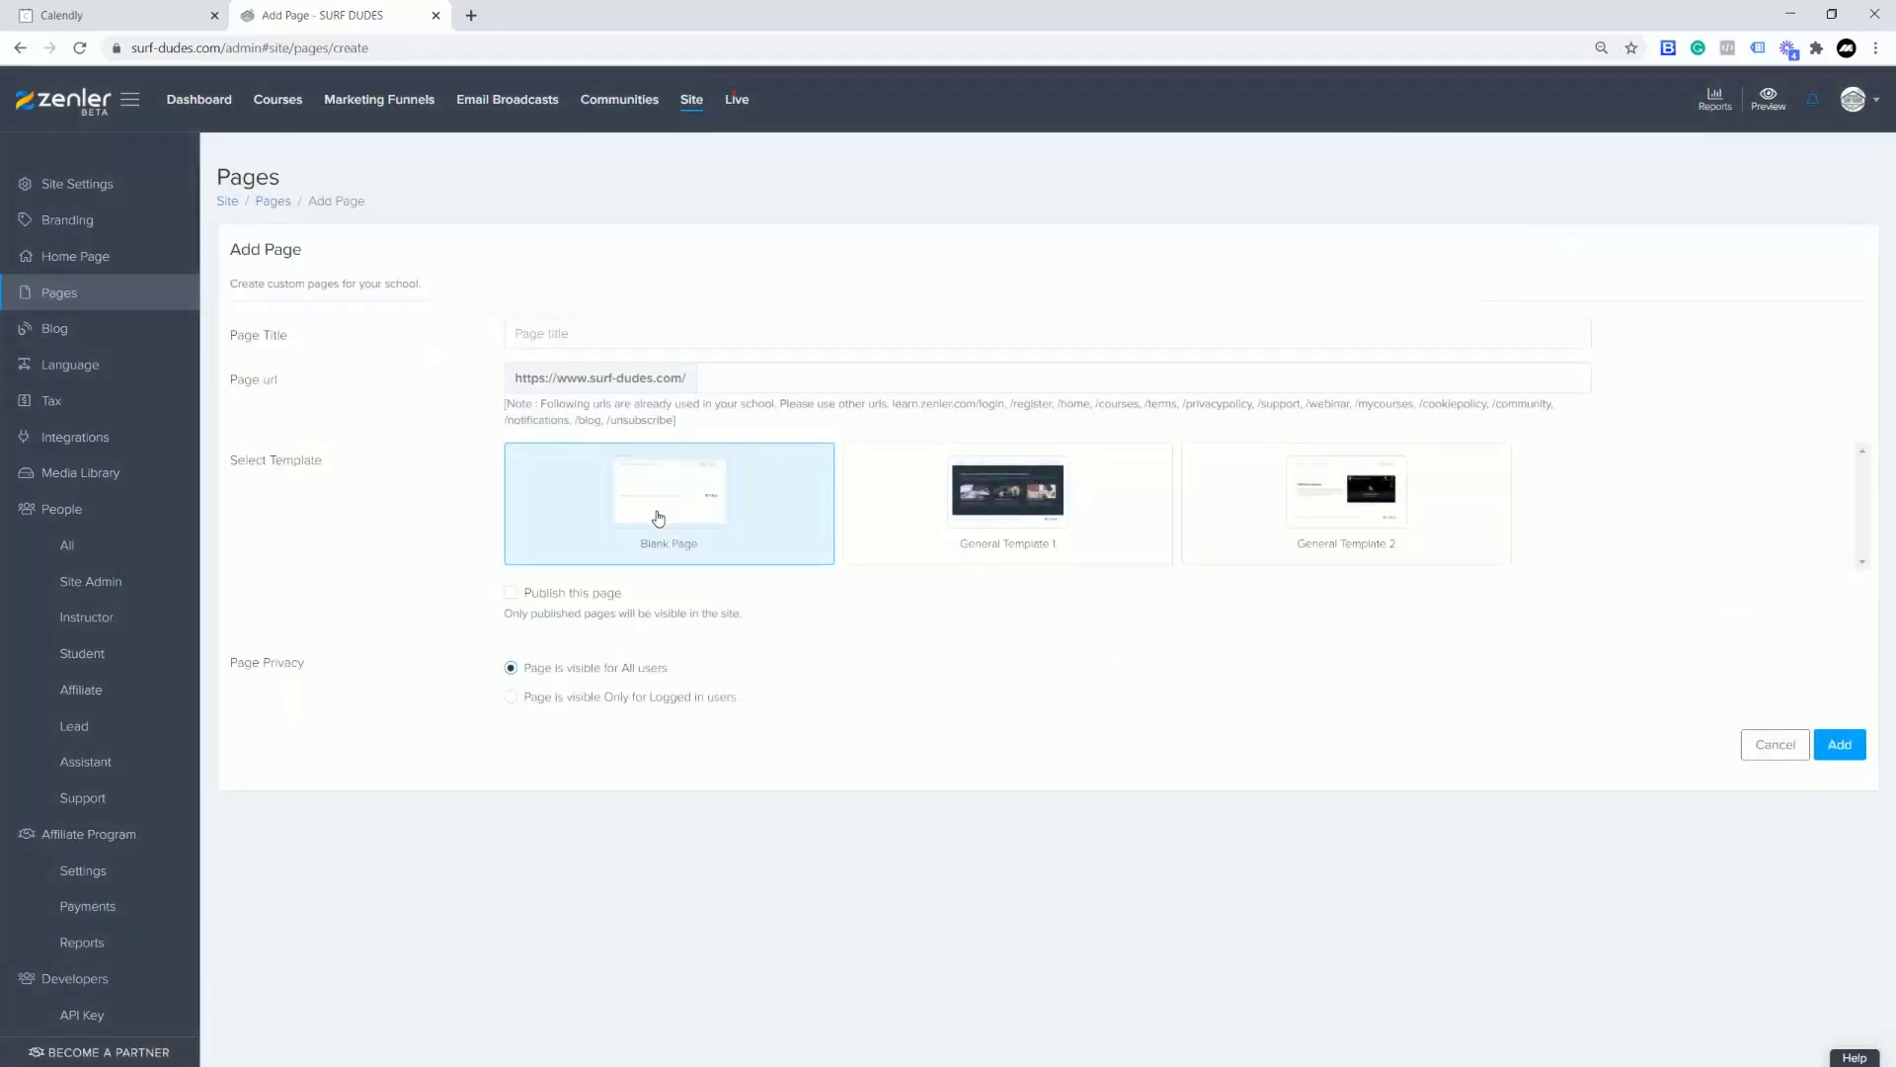
left_click(559, 333)
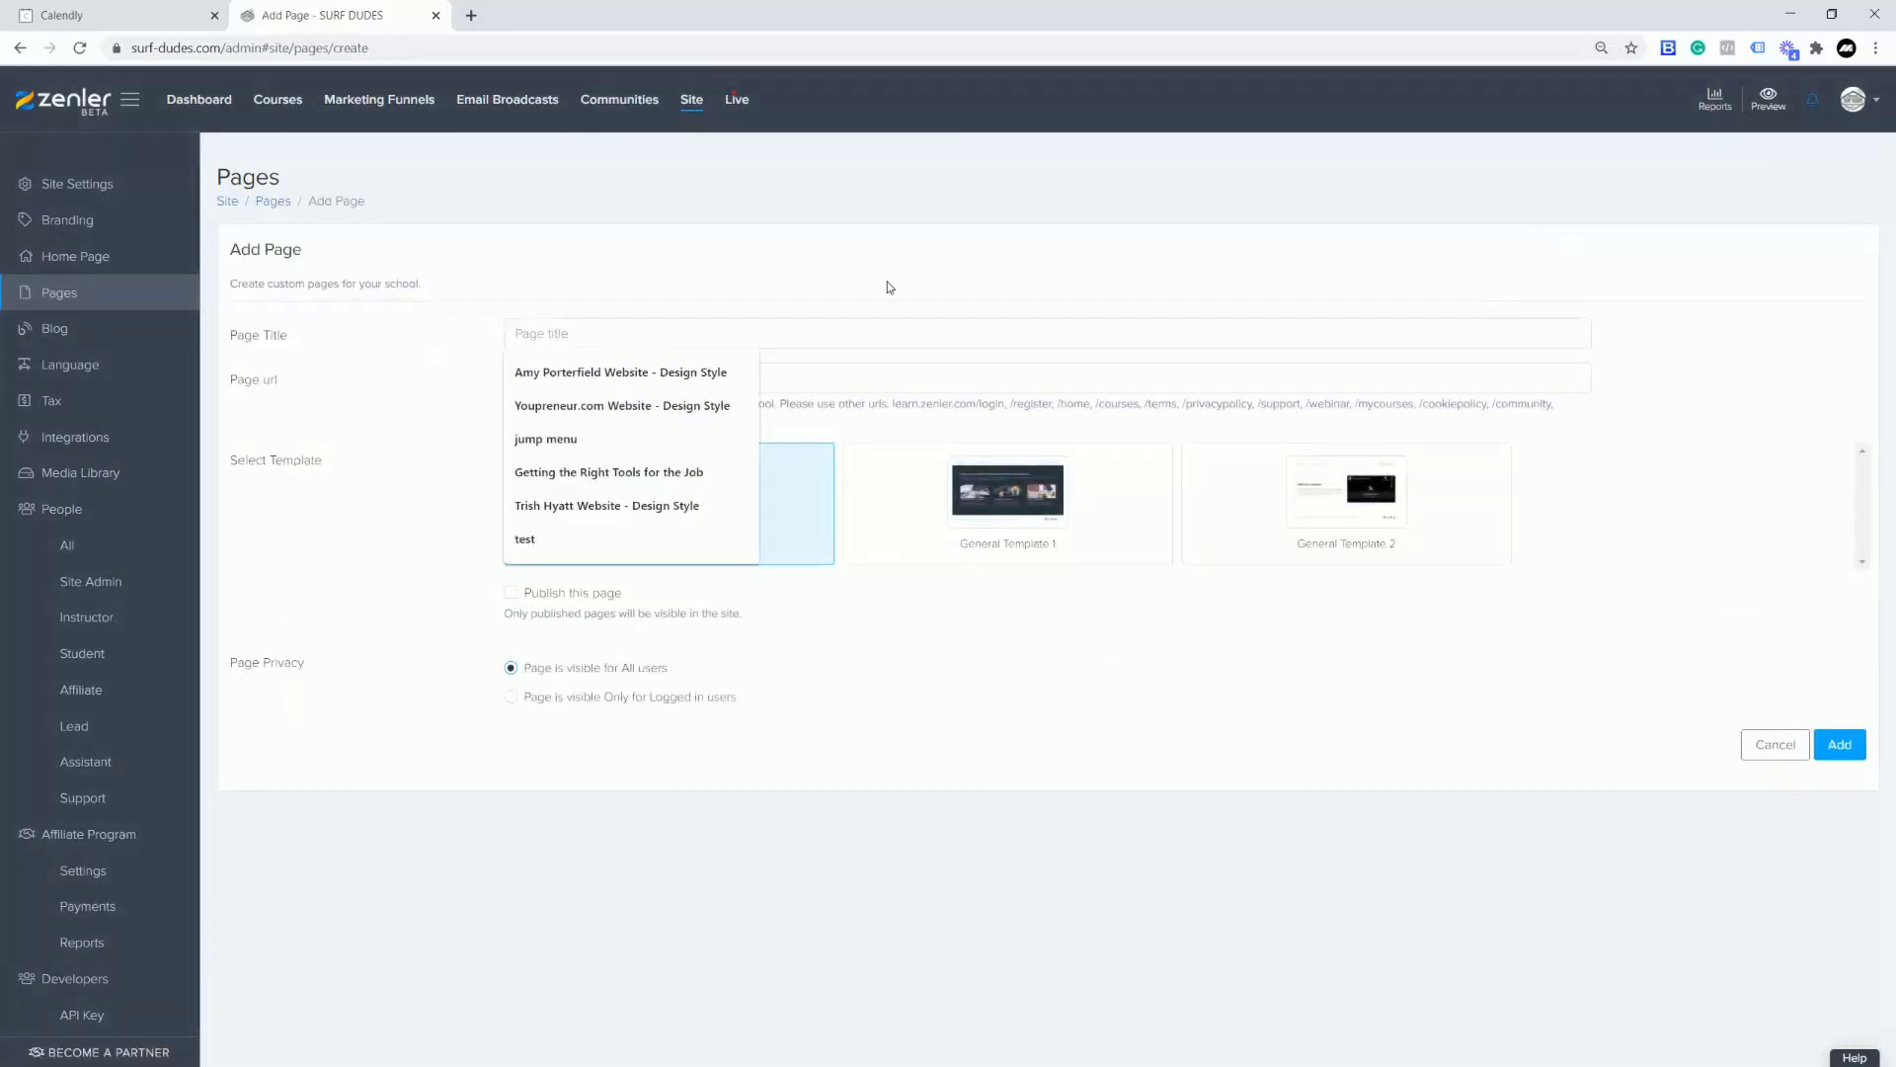
type("L")
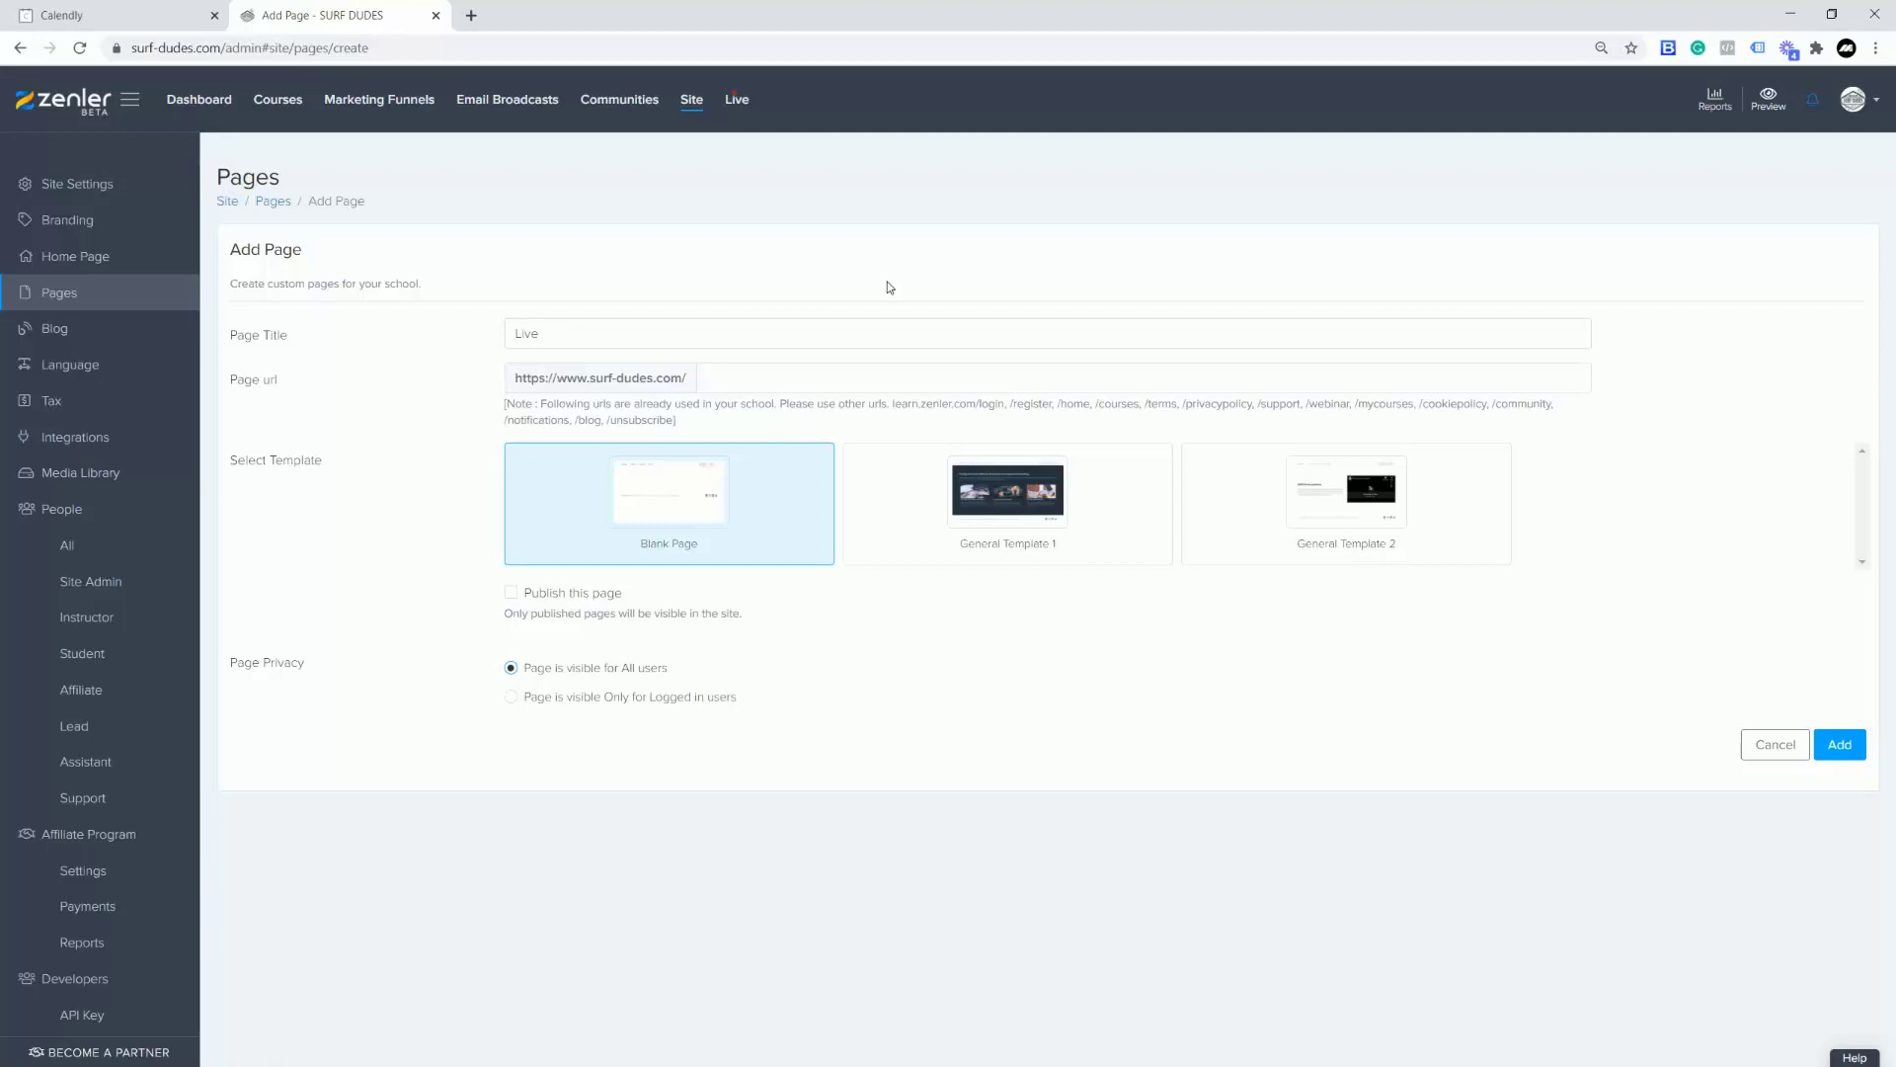
key("BackSpace")
type("F")
left_click_drag(632, 336, 478, 341)
key("ctrl+c")
left_click(735, 375)
key("ctrl+v")
left_click(510, 592)
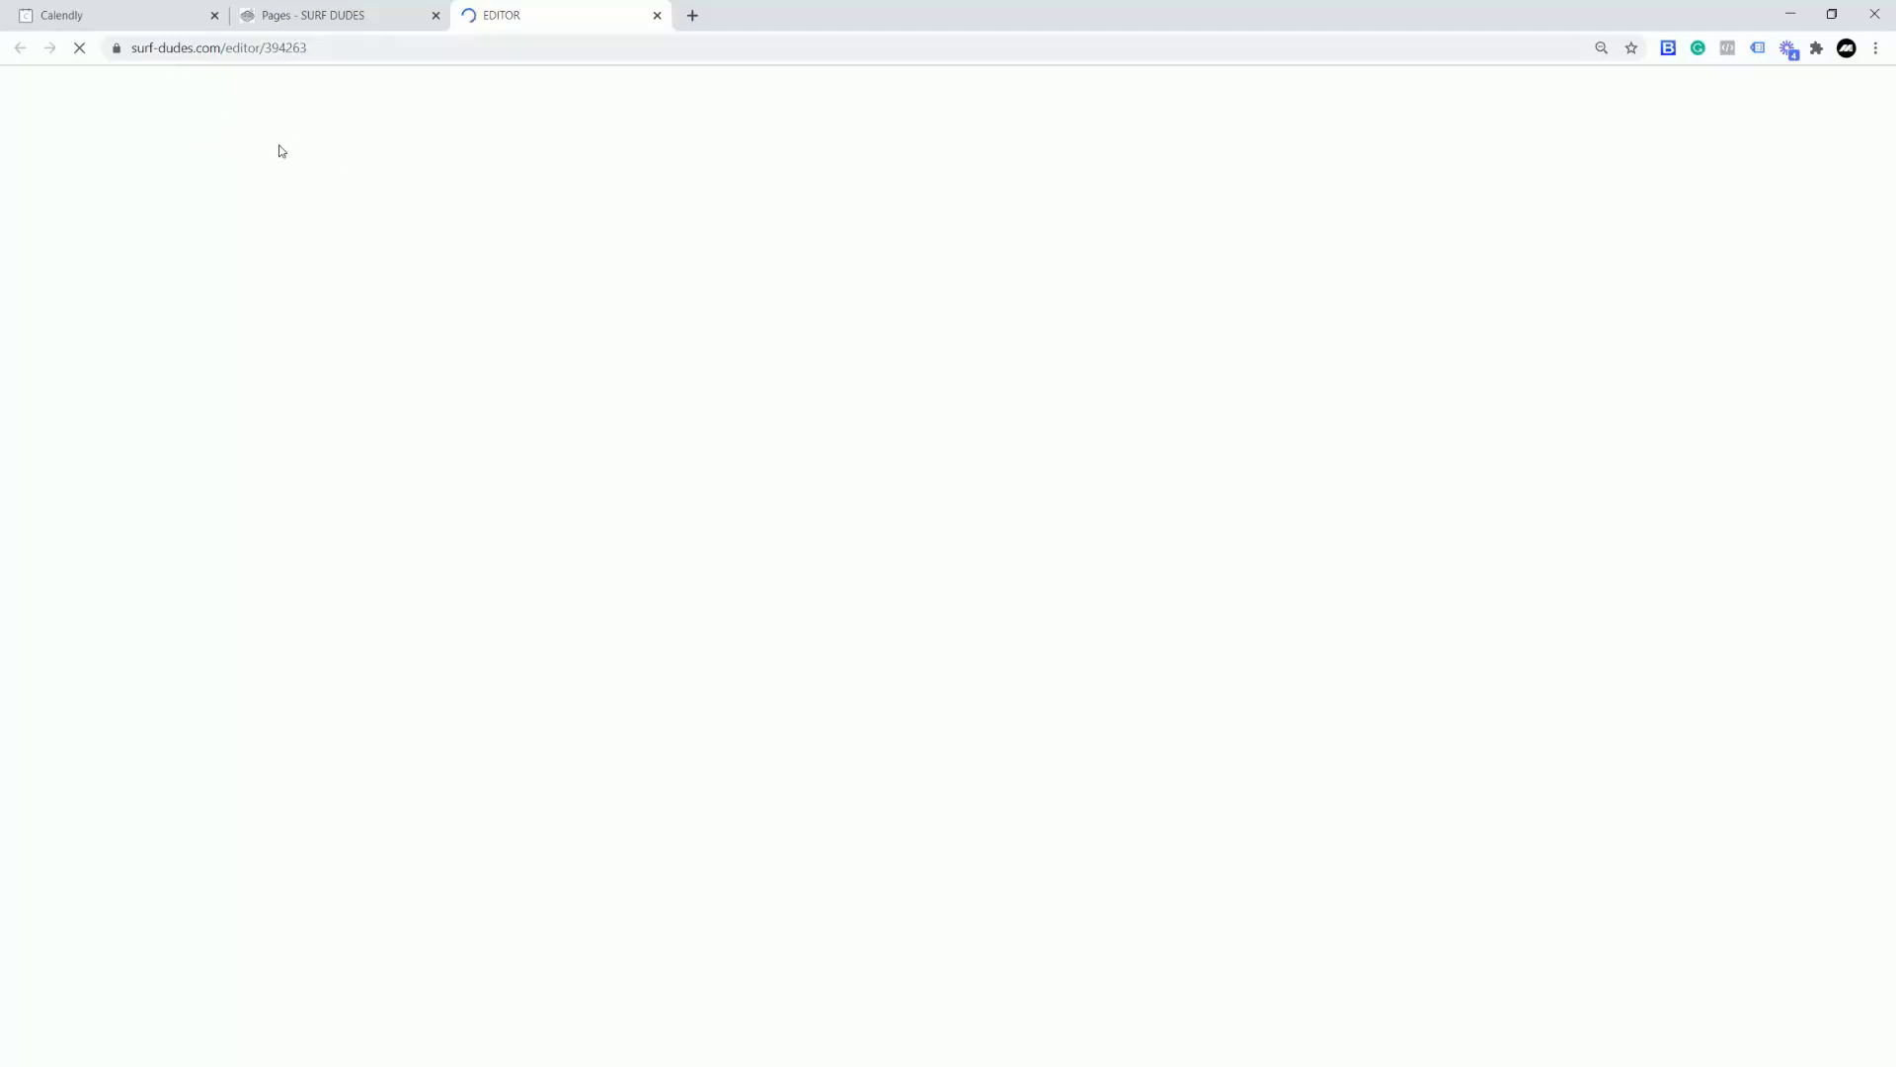
Step: Get the Inline Embed code for Live Hand holding 1 hour via Add to Website
left_click(129, 17)
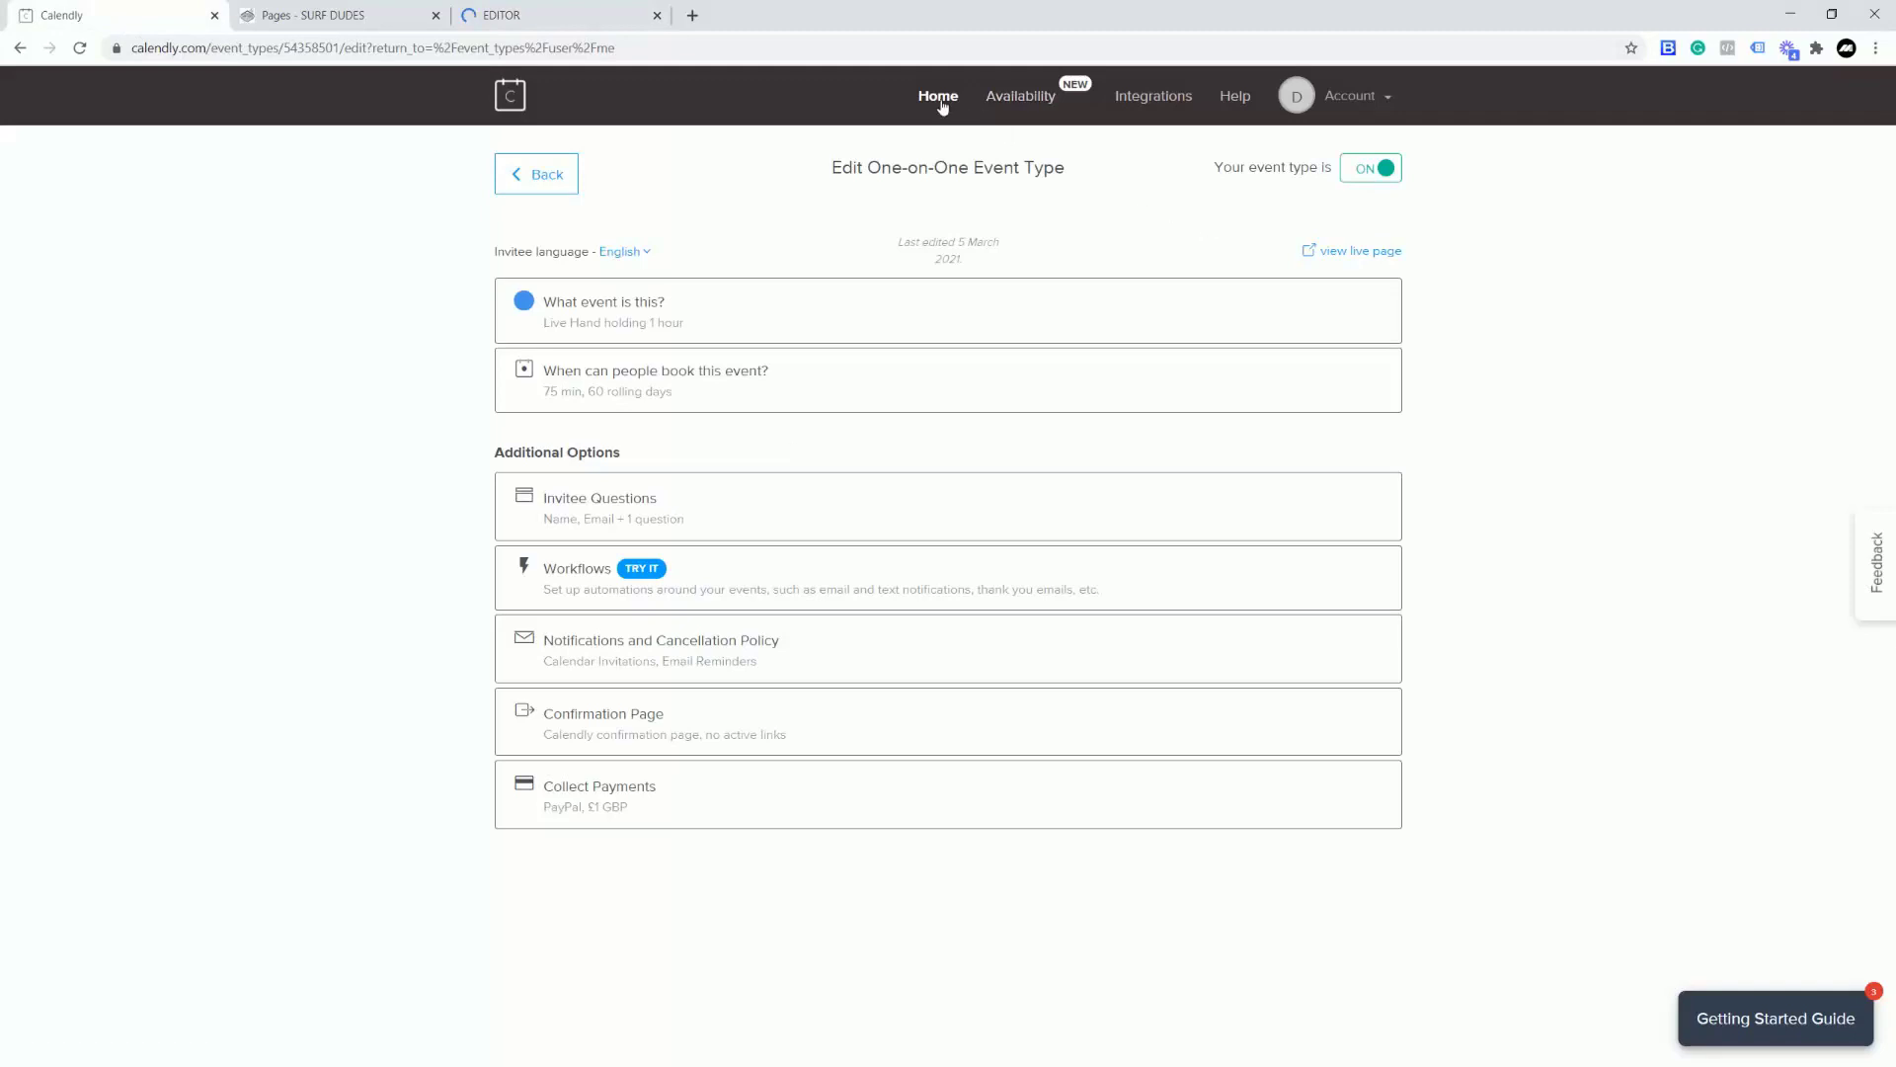
left_click(941, 101)
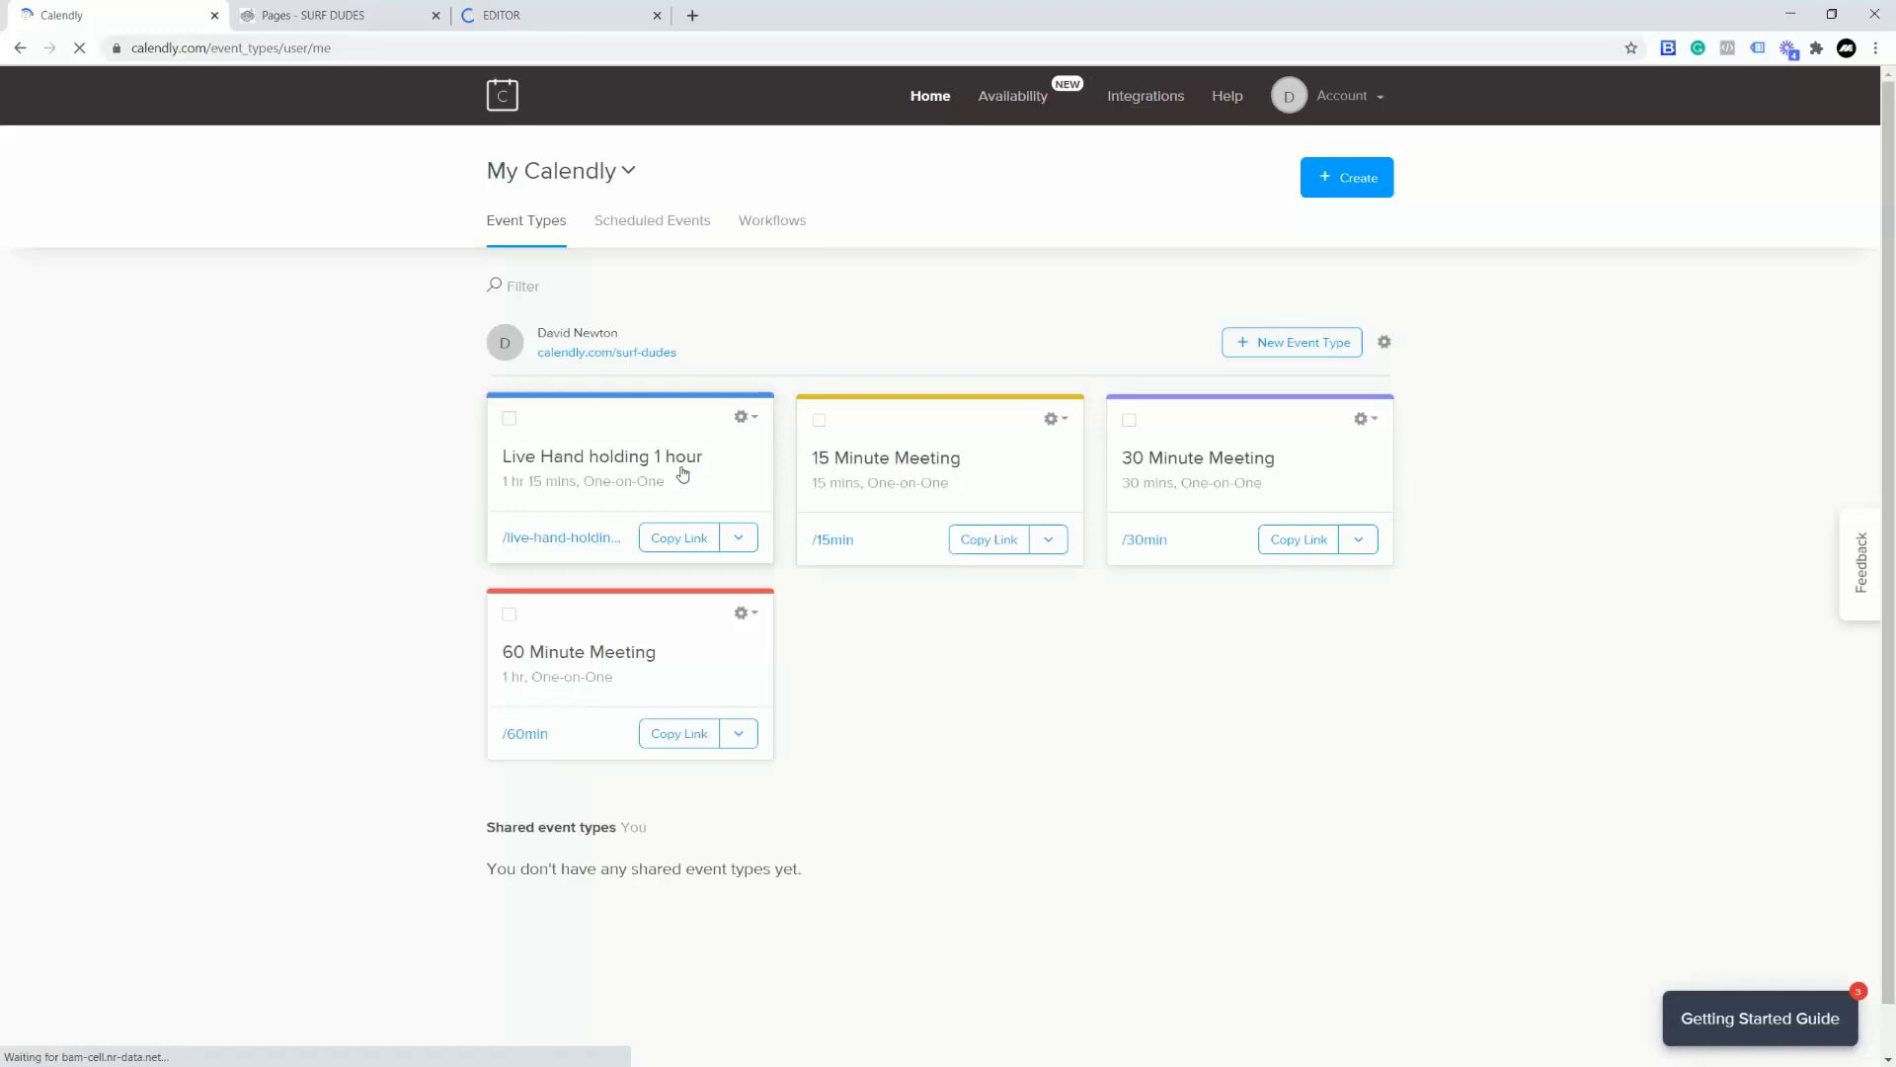
left_click(585, 453)
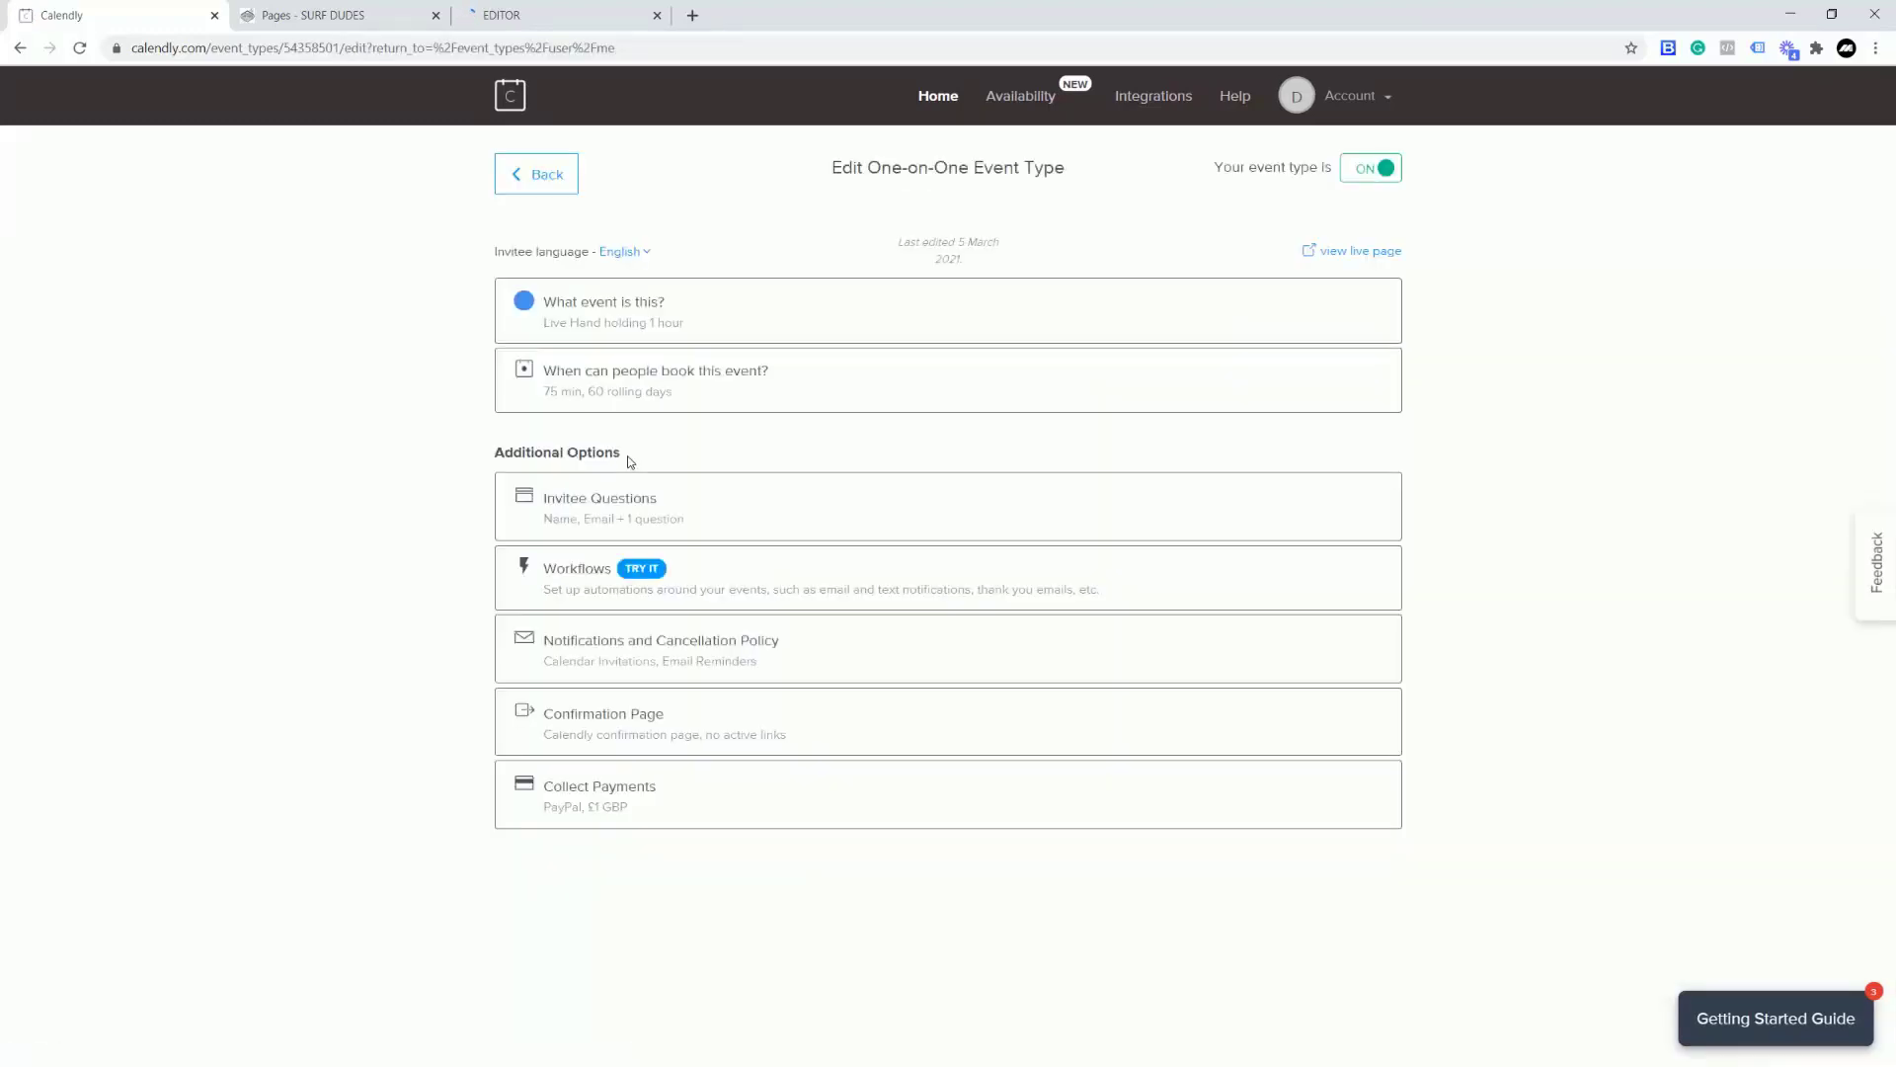
left_click(20, 47)
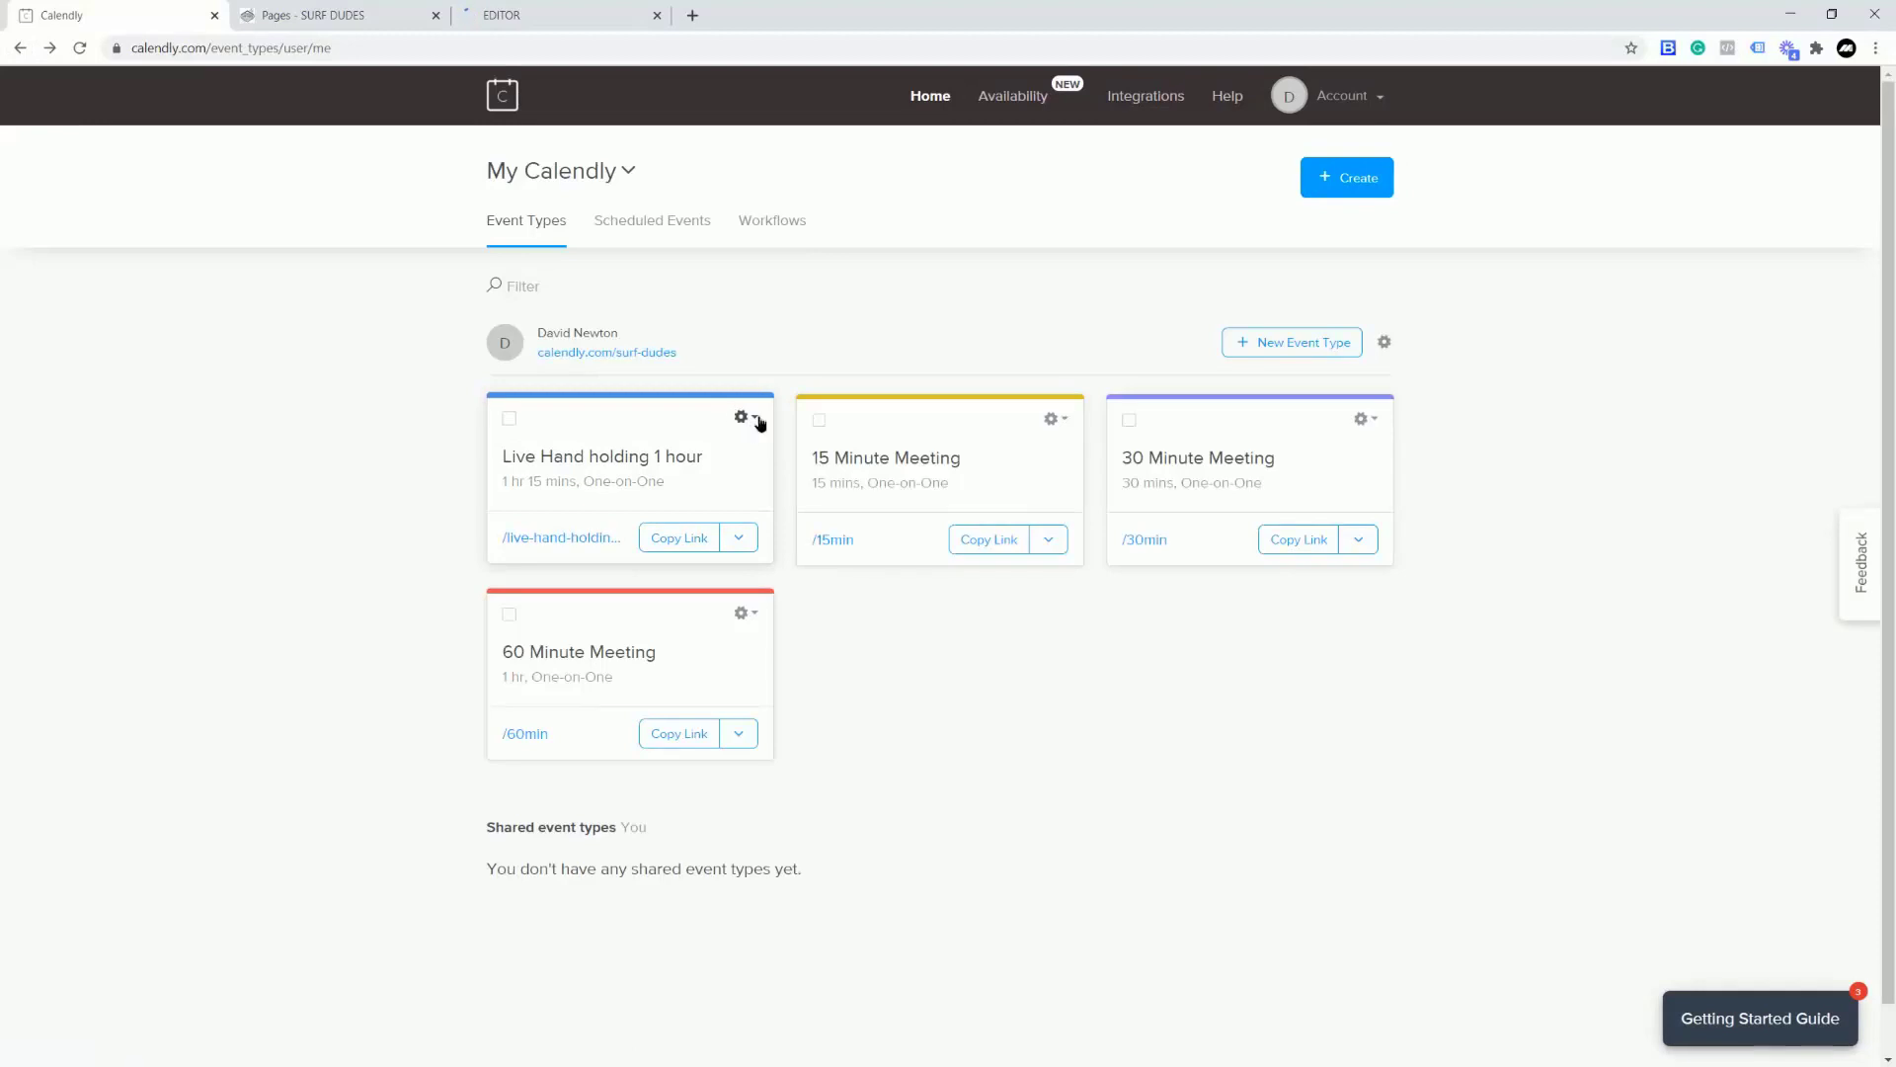
left_click(749, 417)
left_click(743, 599)
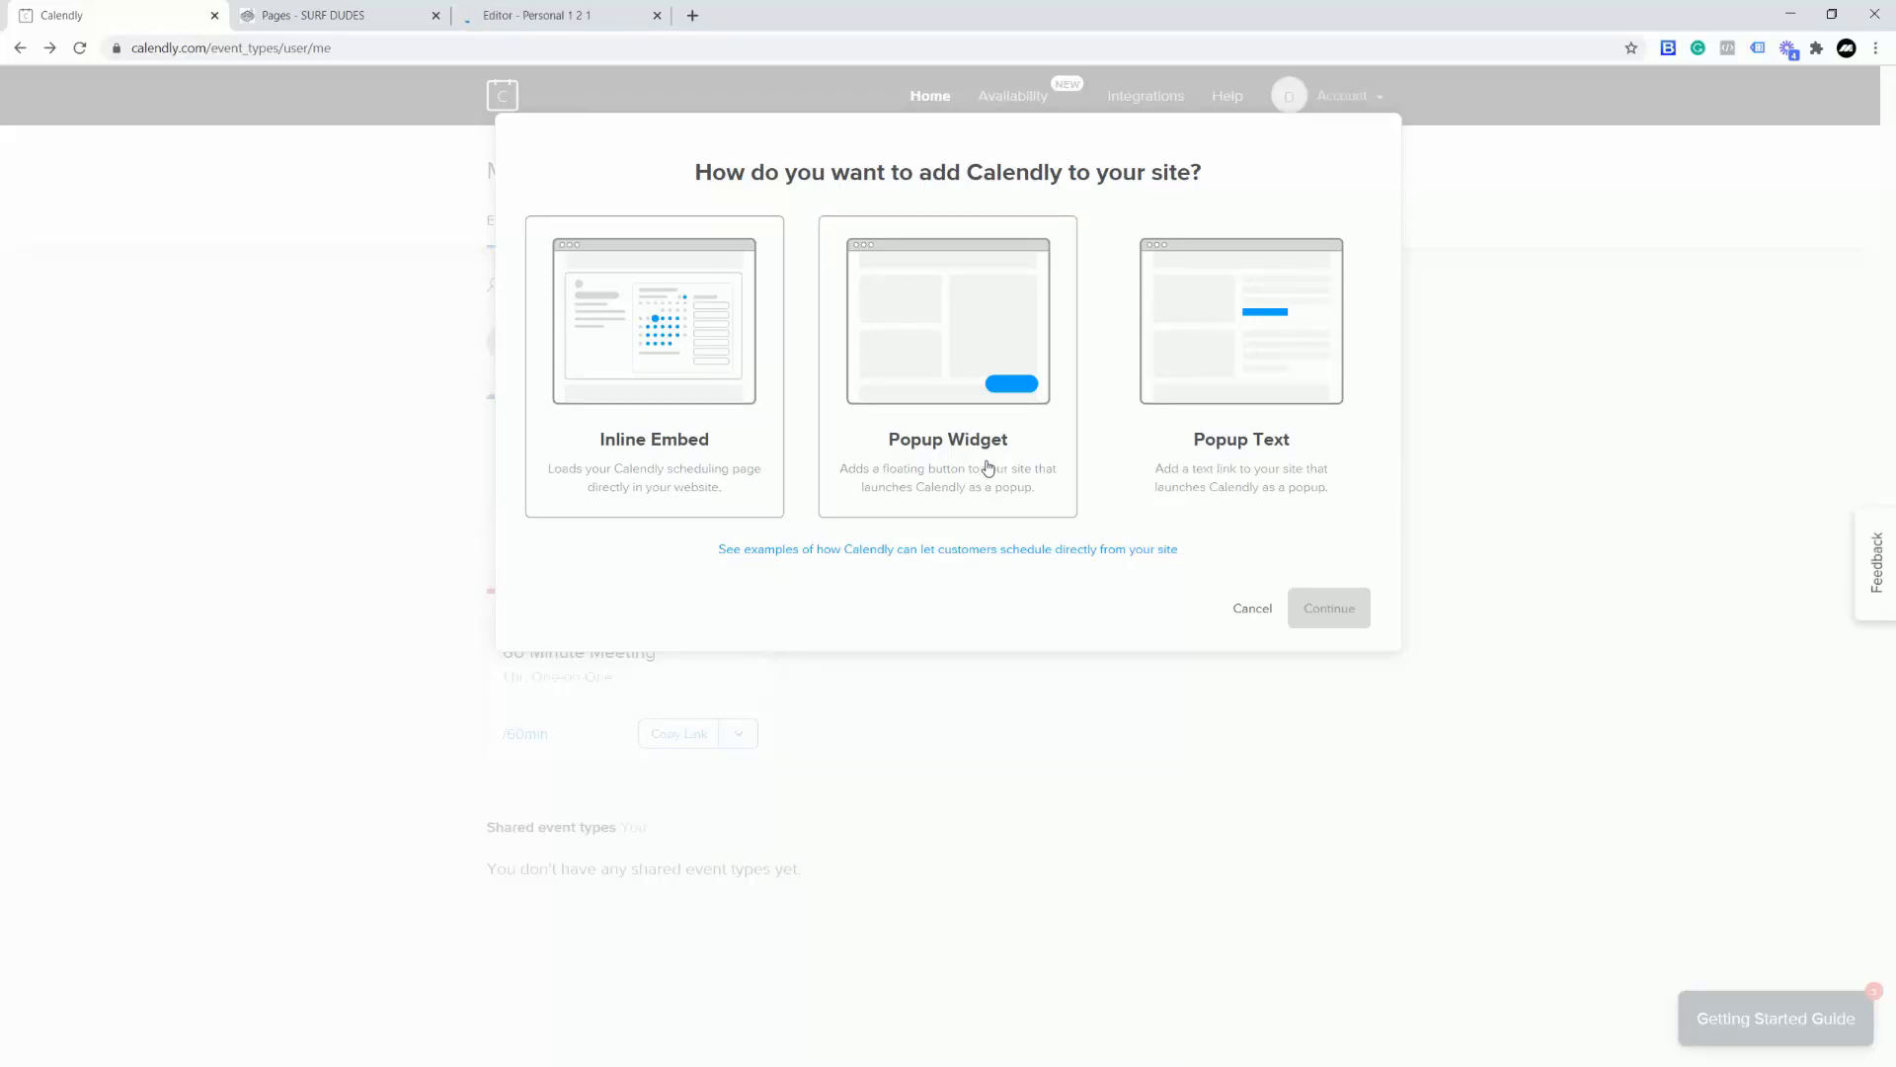
left_click(665, 437)
left_click(1331, 614)
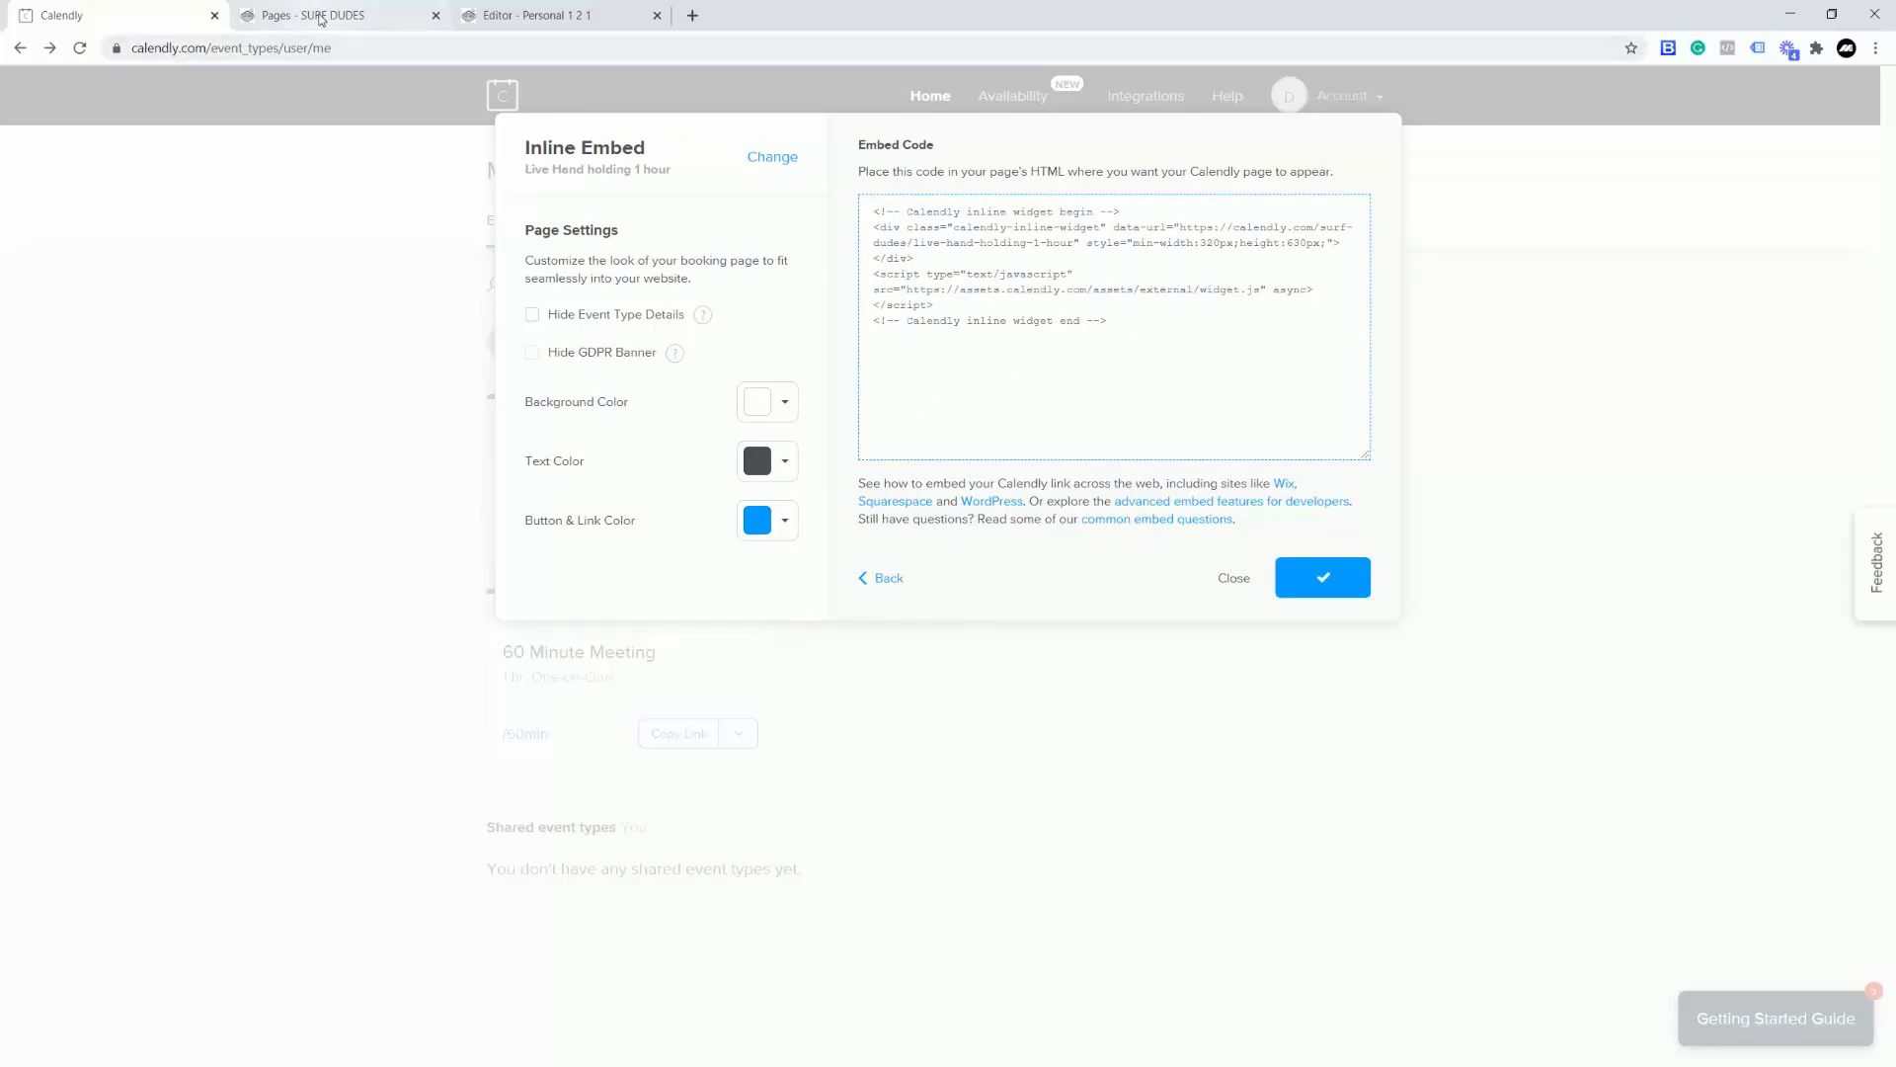
left_click(319, 27)
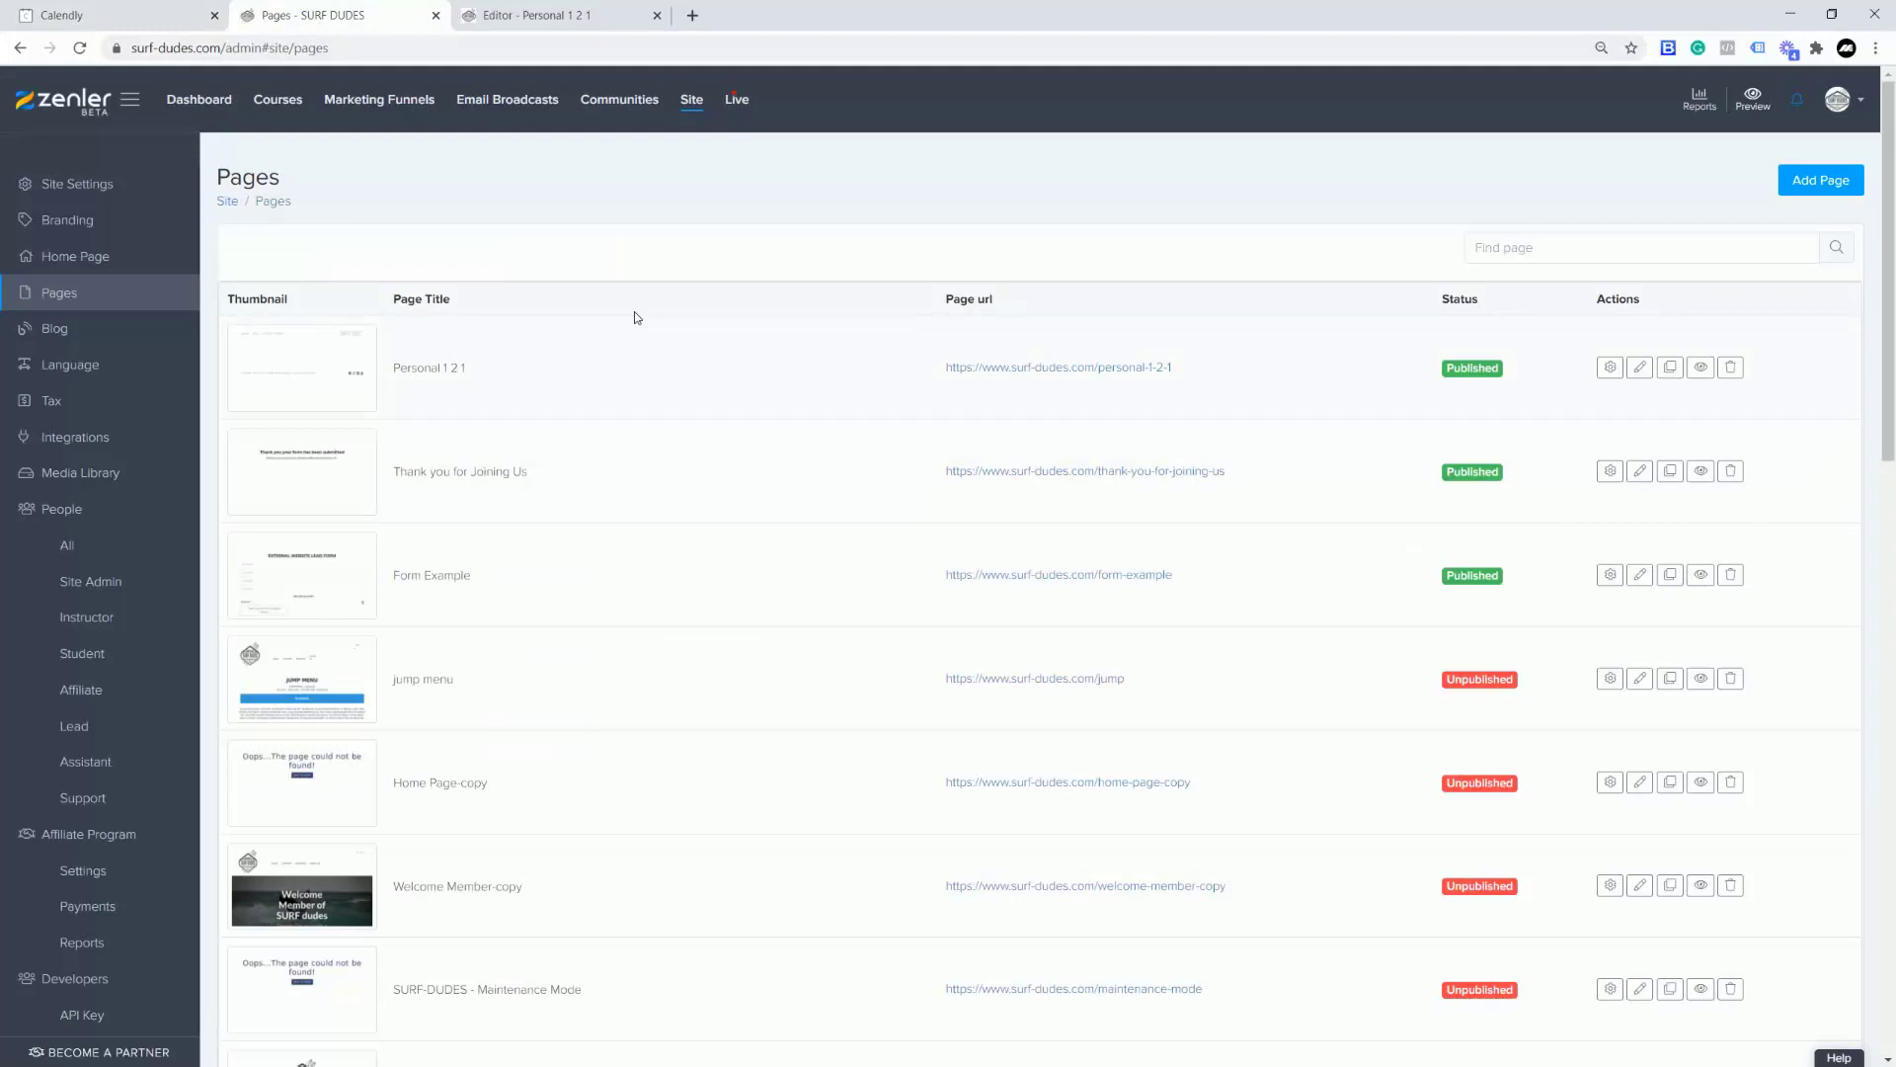
Step: Add a full-width row with a Heading 1 reading 'BOOK AND PAY FOR YOUR 121 SESSION'
left_click(538, 15)
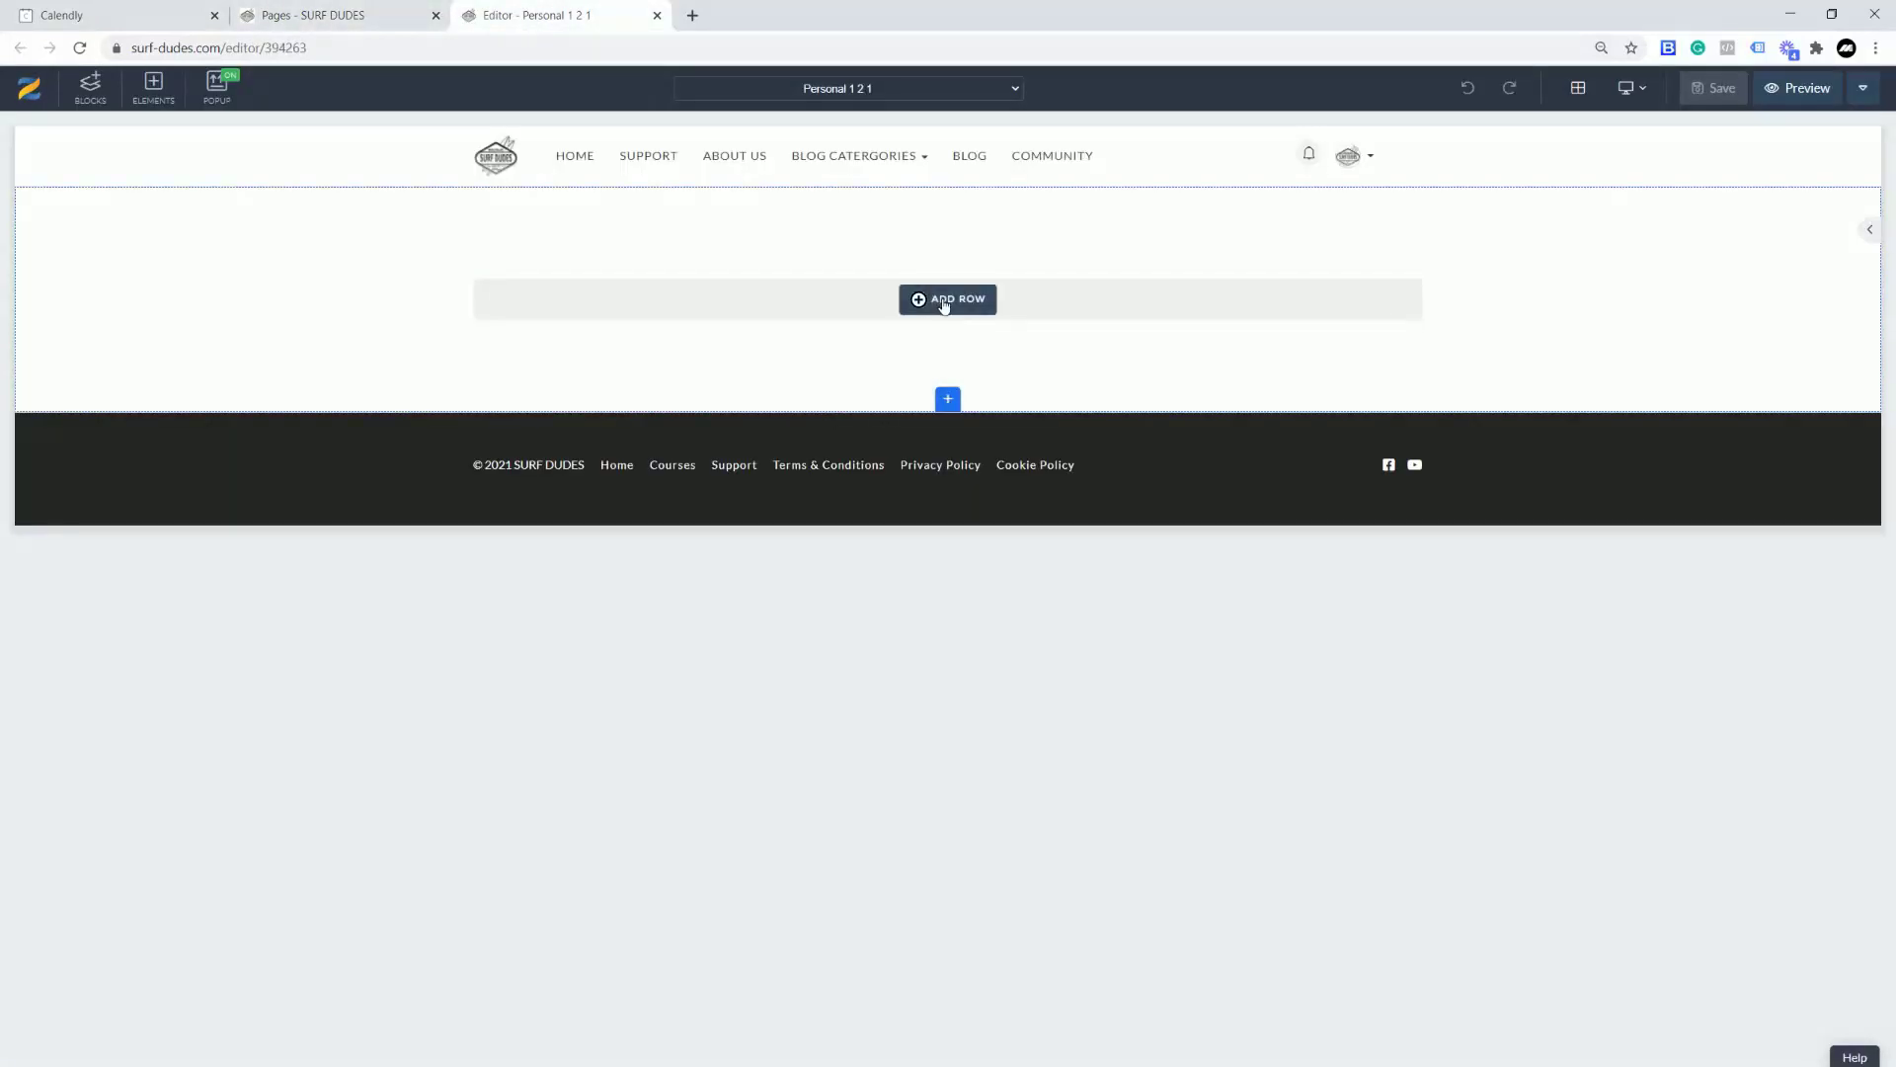
left_click(943, 304)
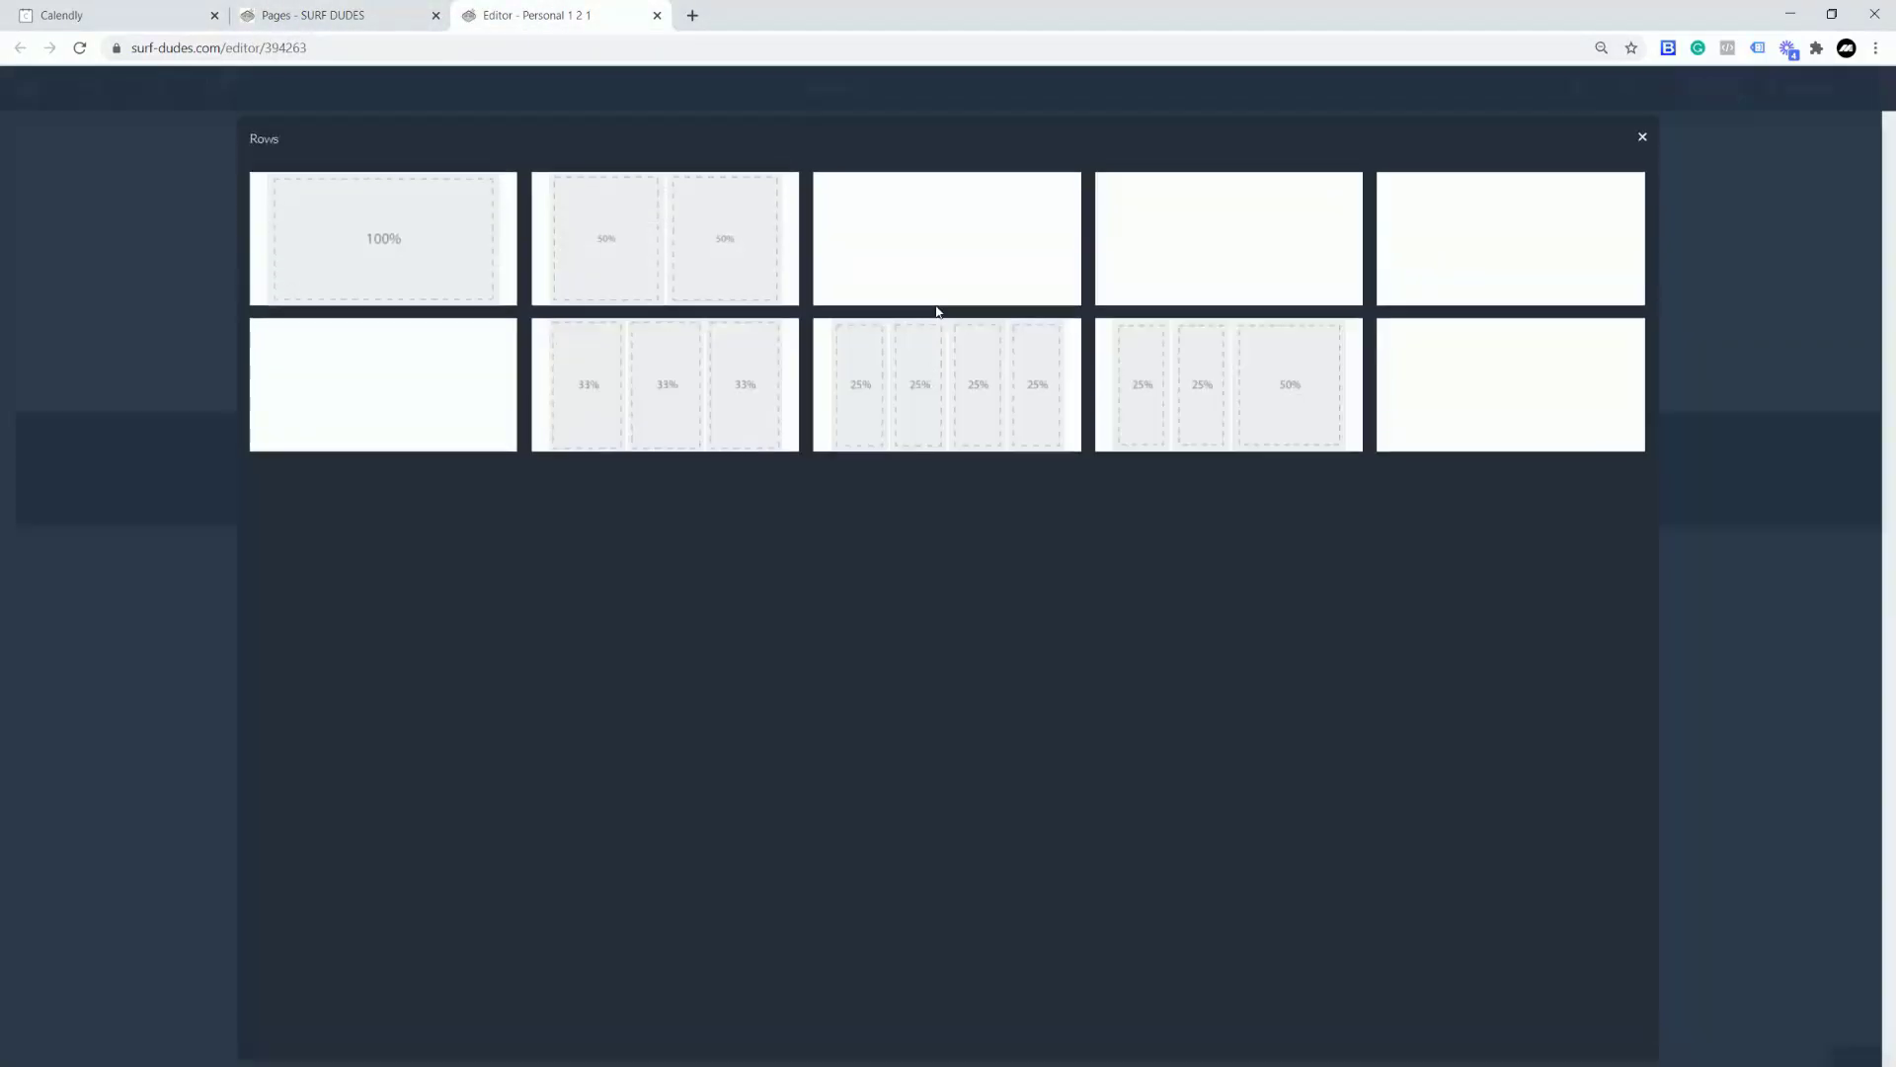
left_click(392, 254)
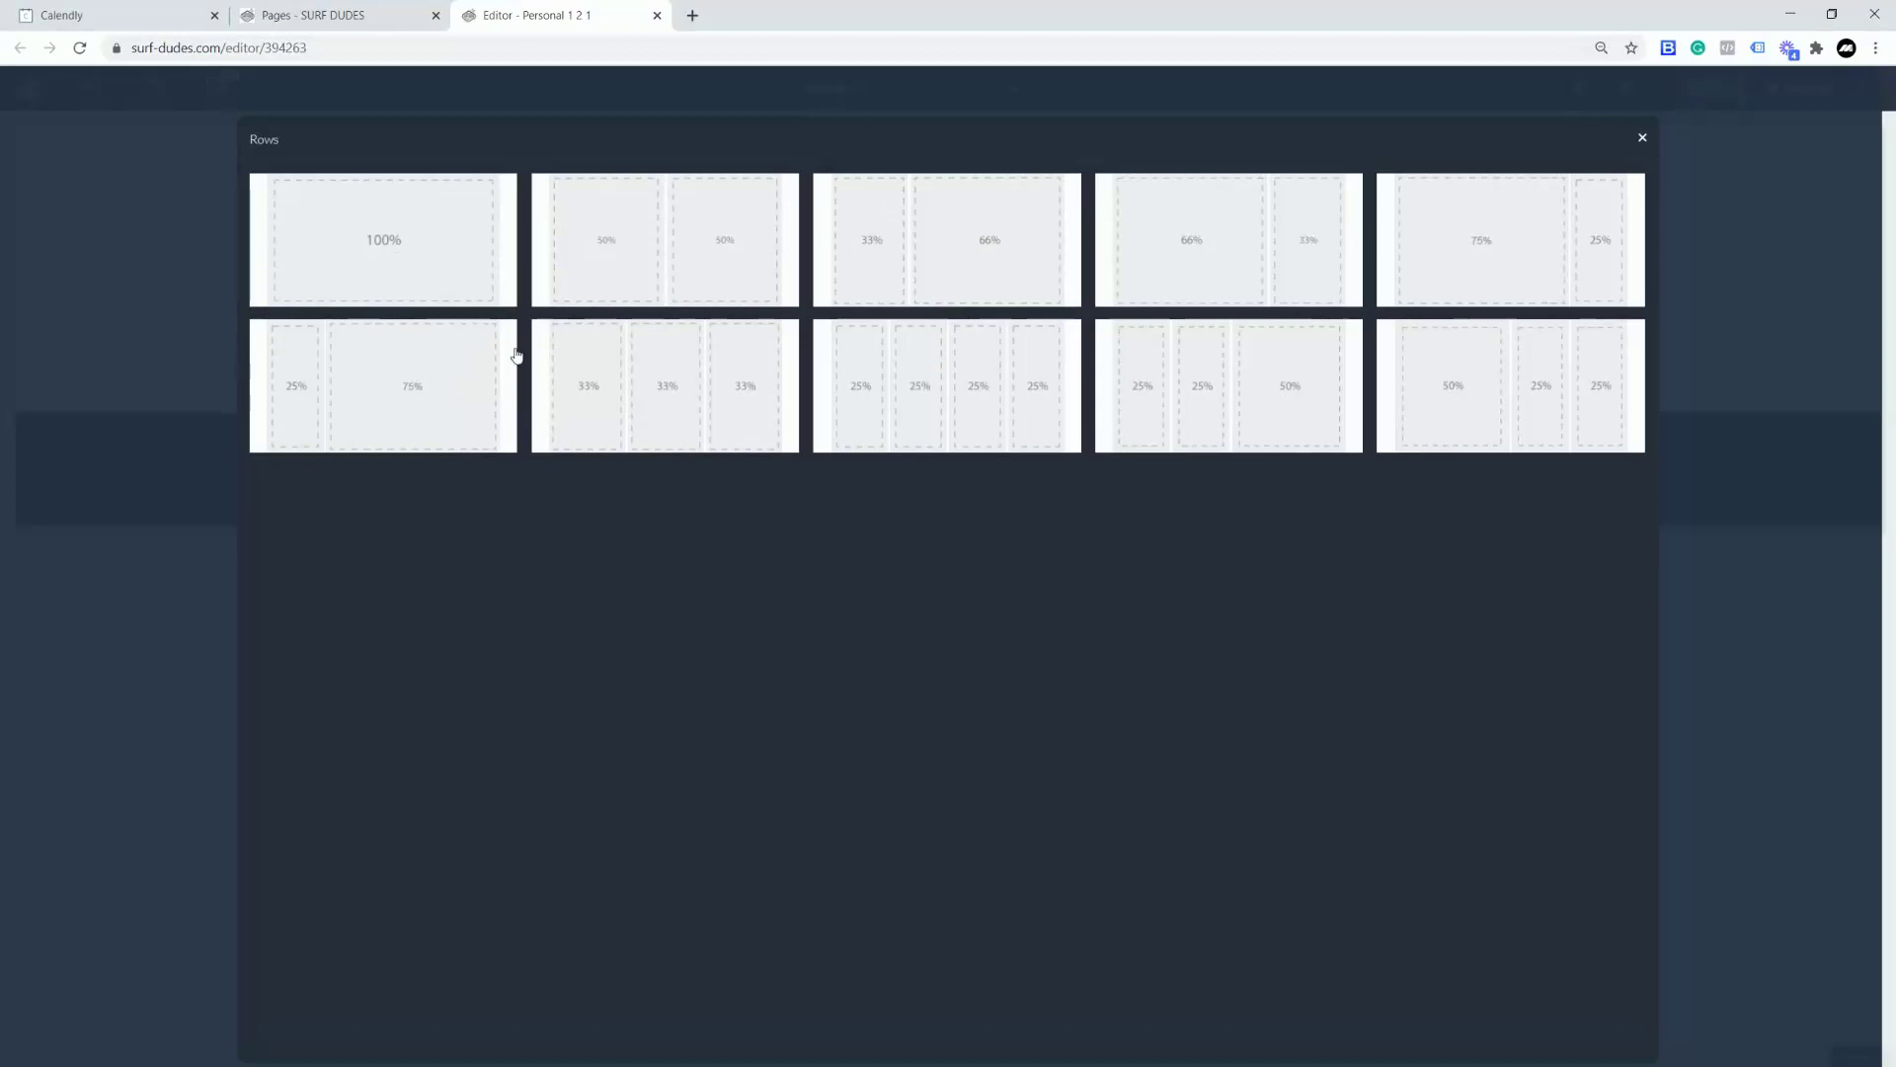
left_click(955, 312)
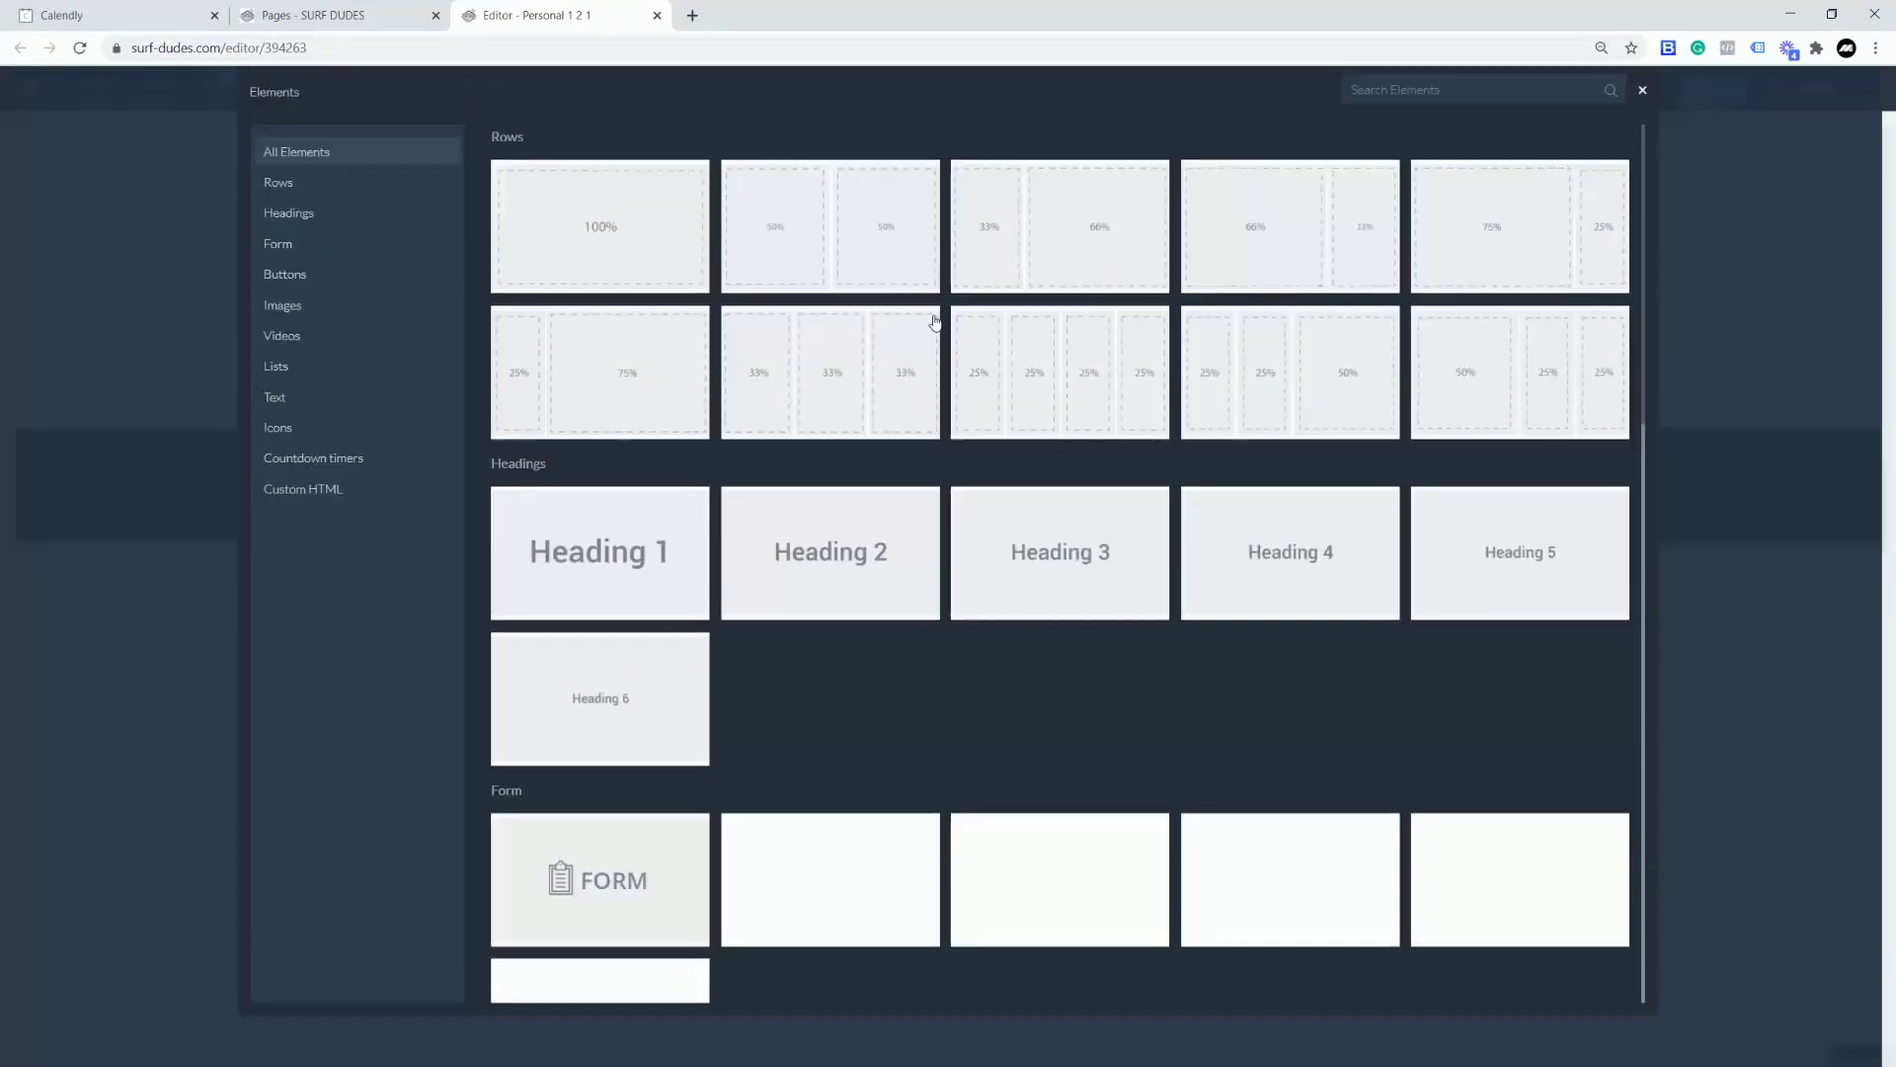
left_click(606, 614)
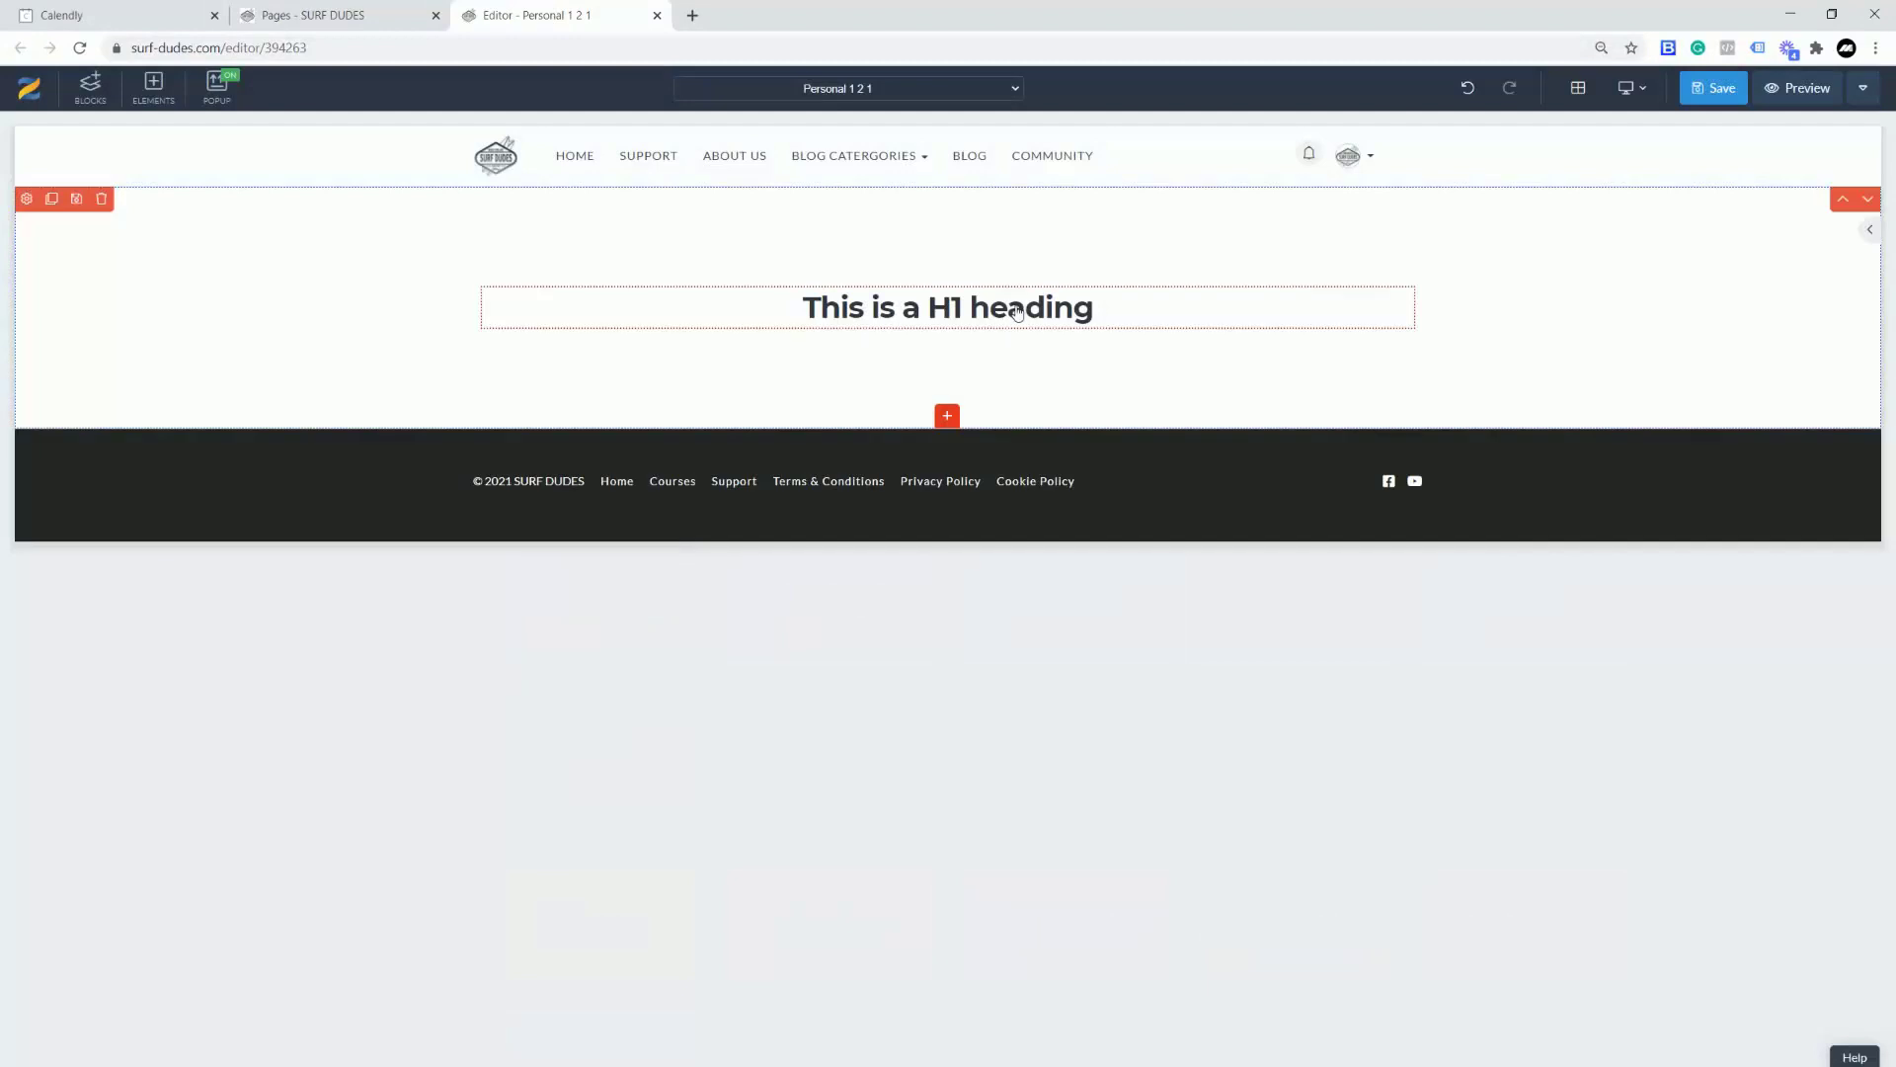
left_click(1103, 301)
left_click_drag(1112, 307, 774, 305)
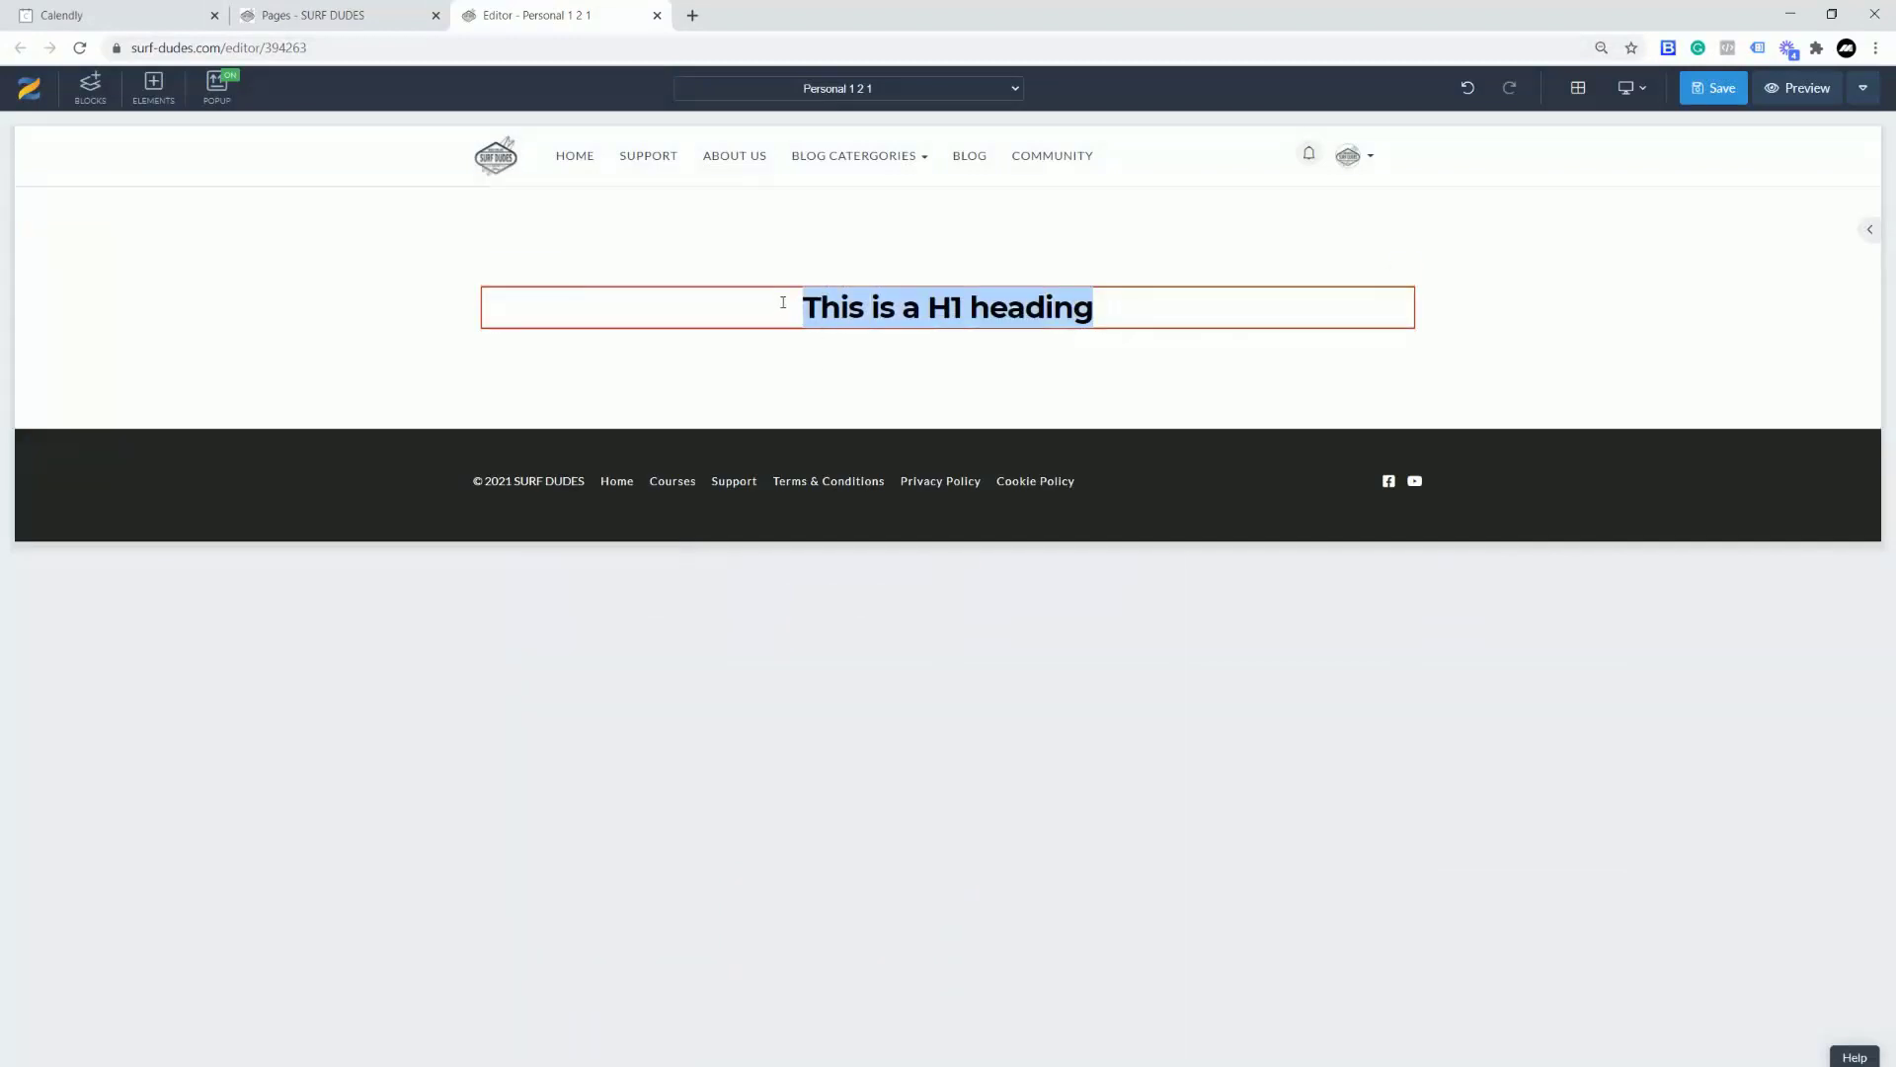
type("BOOK AND")
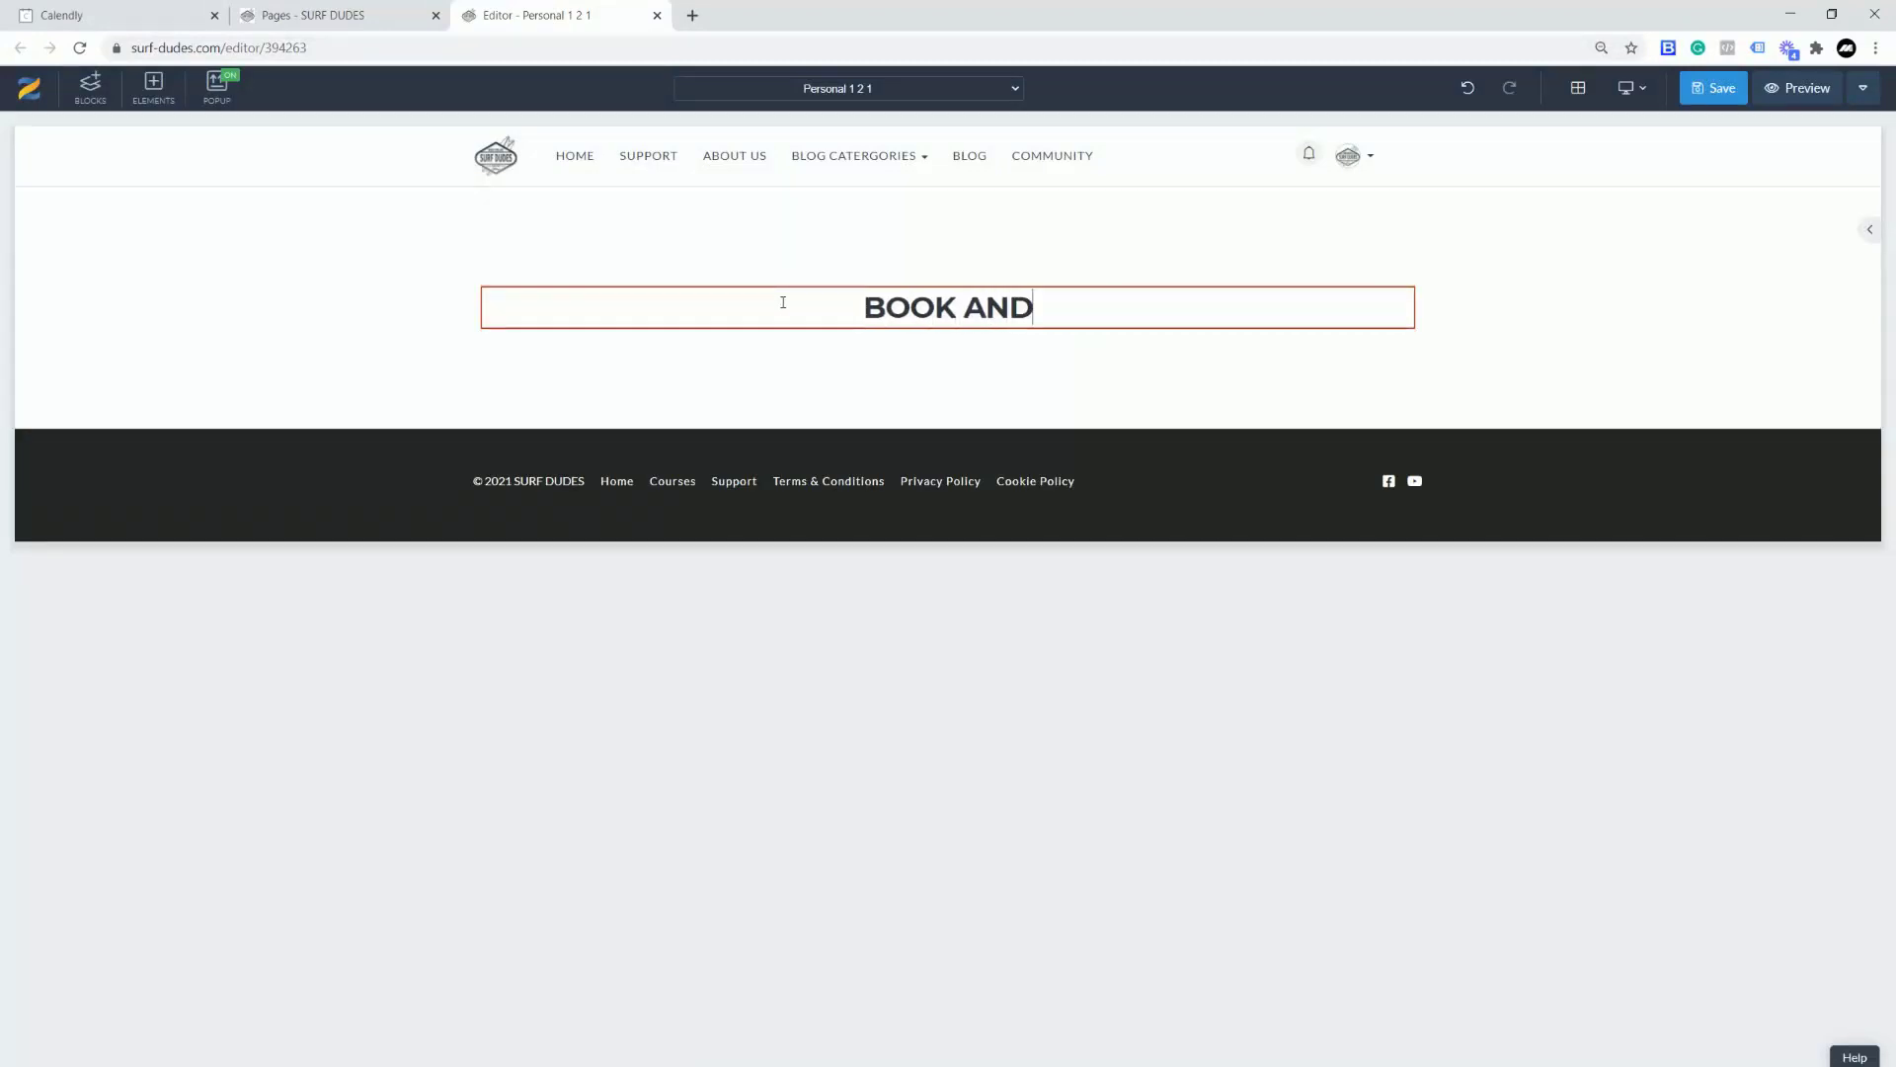
type(" PAY FOR Y")
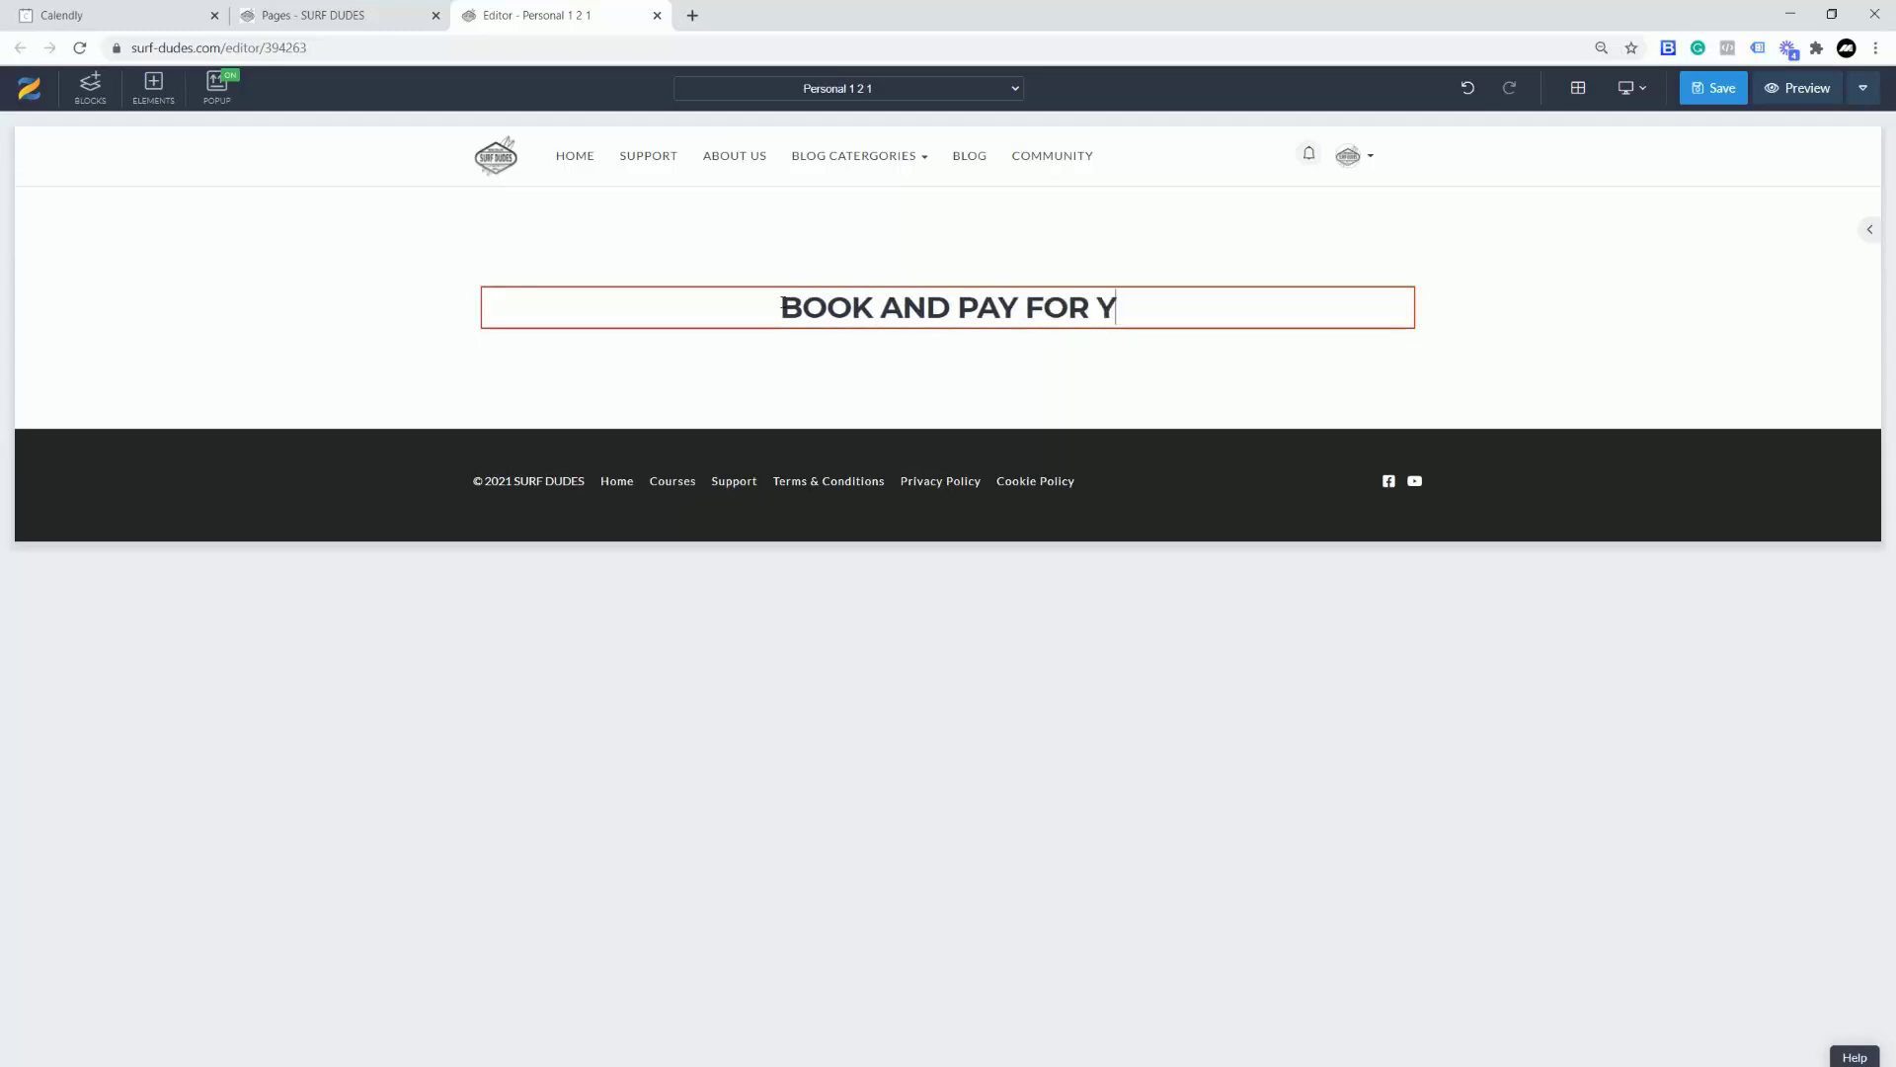
type("OUR 121")
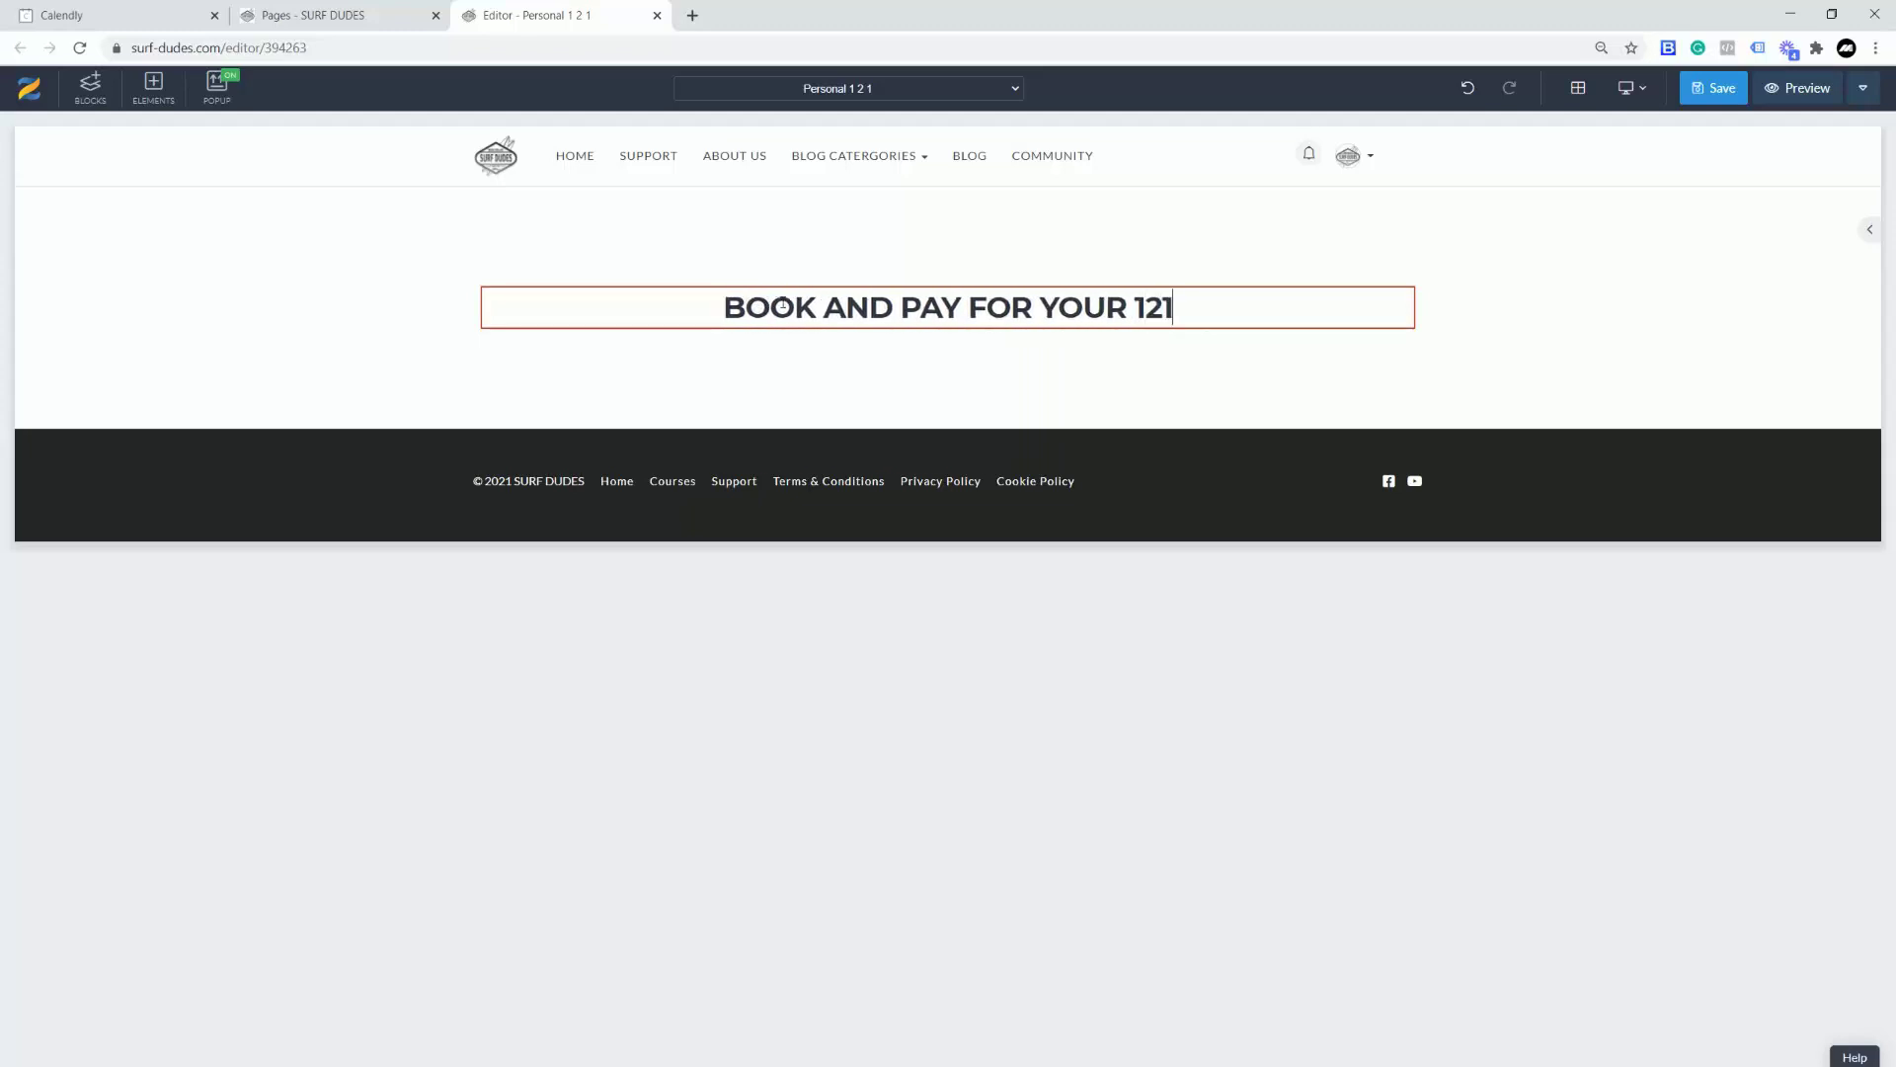
type(" SESSION")
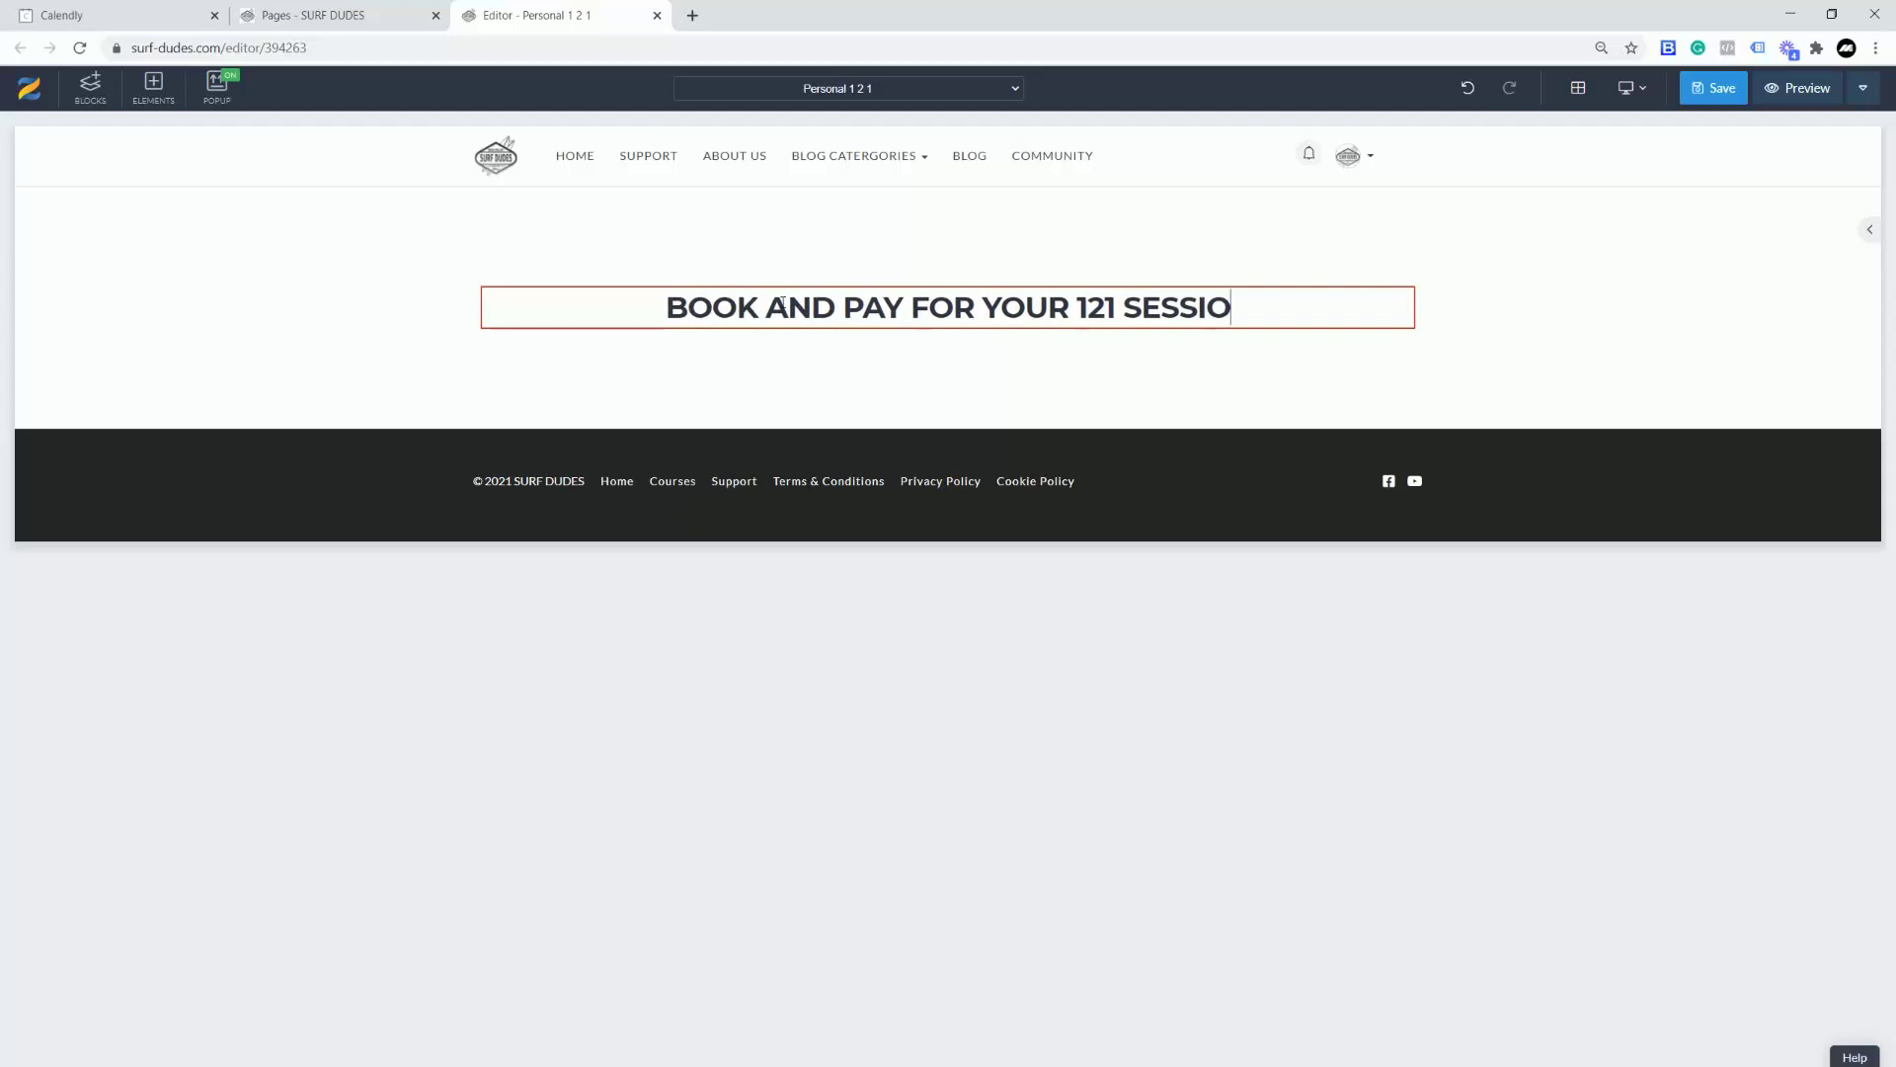
Step: Clone the heading and delete the copy to leave an empty row beneath it
left_click(993, 343)
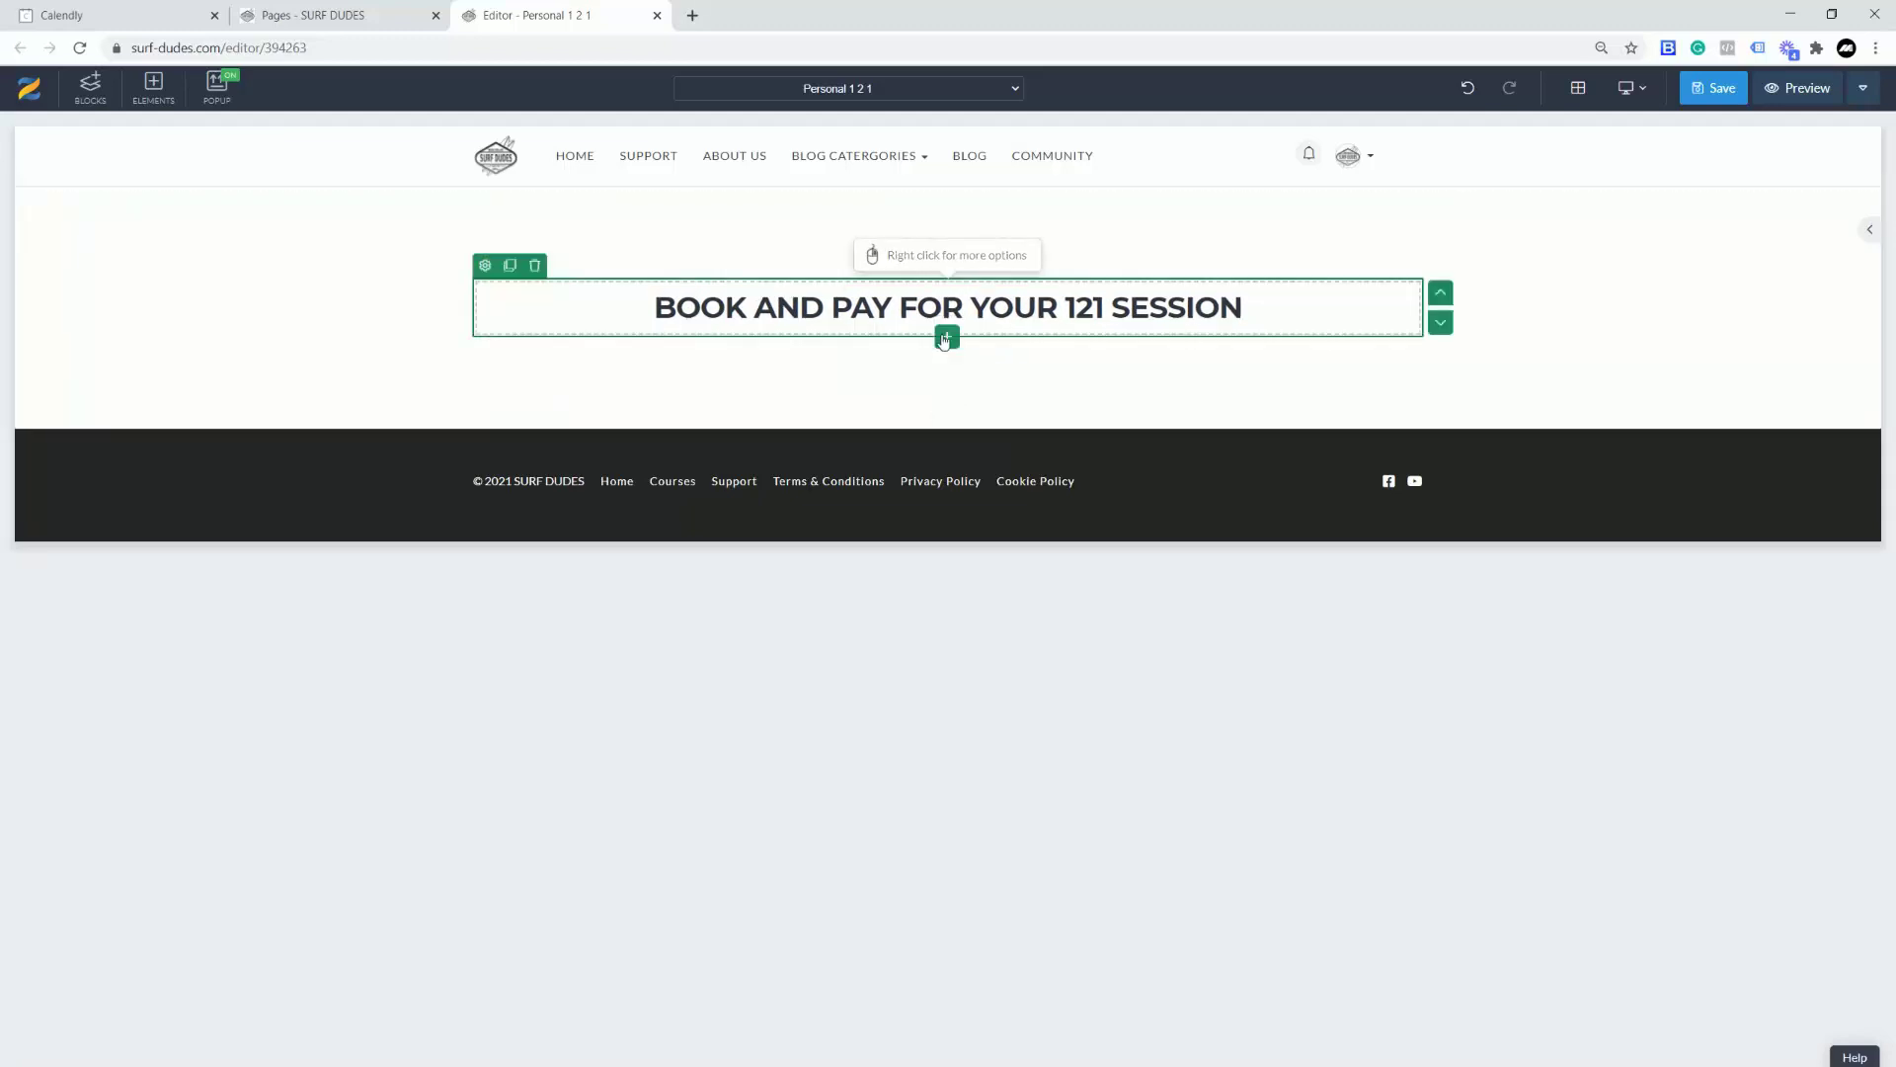
left_click(535, 264)
left_click(915, 273)
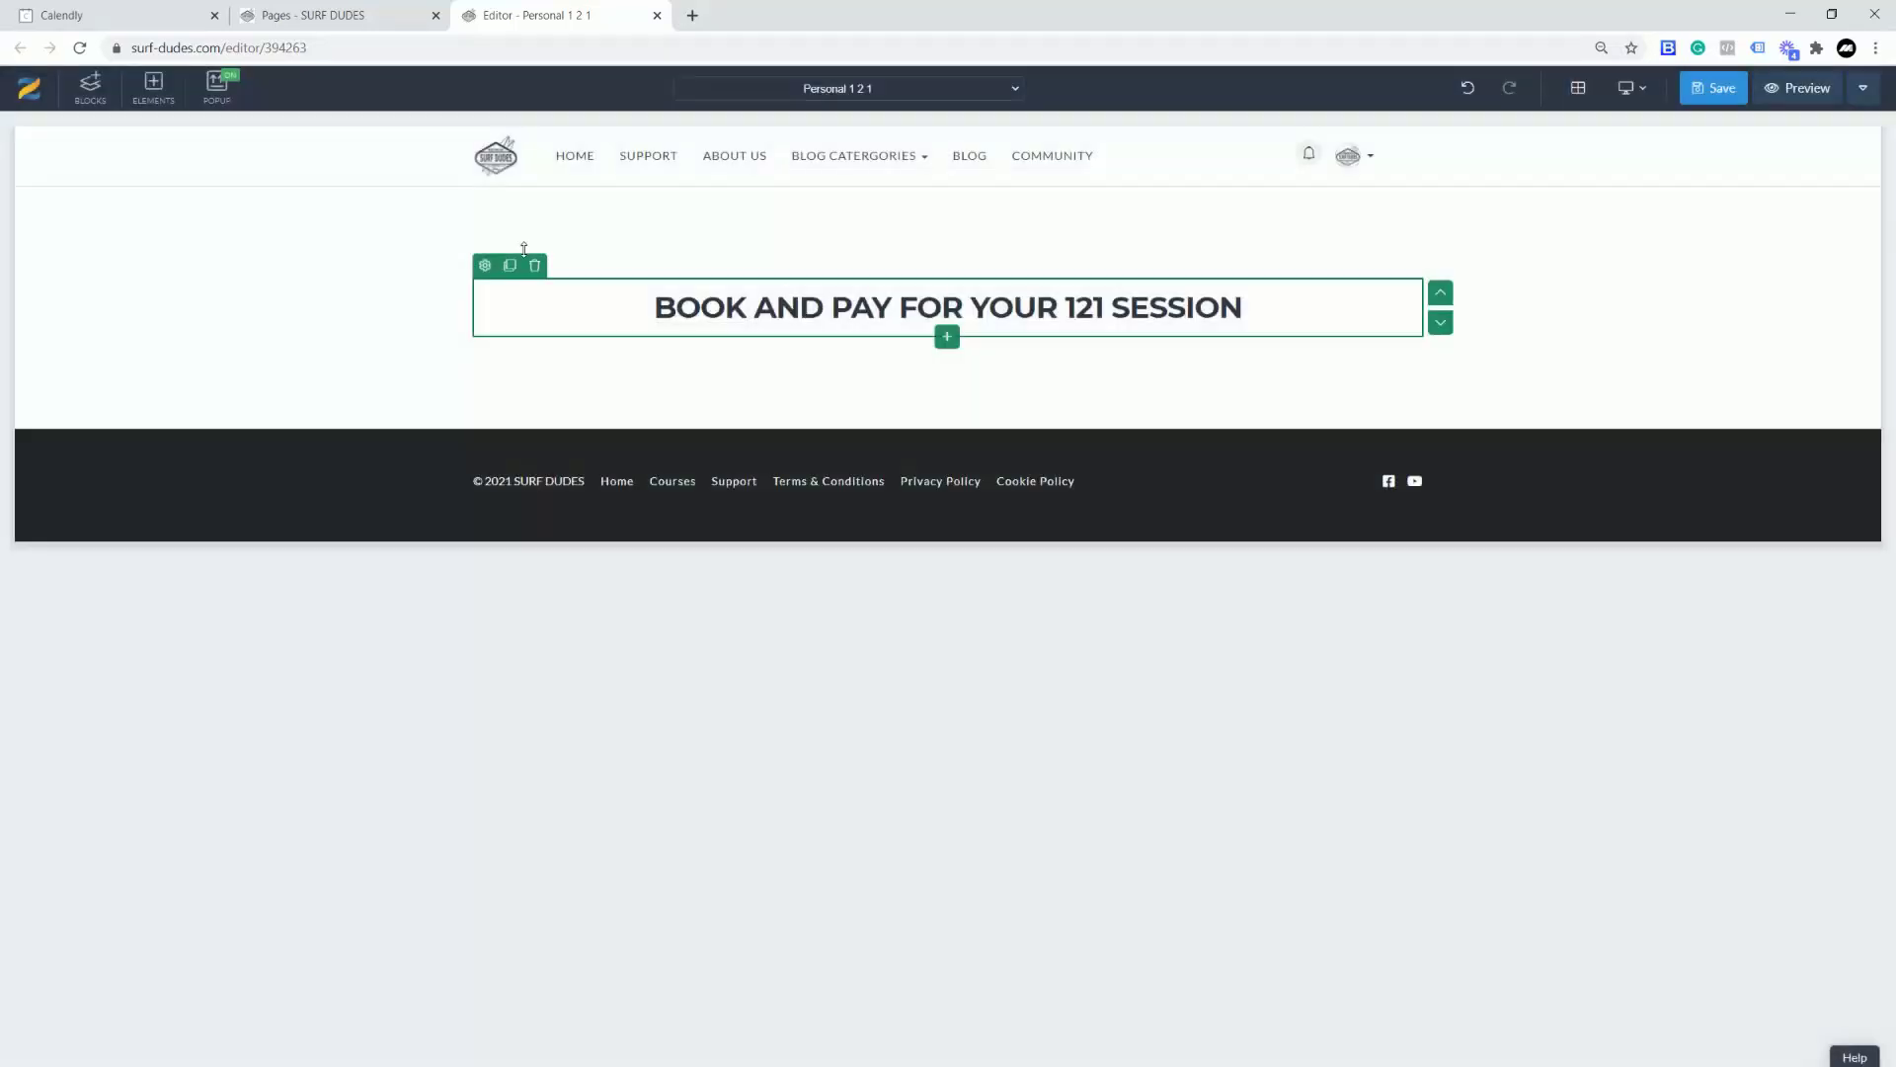
left_click(509, 267)
left_click(942, 390)
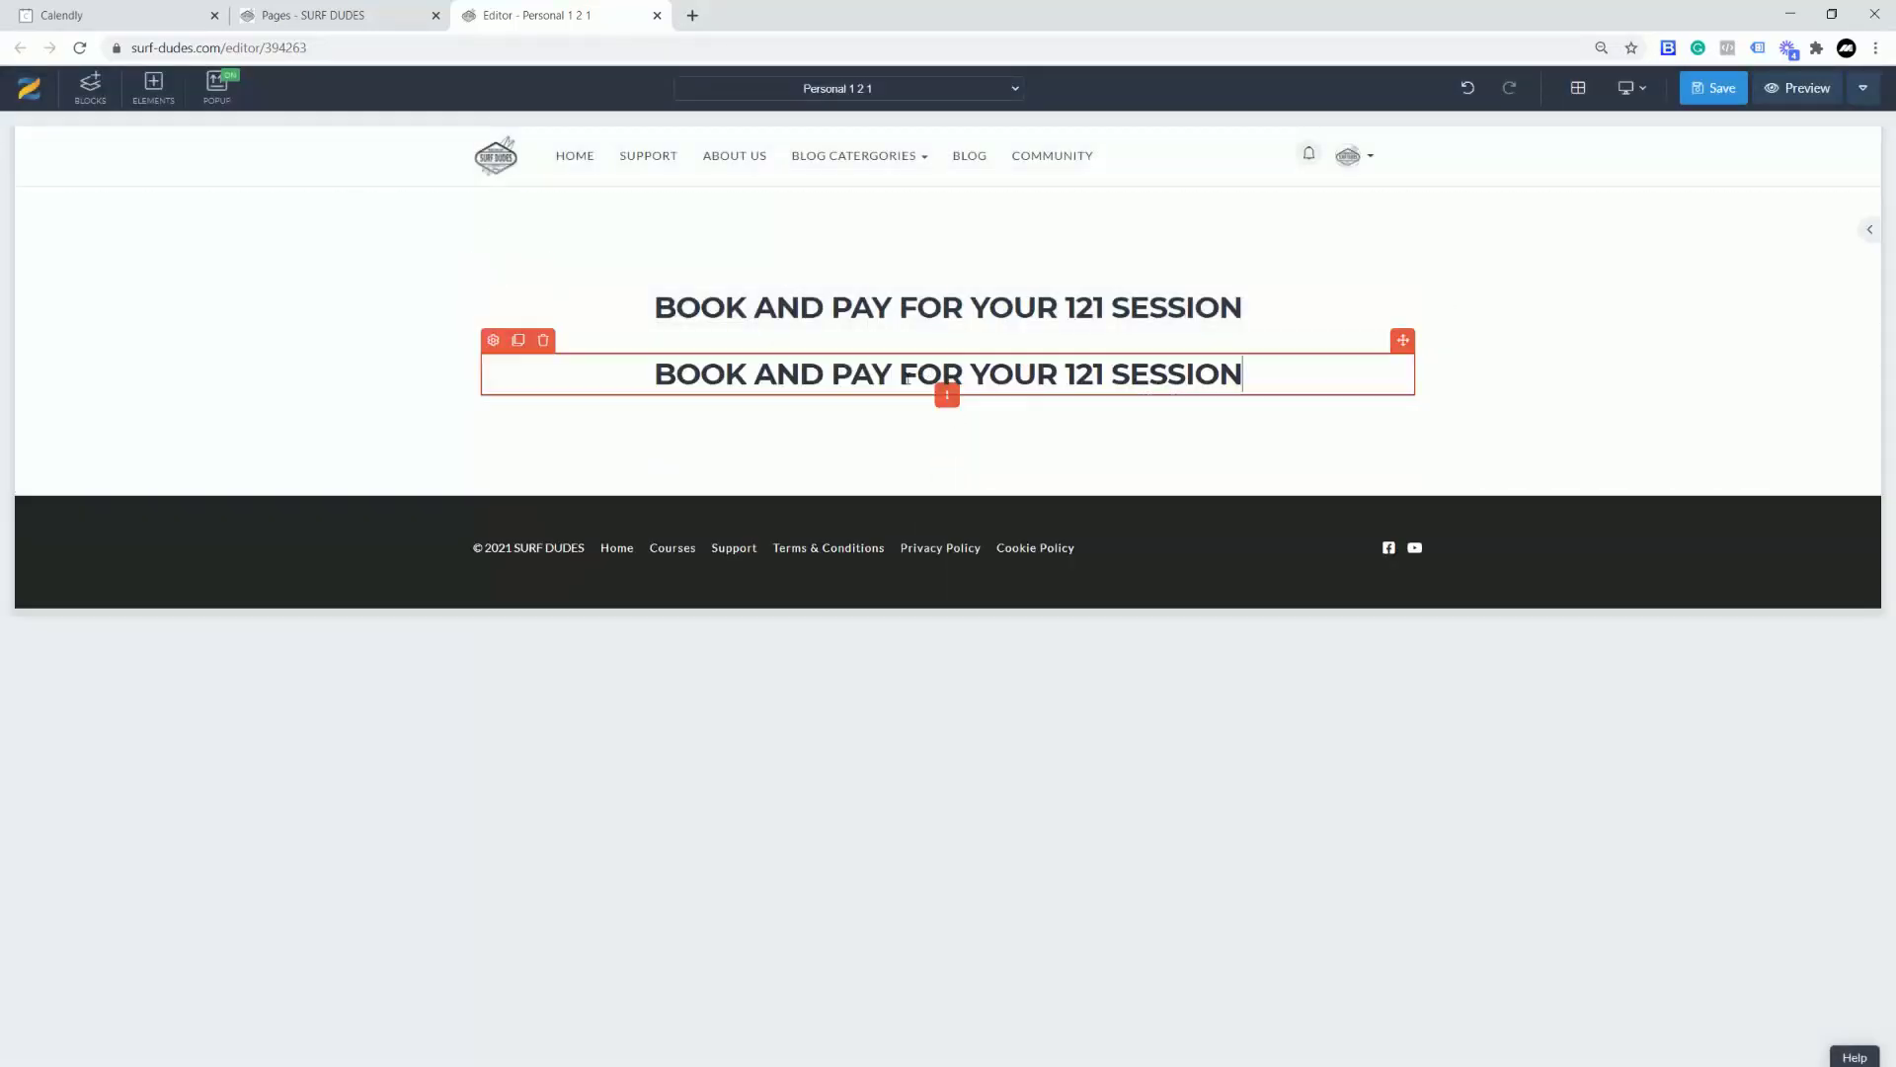
left_click(542, 340)
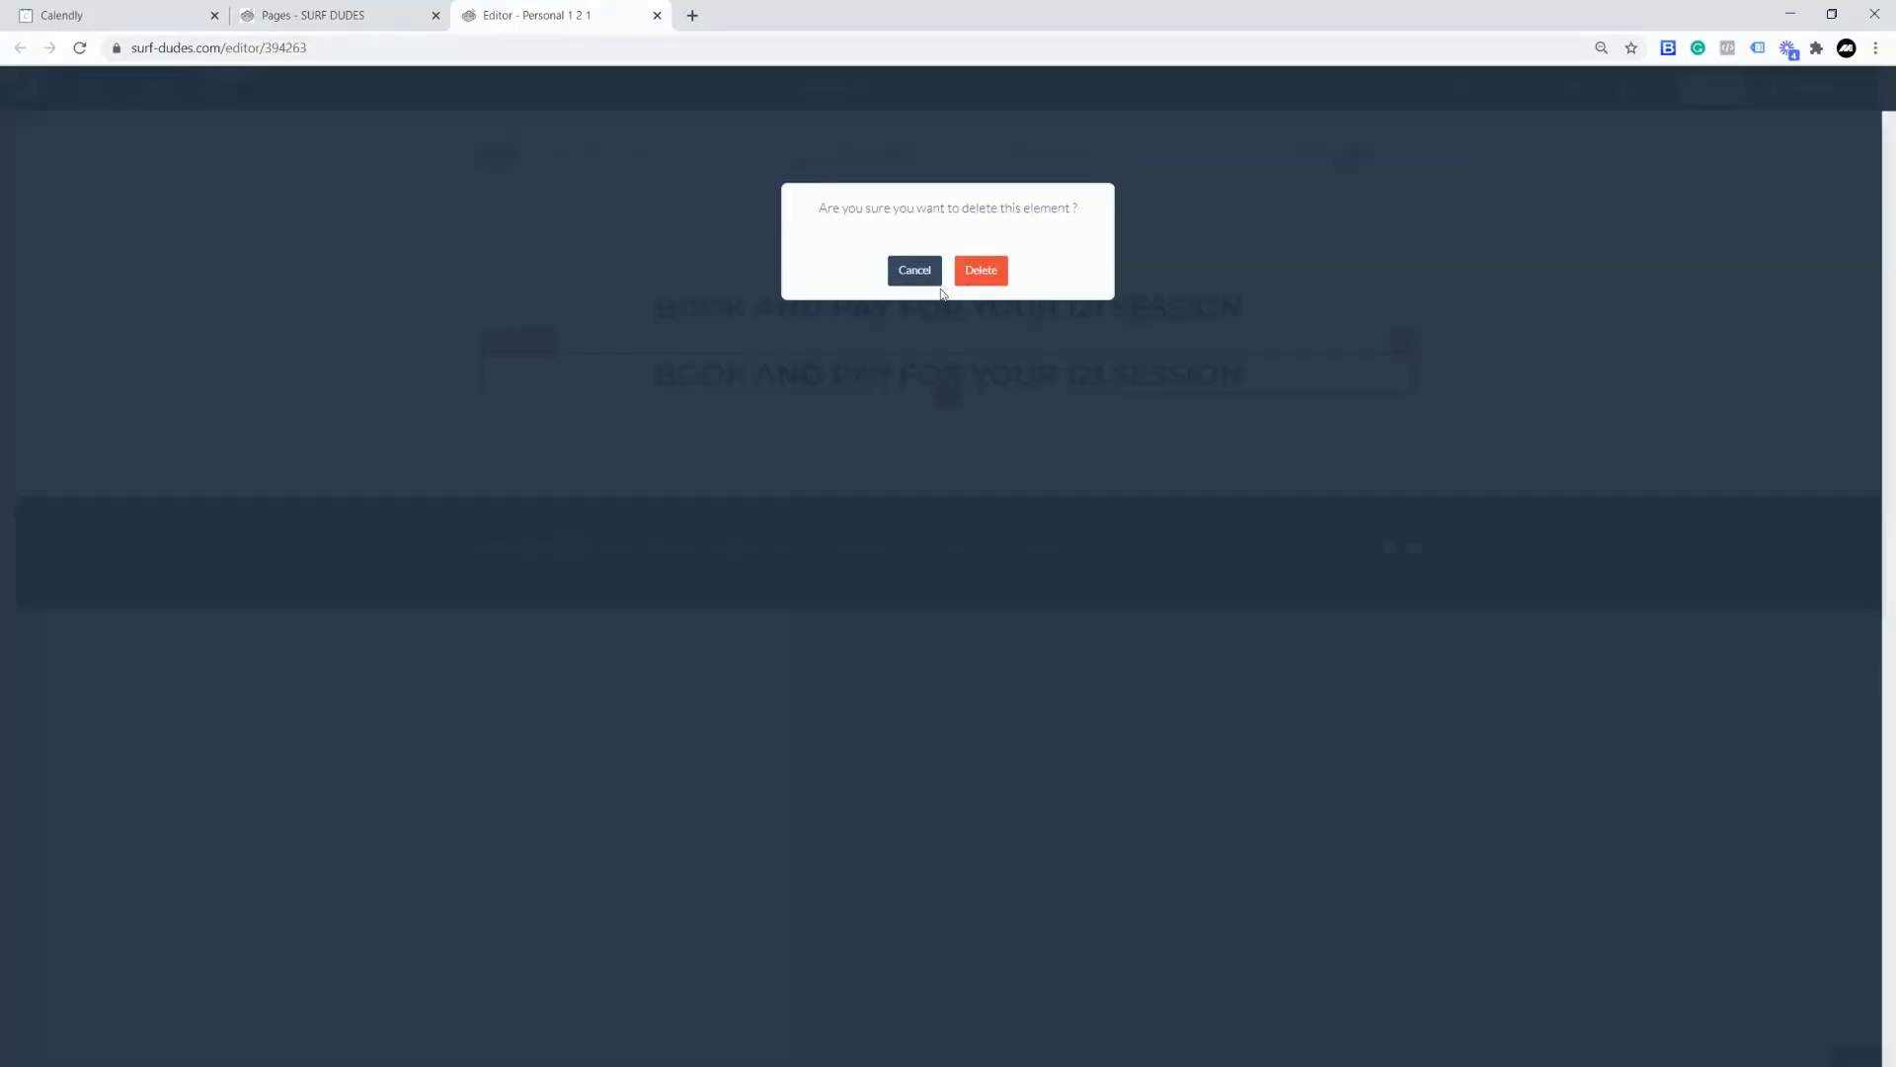
left_click(976, 283)
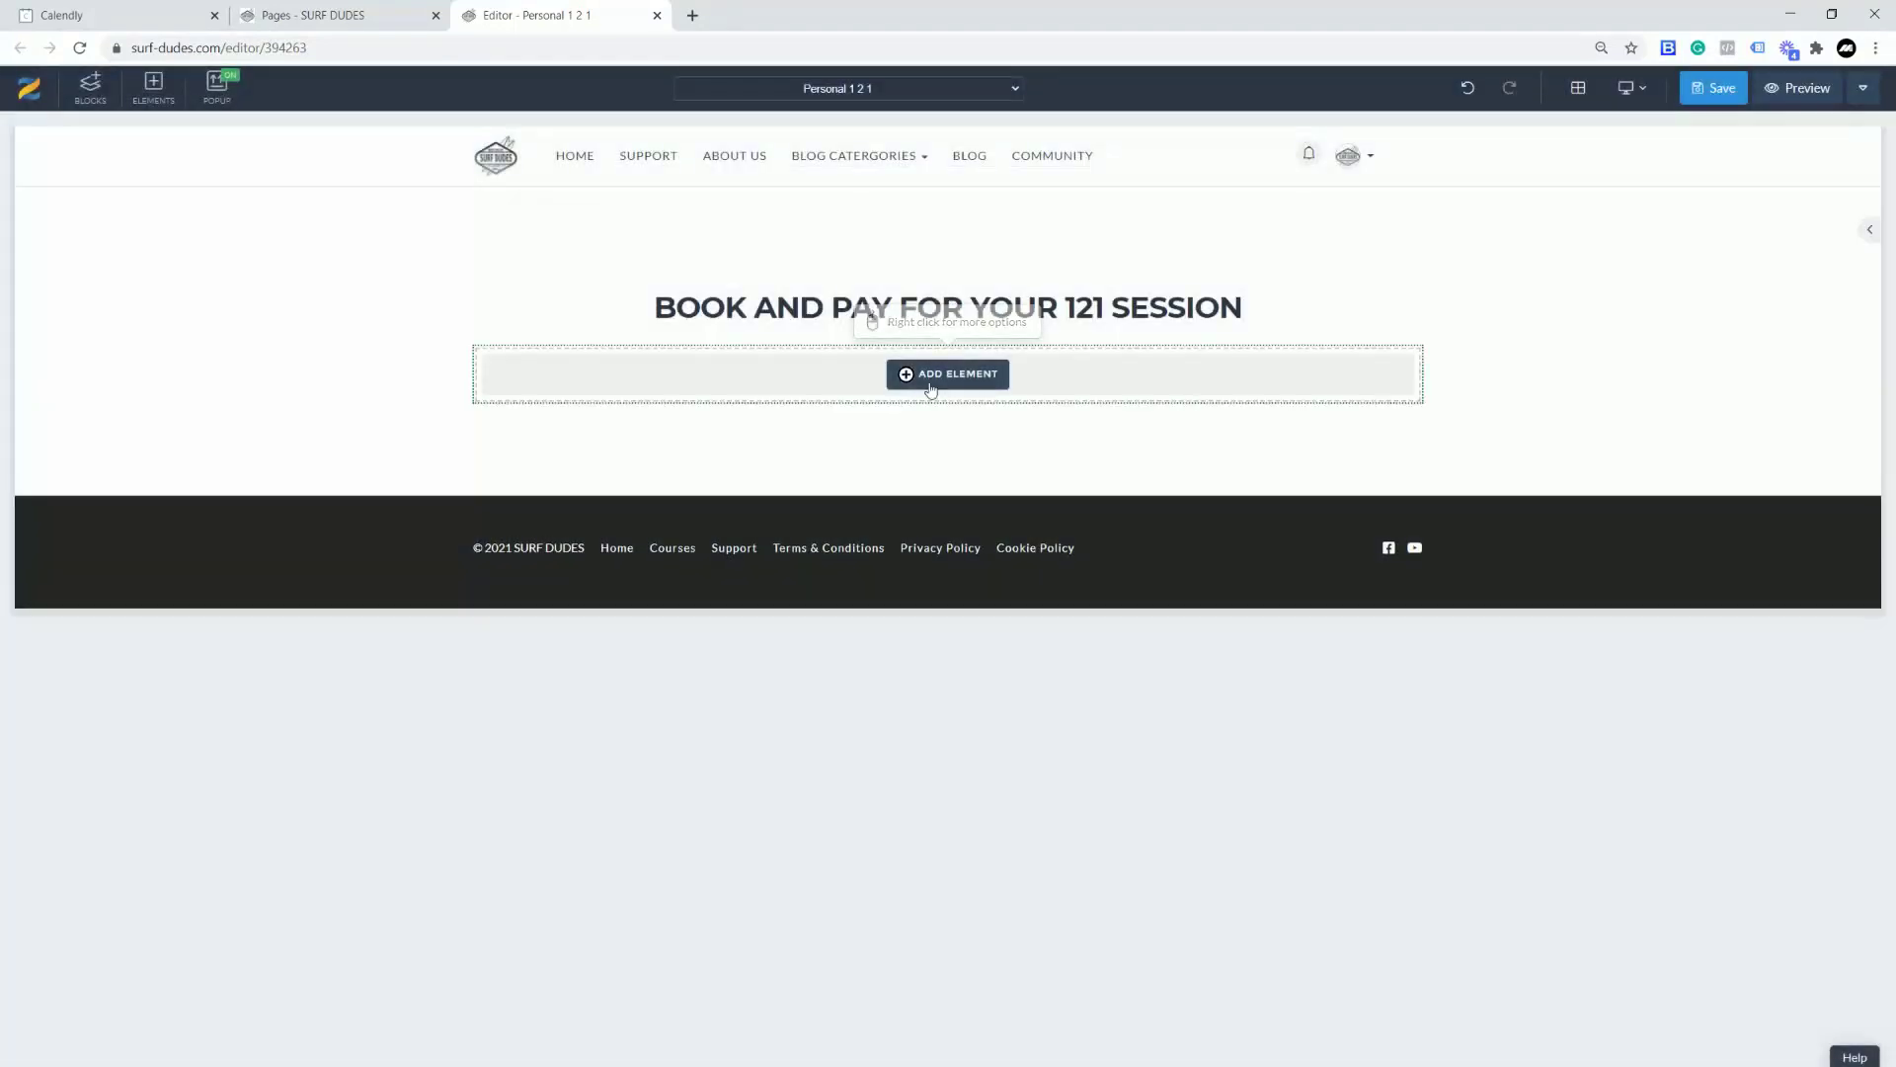
Step: Add a Custom HTML element whose code is replaced with the Calendly inline embed
left_click(923, 391)
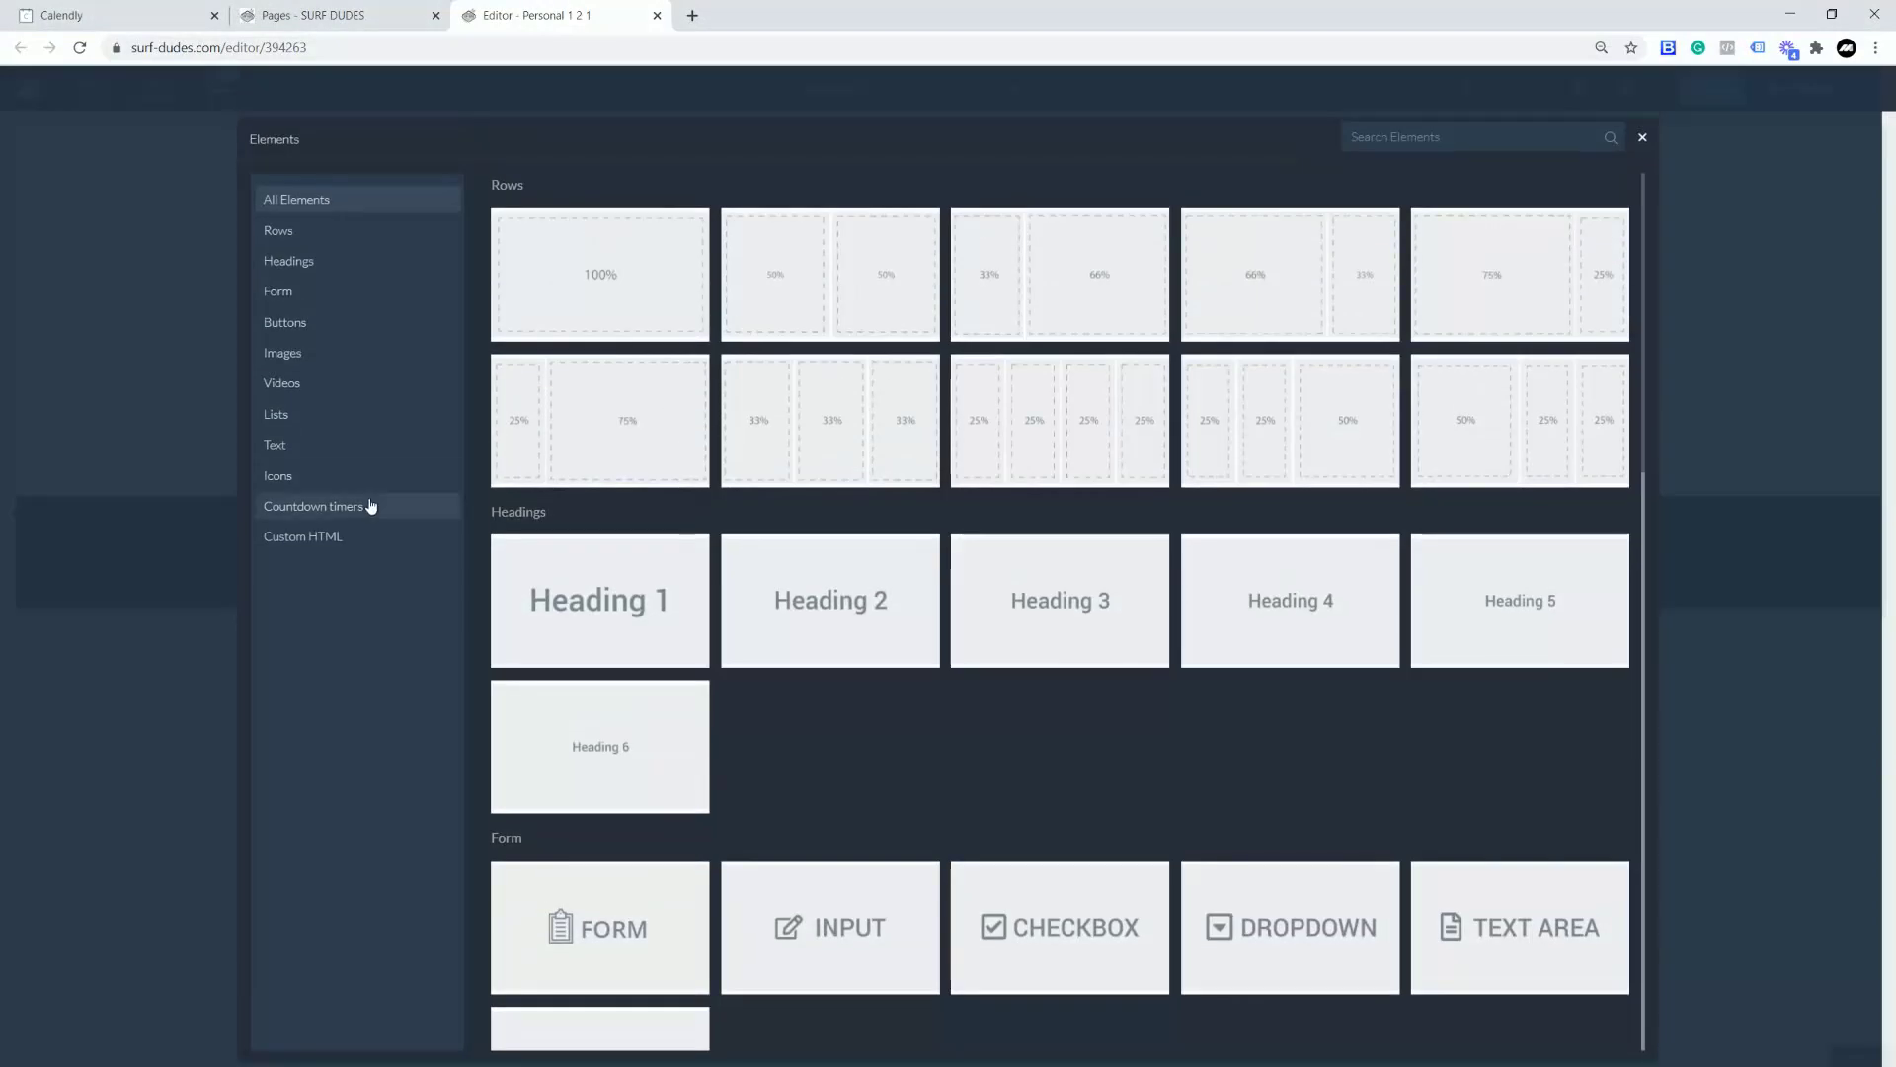
left_click(293, 541)
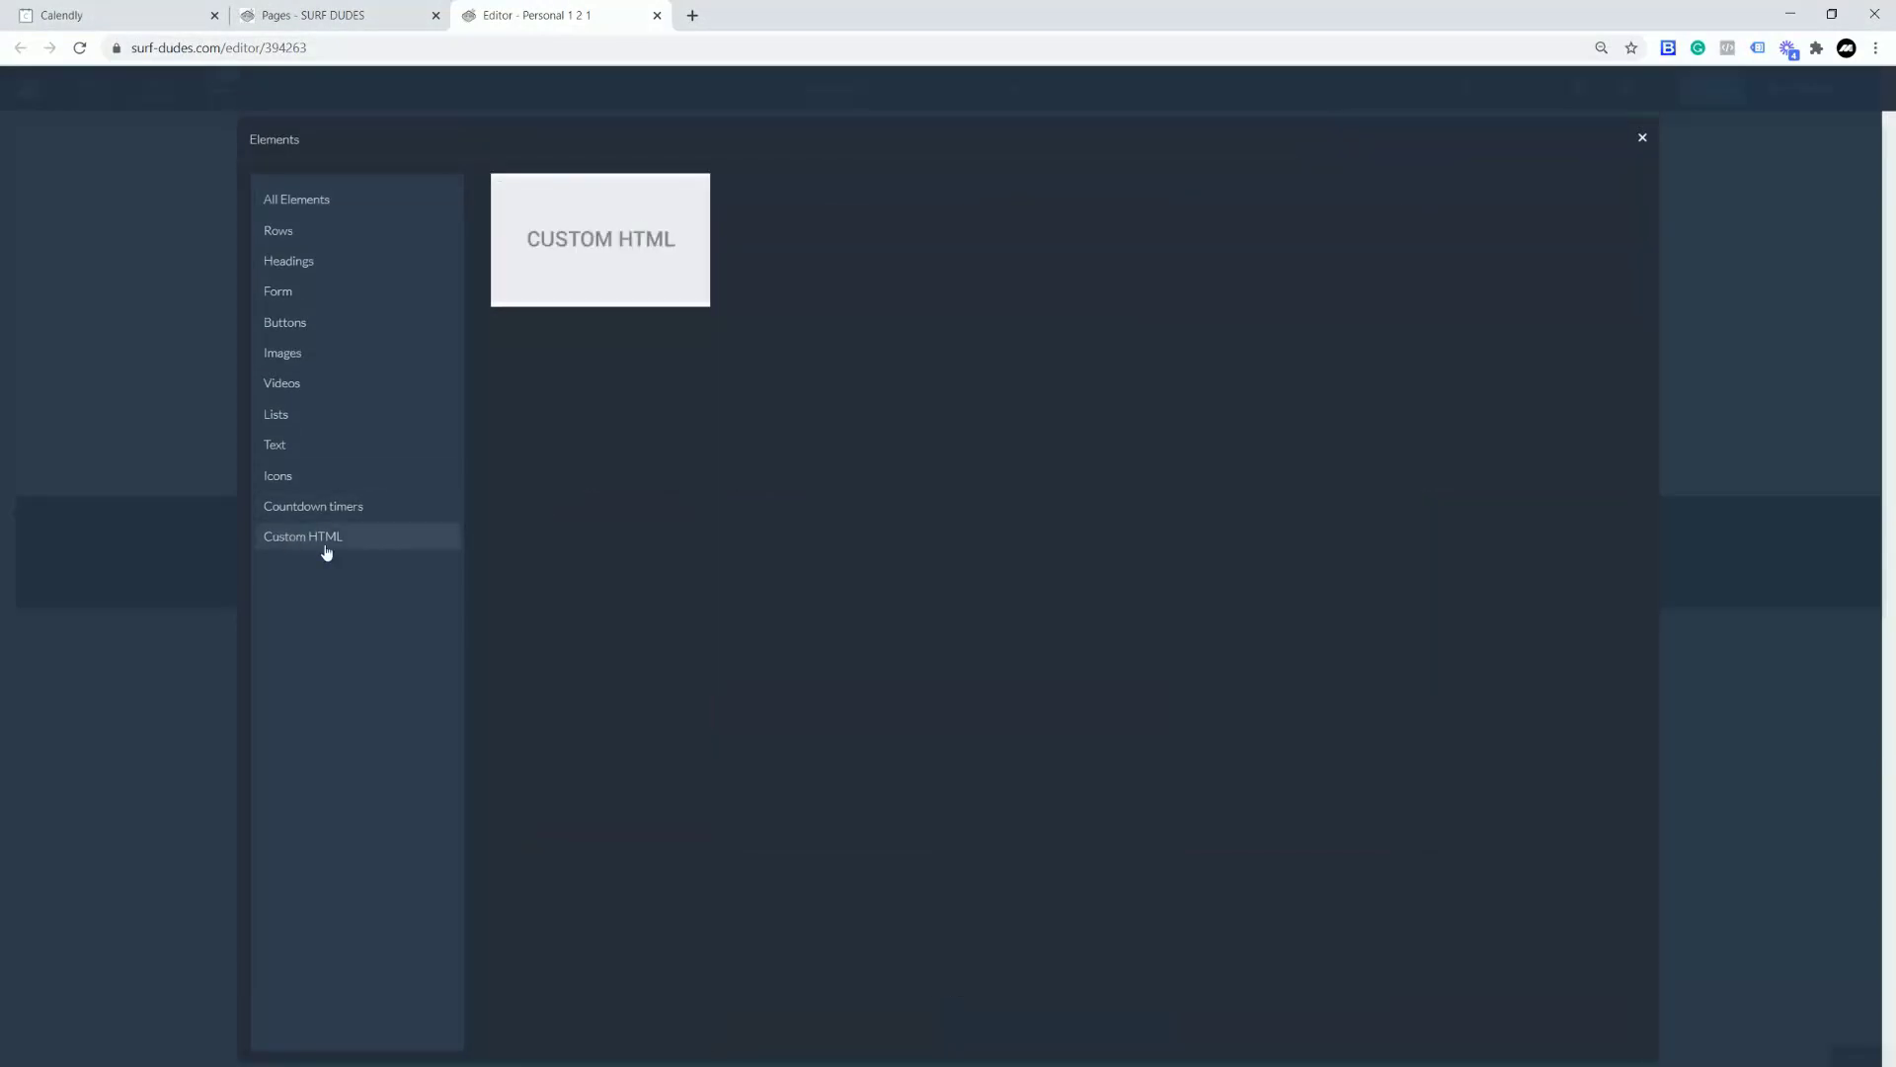
left_click(626, 241)
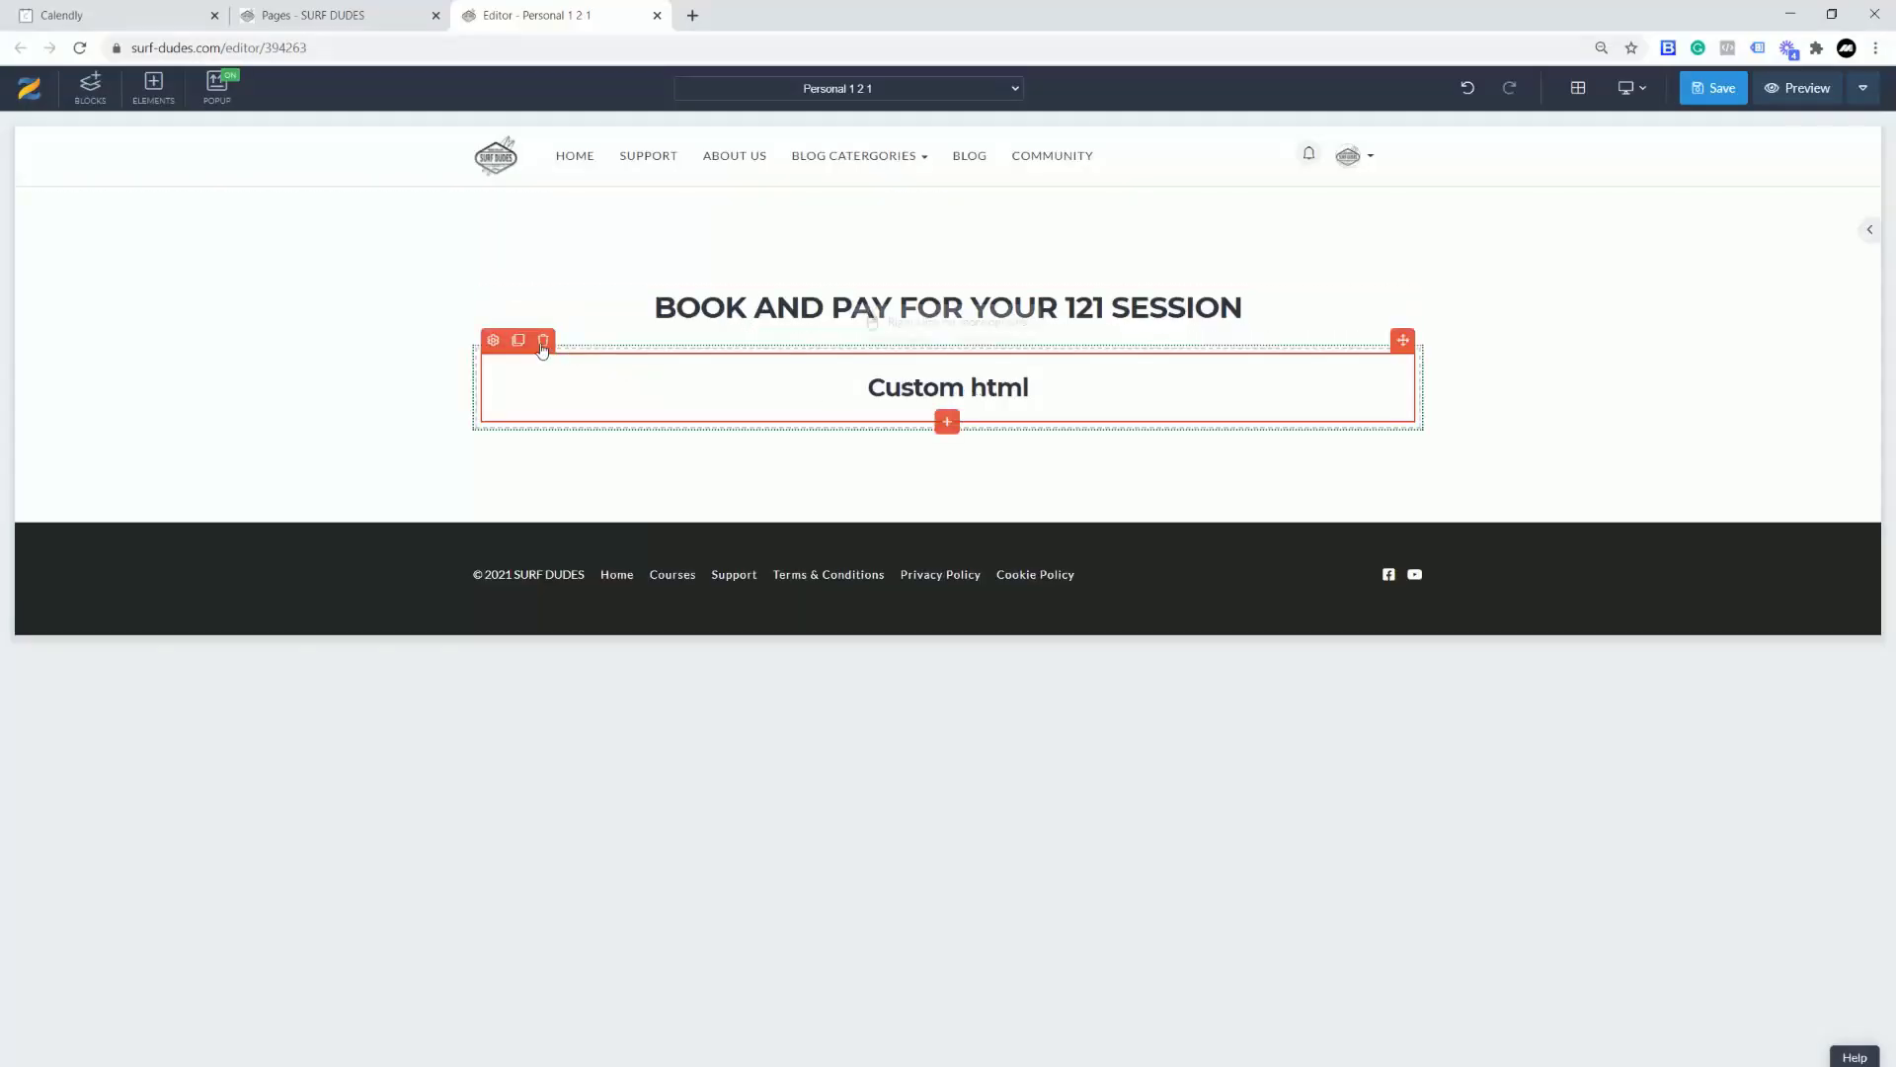
left_click(493, 340)
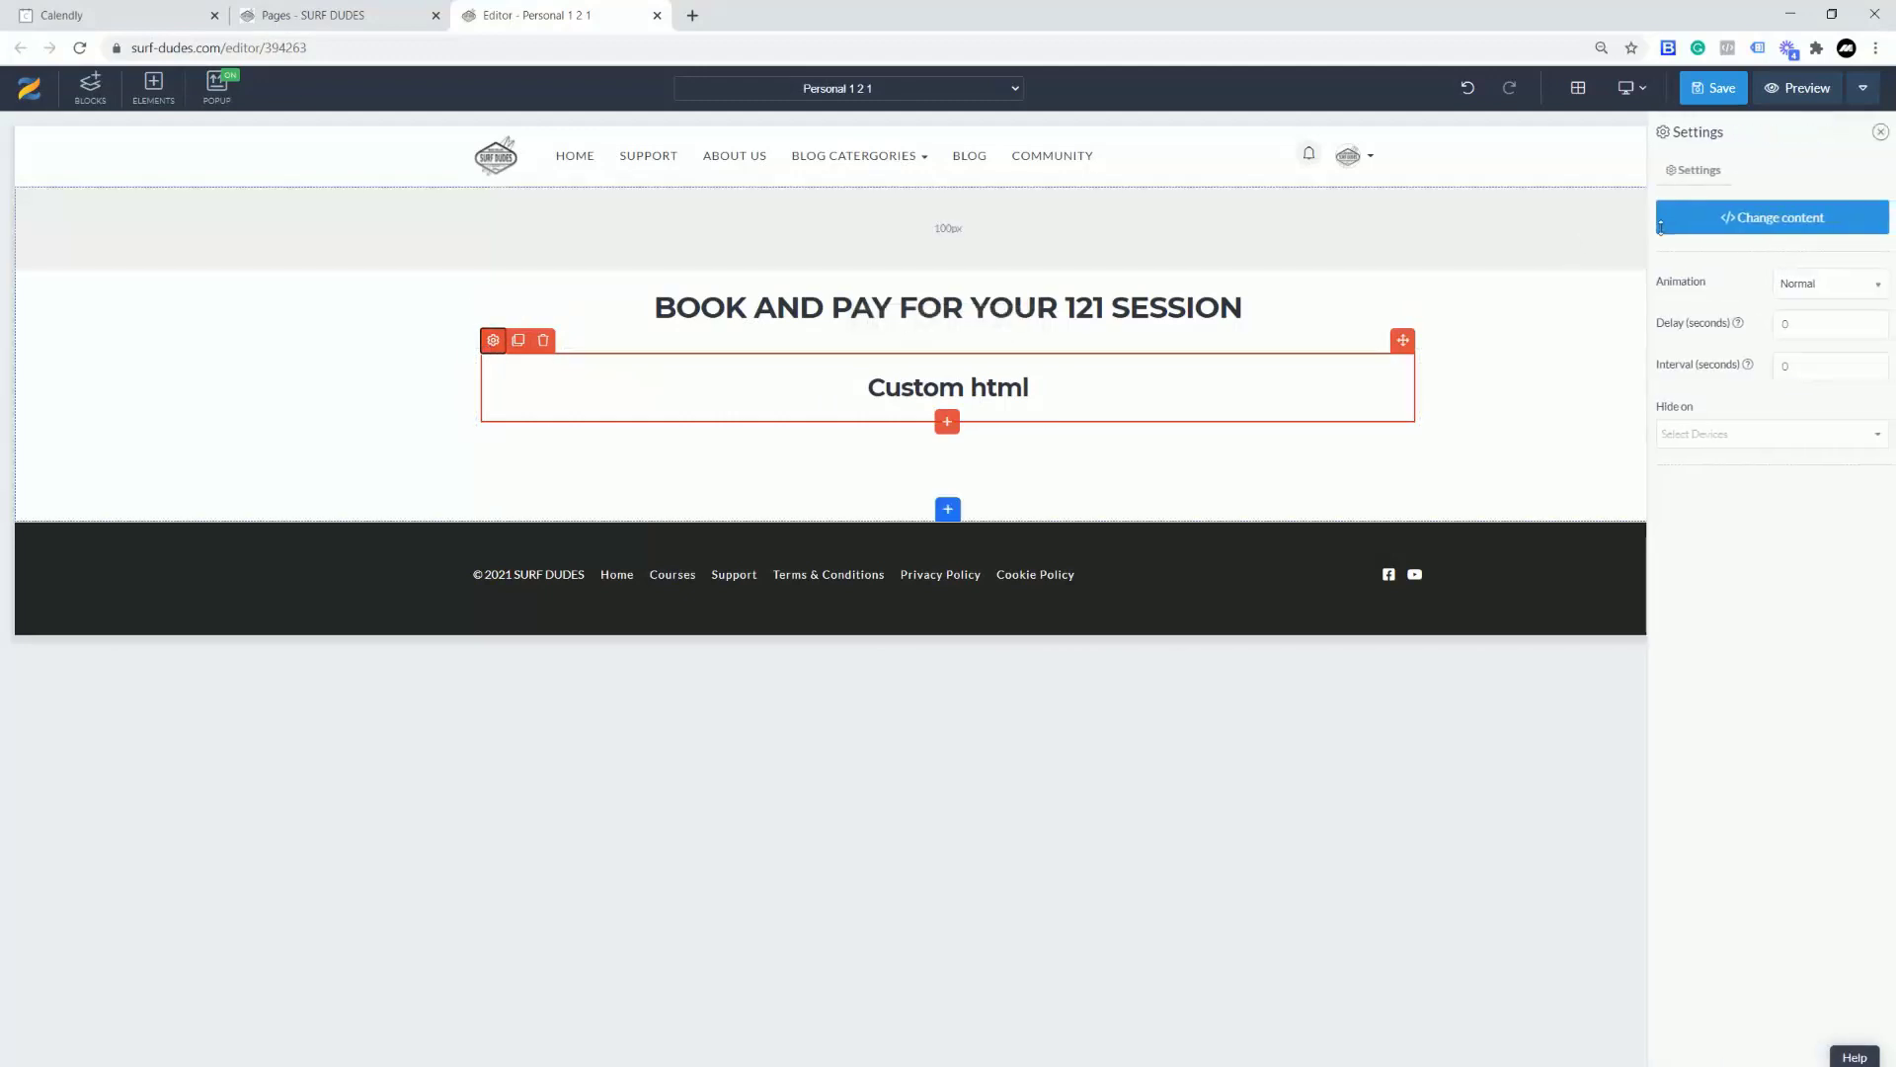
left_click(1738, 217)
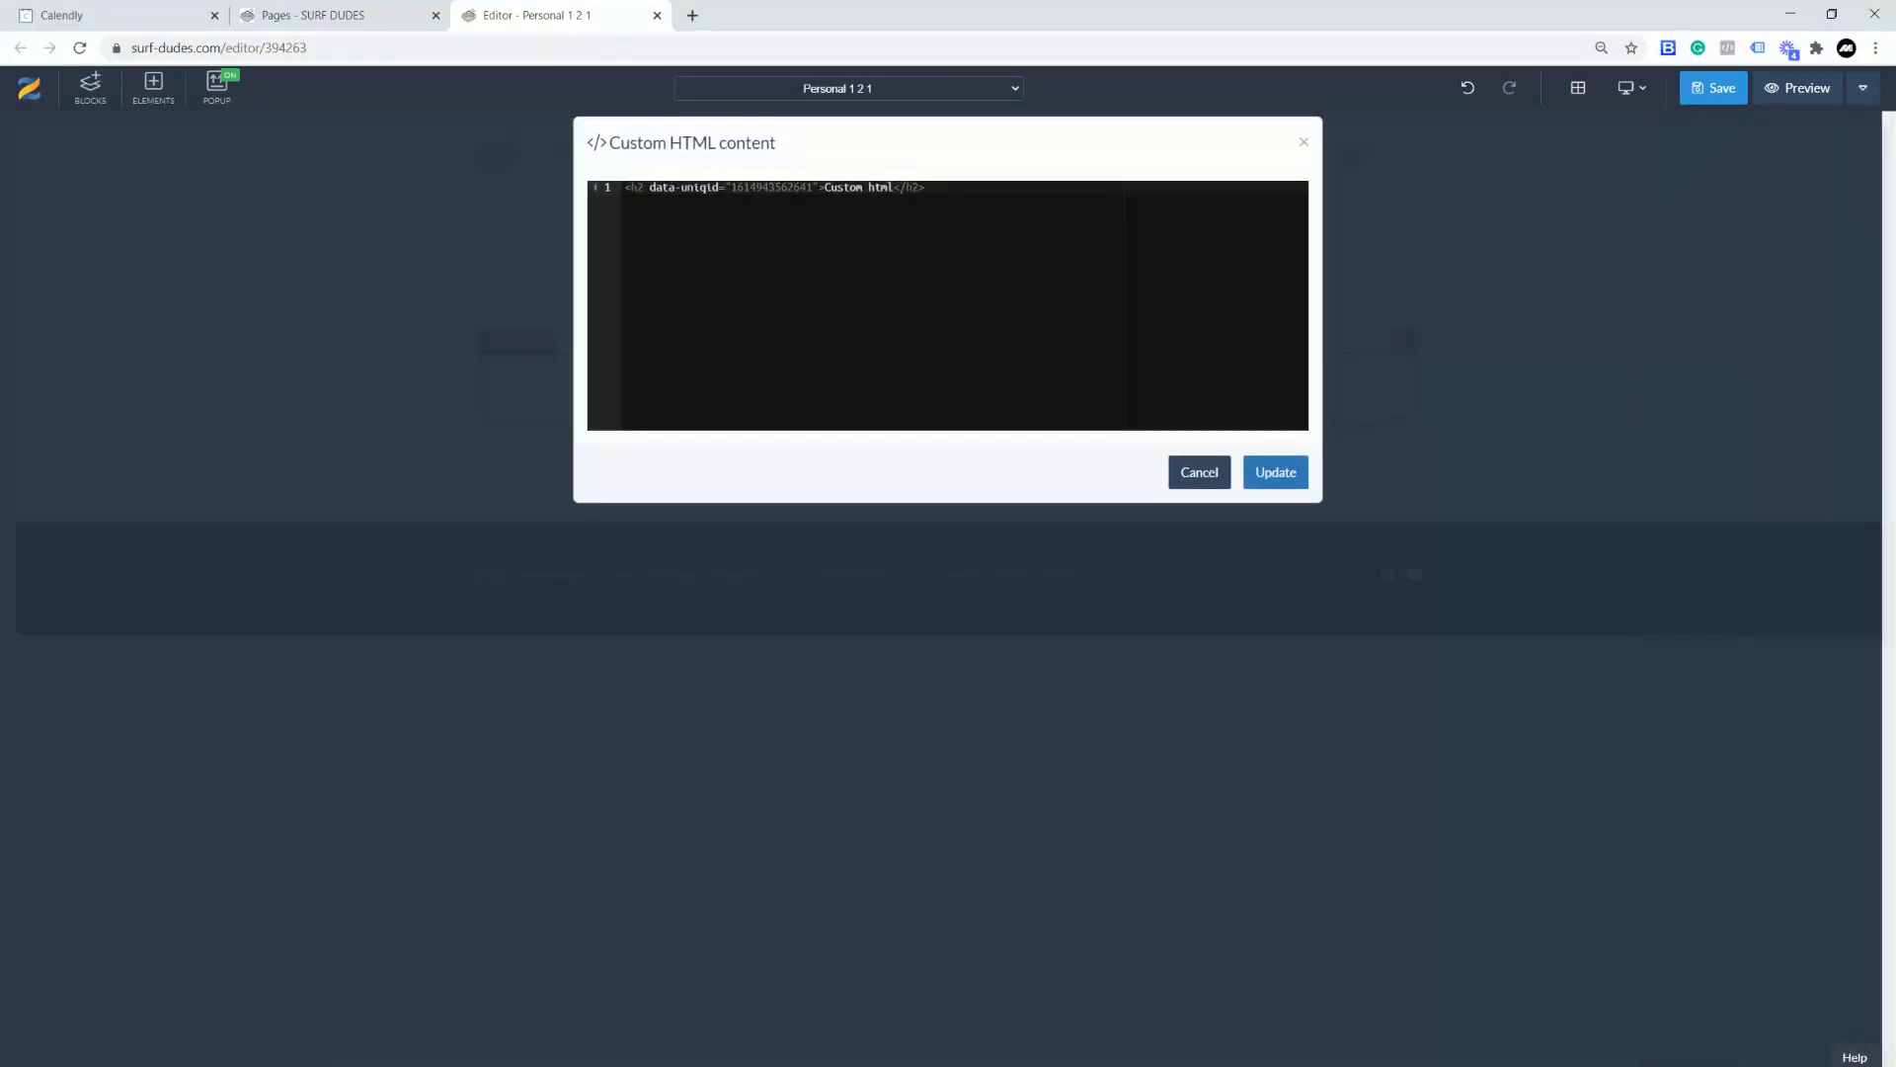
key("ctrl+a")
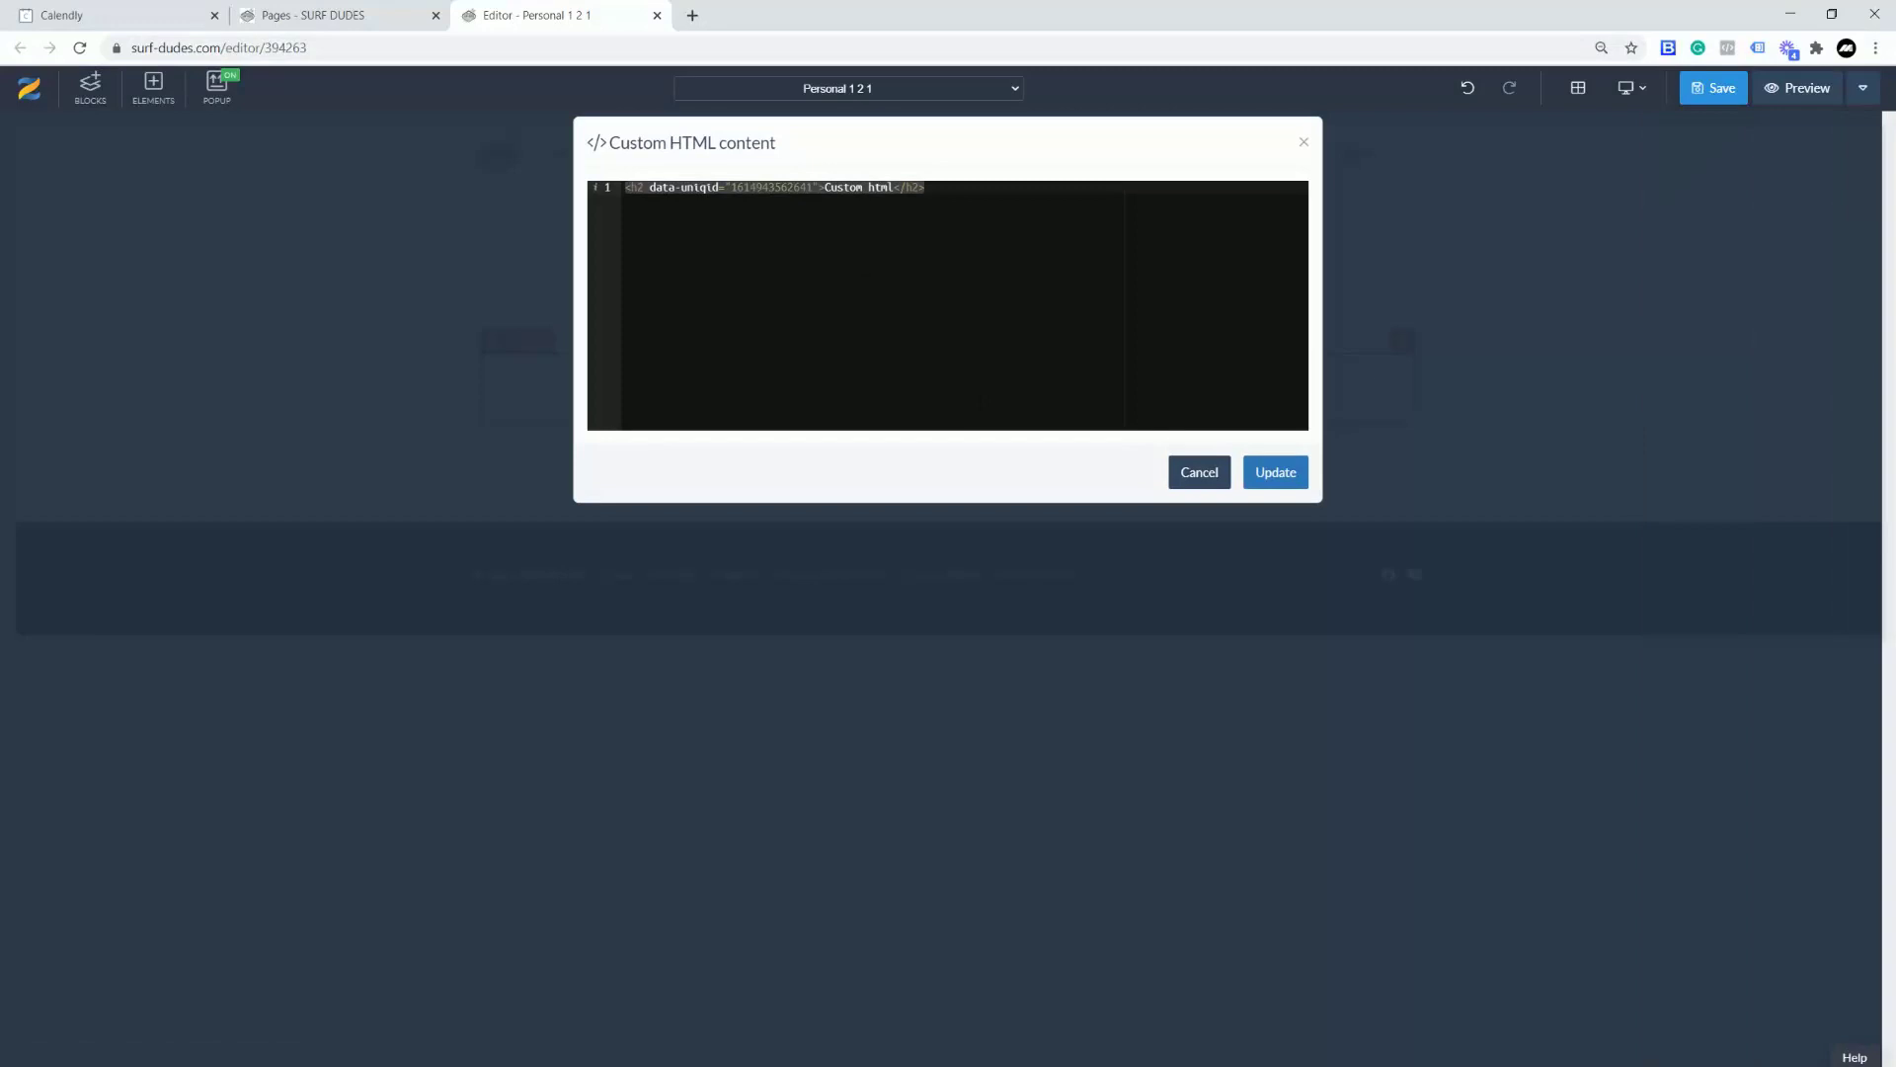
key("BackSpace")
type("<!-- Calendly inline widget begin --> <div class=\"calendly-inline-widget\" data-url=\"https://calendly.com/surf-dudes/live-hand-holding-1-hour\" style=\"min-width:320px;height:630px;\"></div> <script type=\"text/javascript\" src=\"https://assets.calendly.com/assets/external/widget.js\" async></script> <!-- Calendly inline widget end -->")
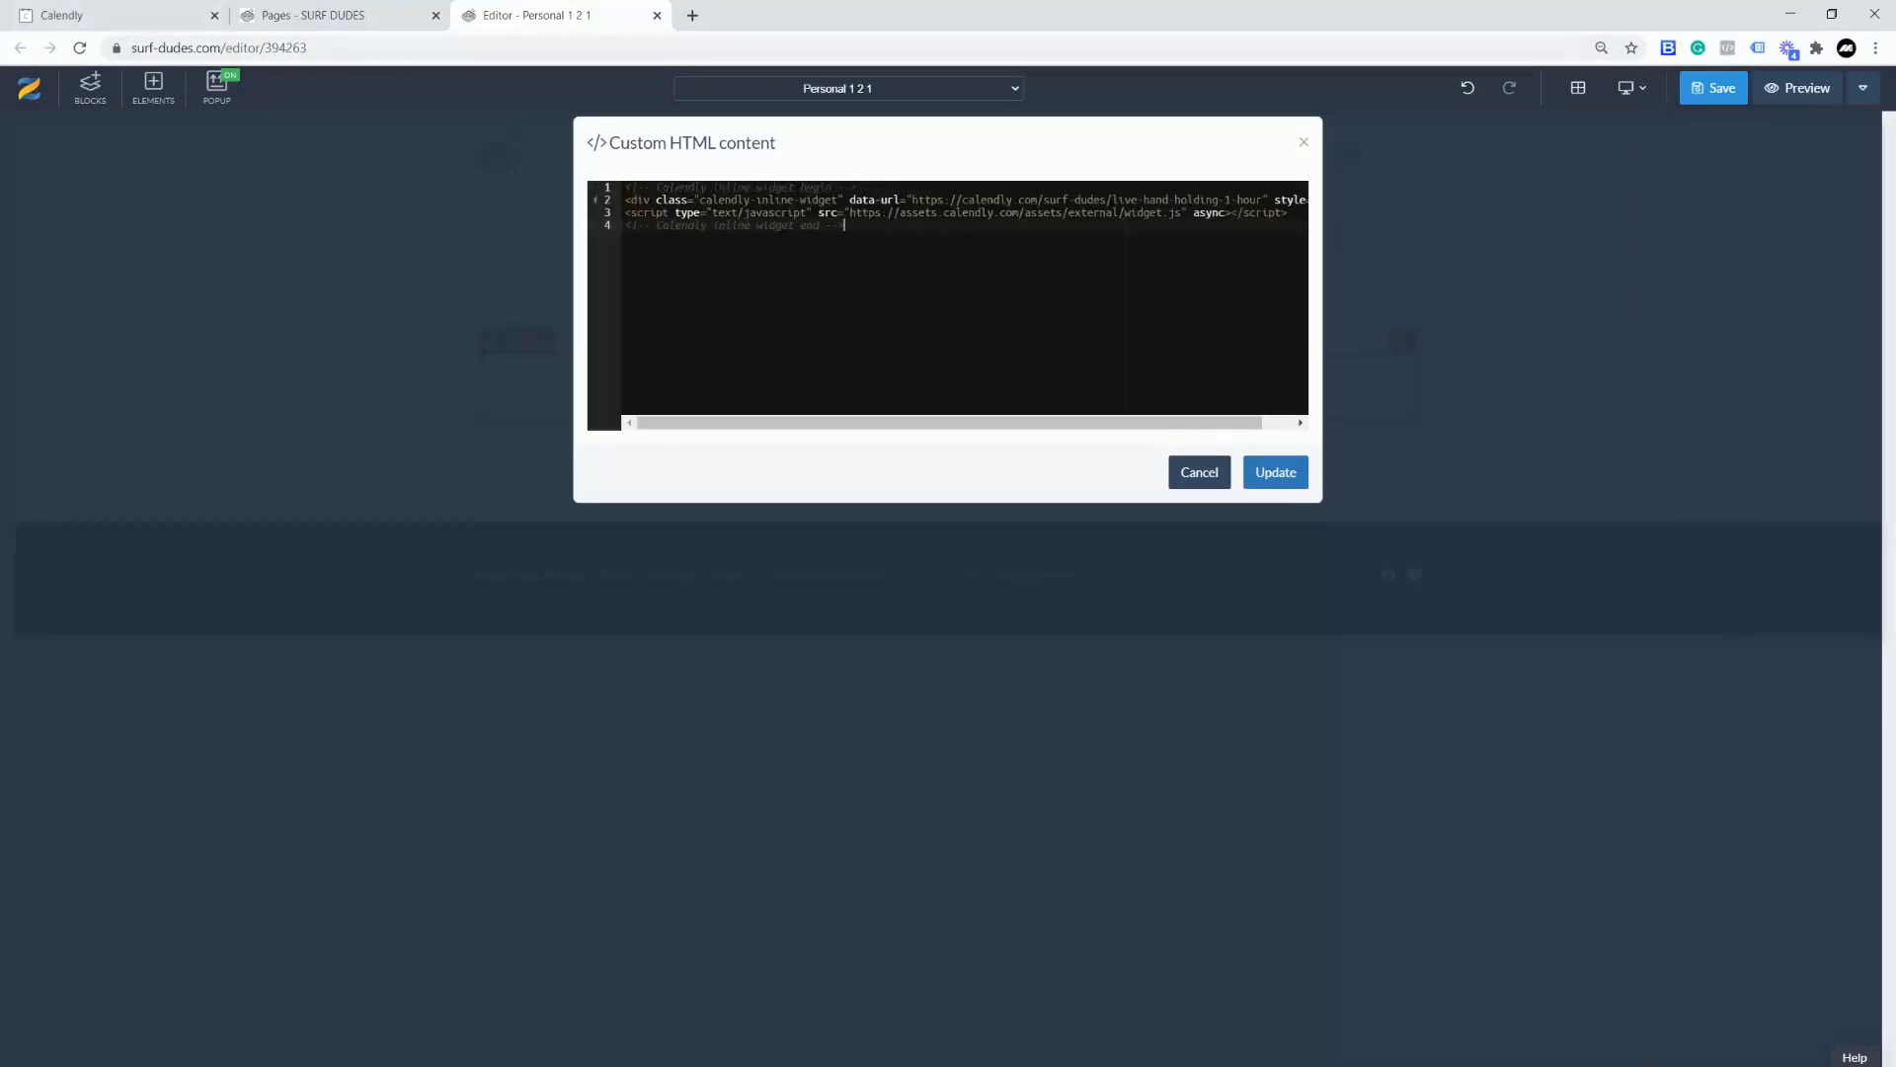
left_click(1260, 475)
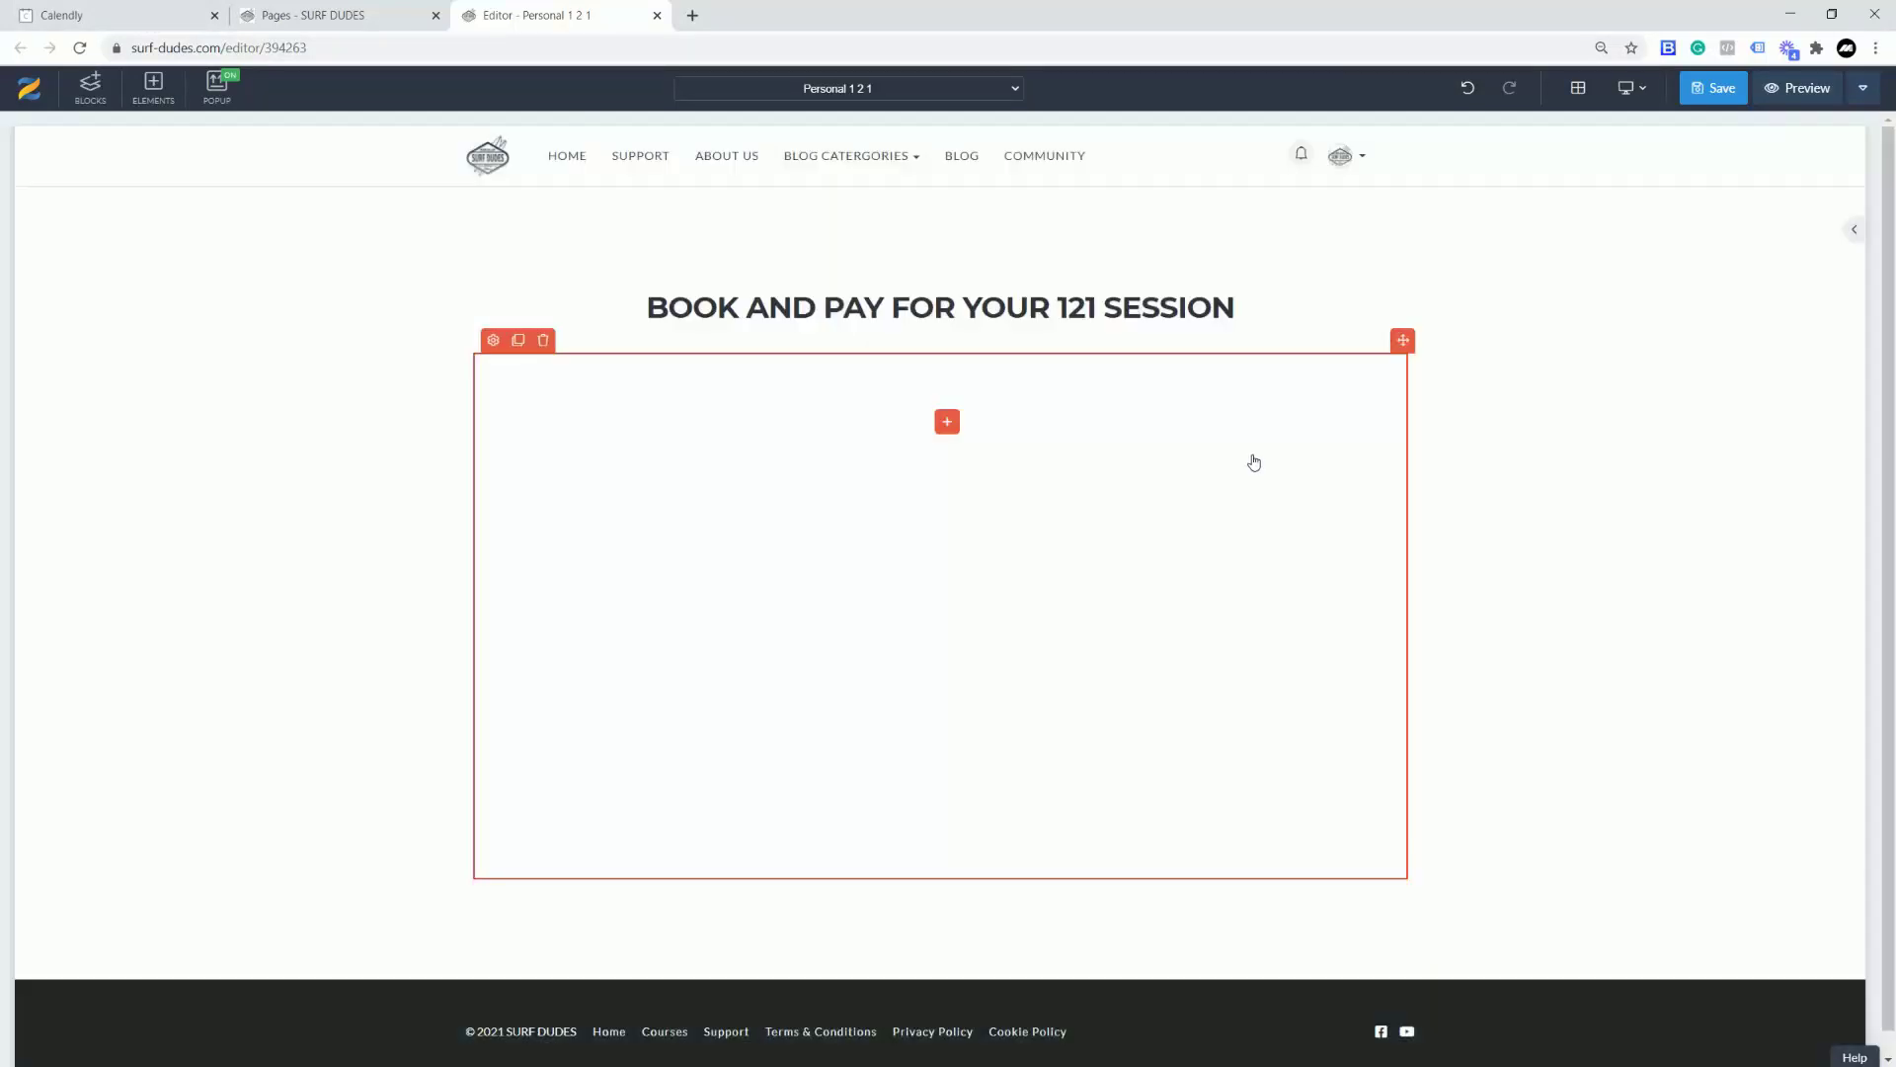
Step: Save the Personal 1 2 1 page and copy its address from the pages list
left_click(1723, 89)
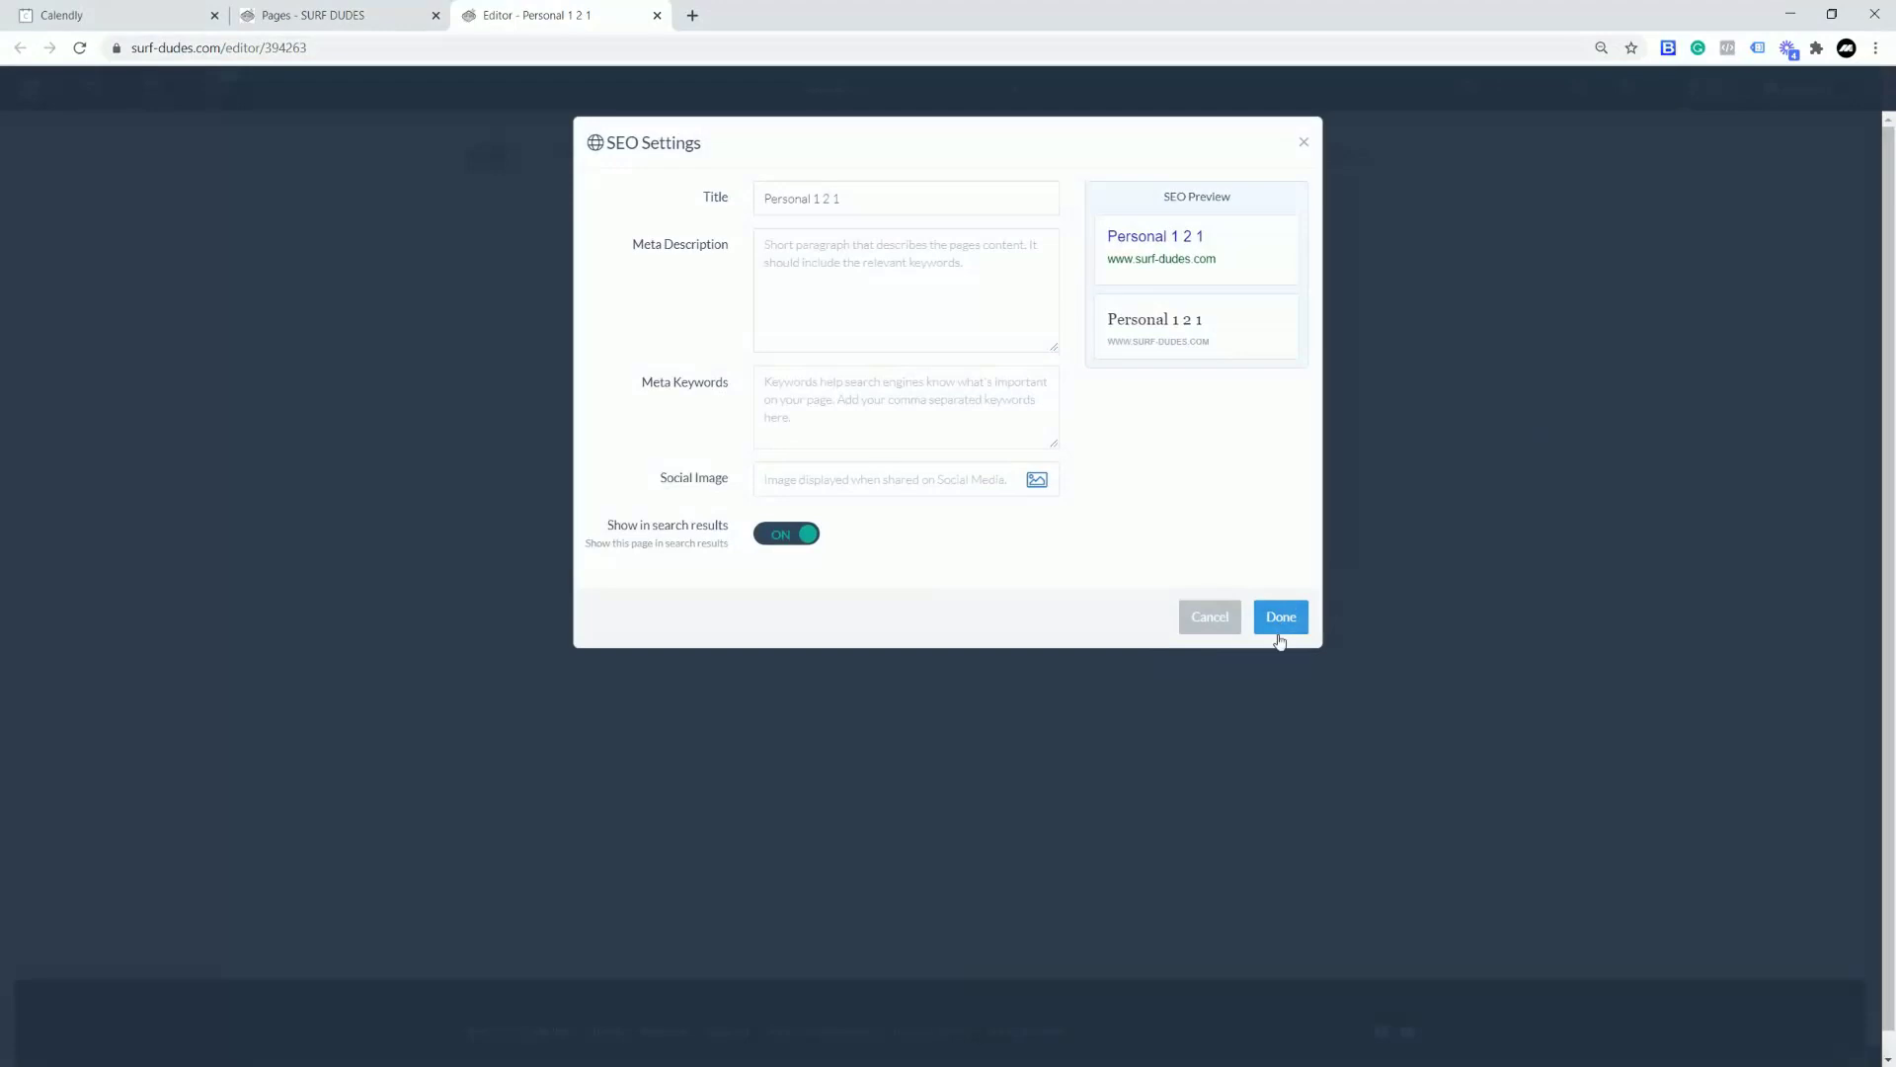
left_click(1280, 618)
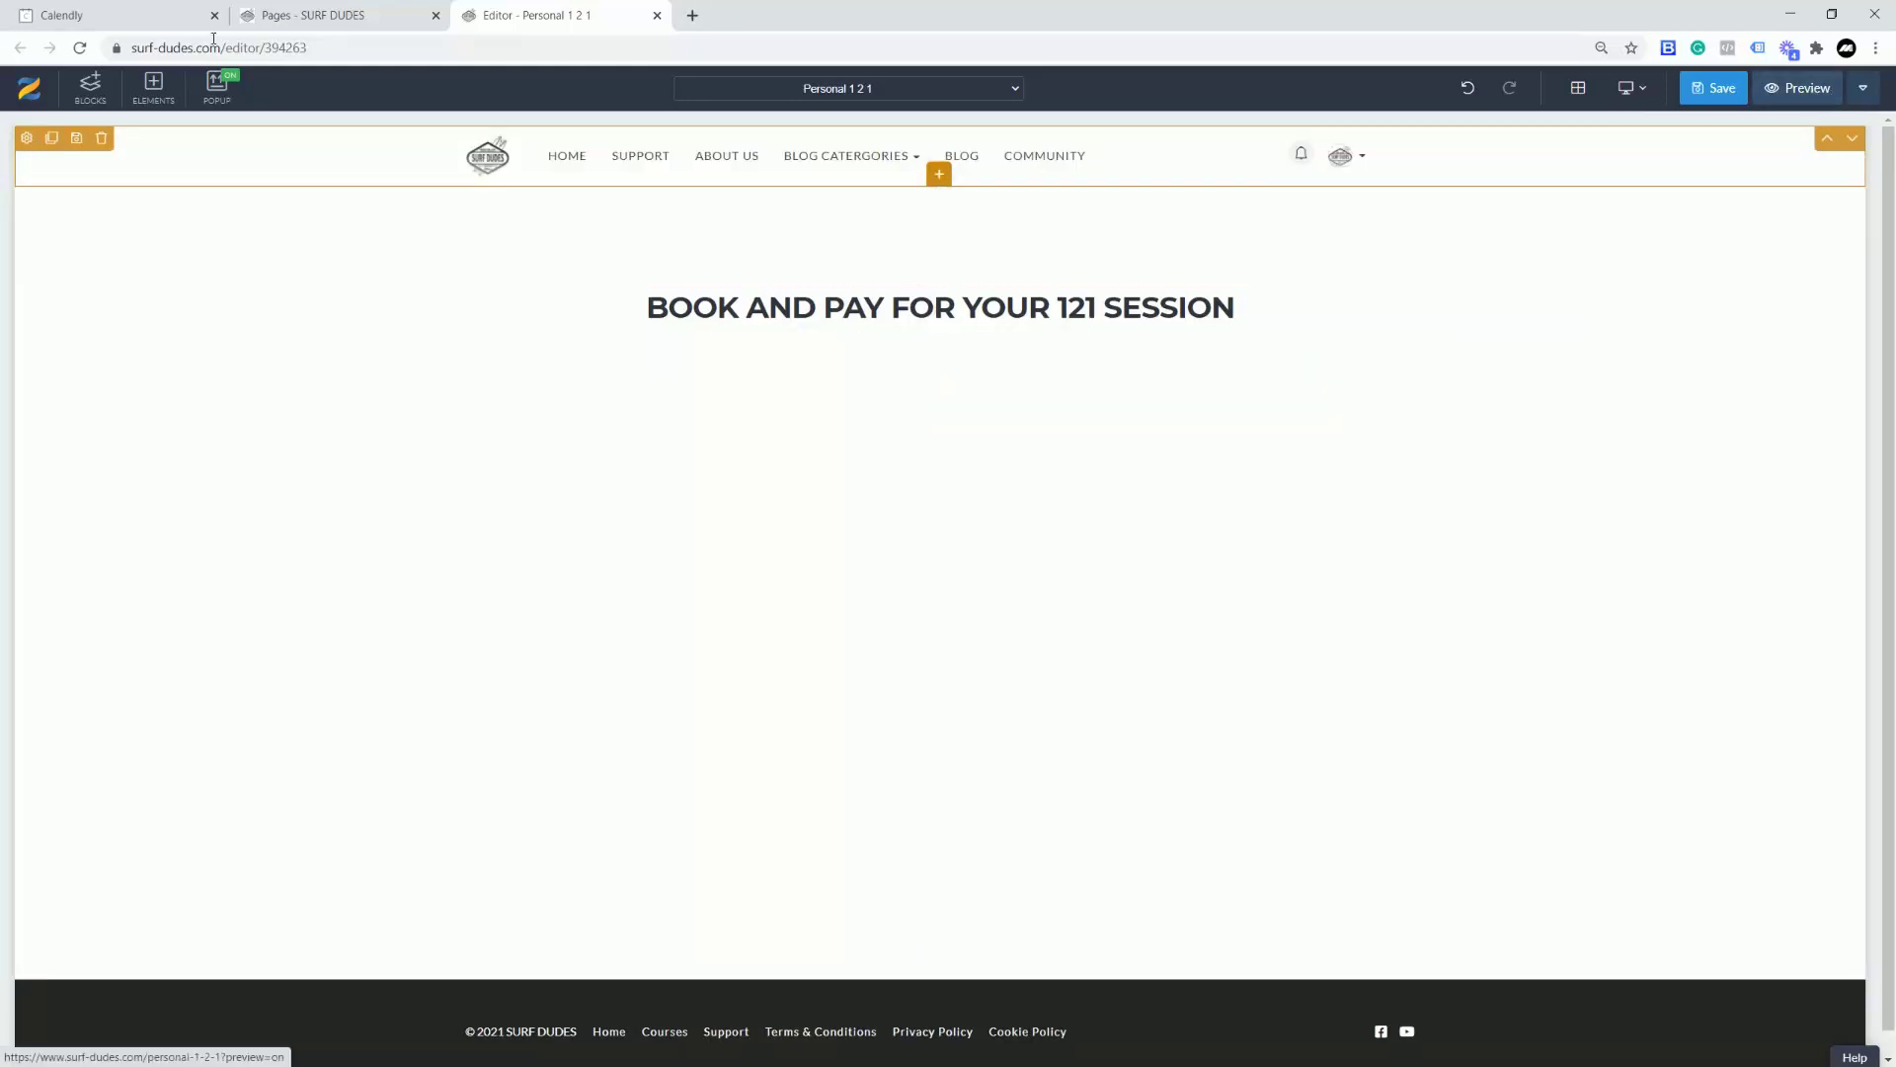
left_click(312, 14)
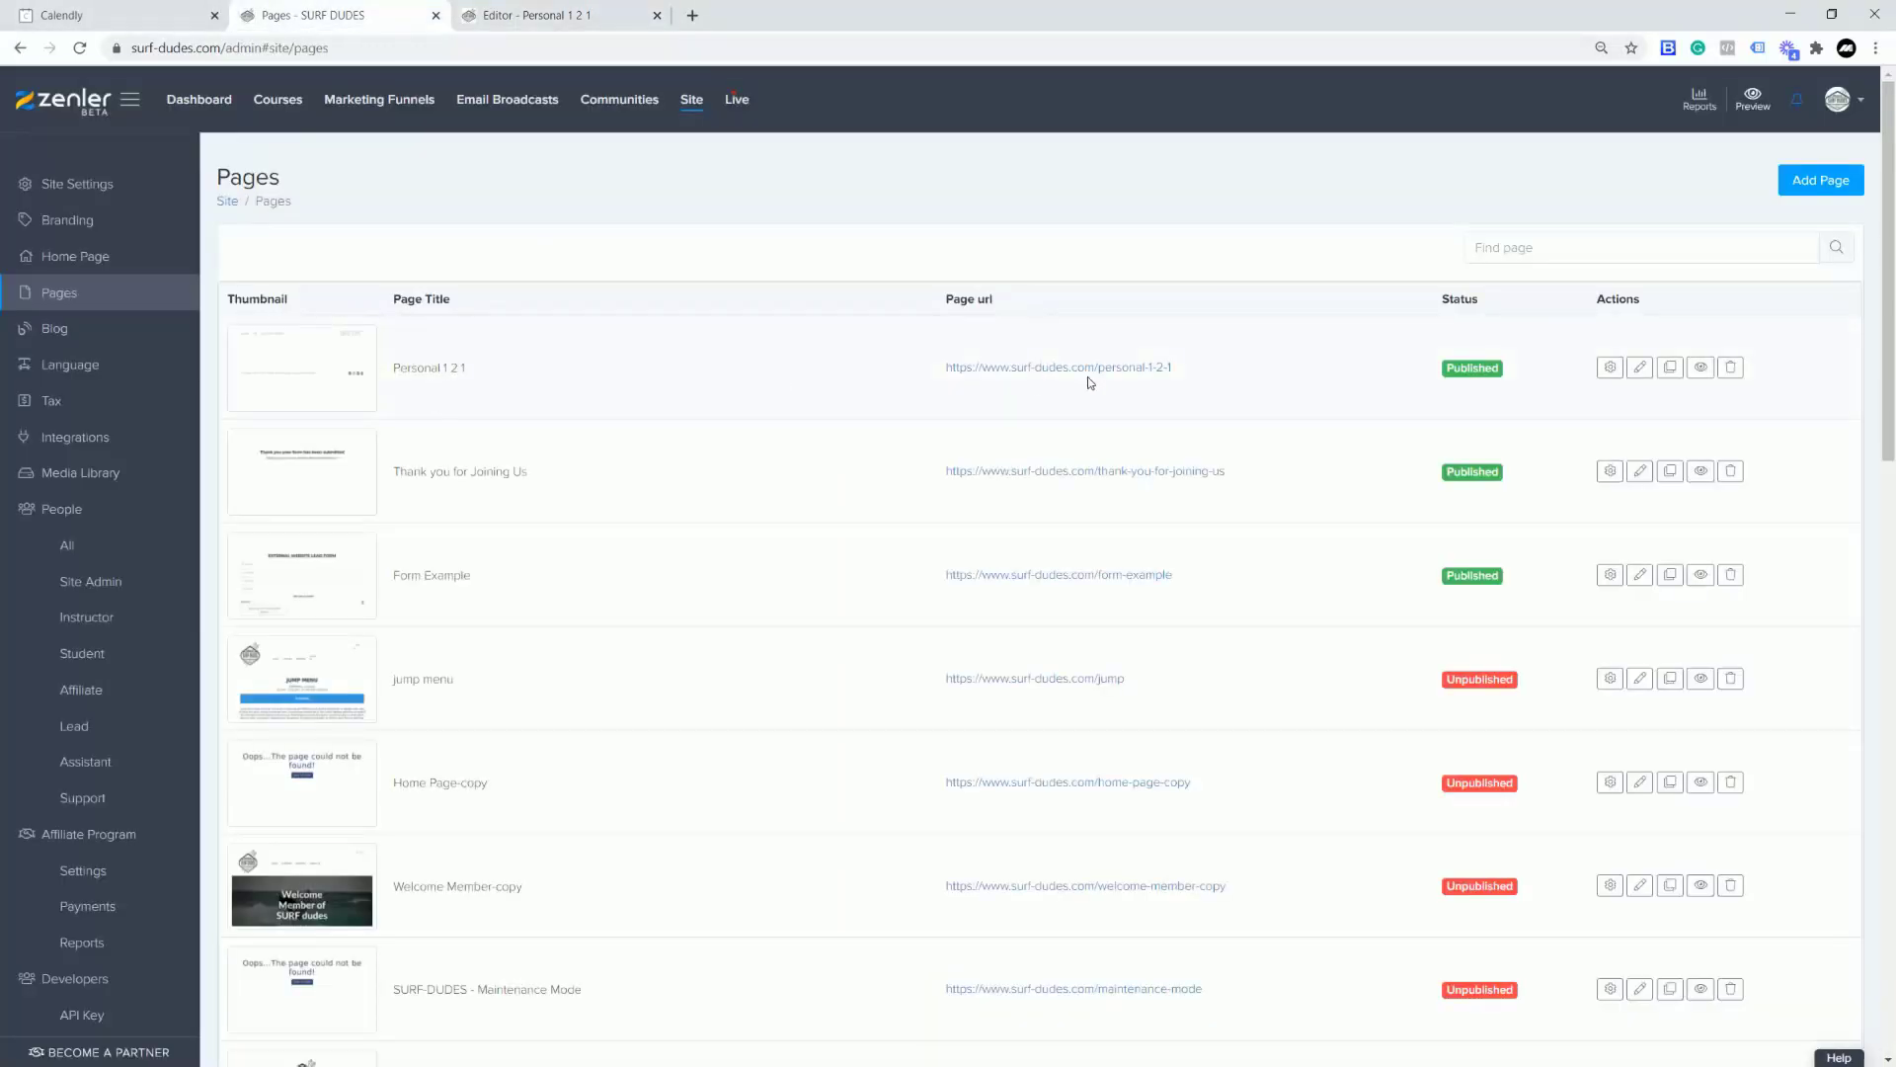
left_click_drag(1192, 369, 1099, 365)
Step: On the Personal 1 2 1 page, open the header's Menu settings and start a new link
left_click(546, 16)
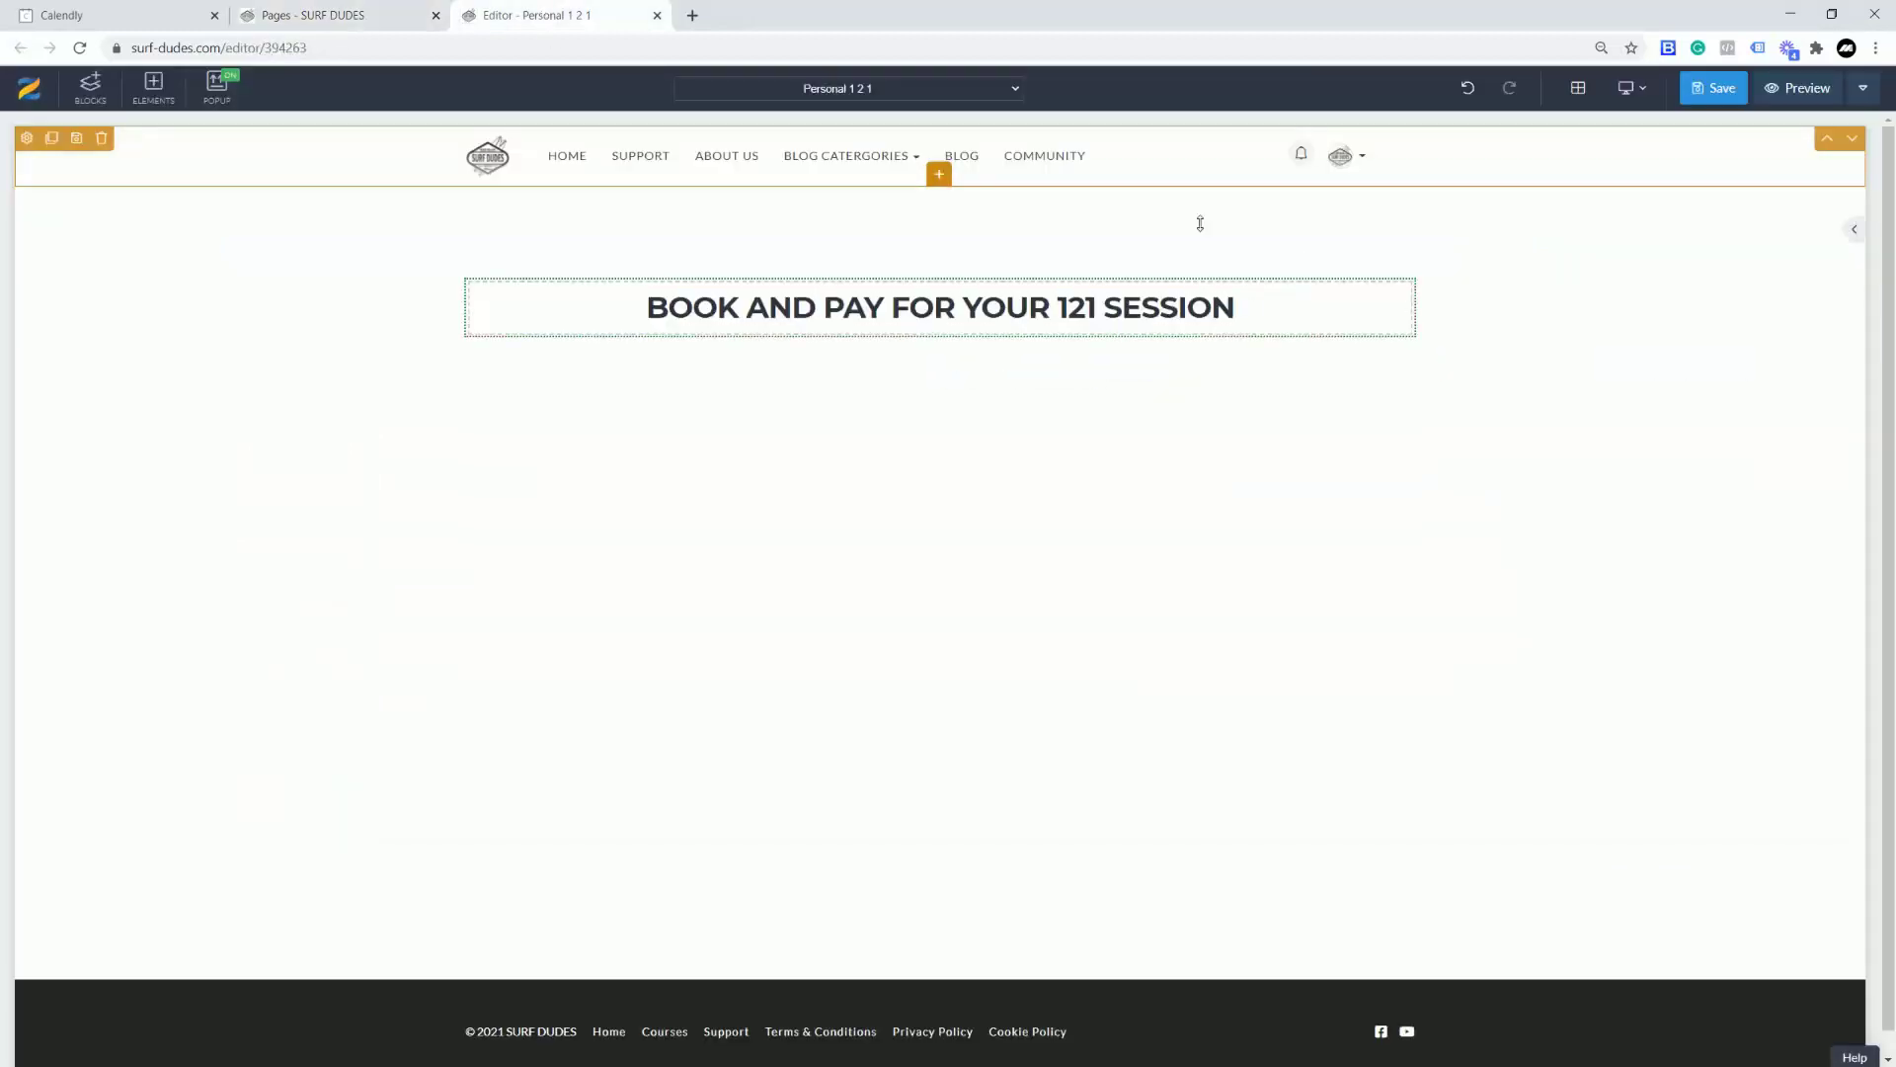
left_click(27, 137)
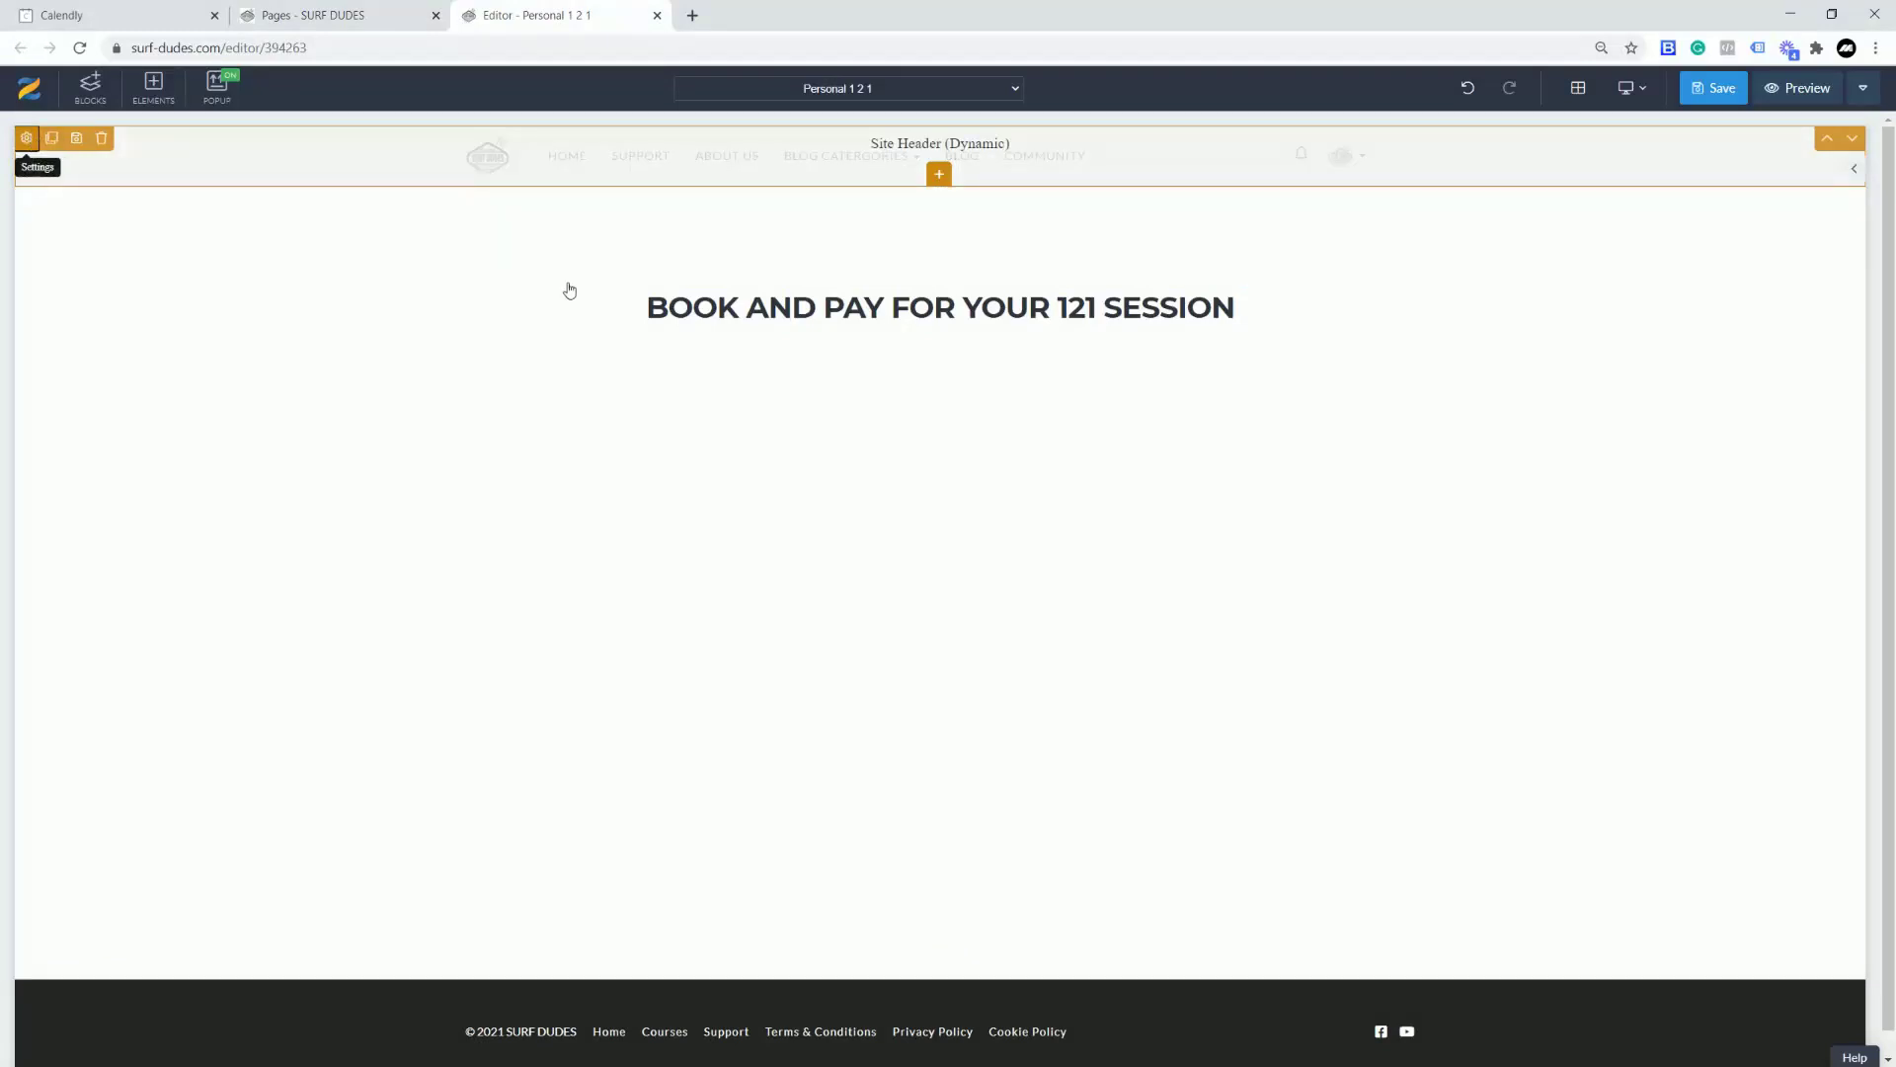
left_click(1744, 172)
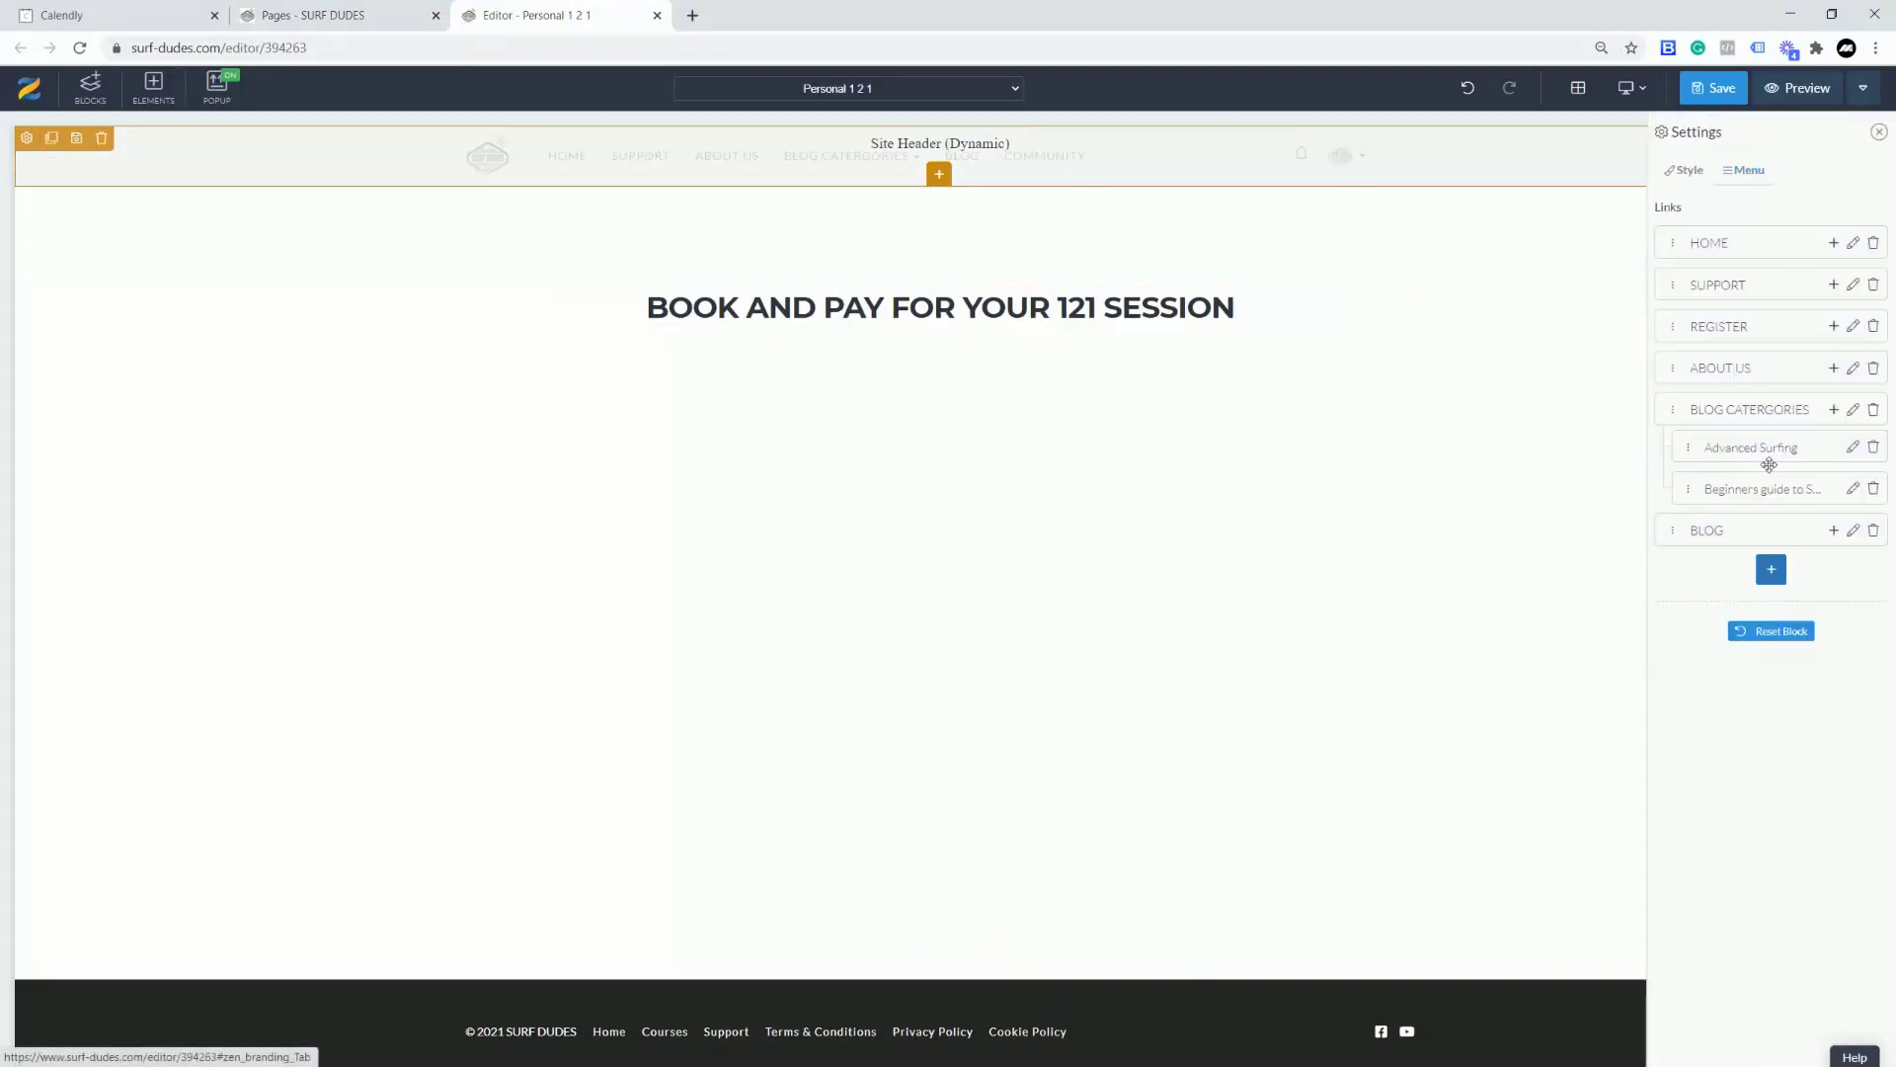
left_click(1778, 576)
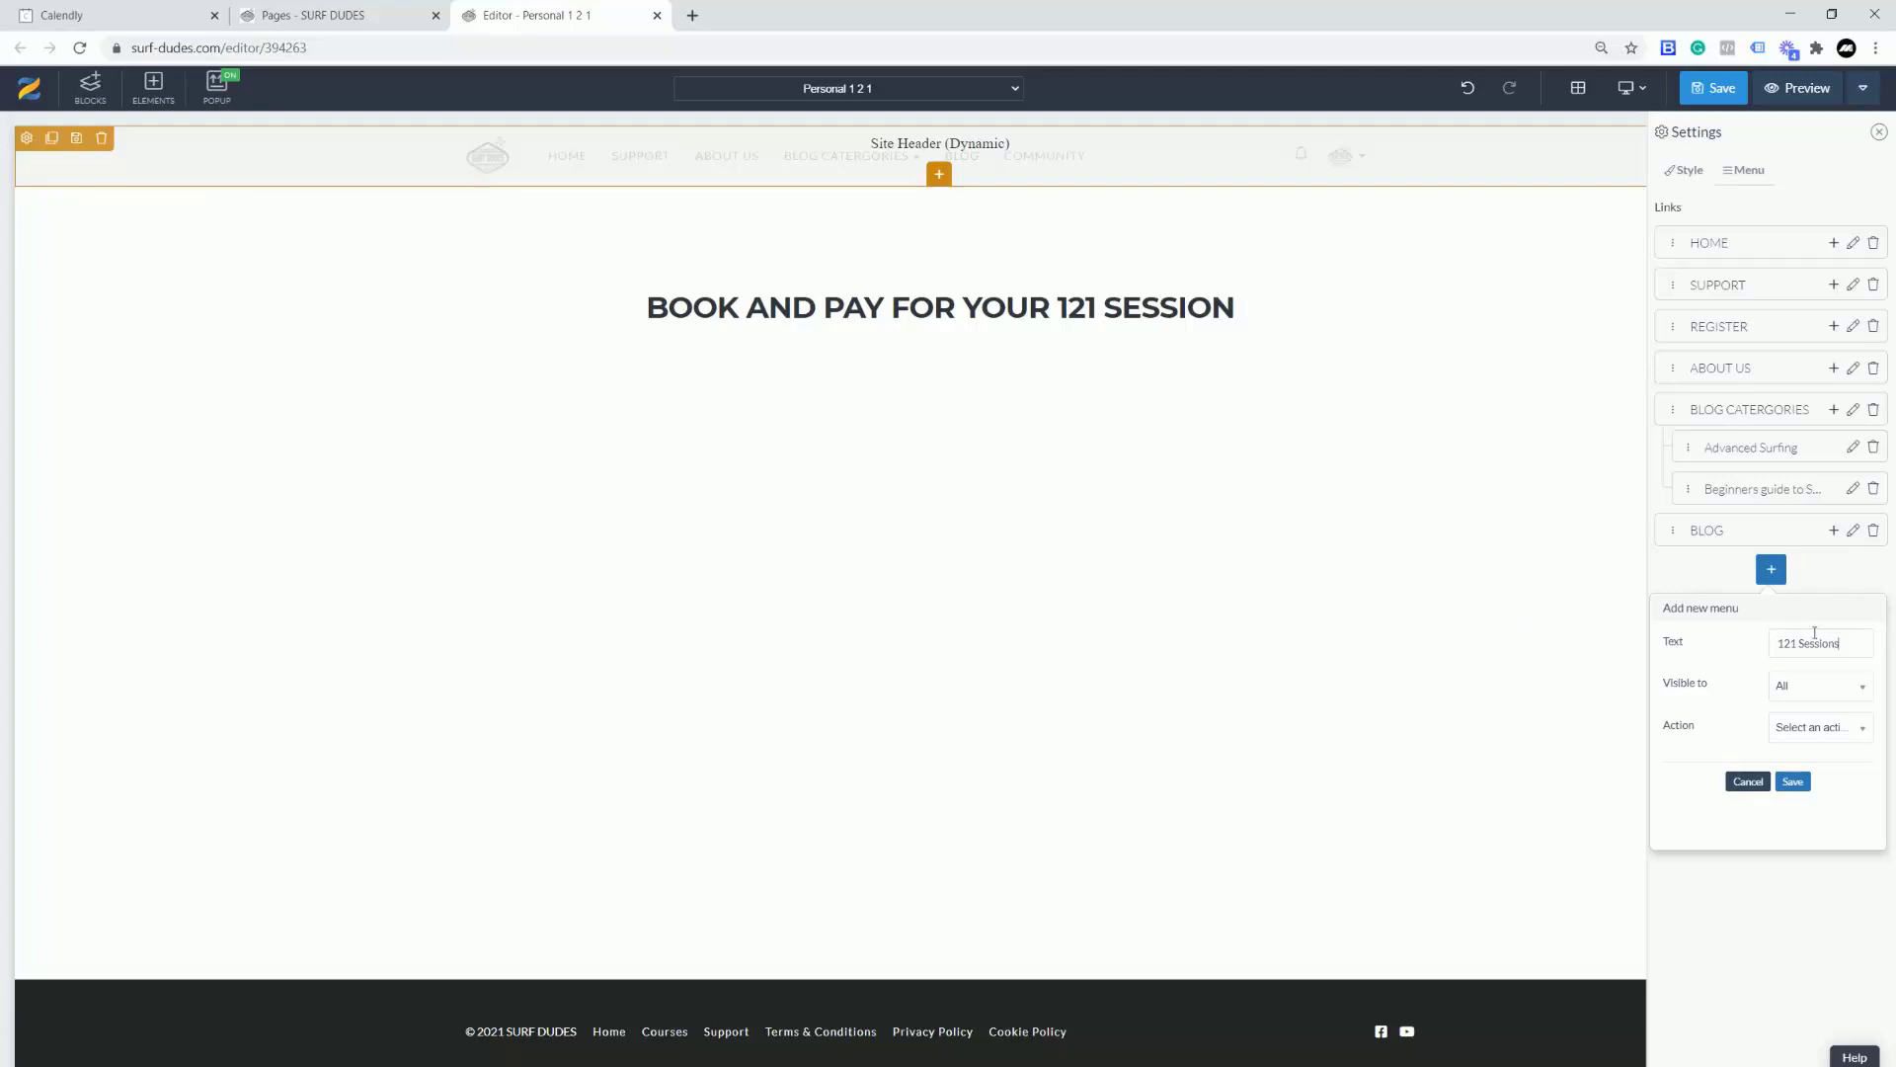
Step: Add a '121 SESSIONS' menu link going to /personal-1-2-1 and save the page
left_click_drag(1842, 644, 1797, 644)
type("SESSIONS")
left_click(1821, 729)
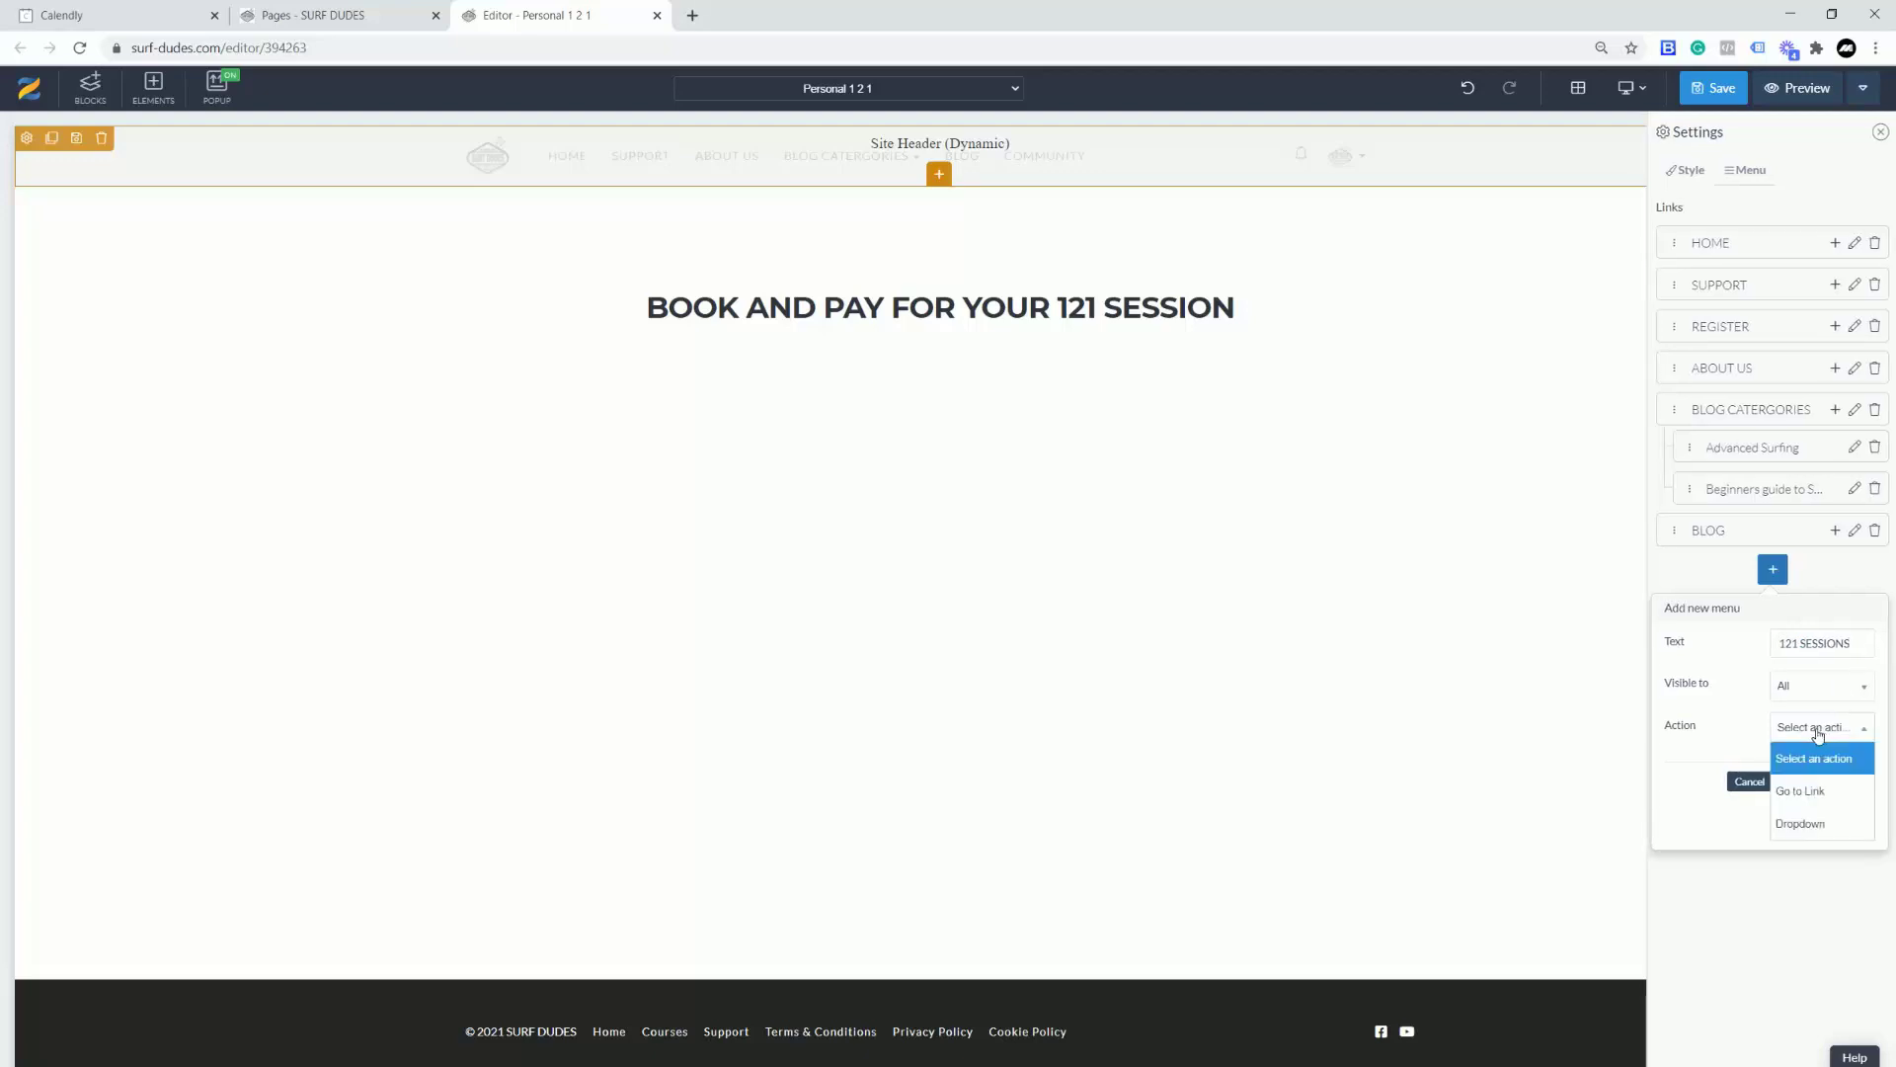
left_click(1806, 806)
left_click(1798, 770)
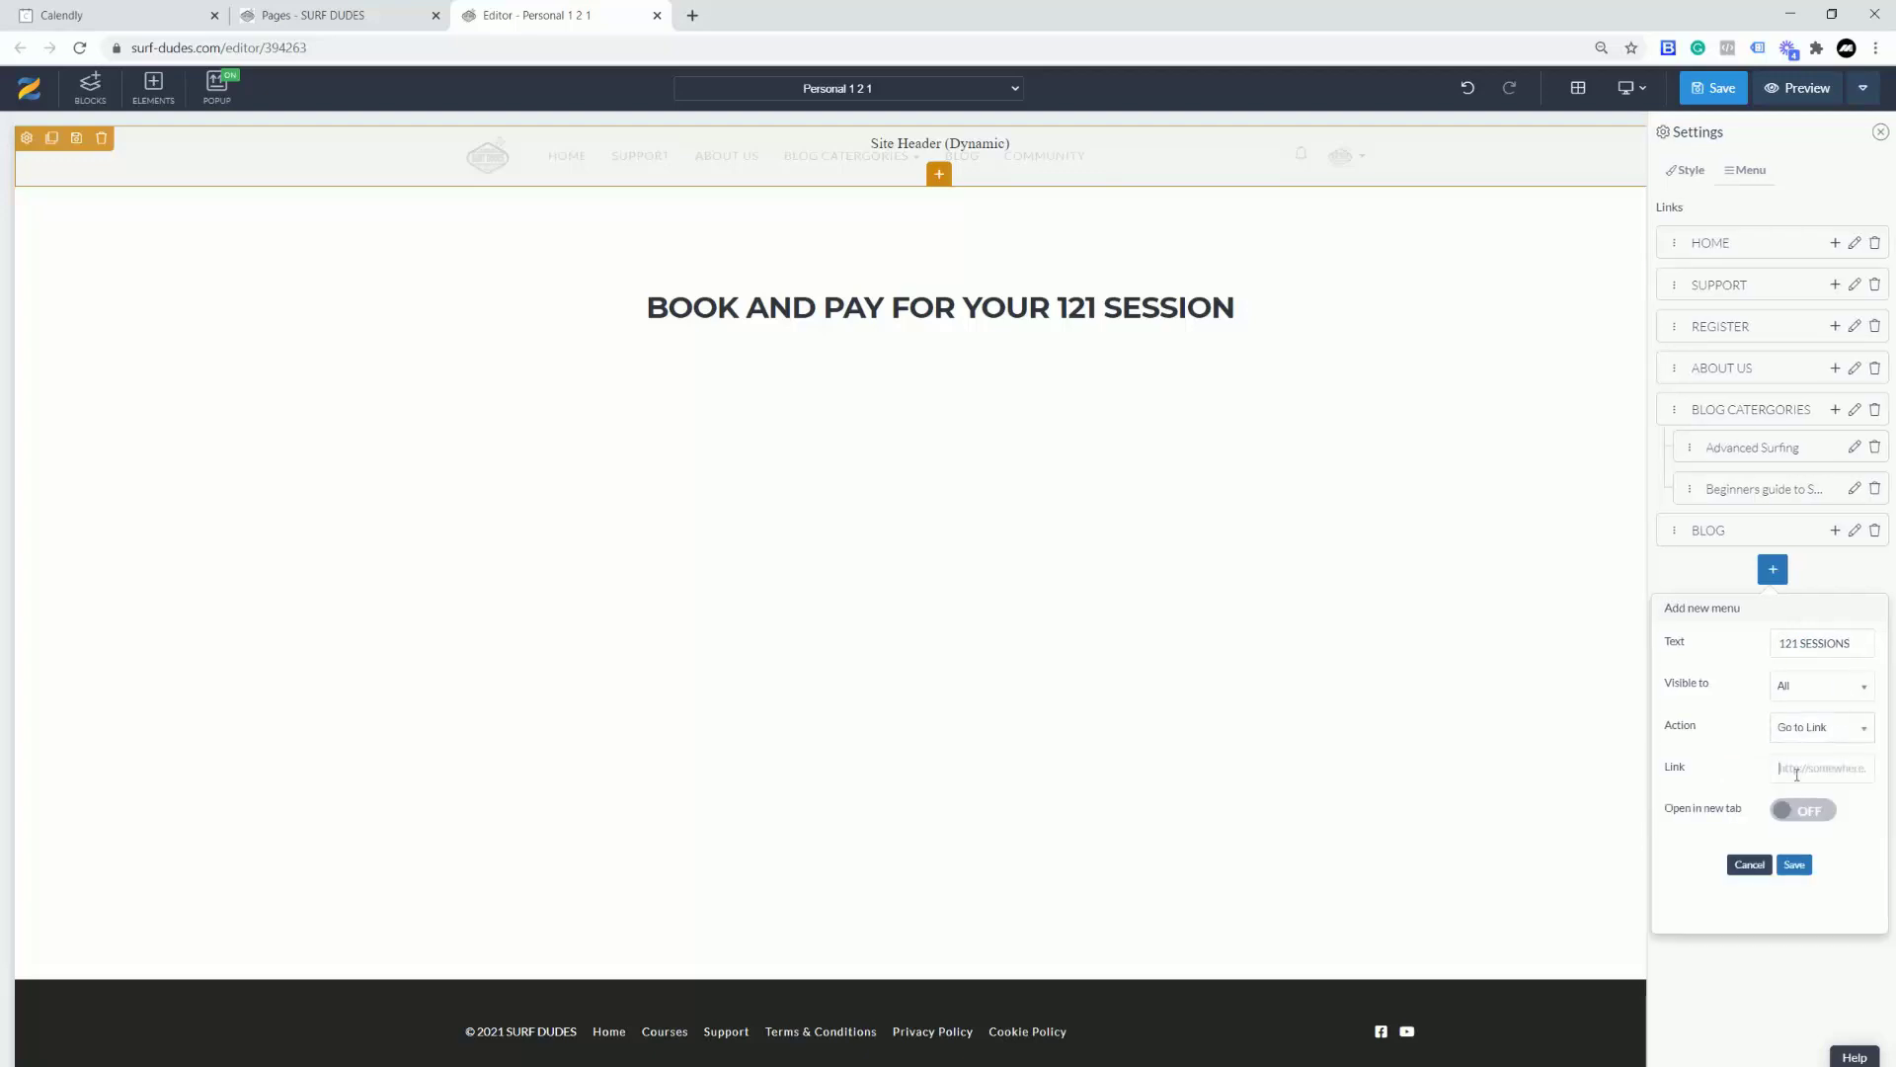
type("/personal-1-2-1")
left_click(1796, 865)
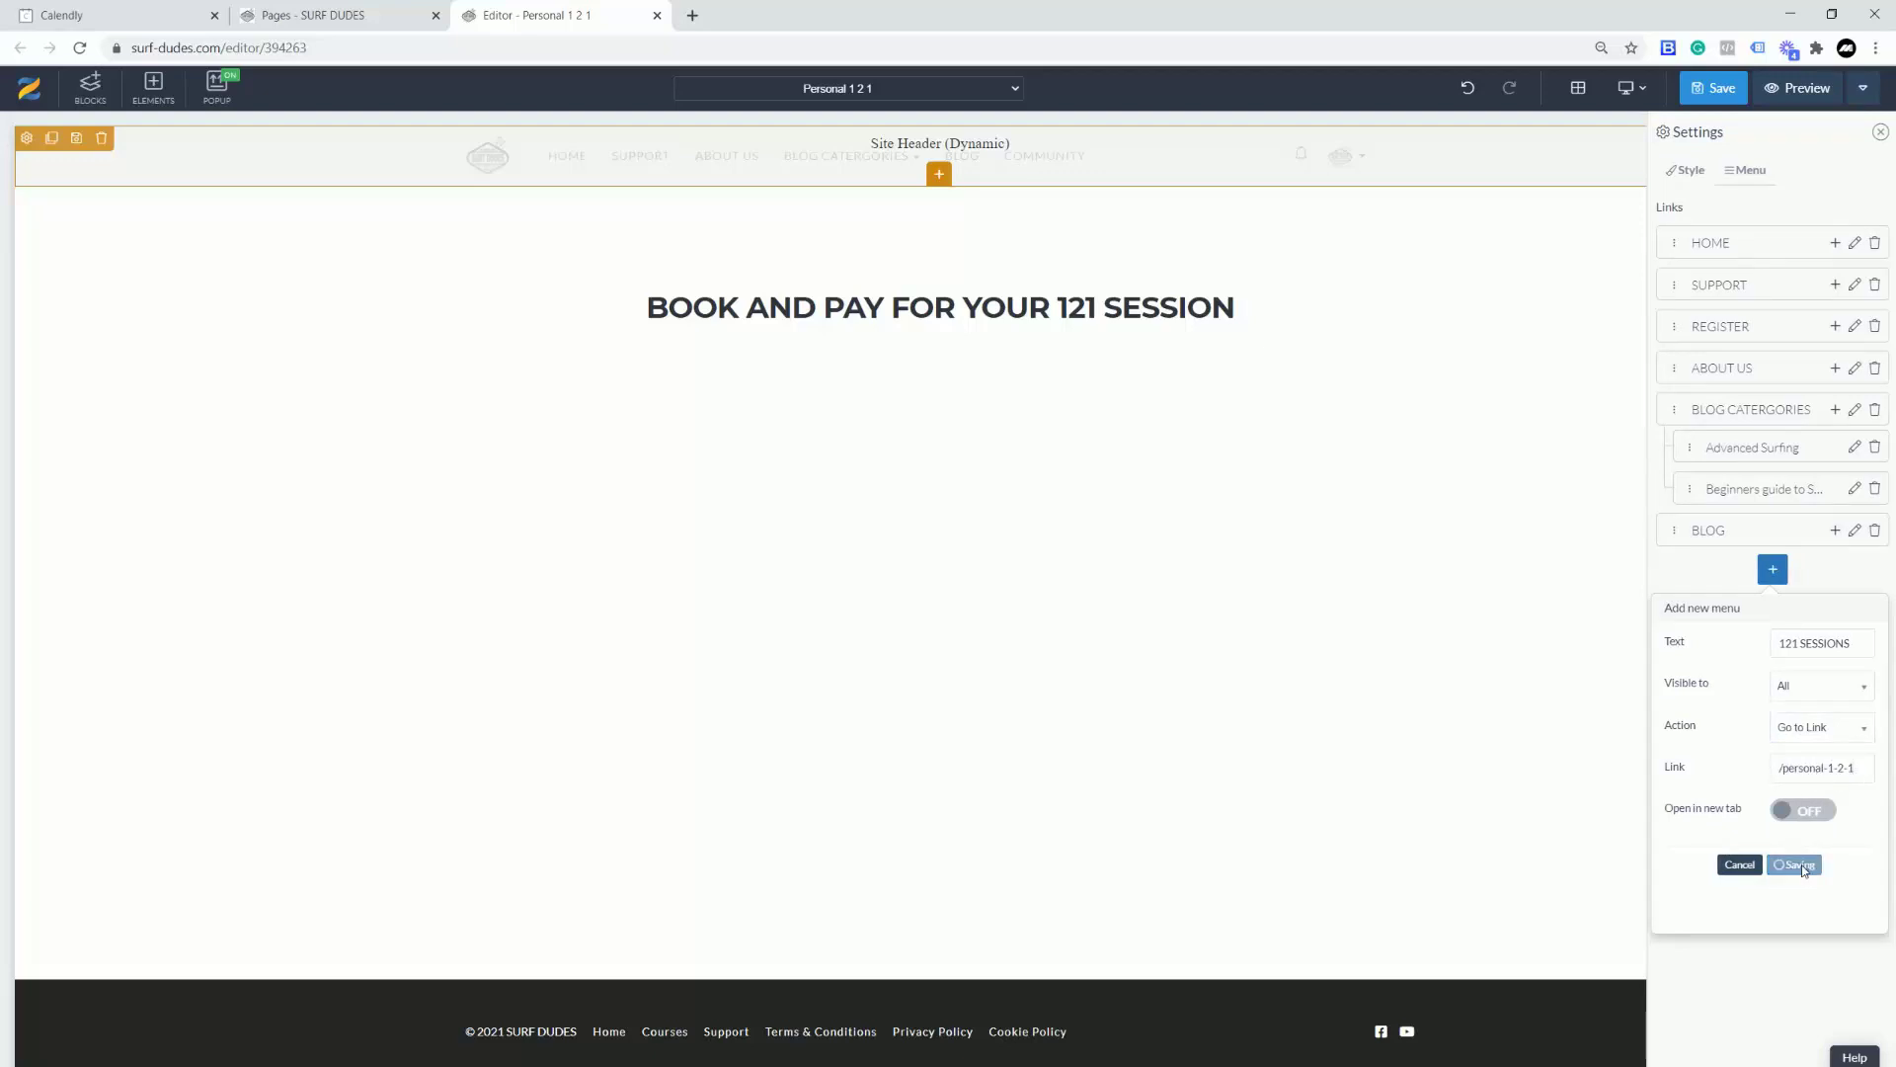
left_click(1707, 81)
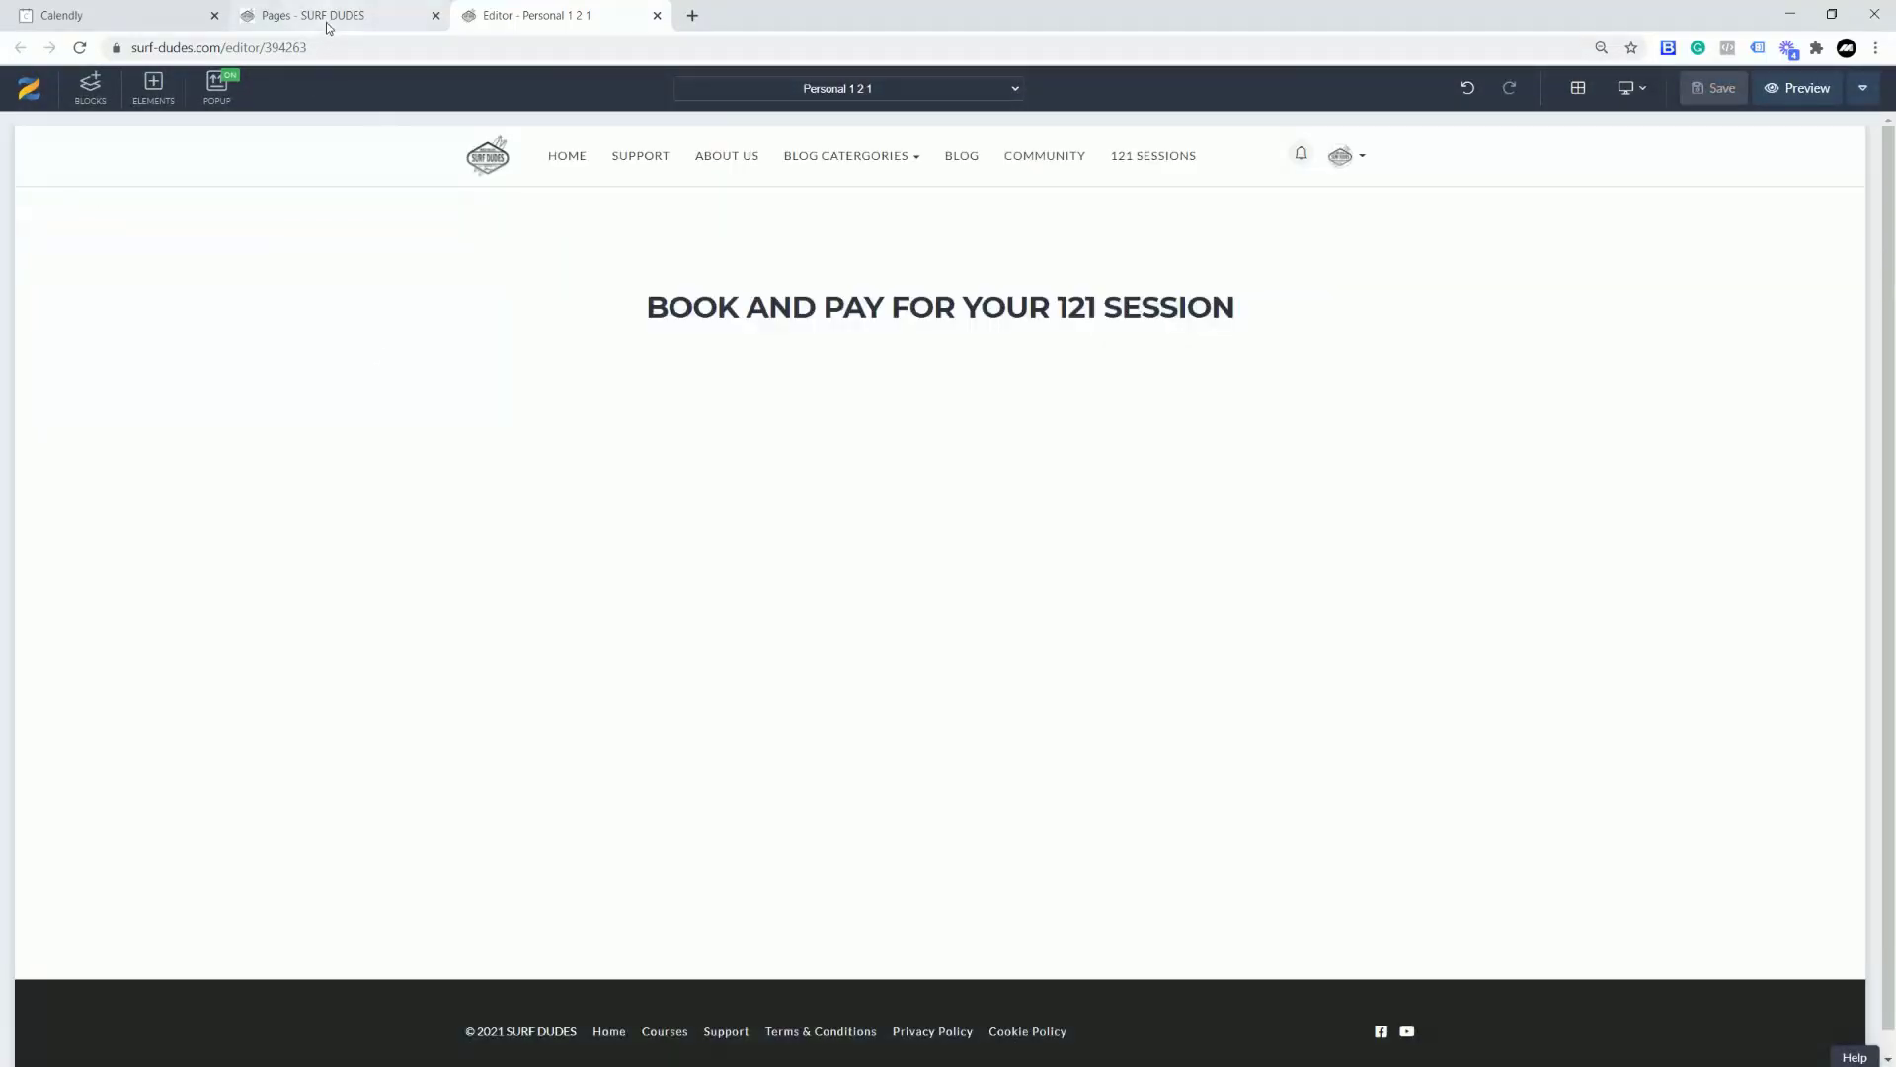
left_click(329, 18)
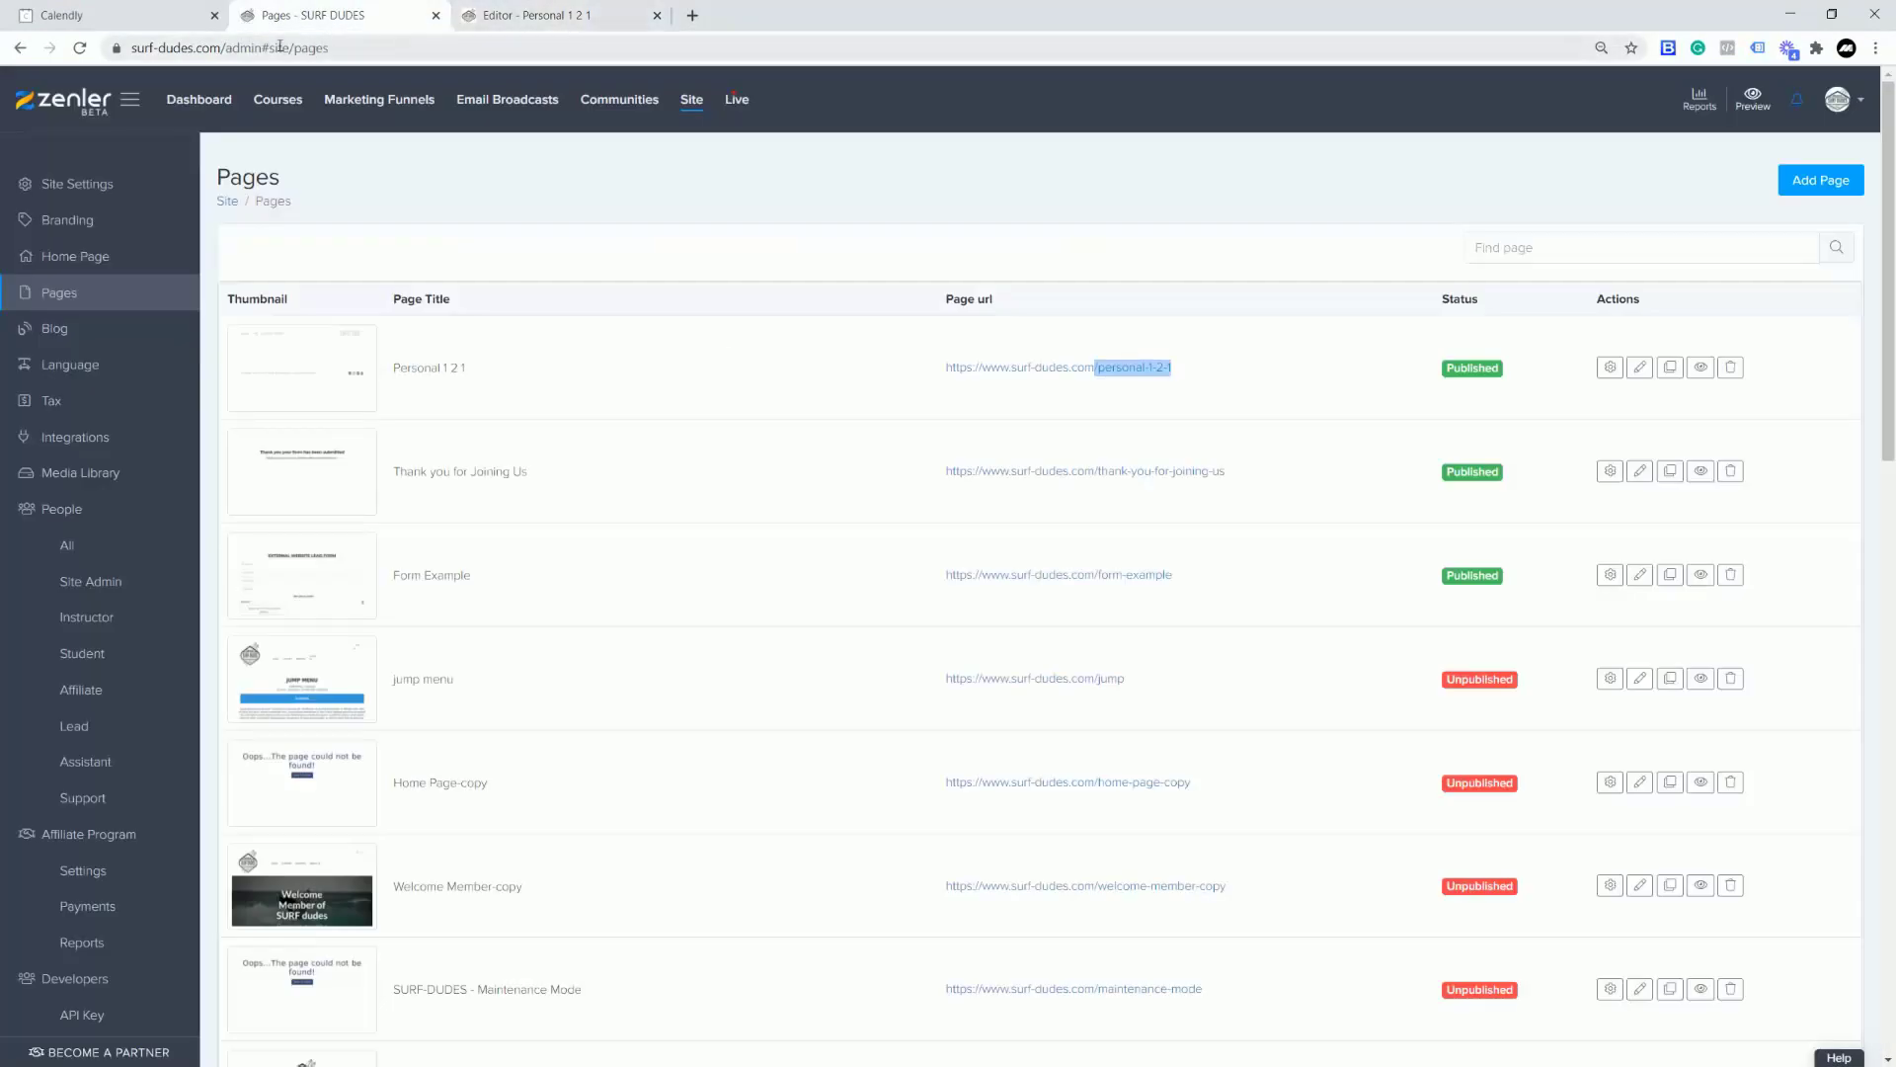
left_click(218, 50)
left_click(251, 52)
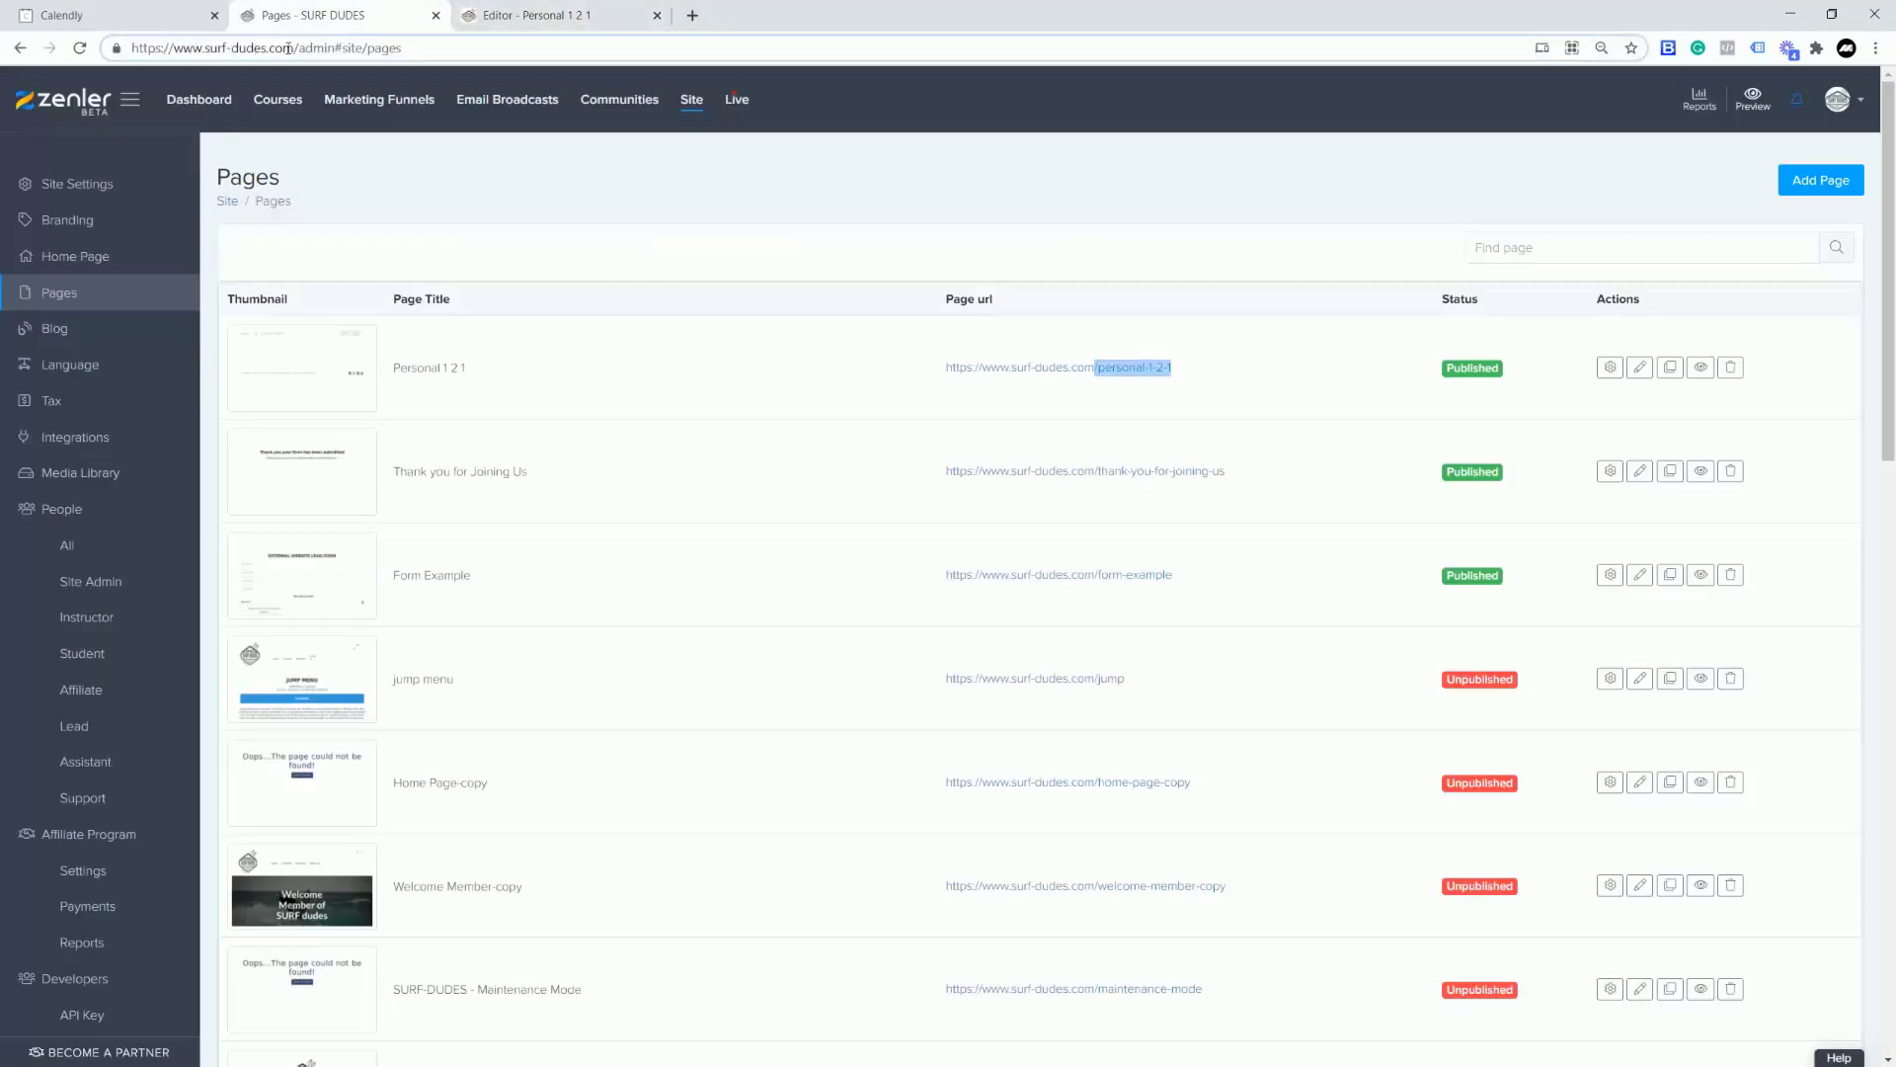
left_click_drag(294, 47, 131, 47)
key("ctrl+c")
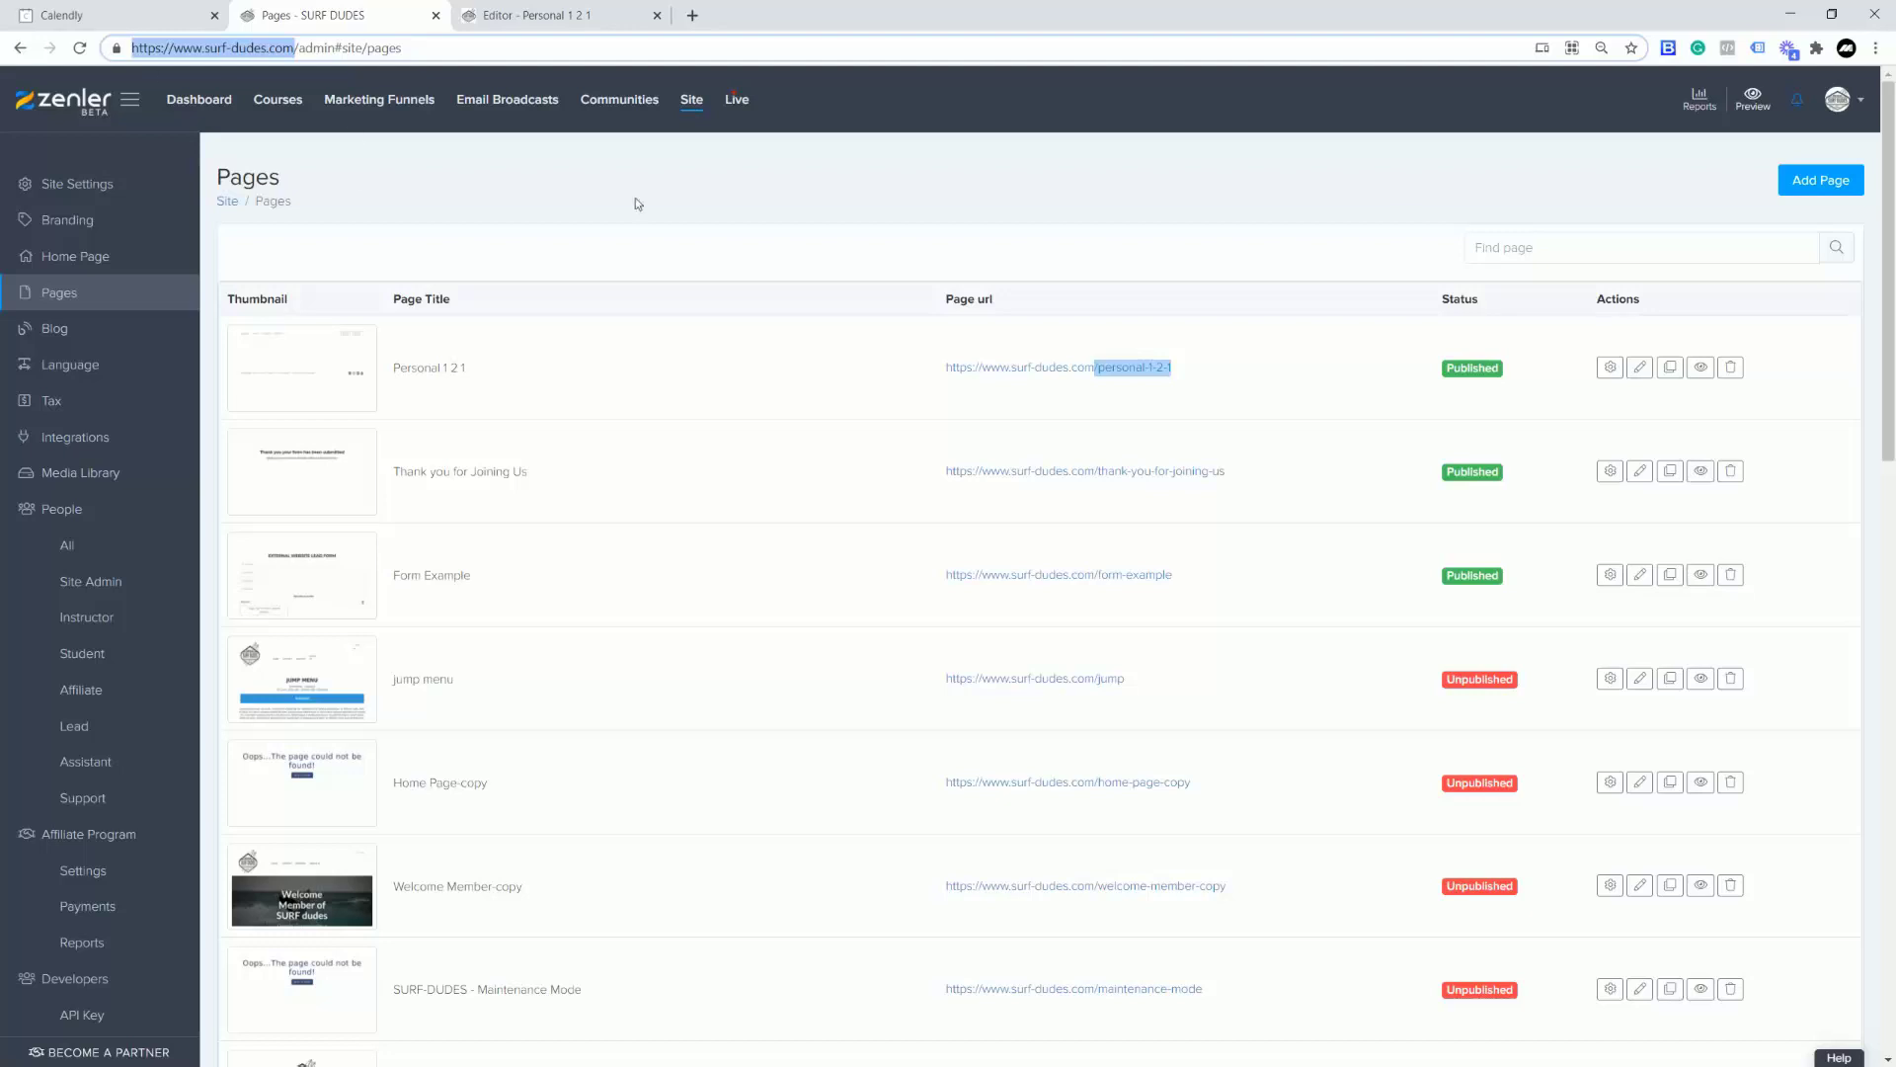
left_click(1875, 47)
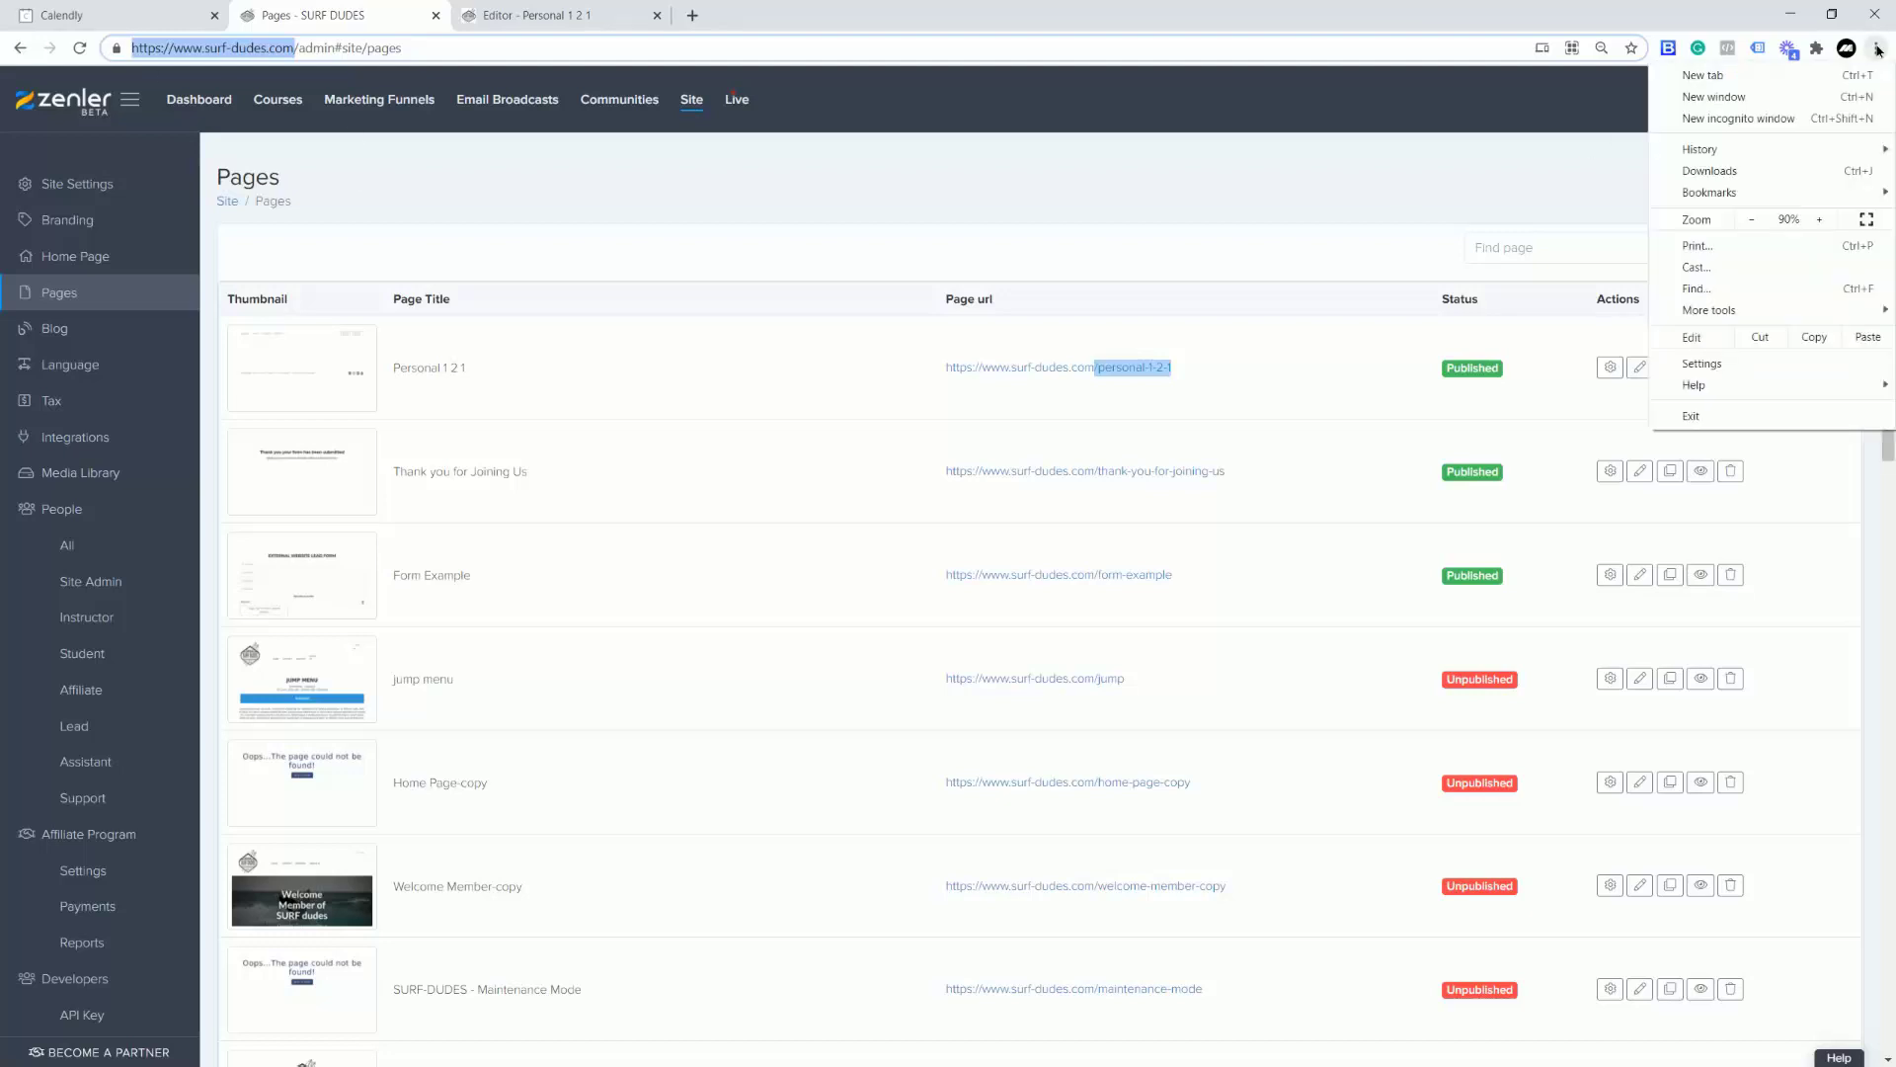
left_click(1753, 120)
key("ctrl+v")
key("Return")
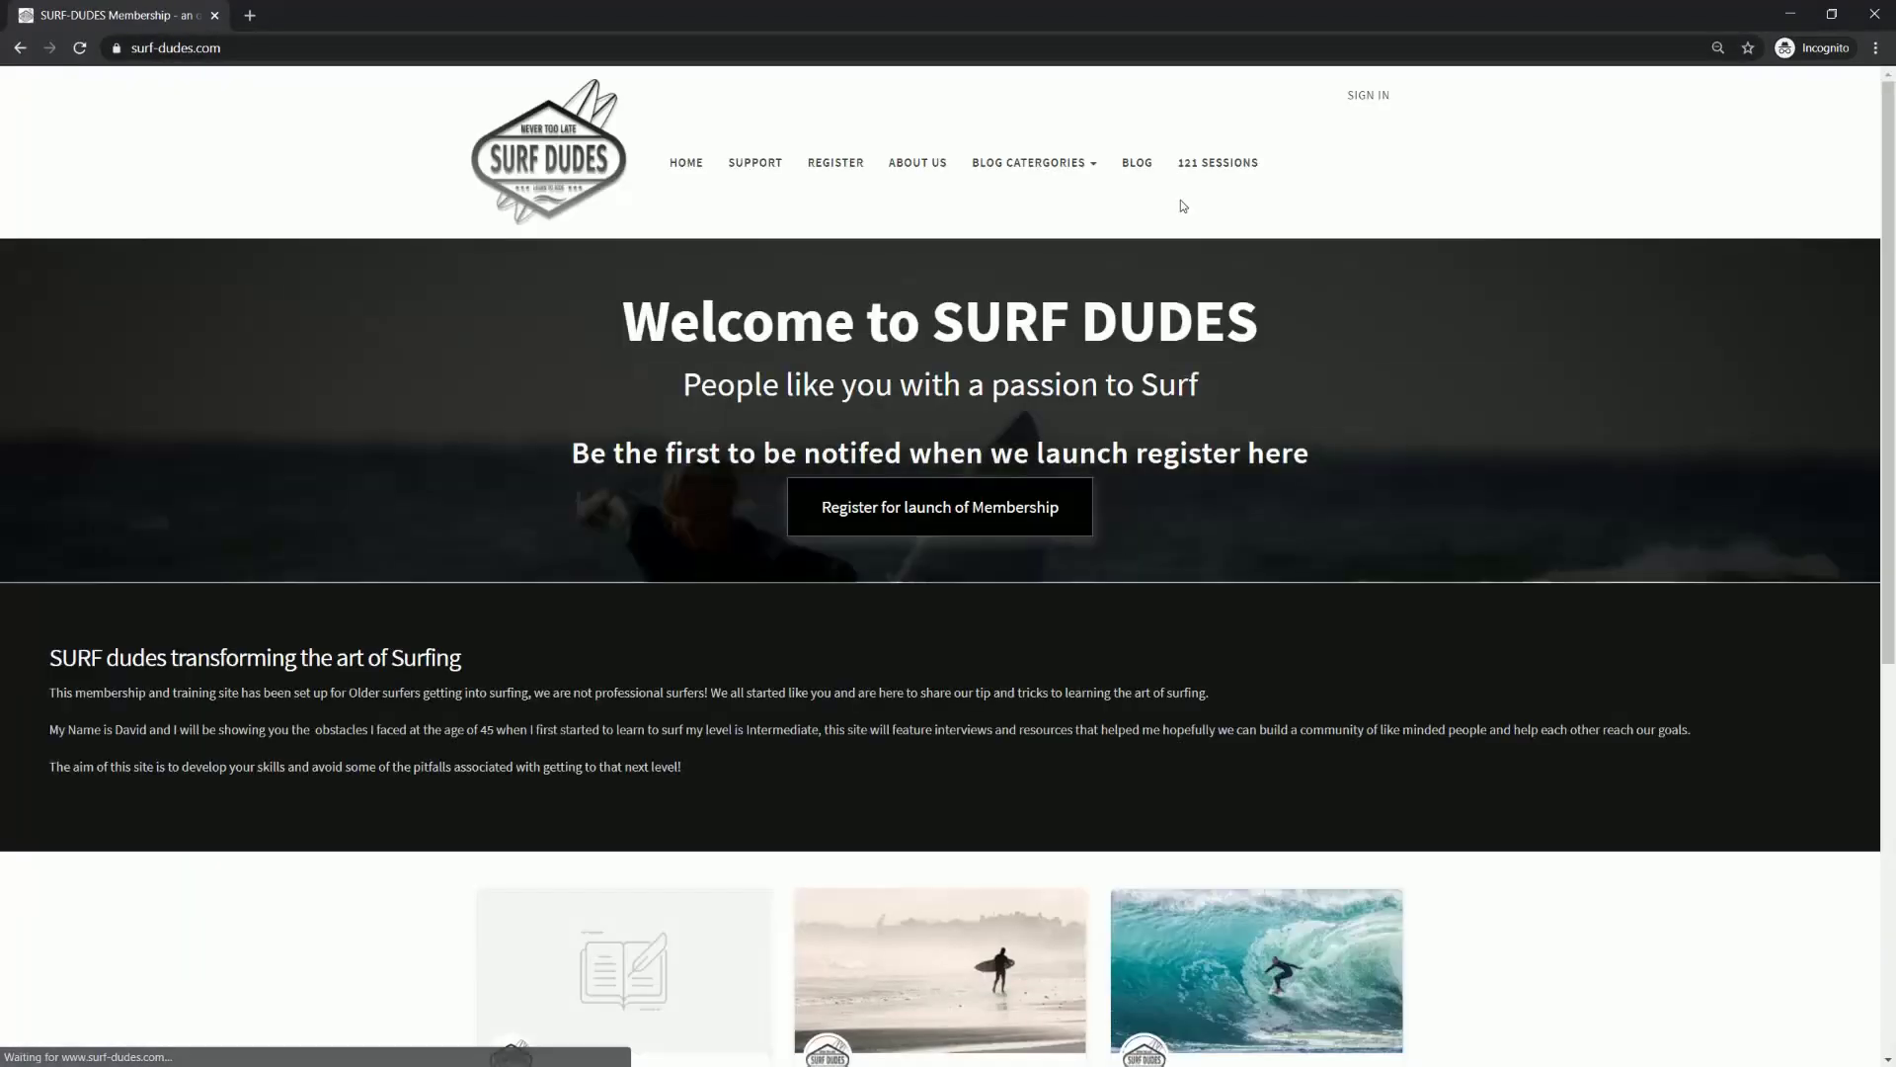
Step: Open 121 SESSIONS from the live menu and accept cookies to reveal the booking calendar
left_click(1218, 163)
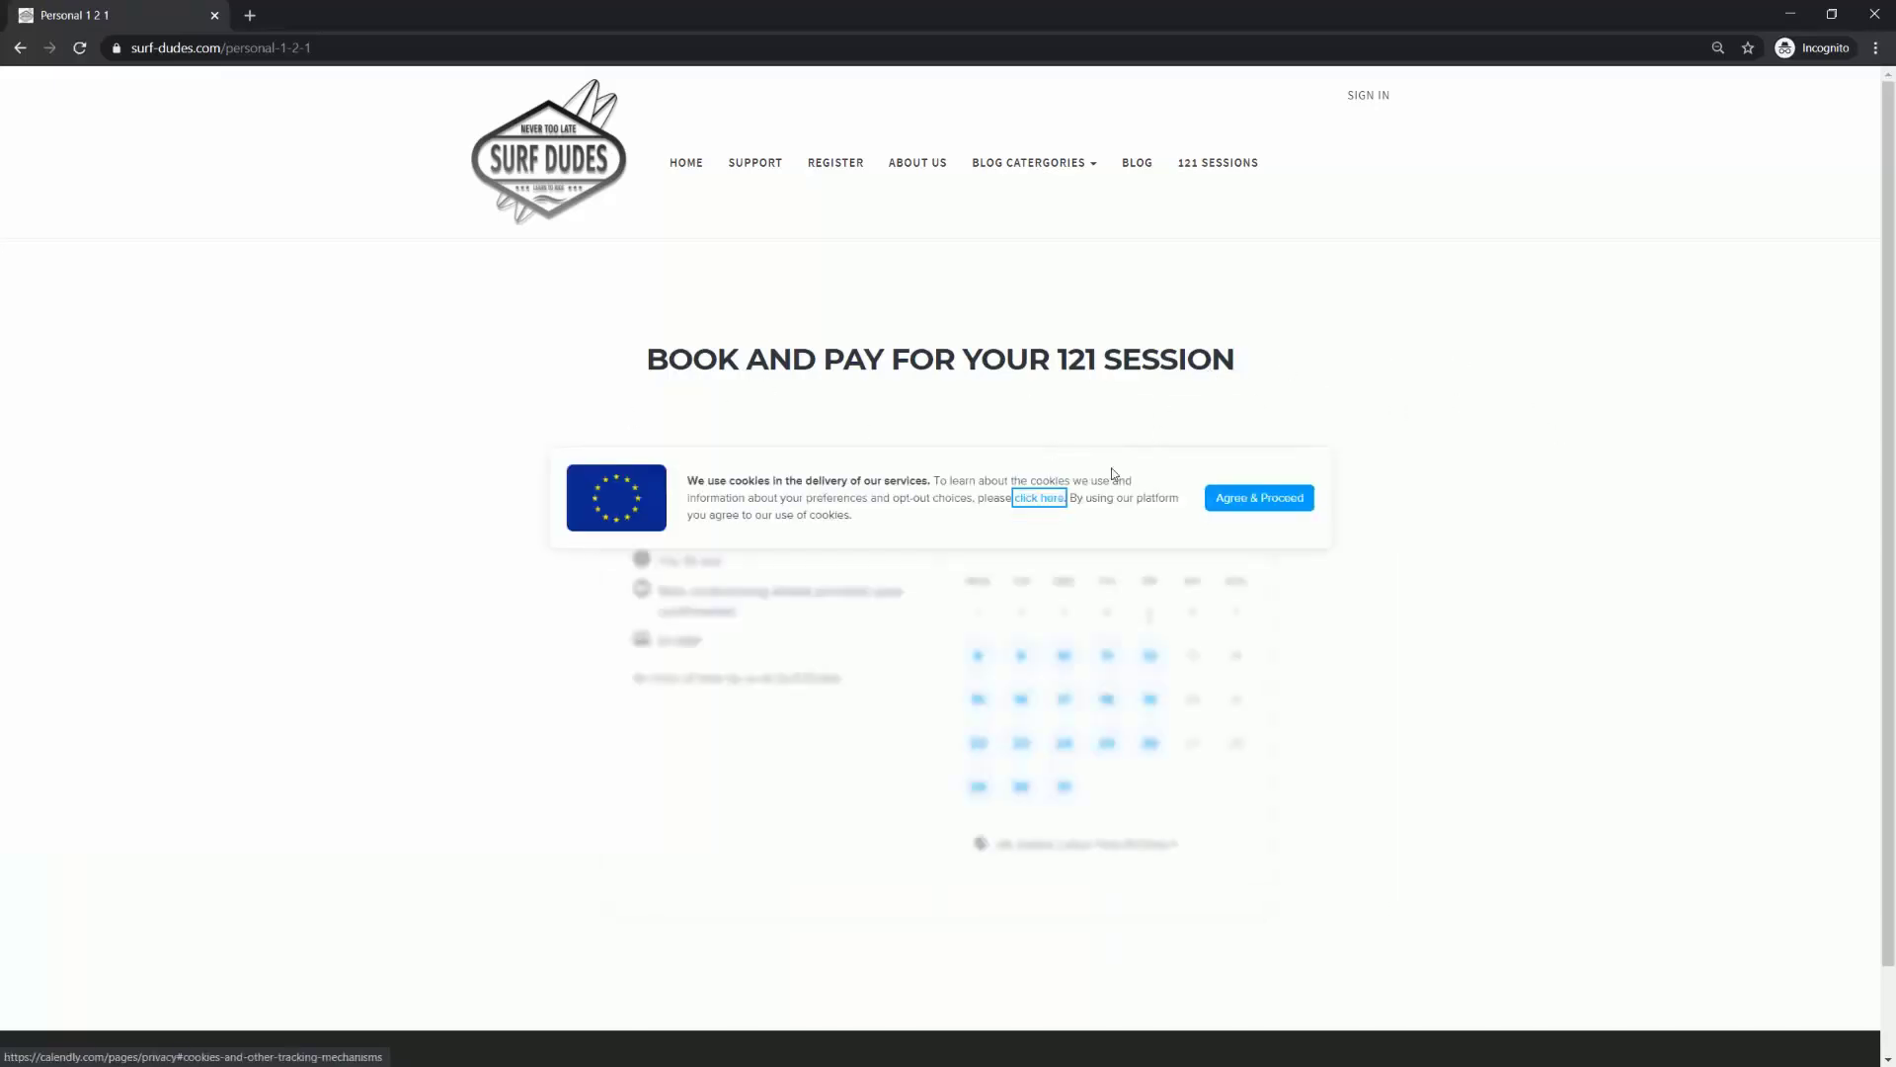
left_click(1230, 499)
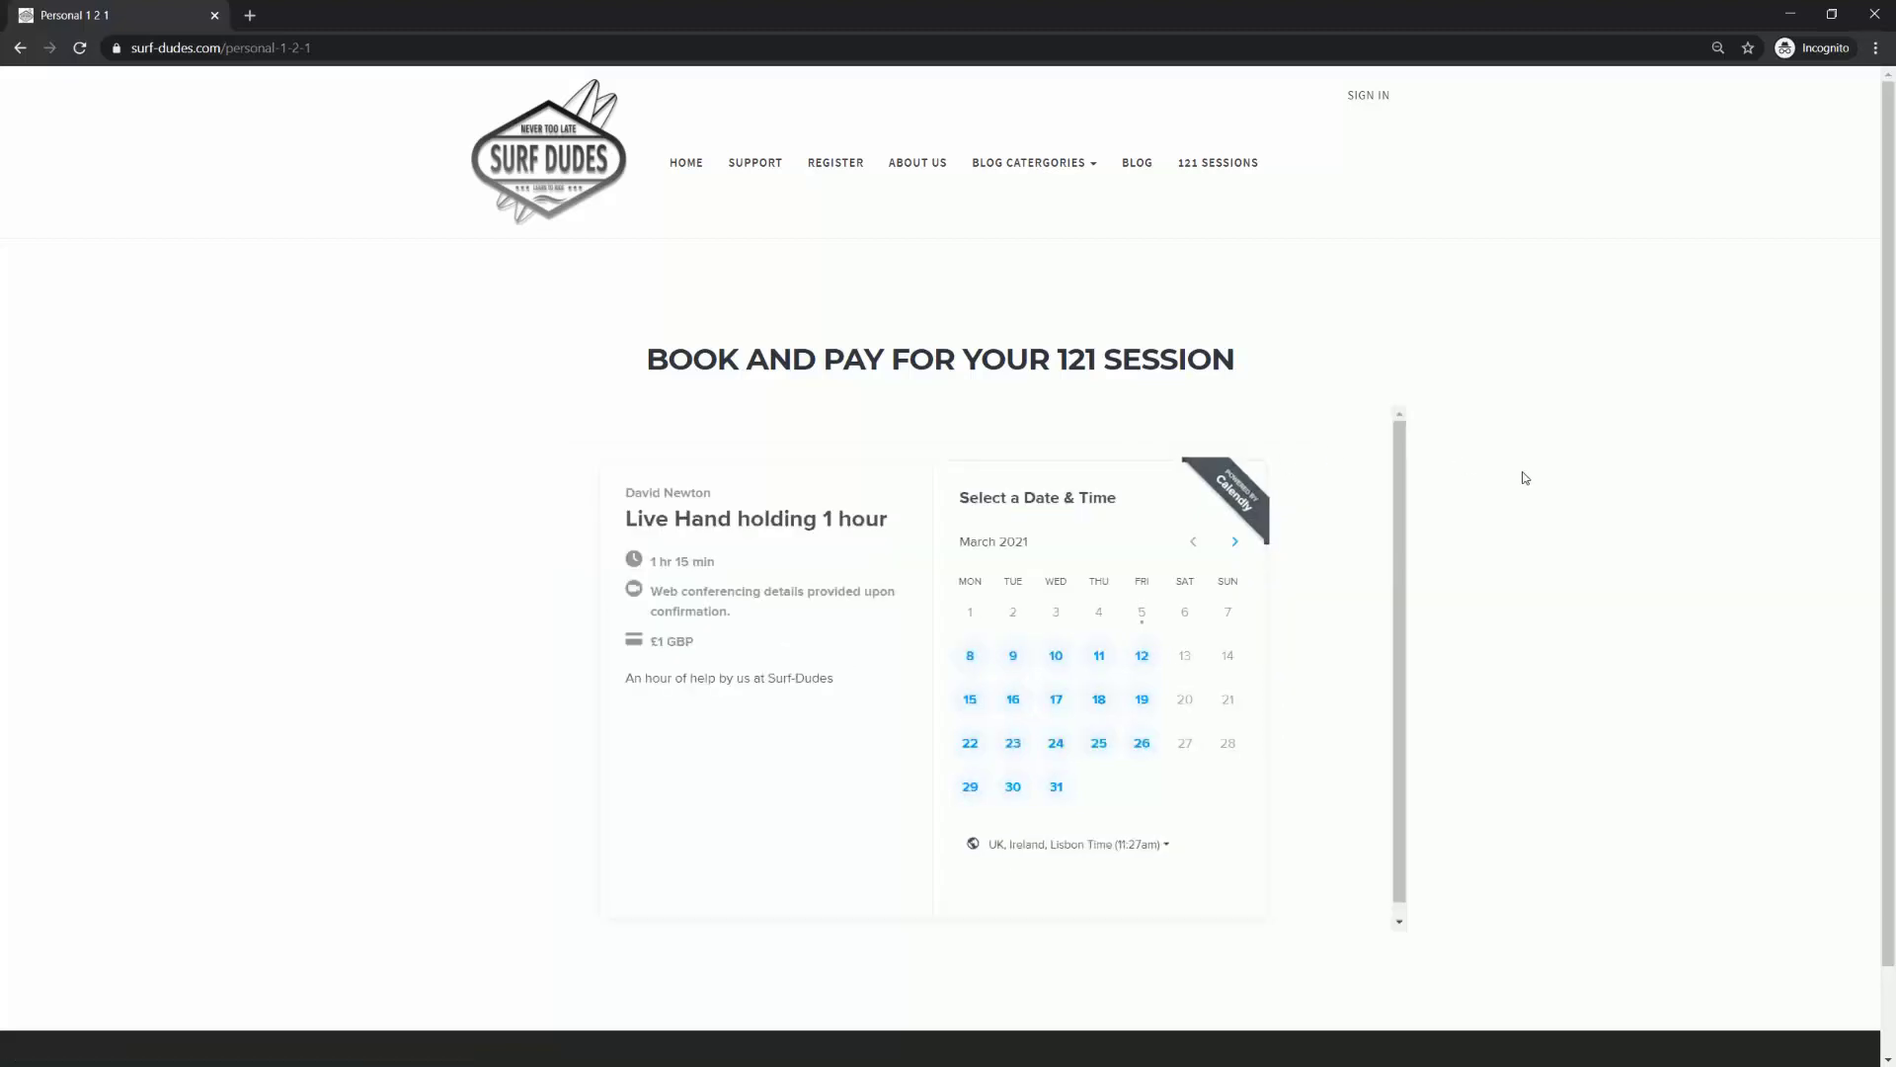
scroll(1525, 476, "down", 1)
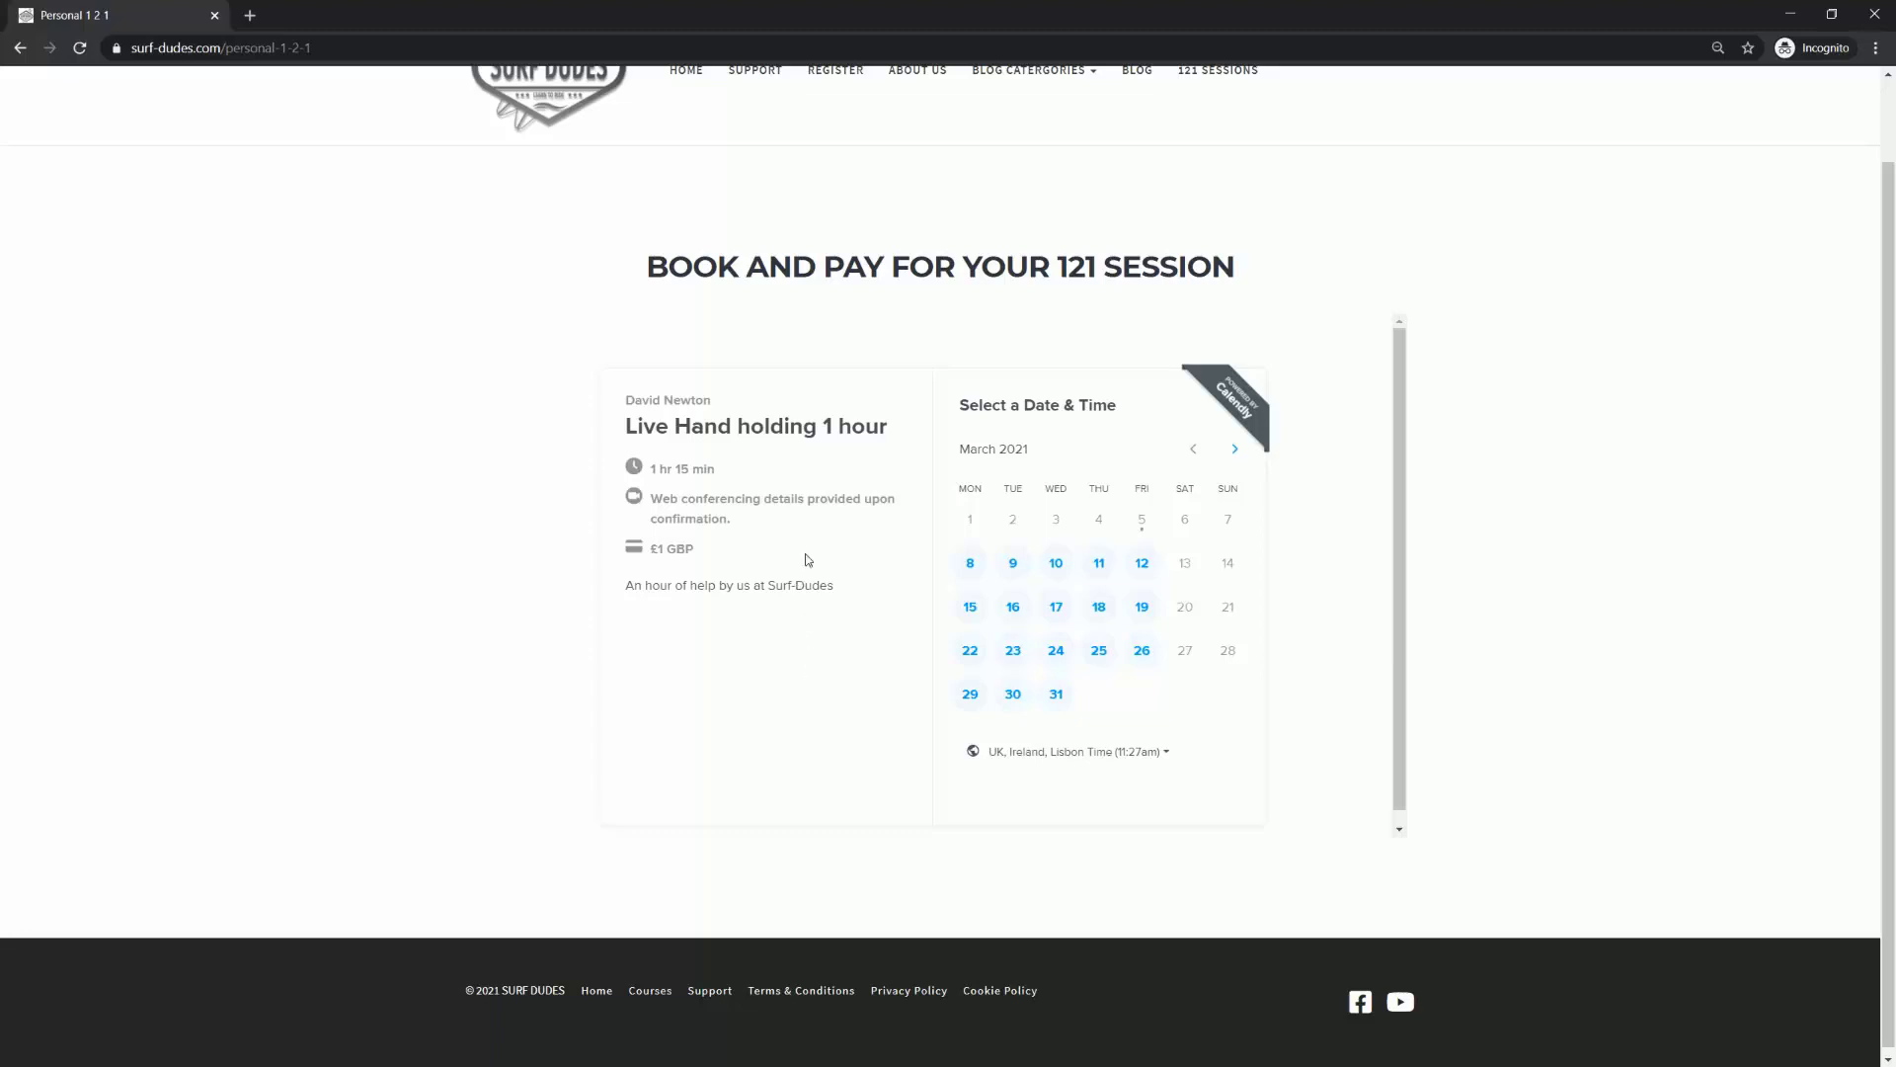
left_click_drag(827, 425, 878, 426)
Step: Pick Wednesday, March 10 and confirm the 12:00pm time slot
left_click(1056, 565)
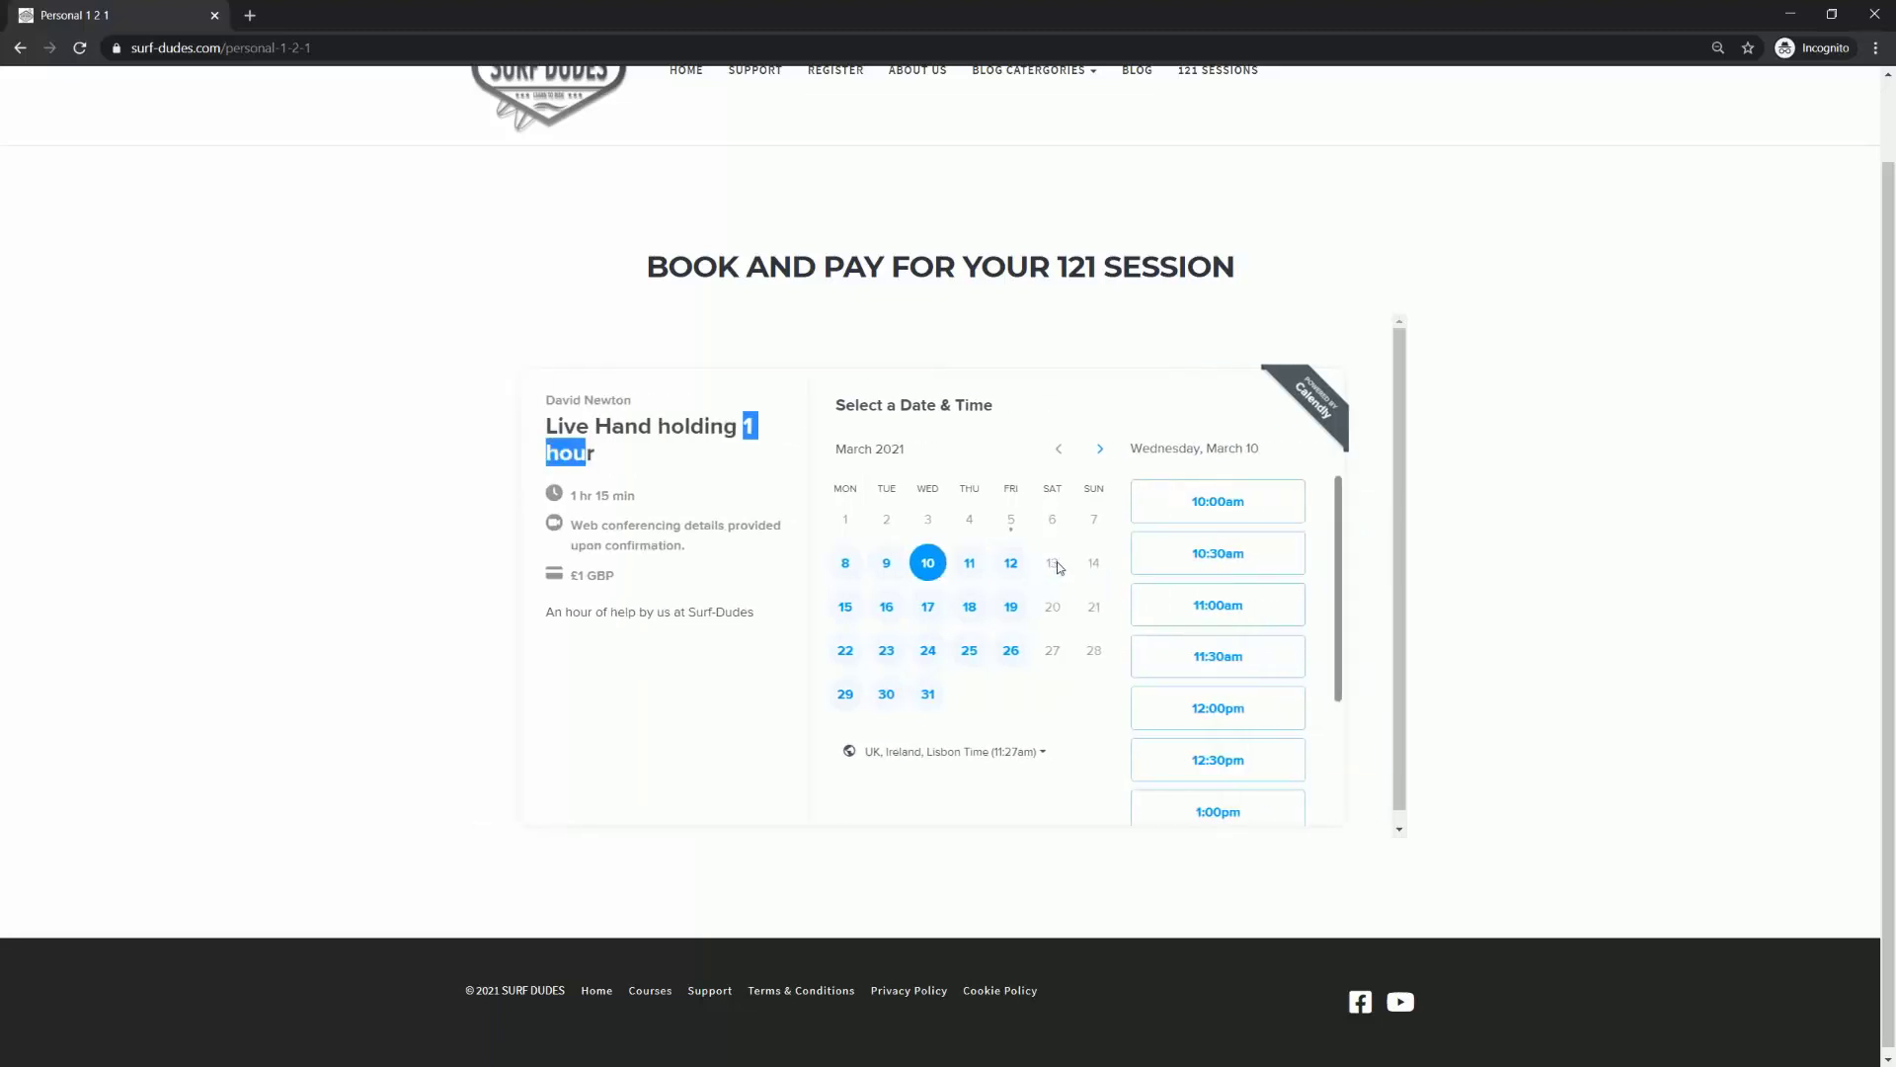
left_click(1217, 709)
left_click(1236, 704)
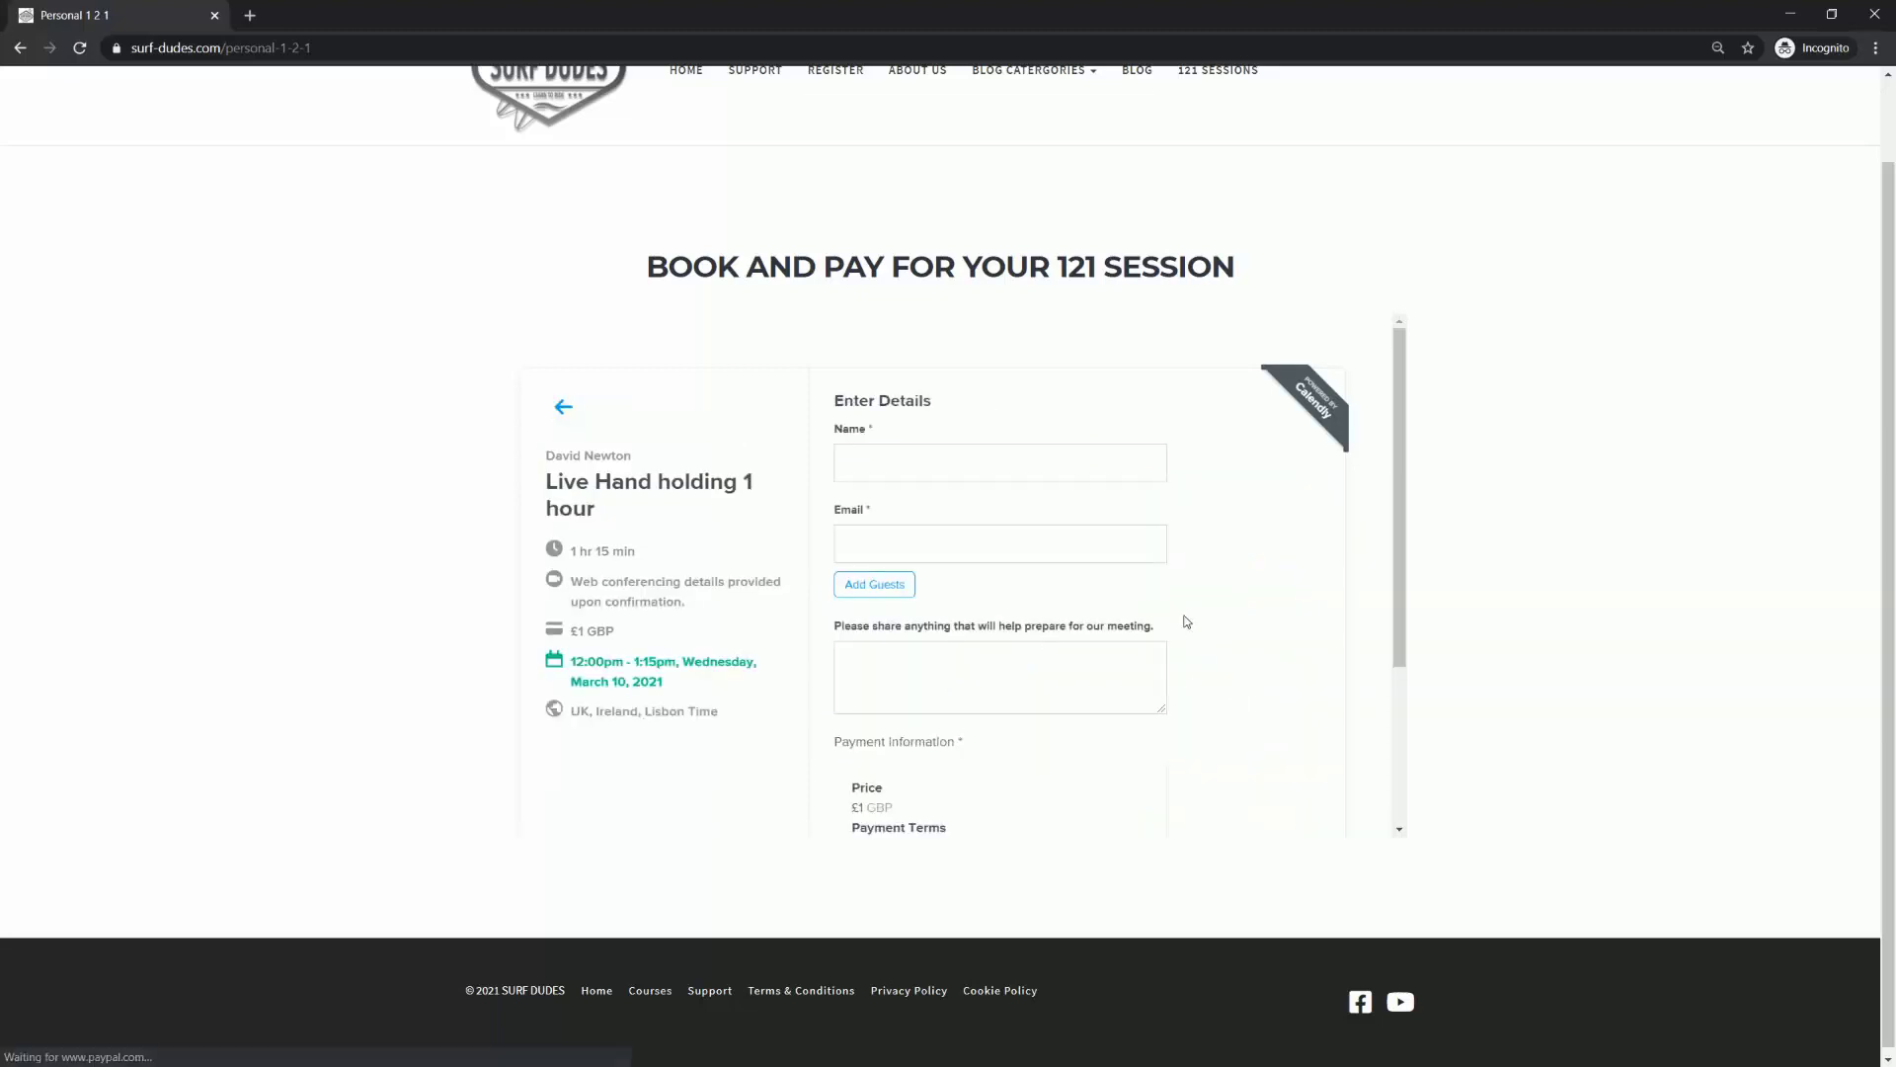
scroll(1175, 589, "down", 3)
scroll(1175, 588, "up", 3)
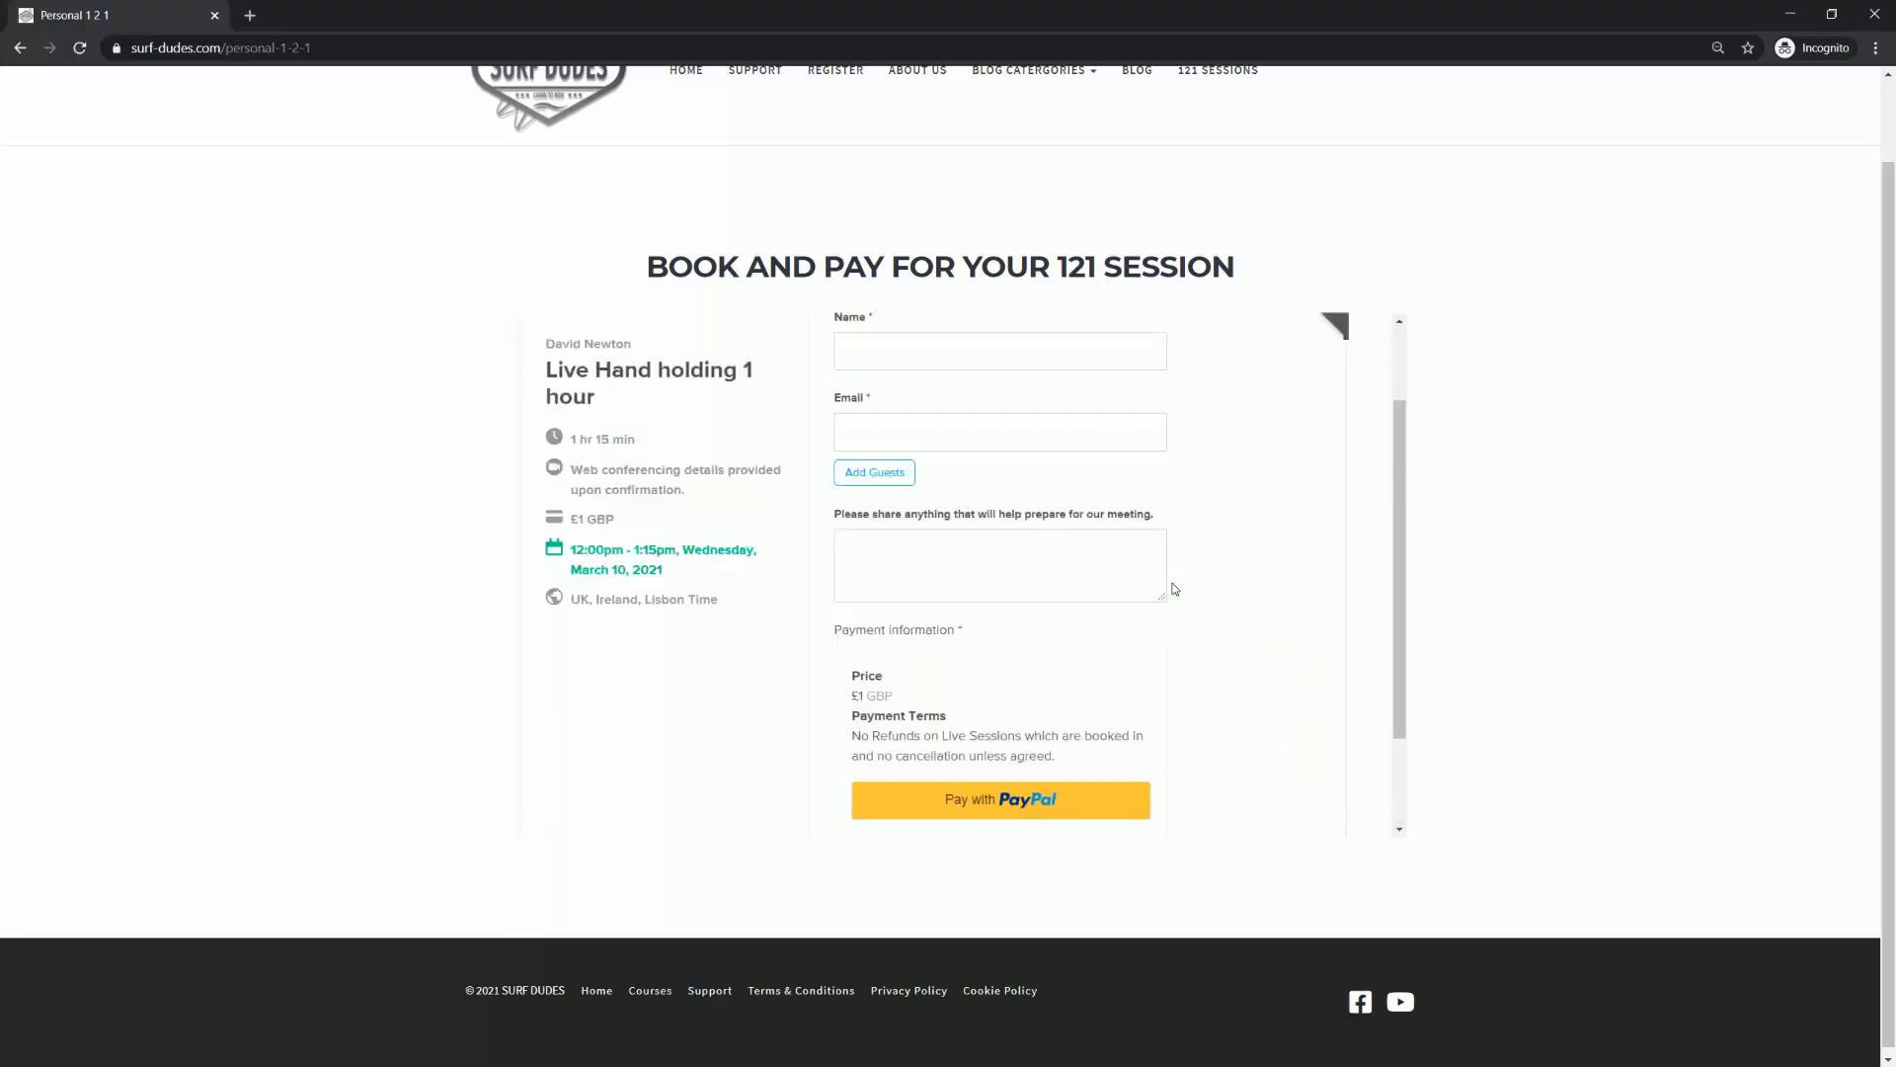
Step: Enter the invitee's name and the note 'Help with getting fit'
left_click(883, 457)
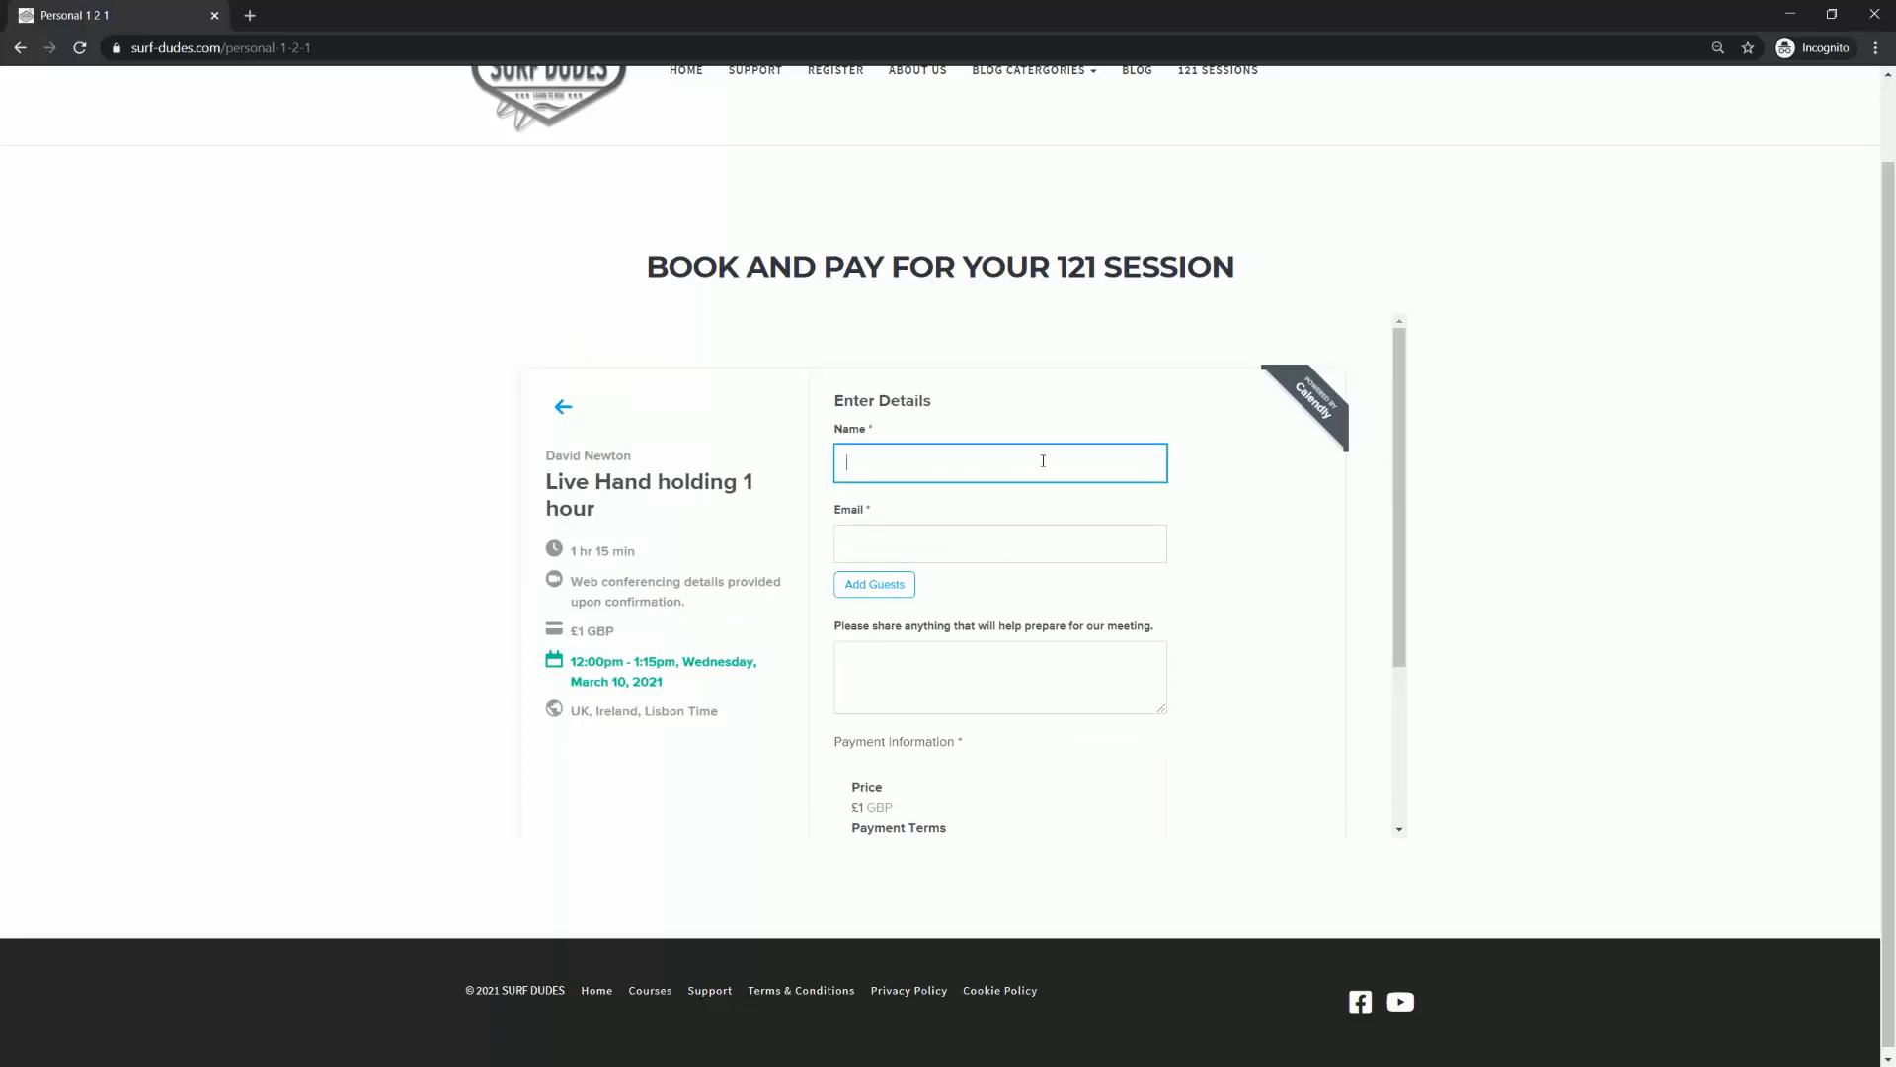
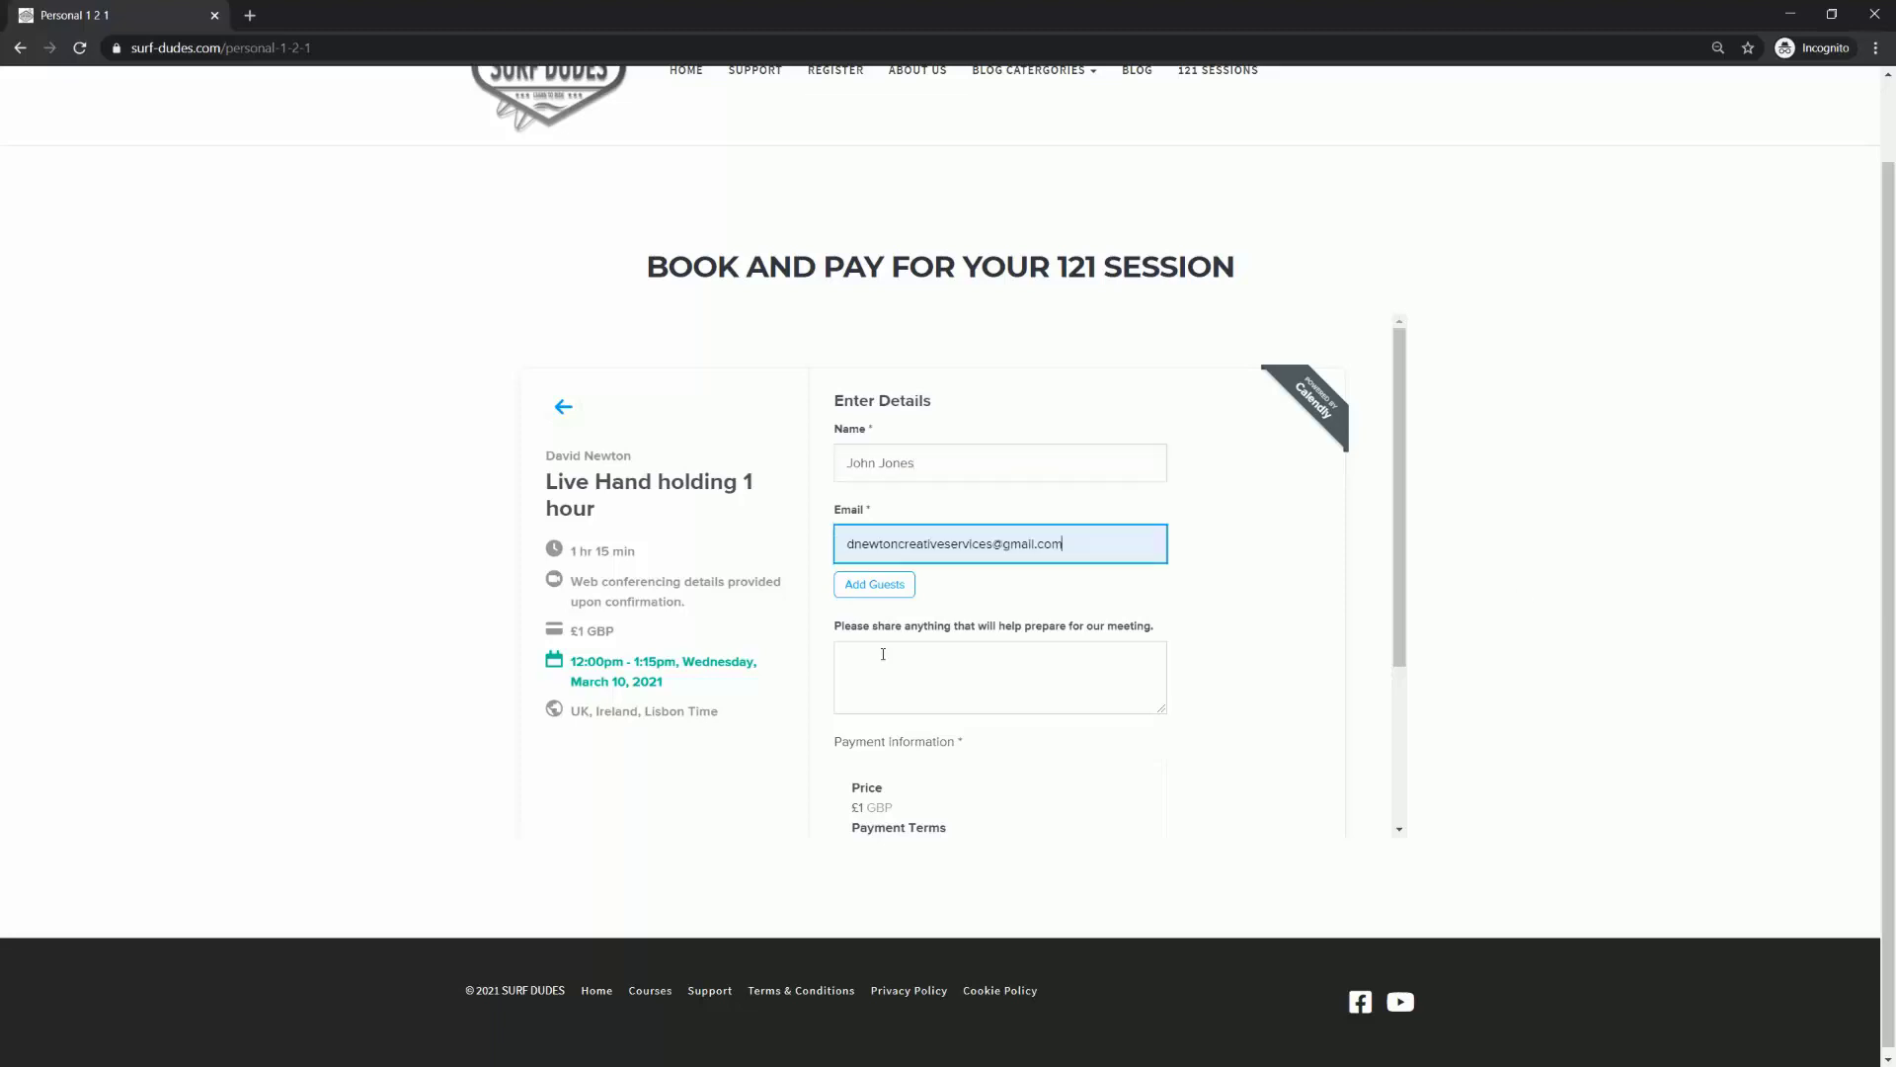
left_click(882, 654)
type("Help with")
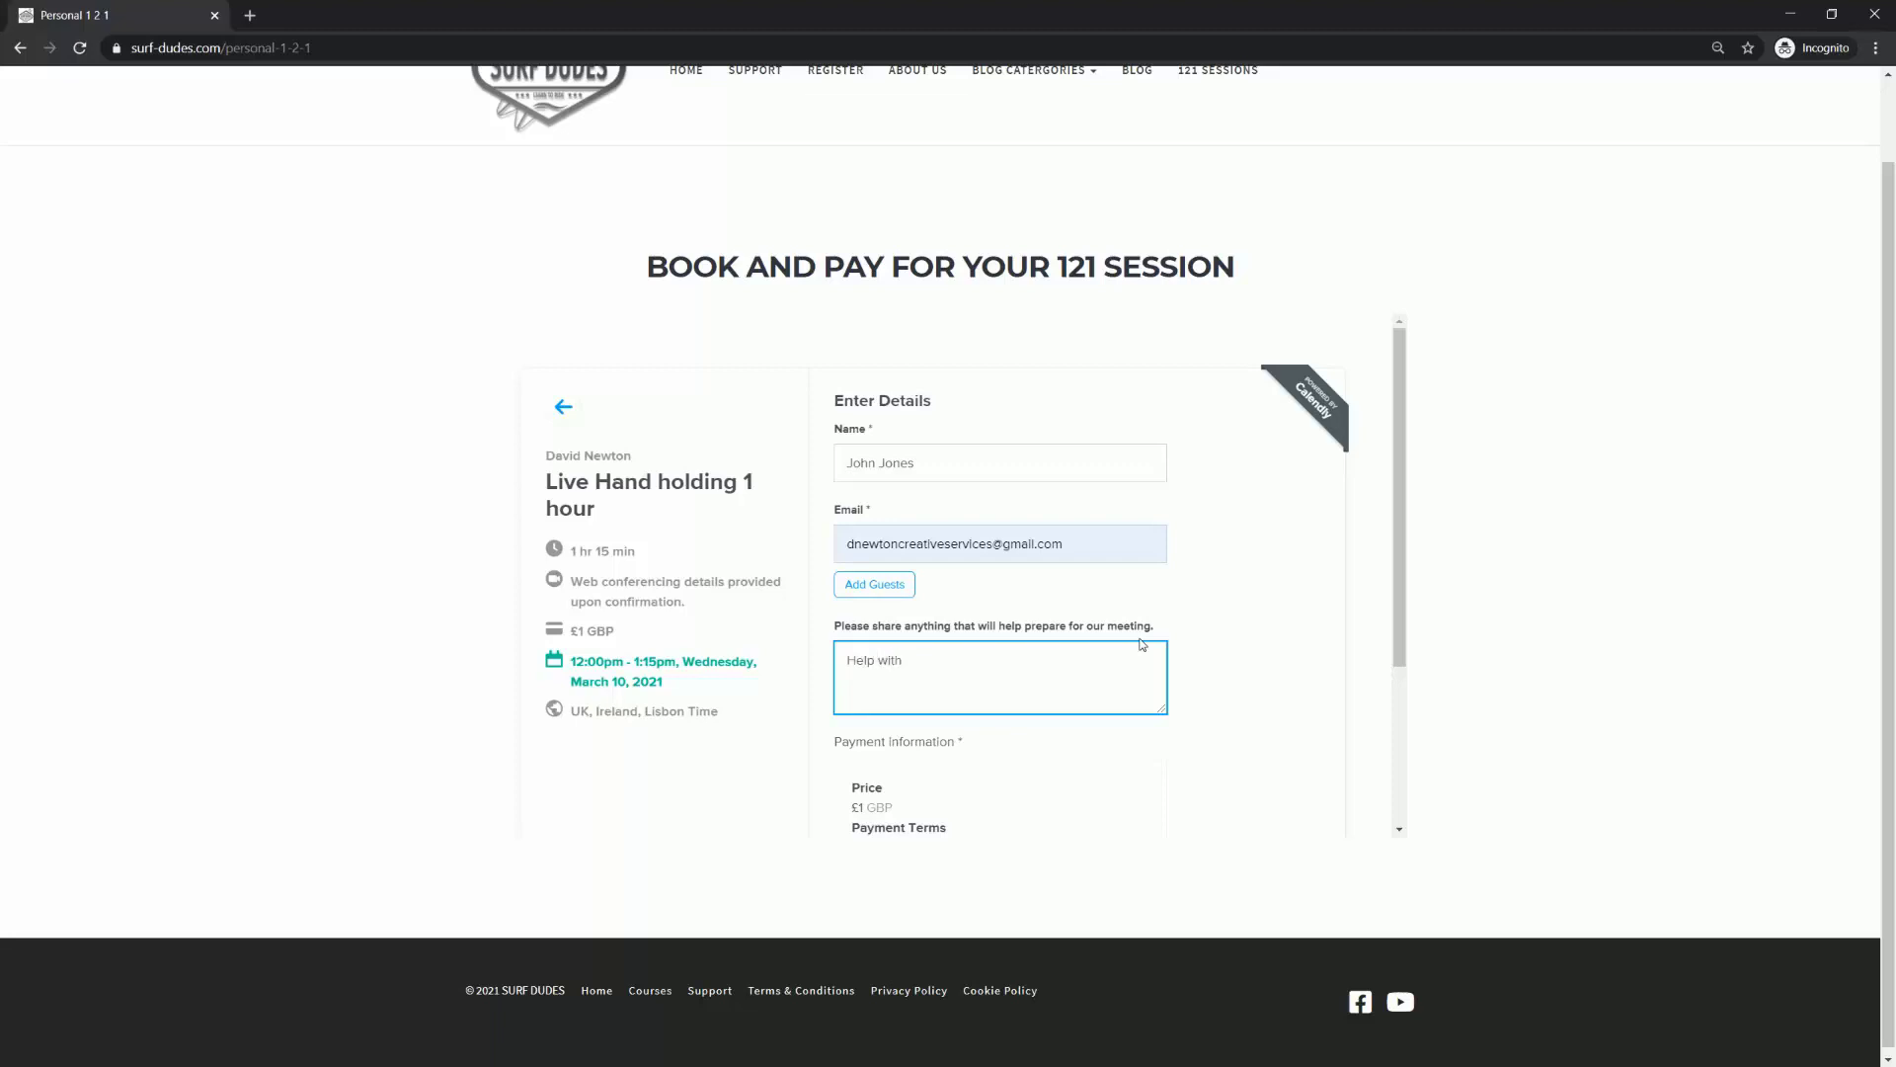
type(" getting fit")
Step: Try to schedule the event, start Pay with PayPal, then close the PayPal login window
scroll(1146, 599, "down", 2)
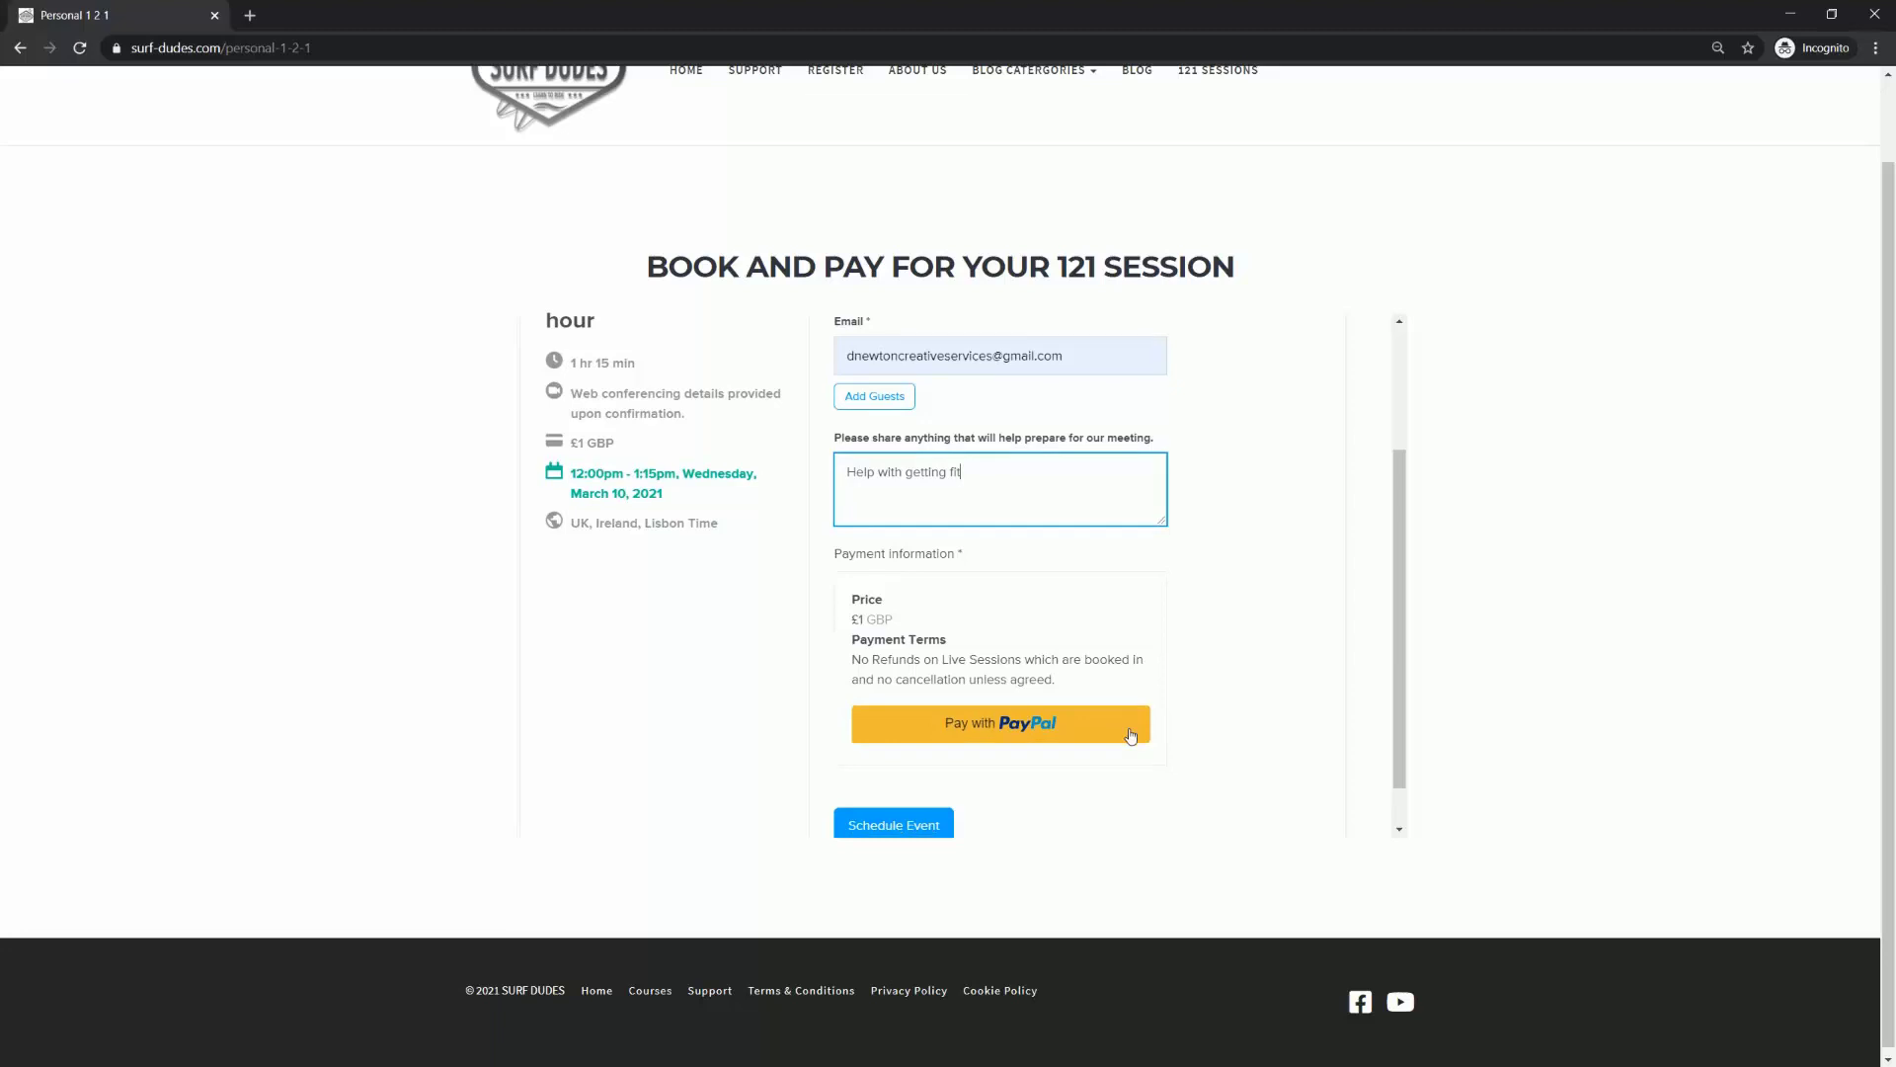
scroll(1086, 736, "down", 1)
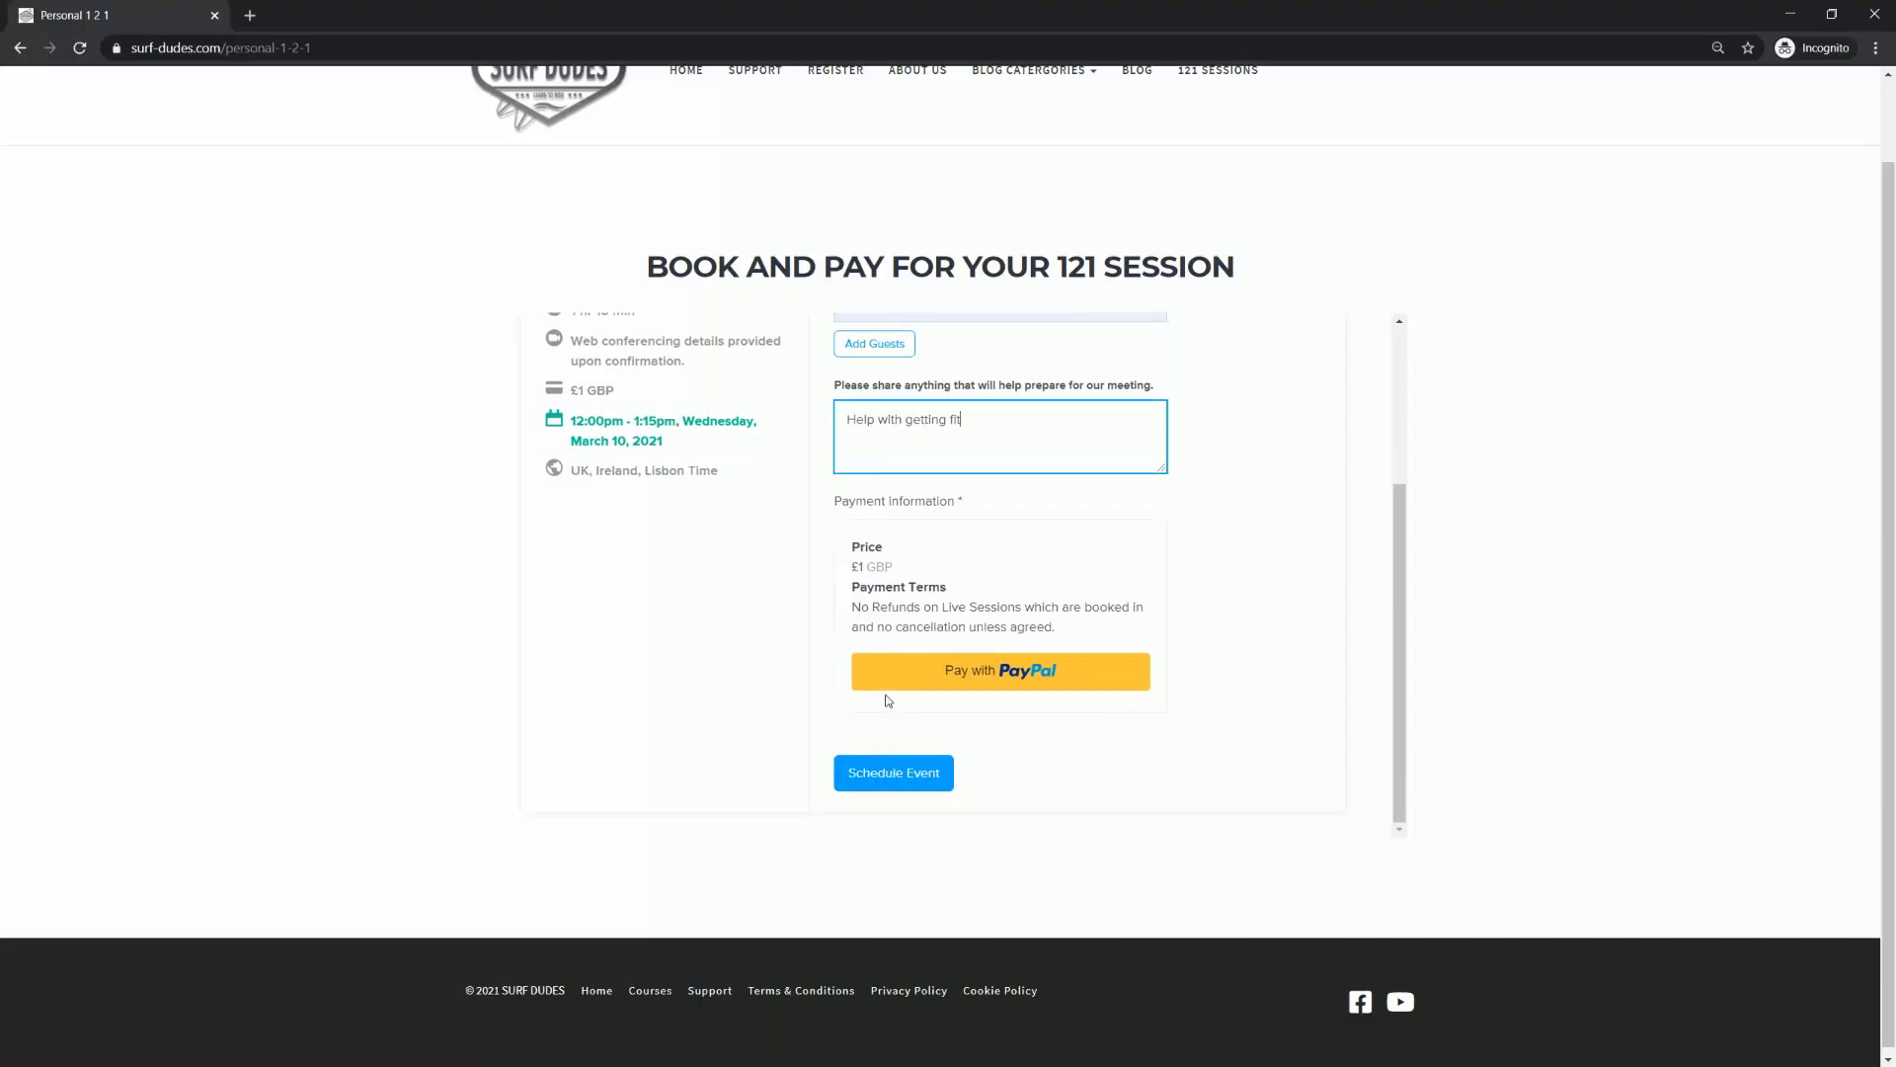
left_click_drag(860, 605, 1205, 653)
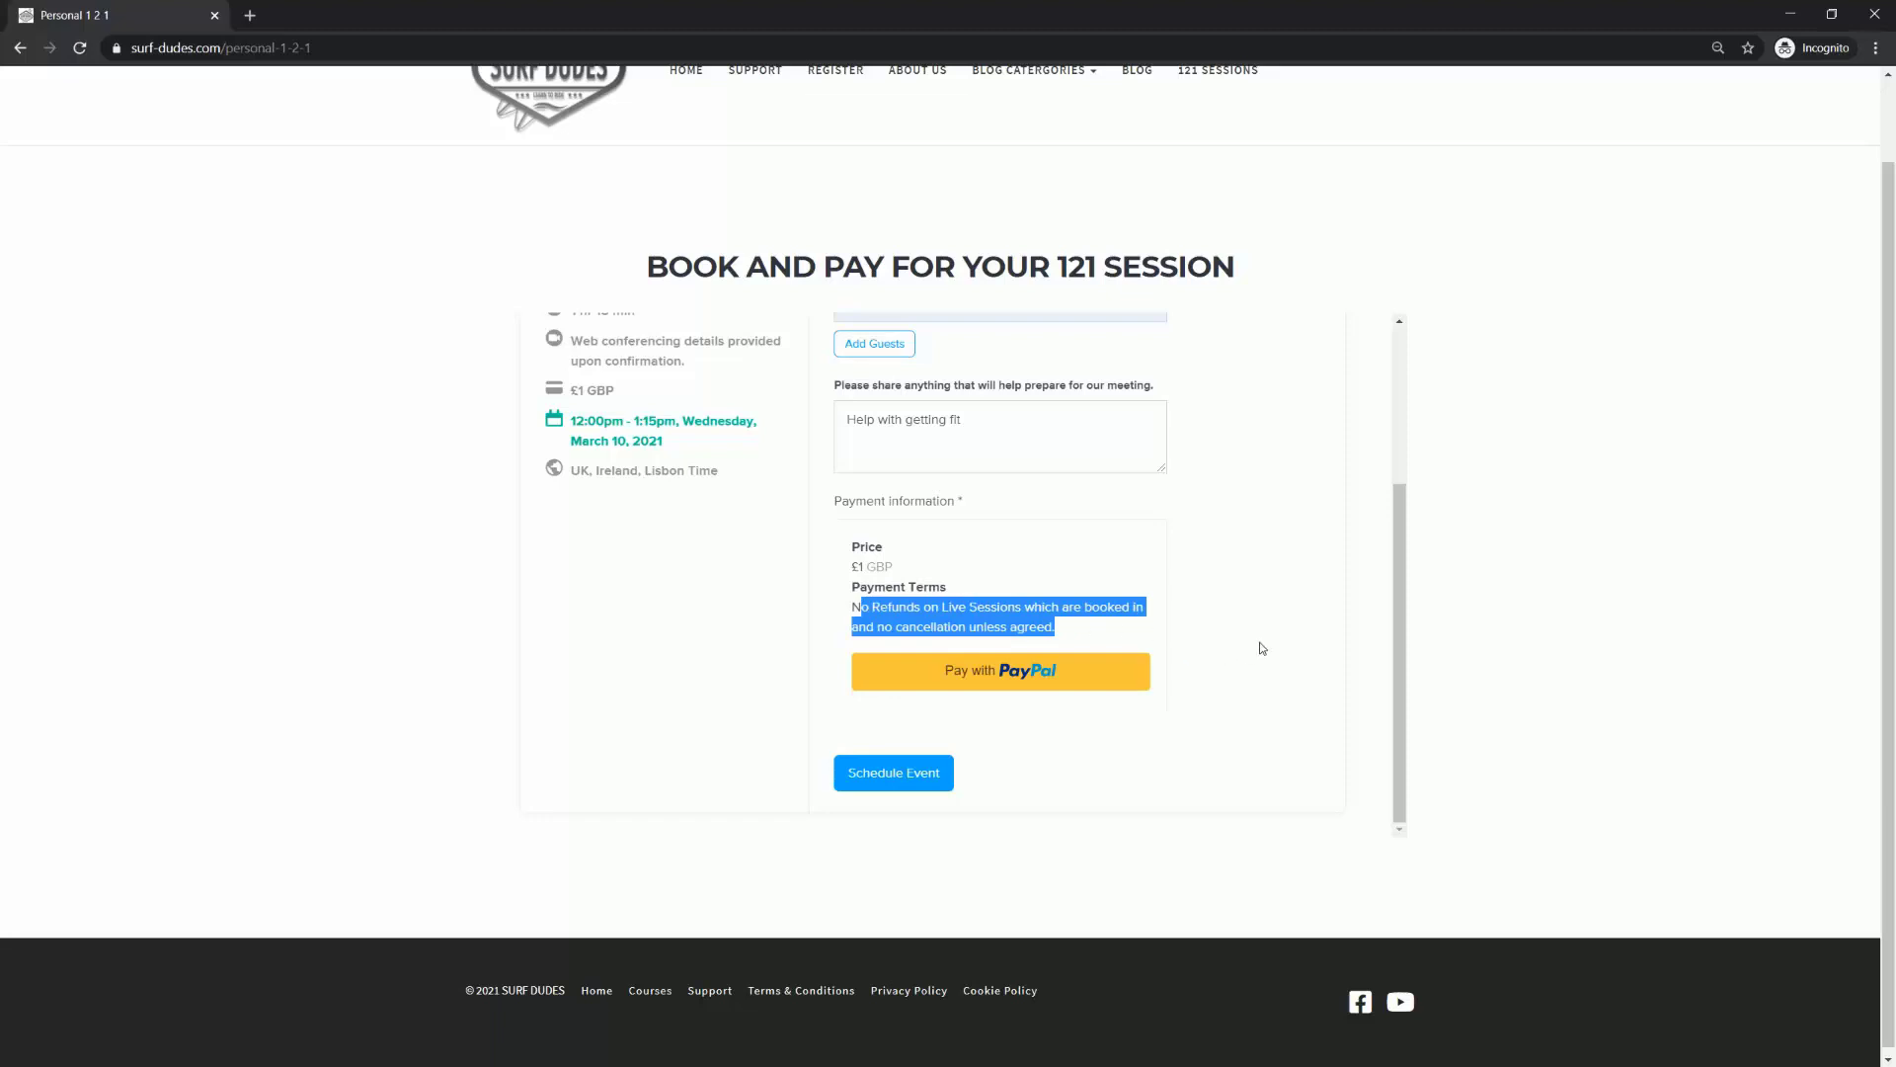
left_click(1225, 656)
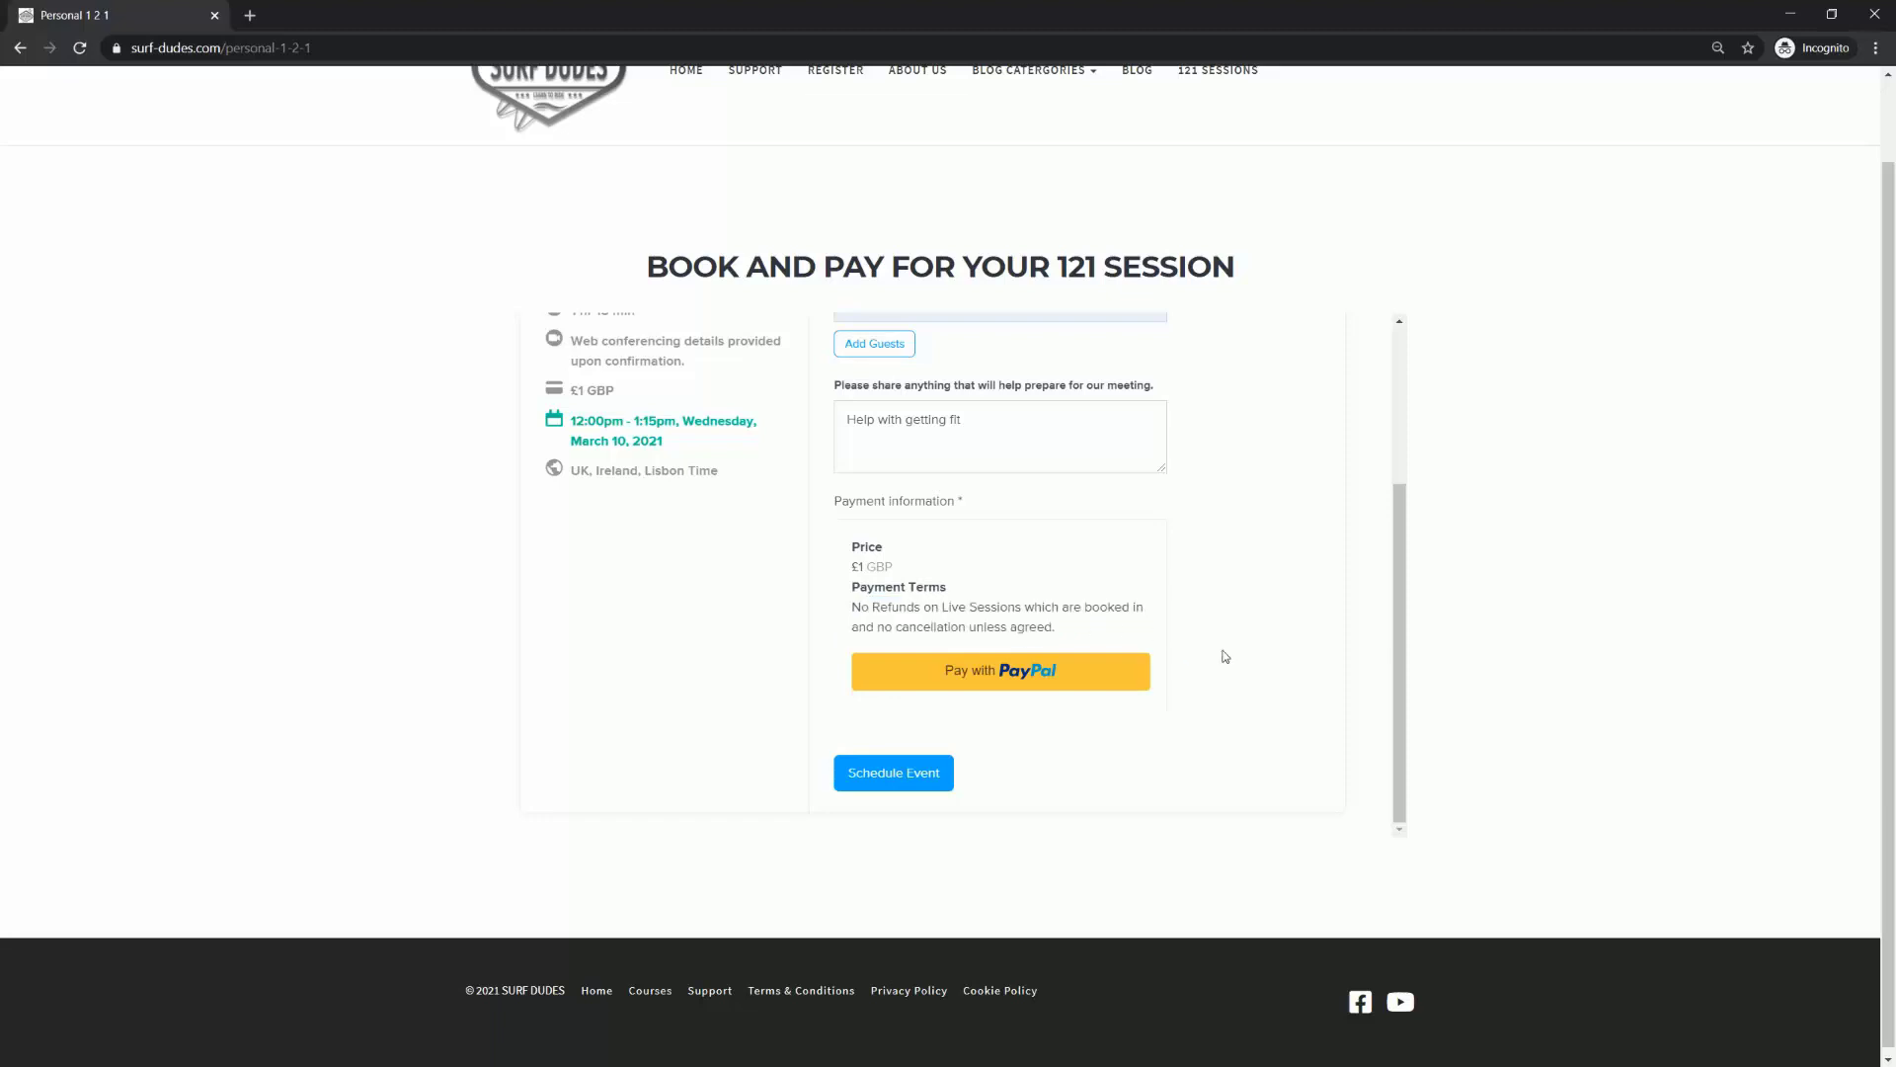
left_click(889, 783)
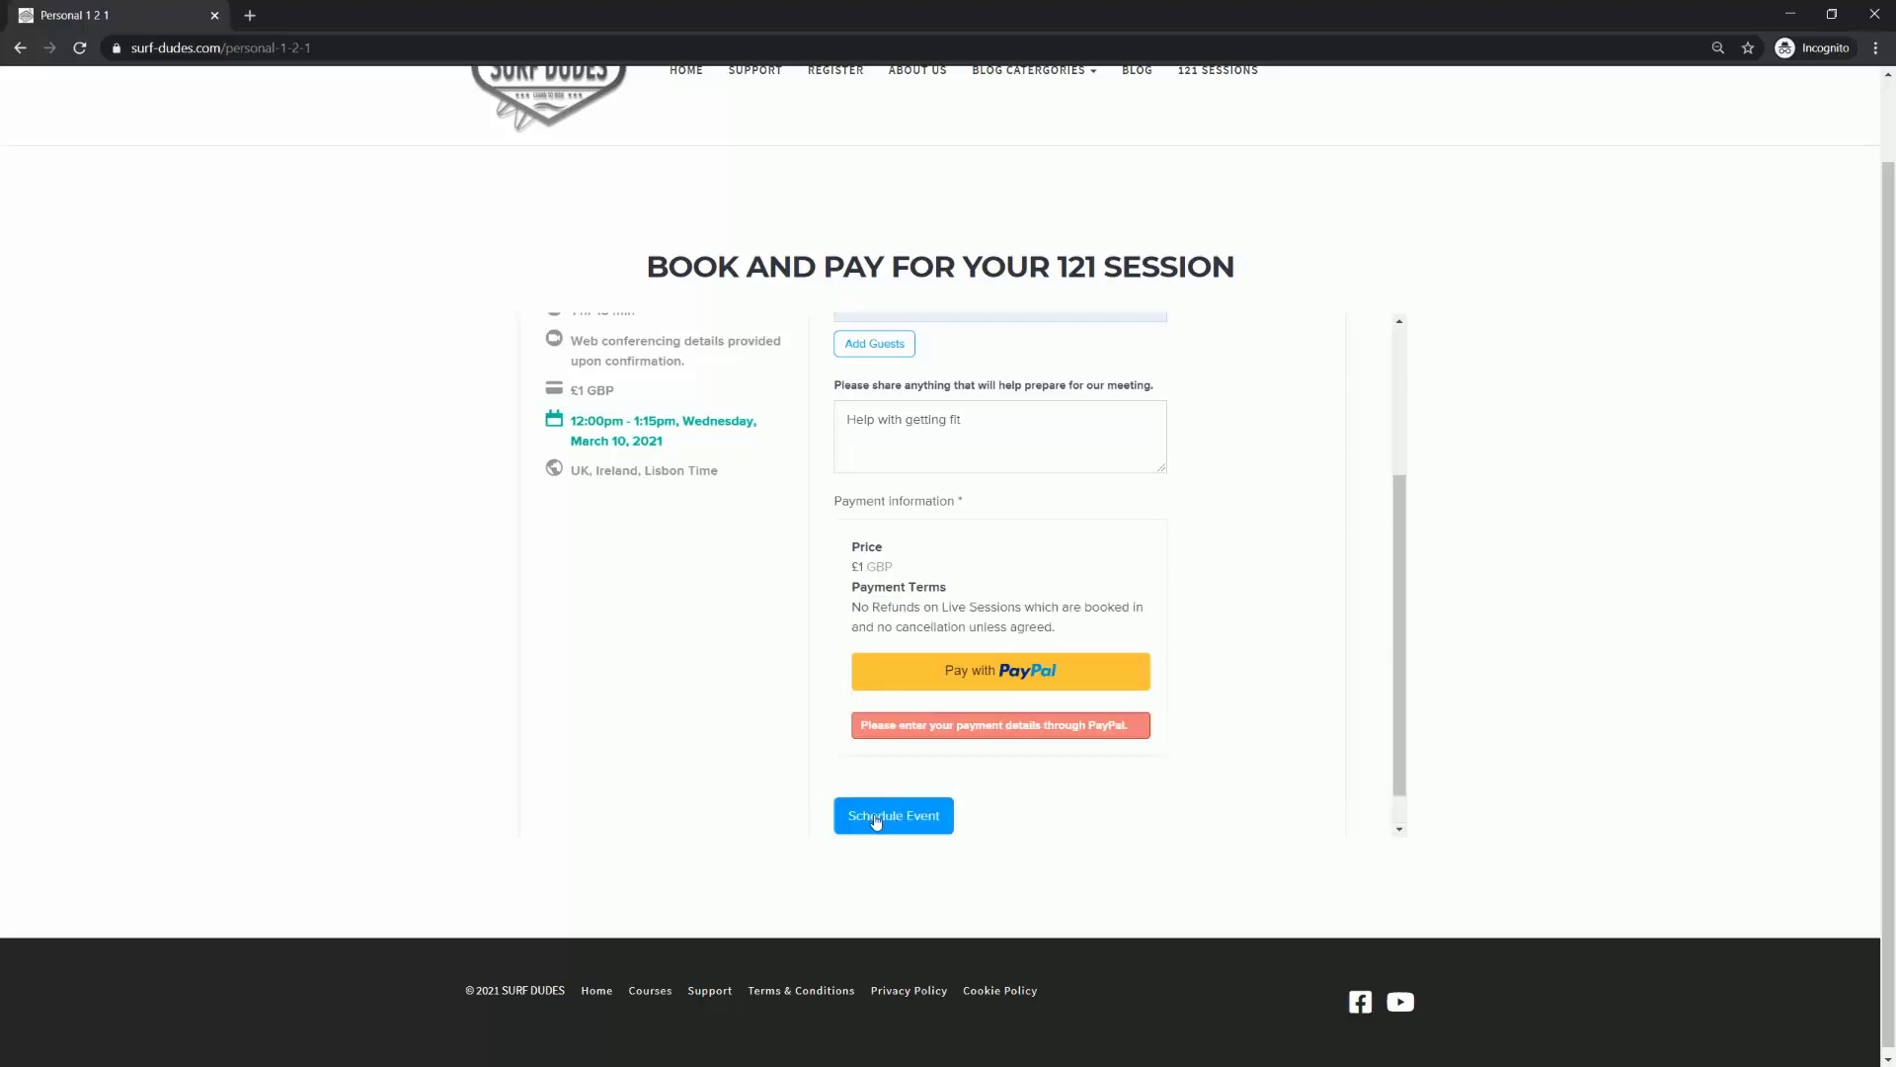
left_click(1003, 678)
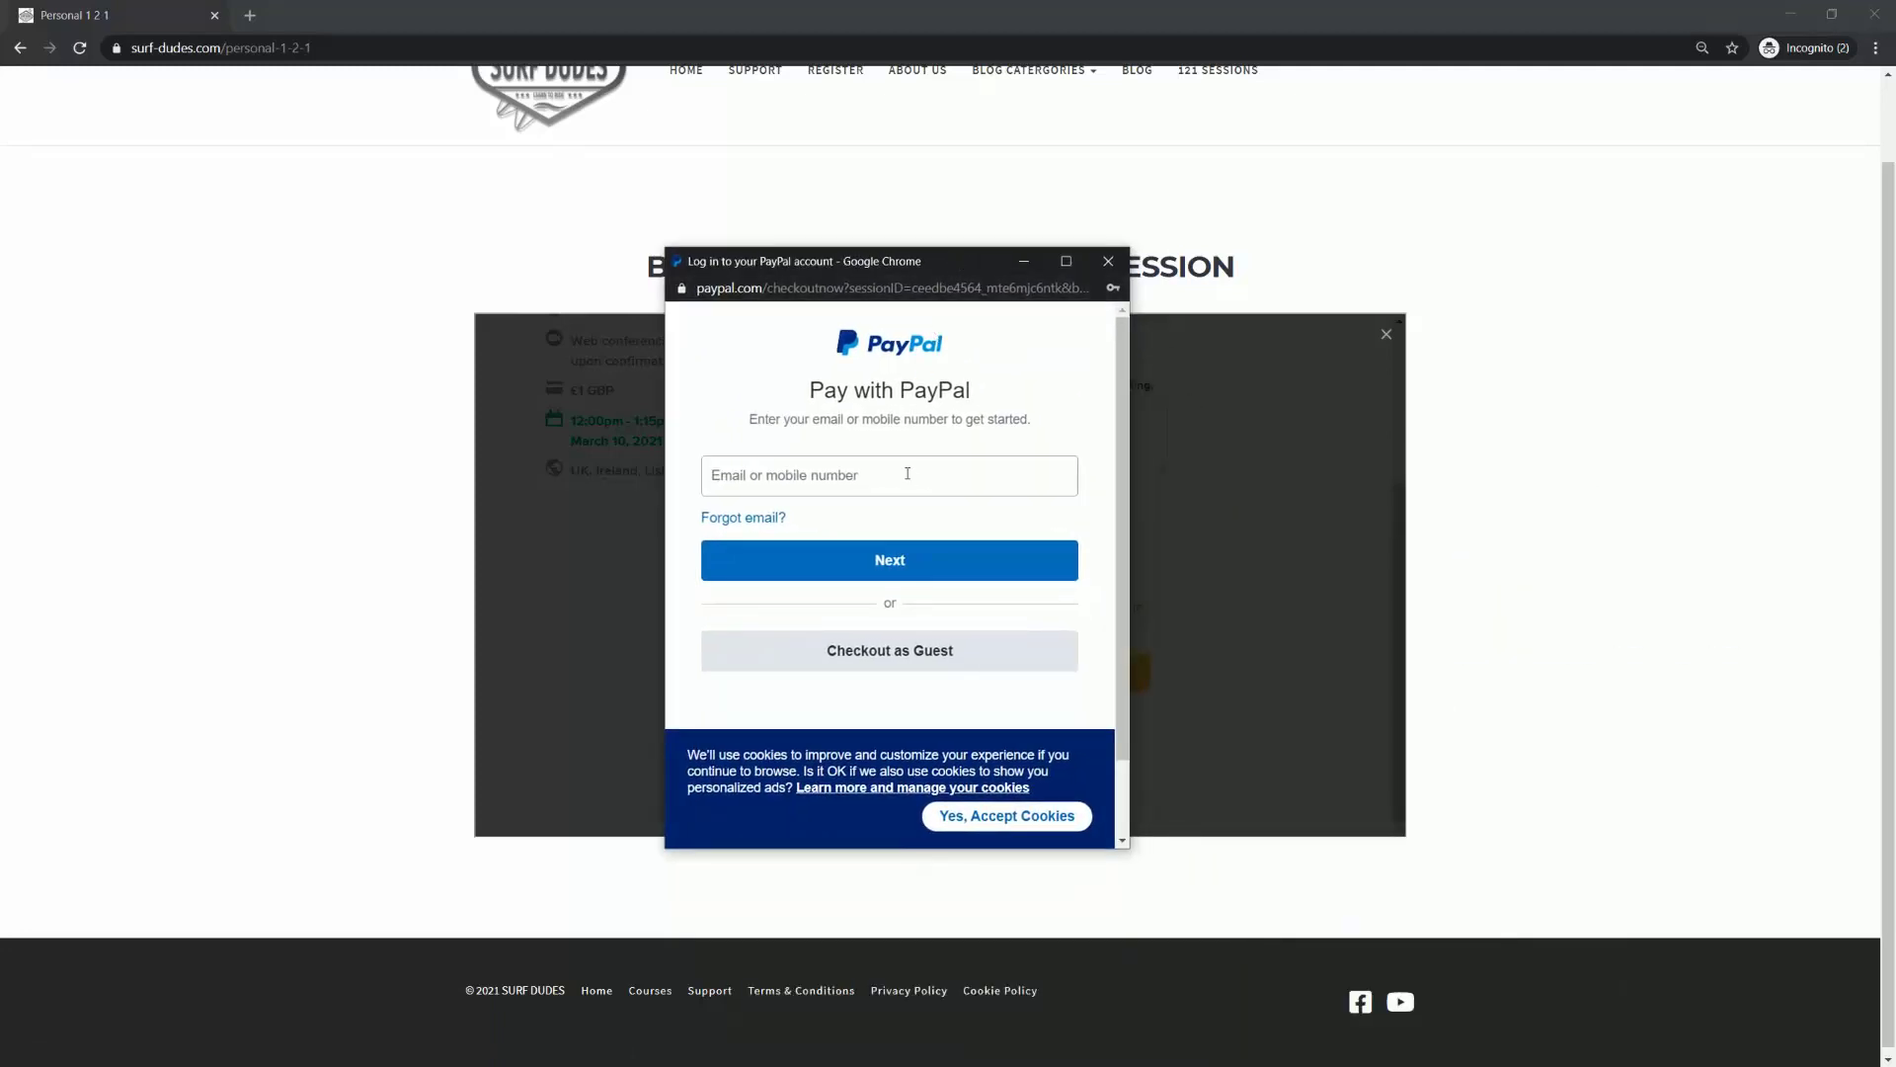
left_click(1108, 262)
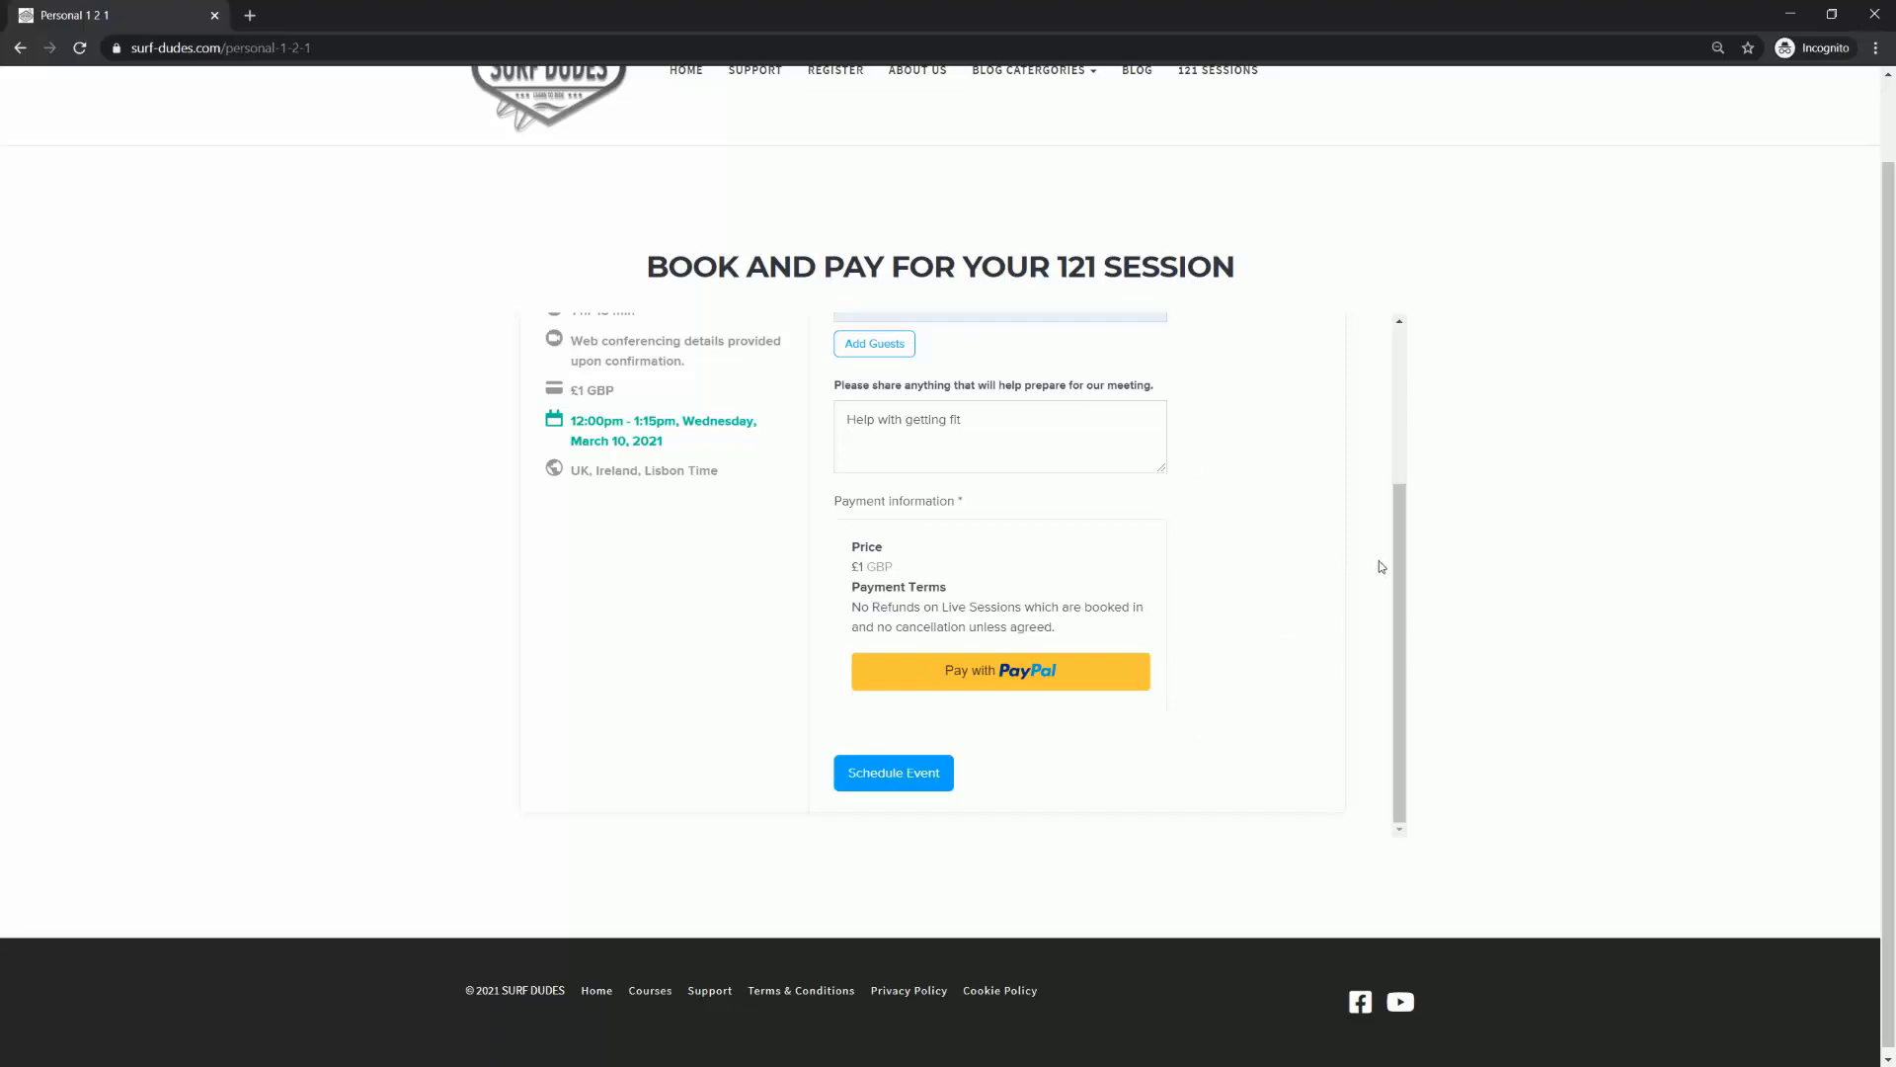
left_click_drag(1396, 561, 1400, 381)
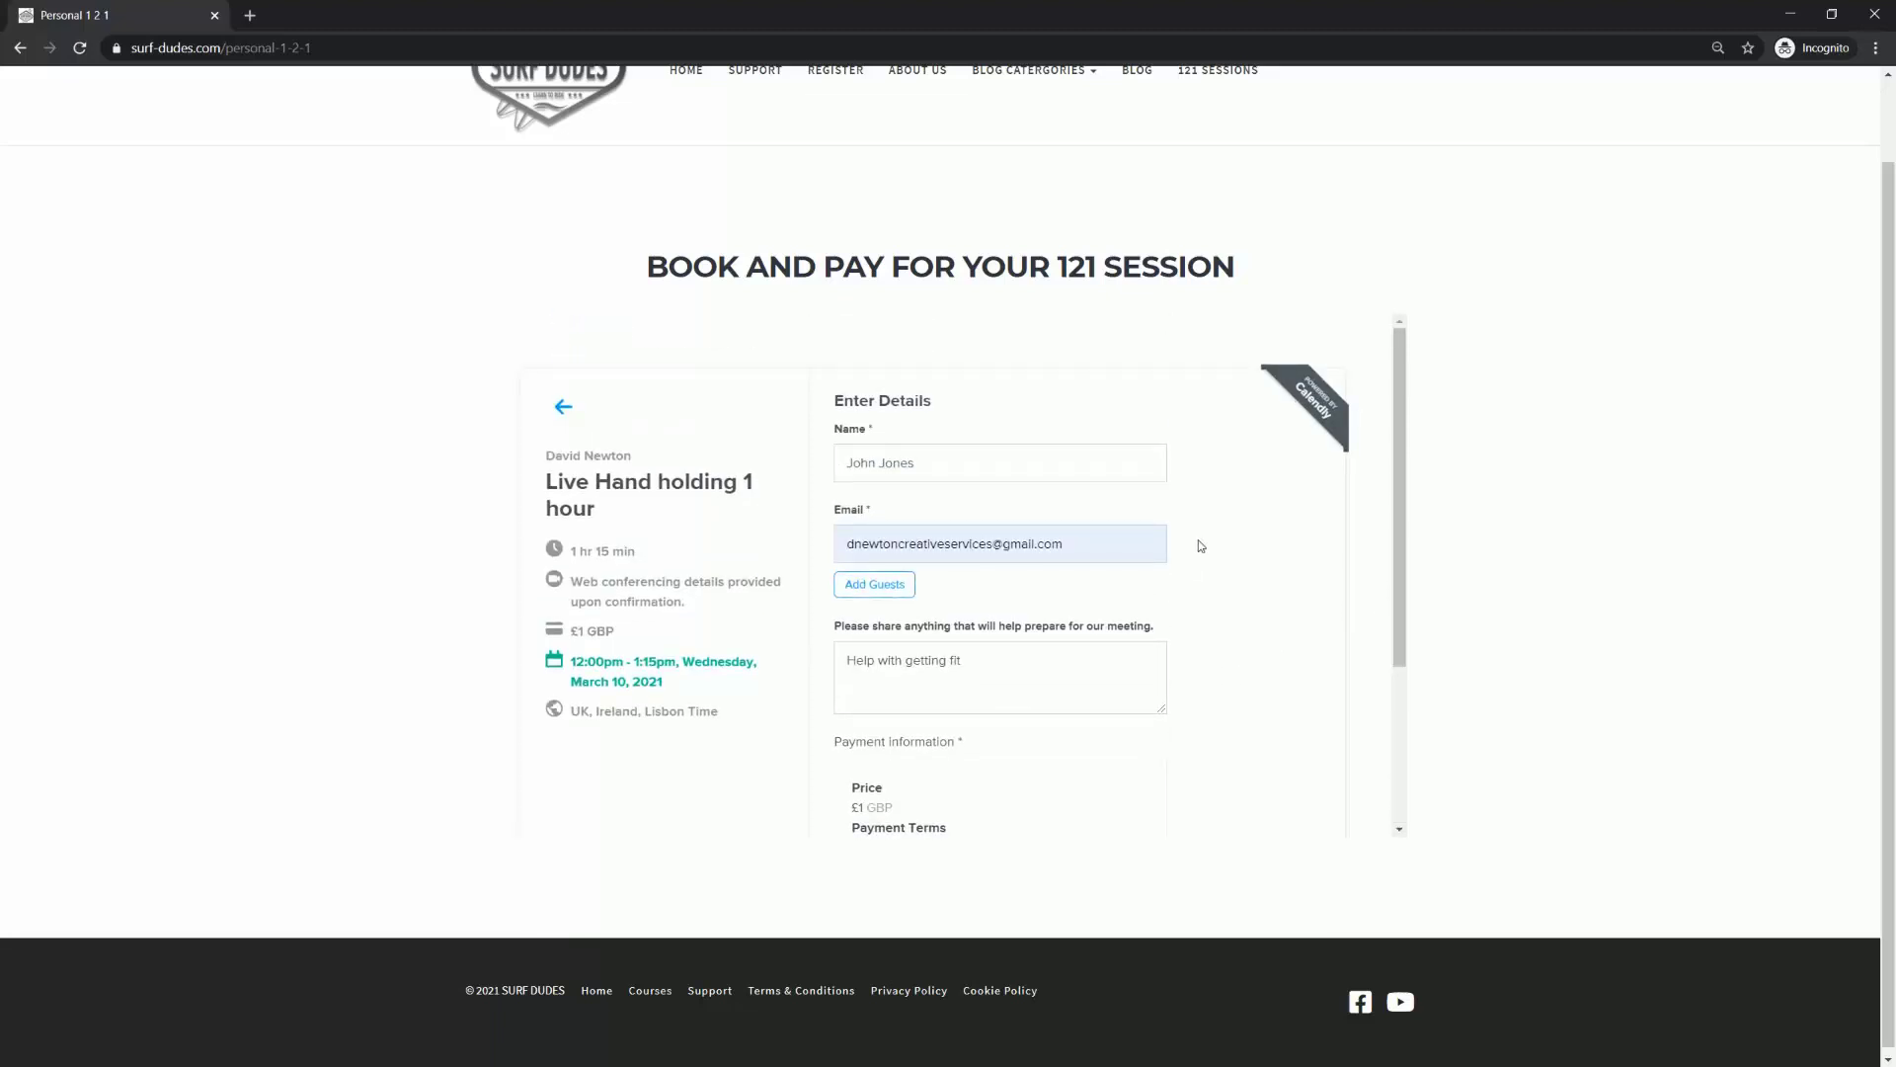
Step: Scroll through the embedded booking form, then go back to the March 10 date and time picker
left_click_drag(1402, 551, 1387, 493)
mouse_move(1399, 364)
left_mouse_down()
mouse_move(1395, 515)
mouse_move(1398, 361)
left_mouse_up()
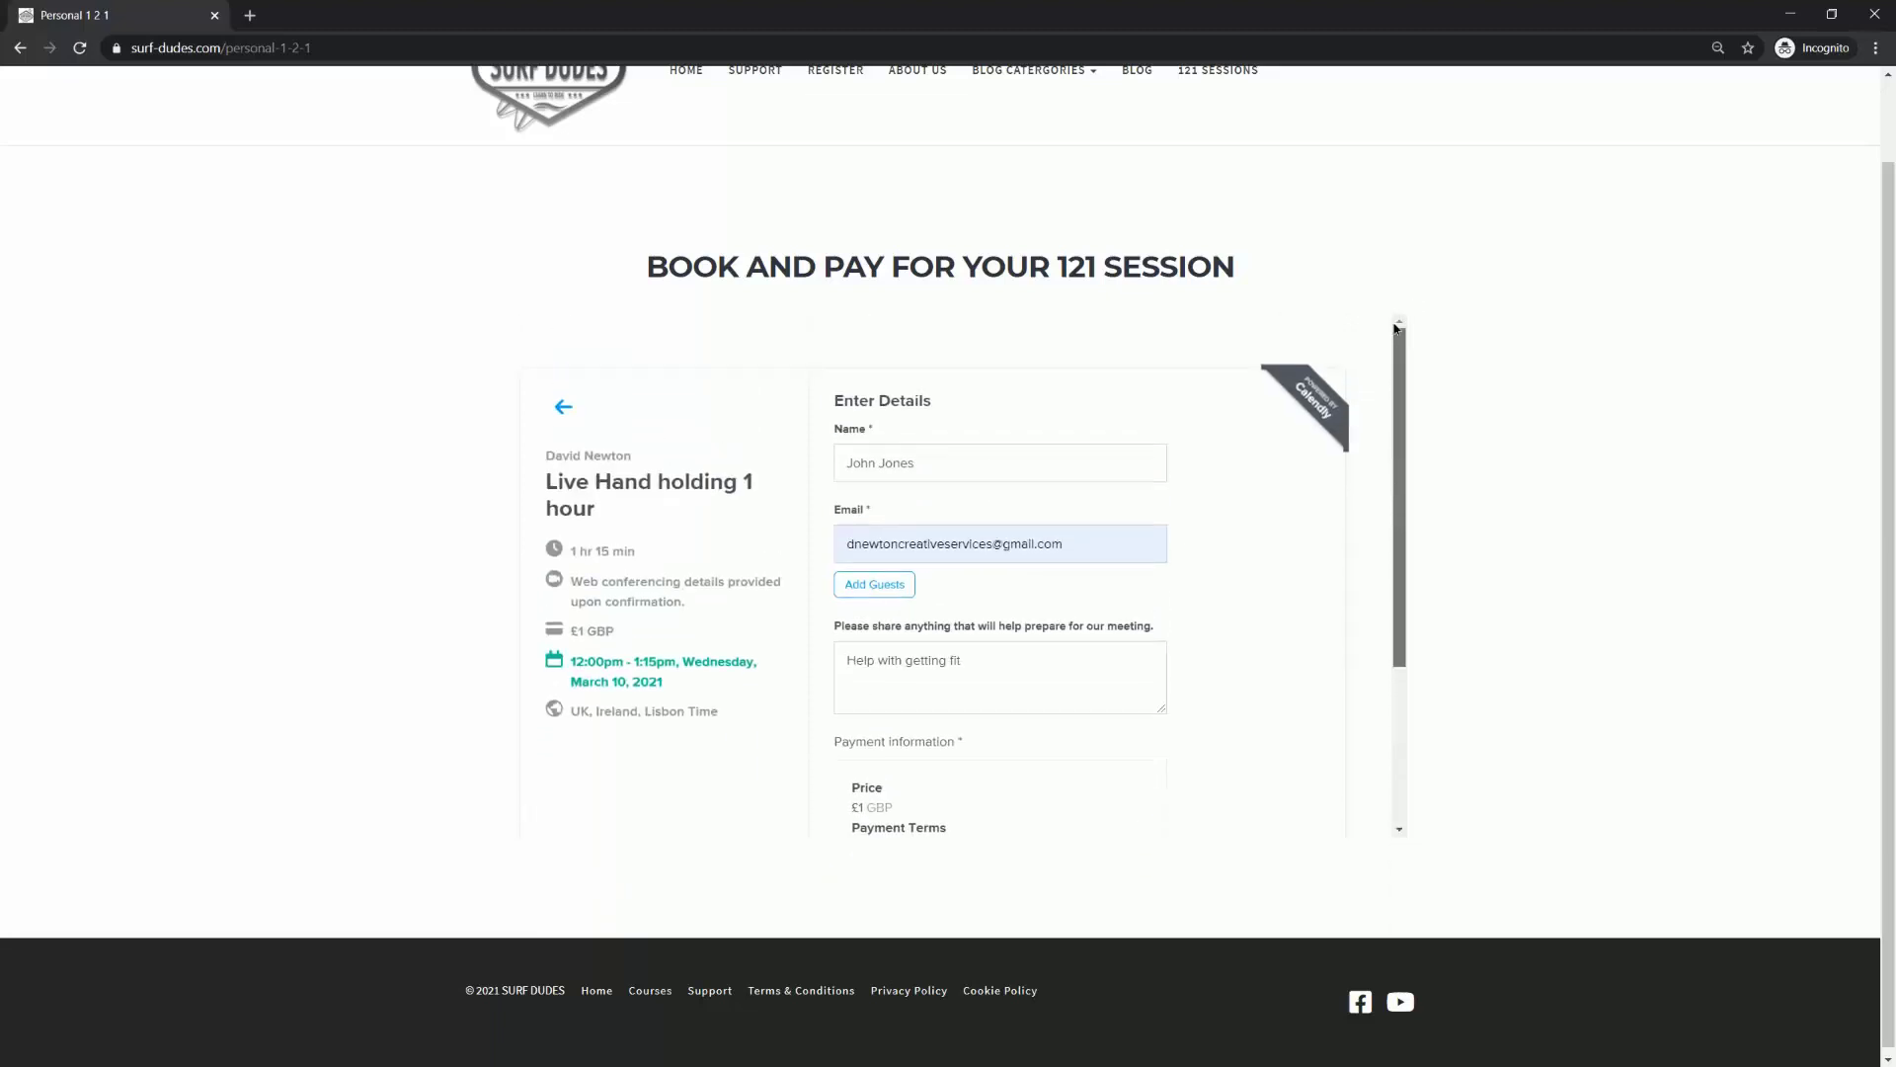
scroll(1550, 393, "up", 1)
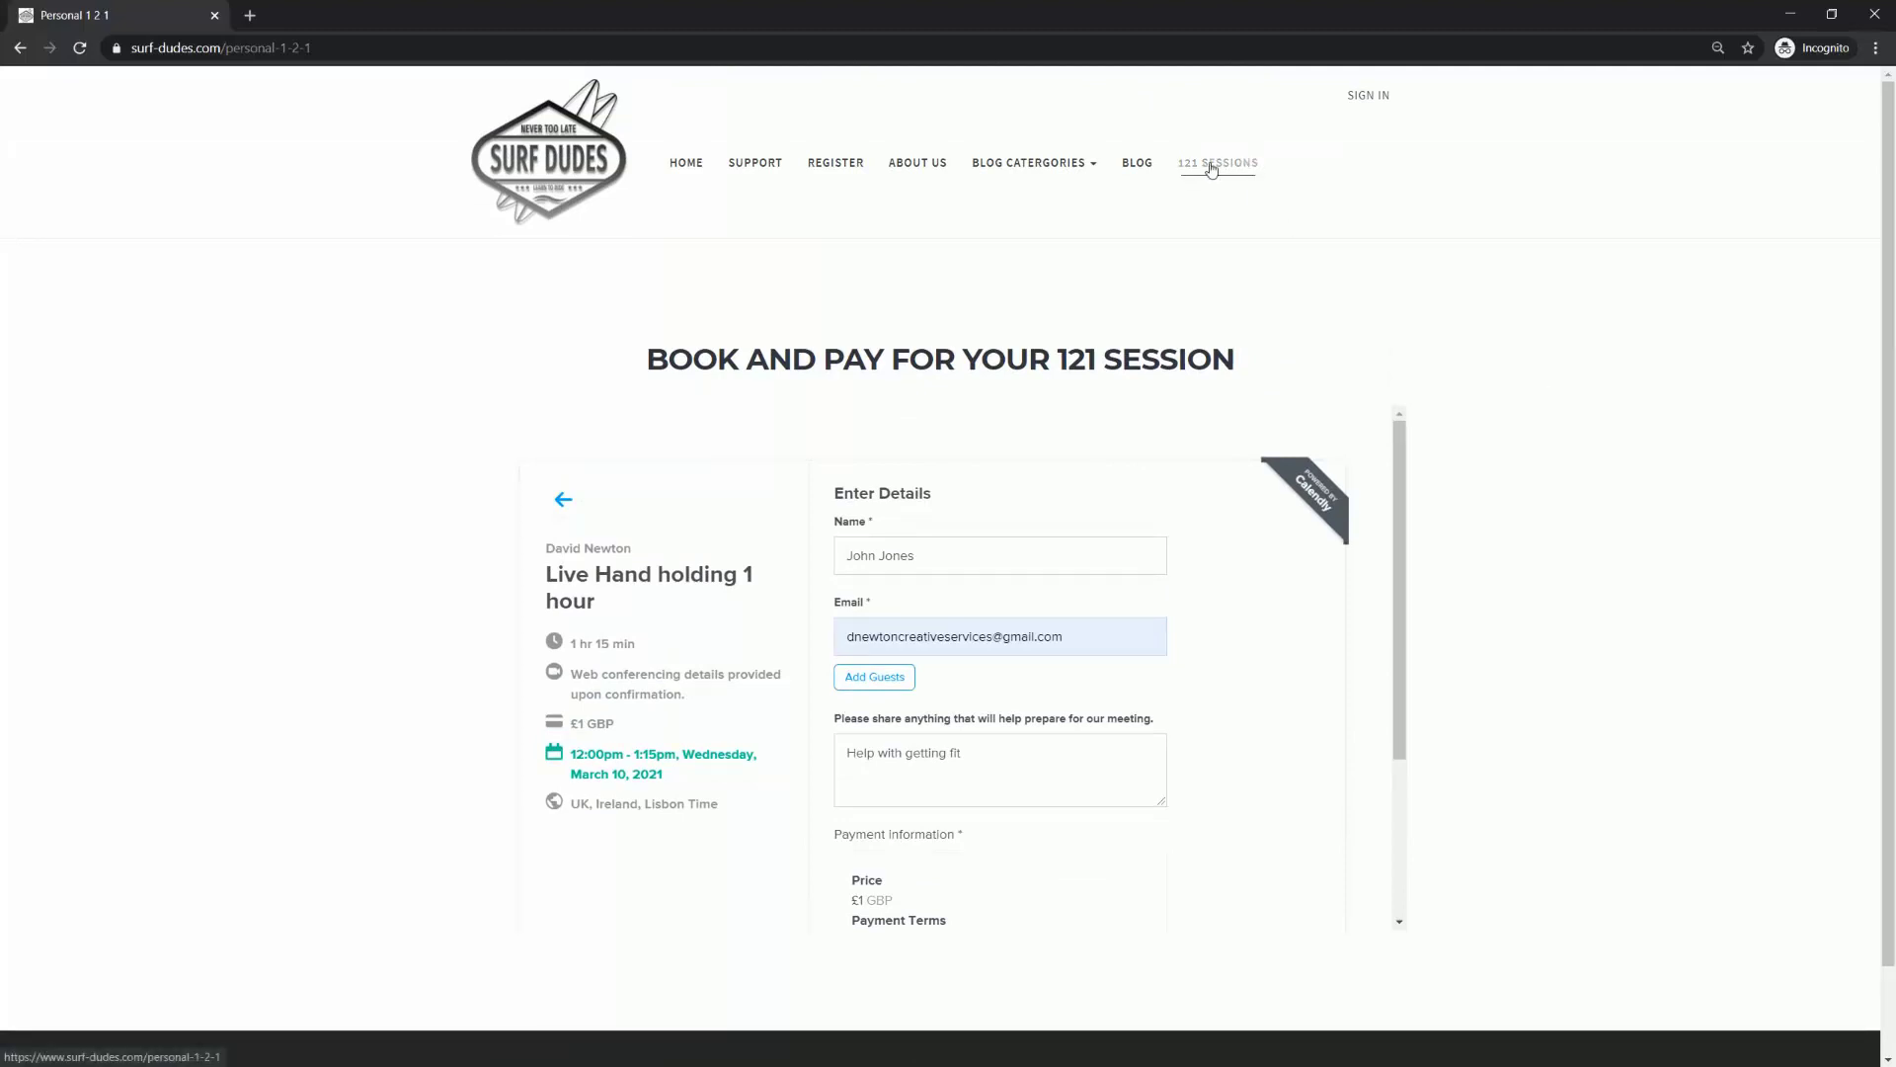
scroll(1198, 580, "down", 2)
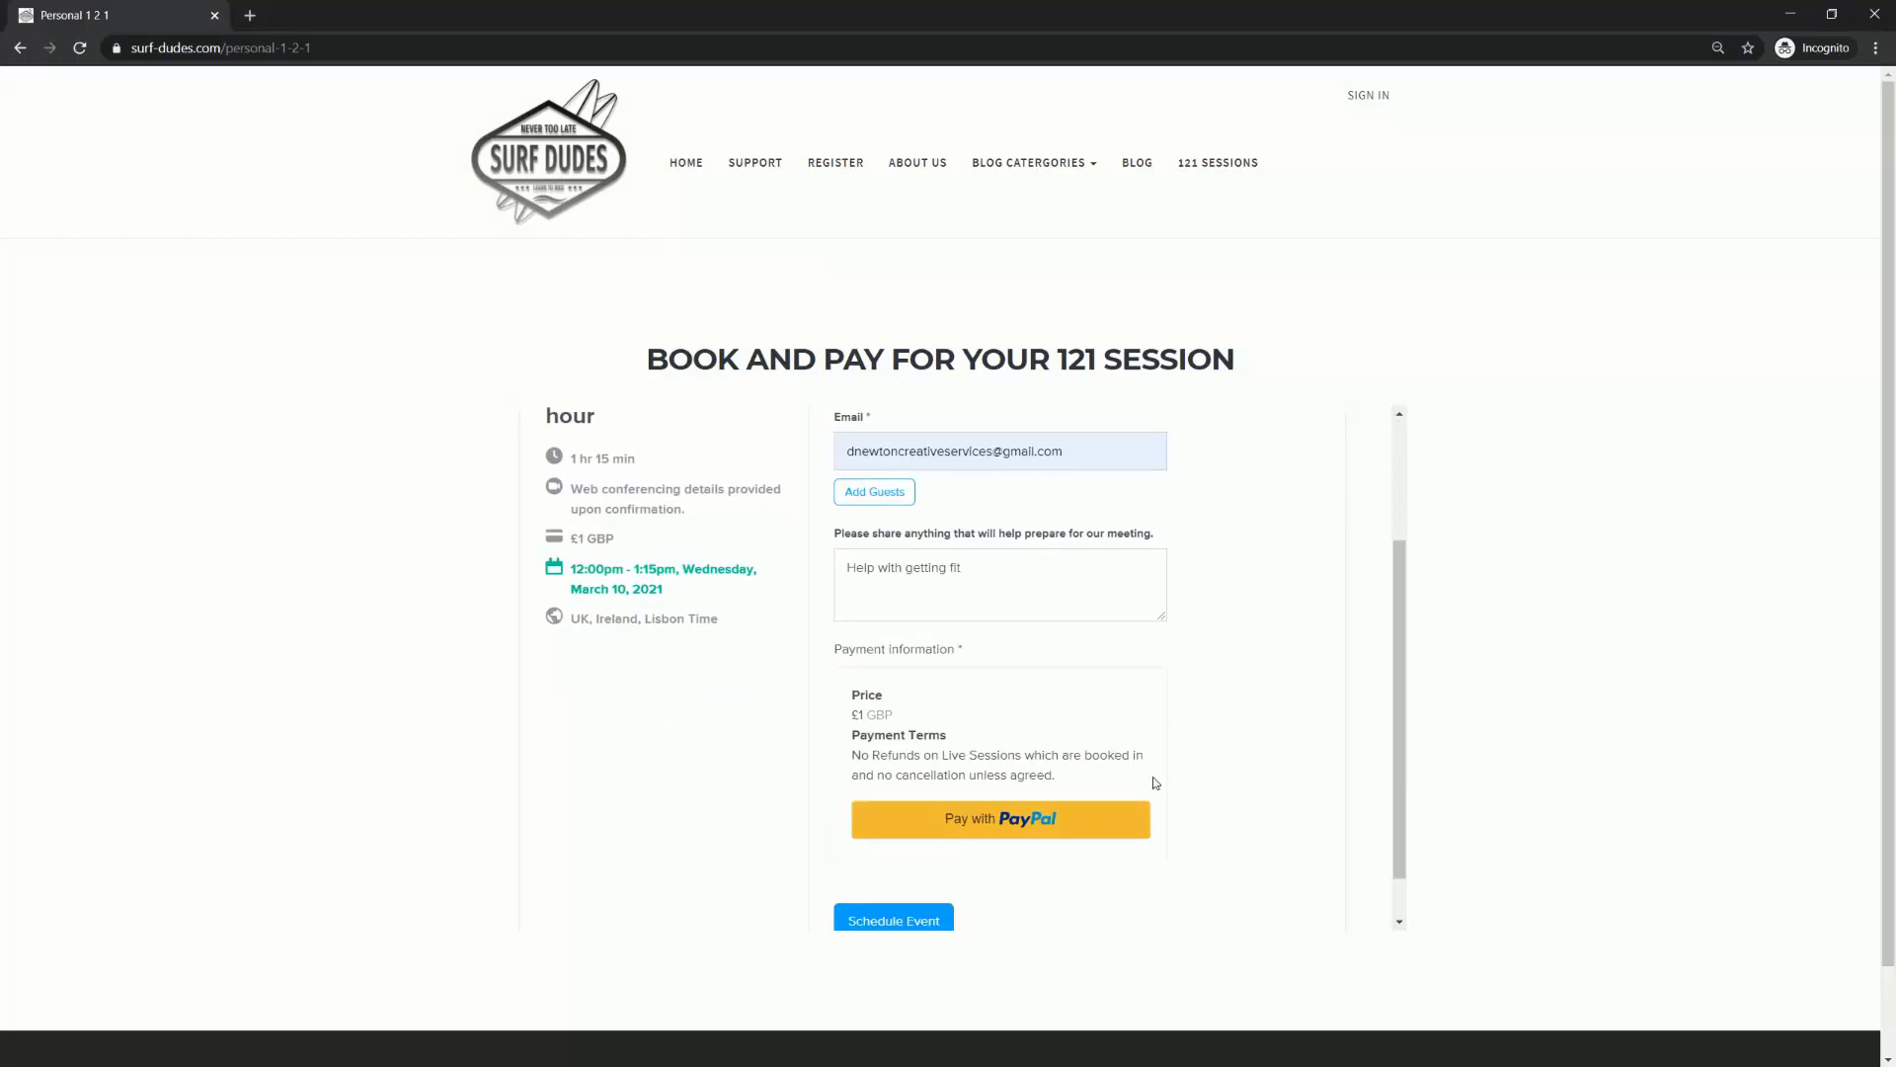
scroll(1270, 635, "up", 2)
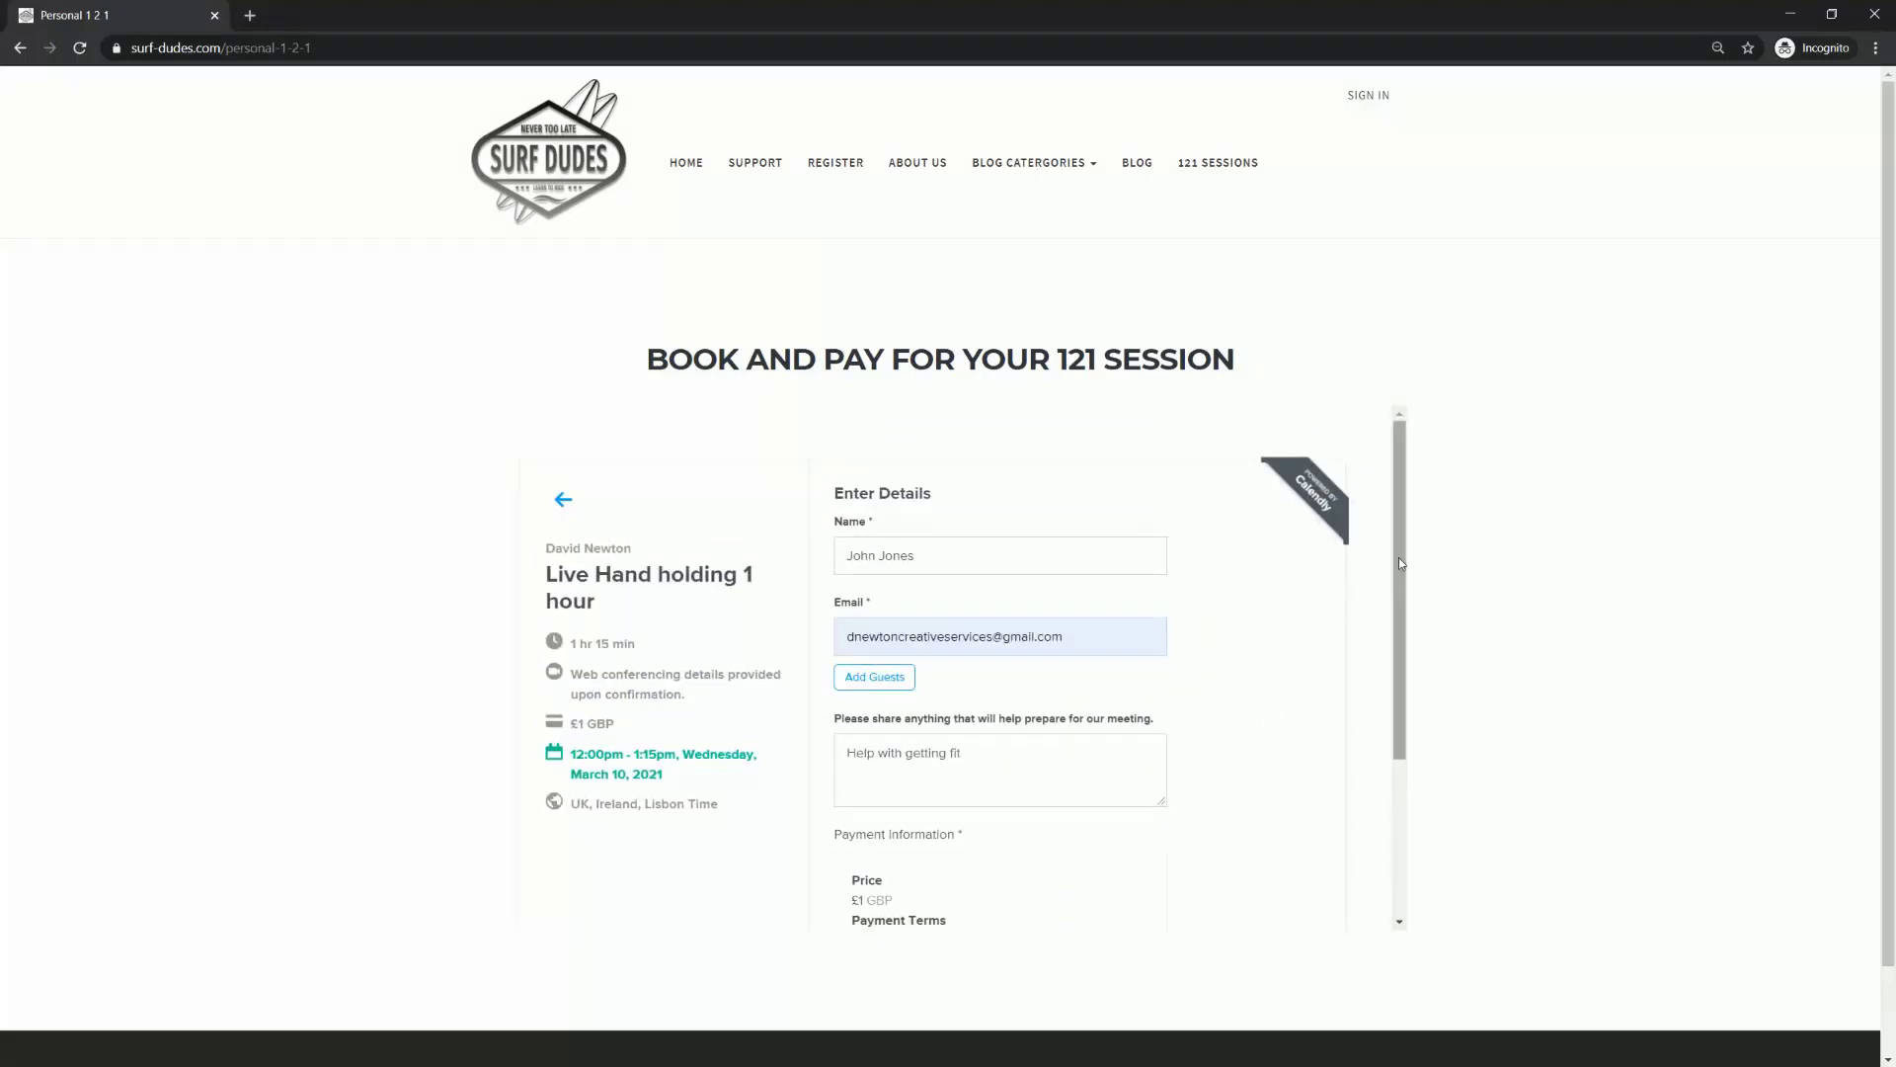
left_click_drag(1402, 561, 1469, 495)
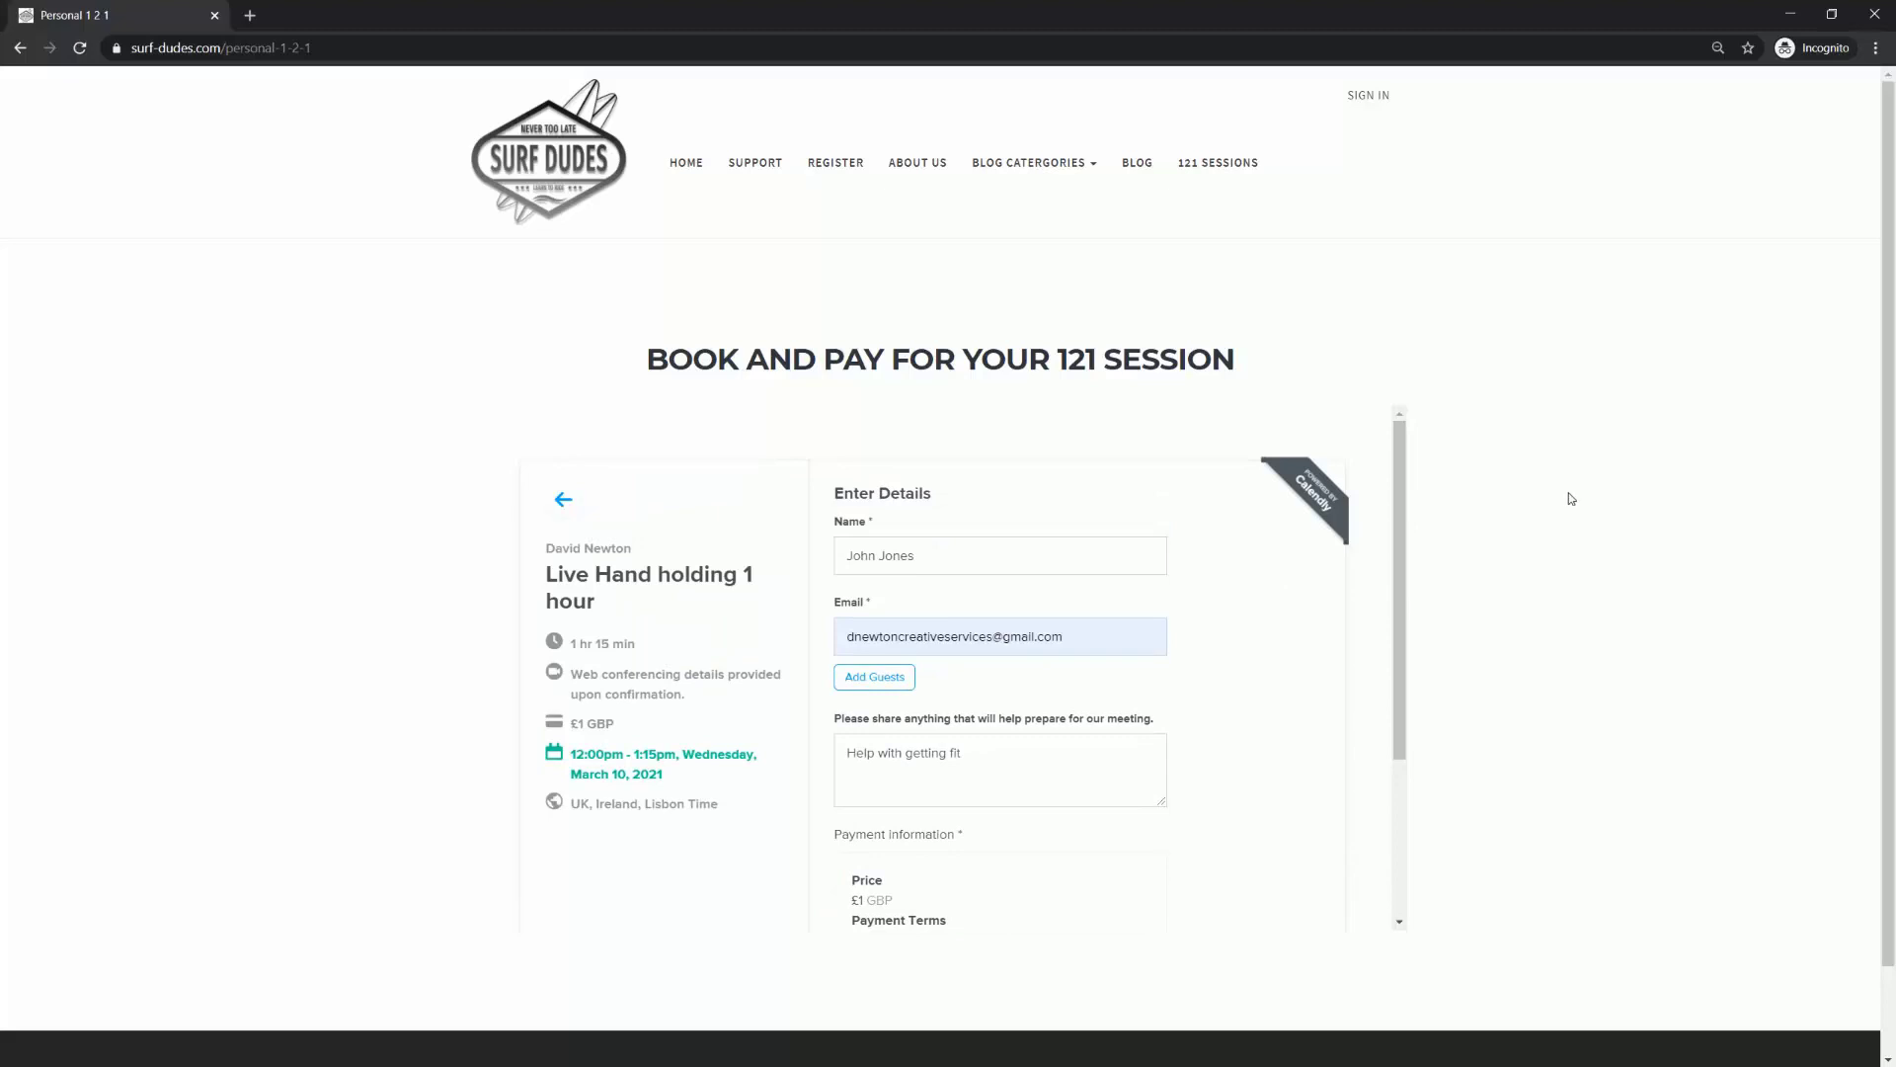
scroll(1531, 513, "down", 1)
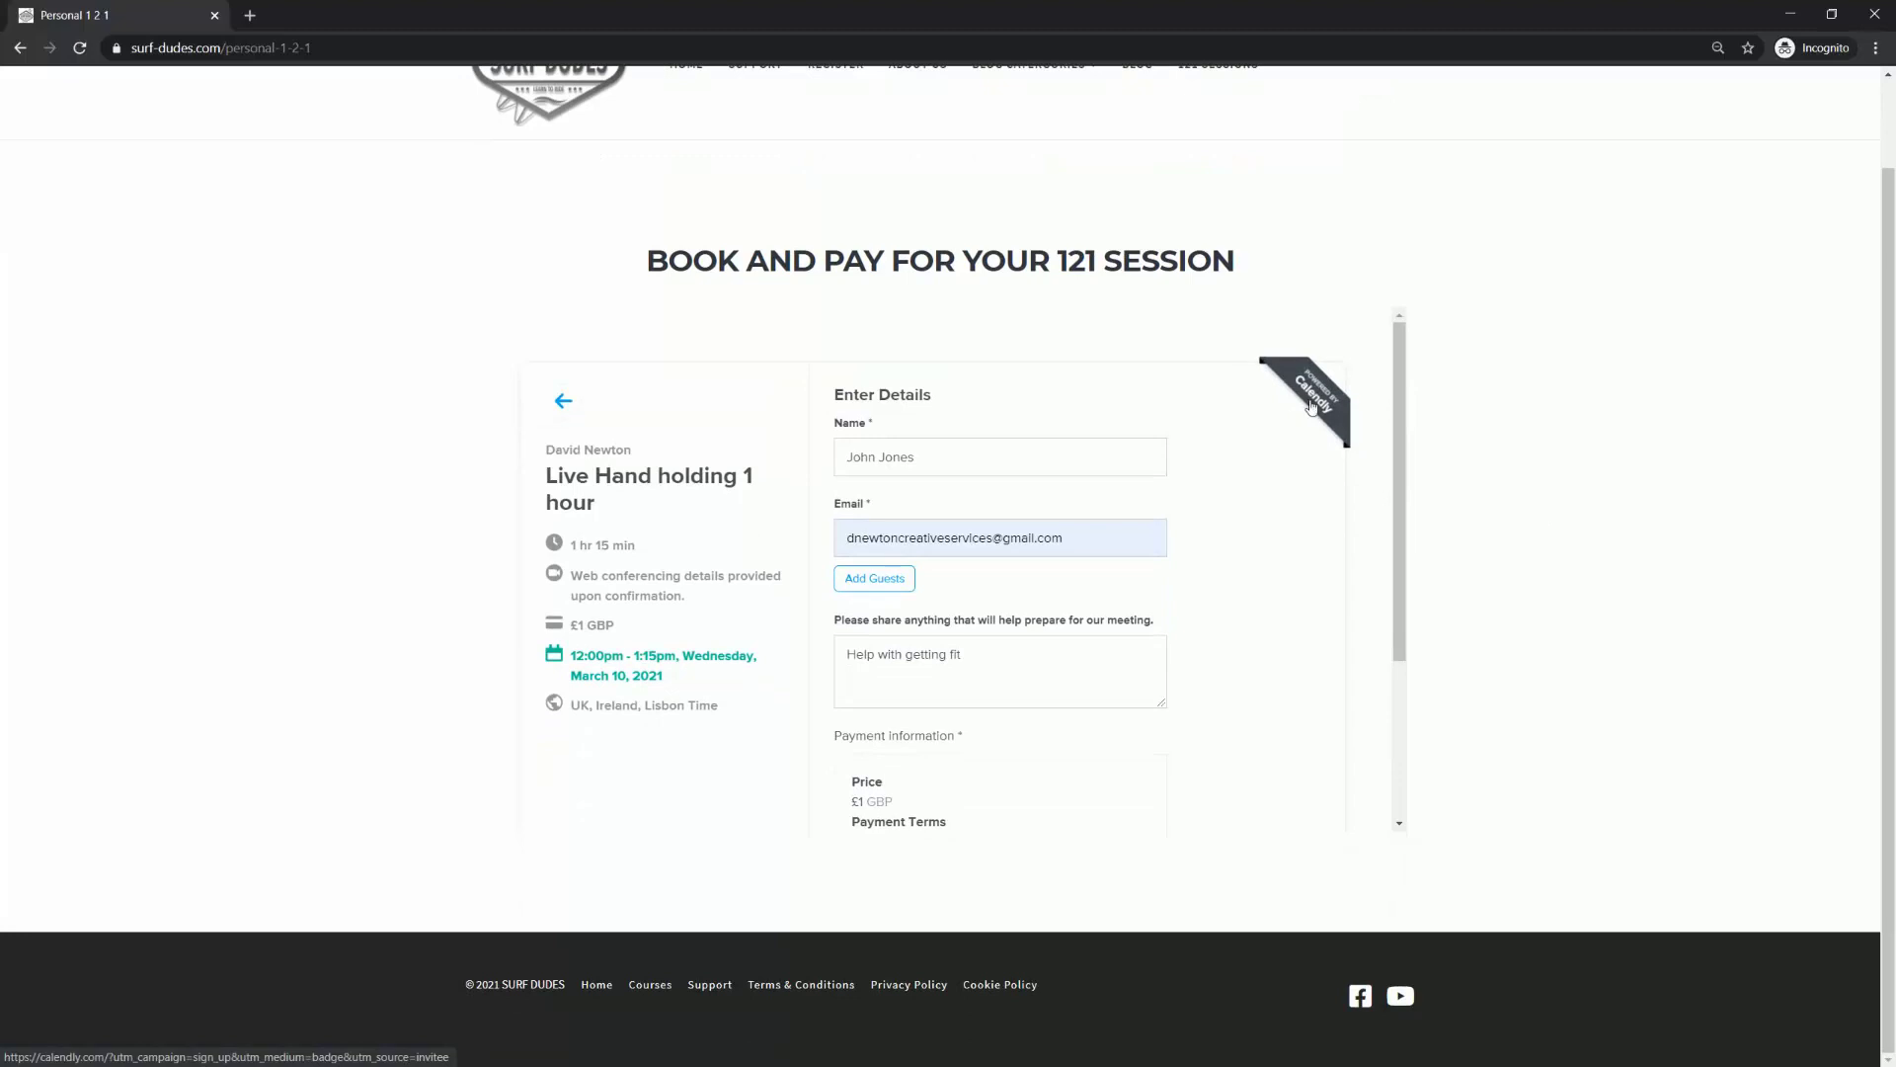
mouse_move(1405, 470)
left_mouse_down()
mouse_move(1413, 628)
mouse_move(1405, 446)
left_mouse_up()
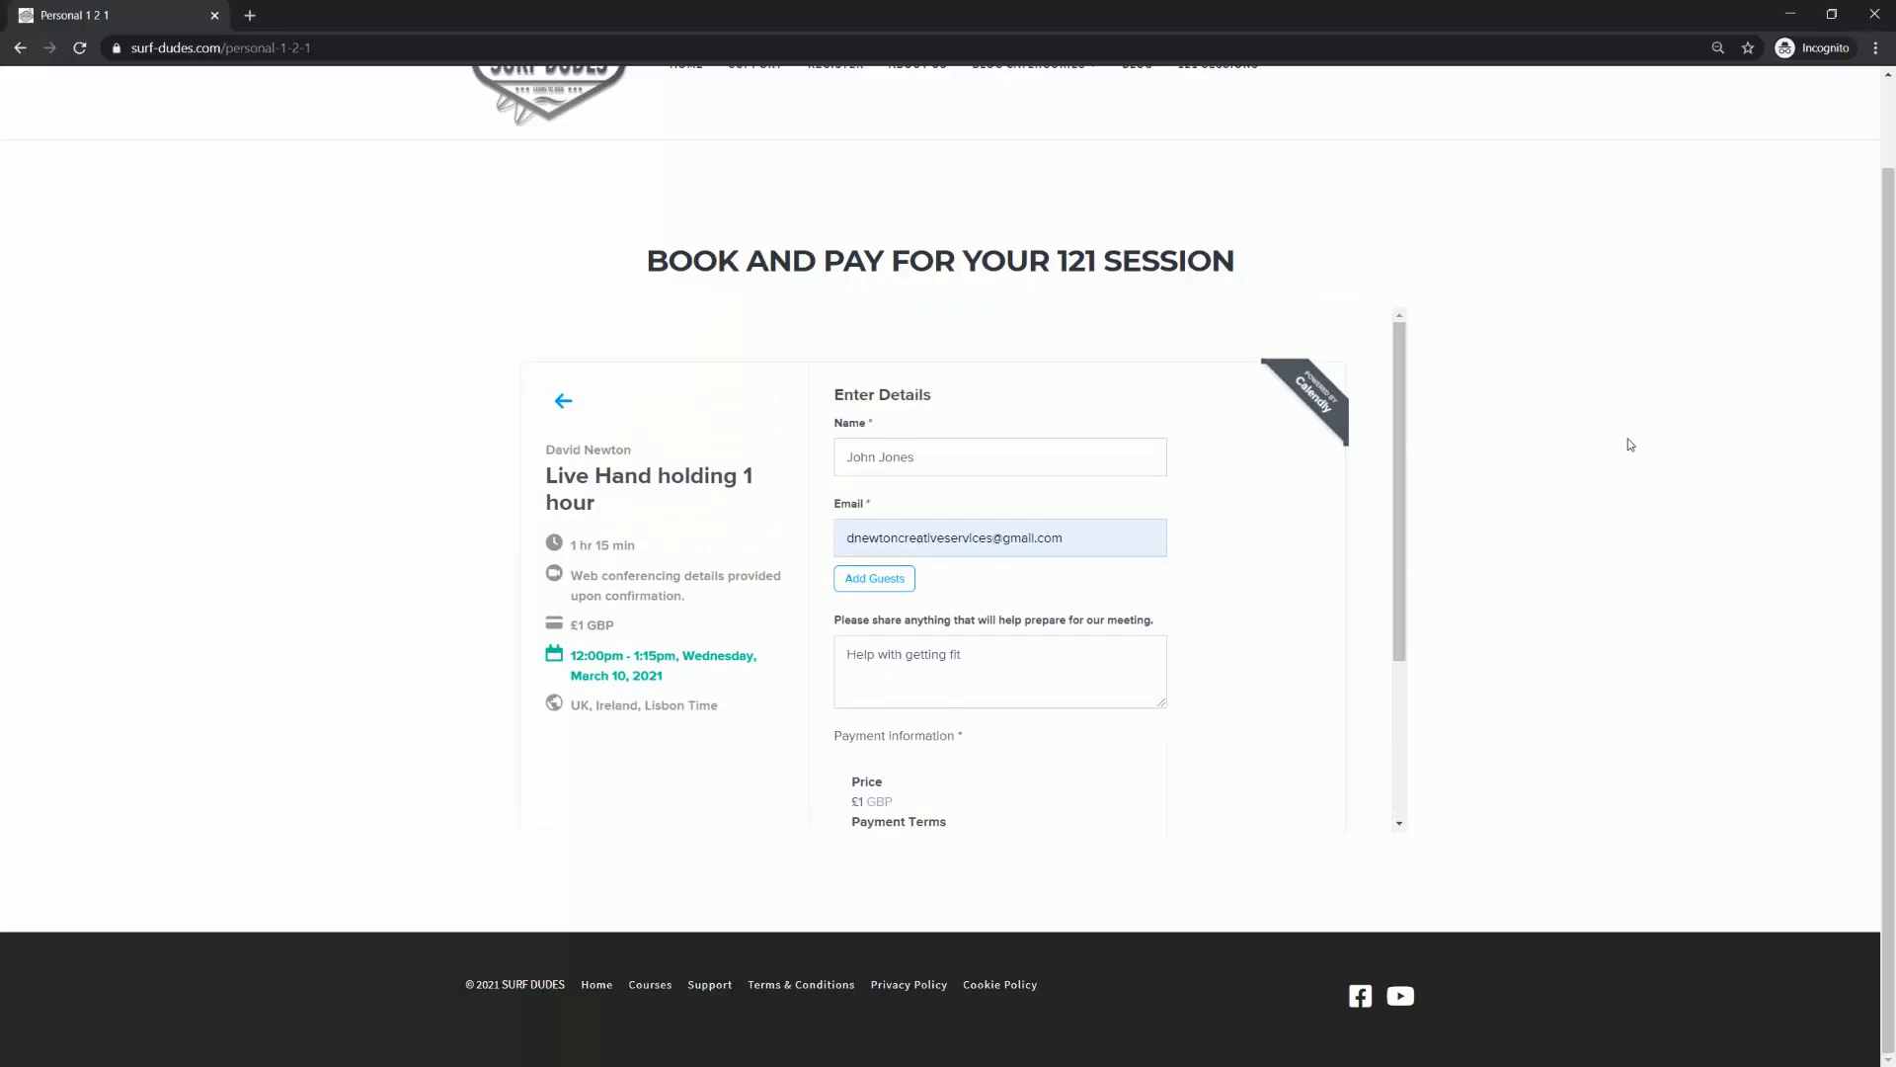
left_click(563, 400)
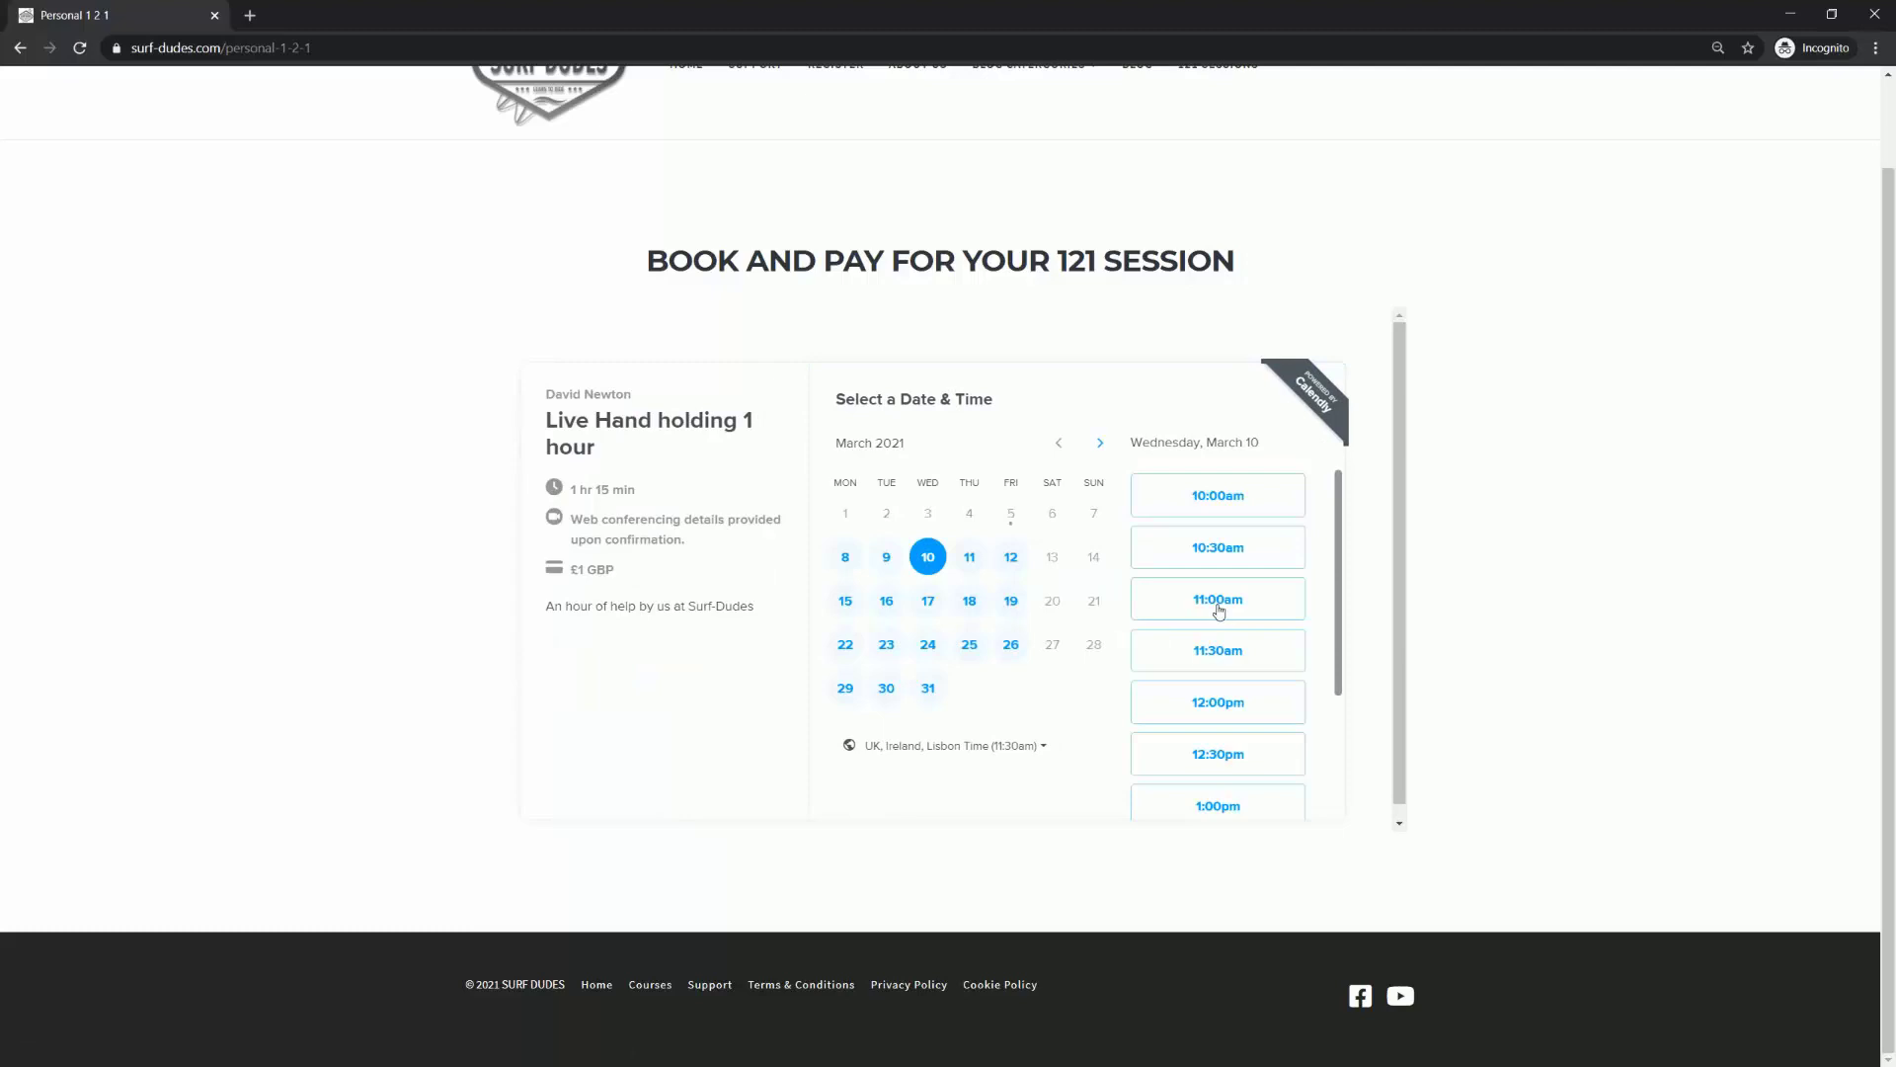